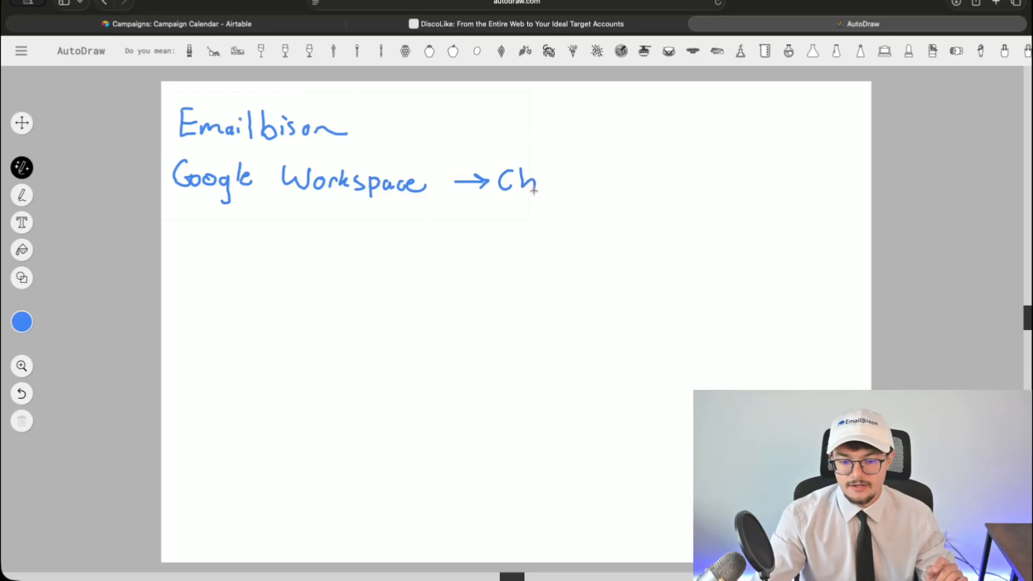
- Add the missing 'i' to Cheapinbox and handwrite the price '$2.80' to its right
click(585, 174)
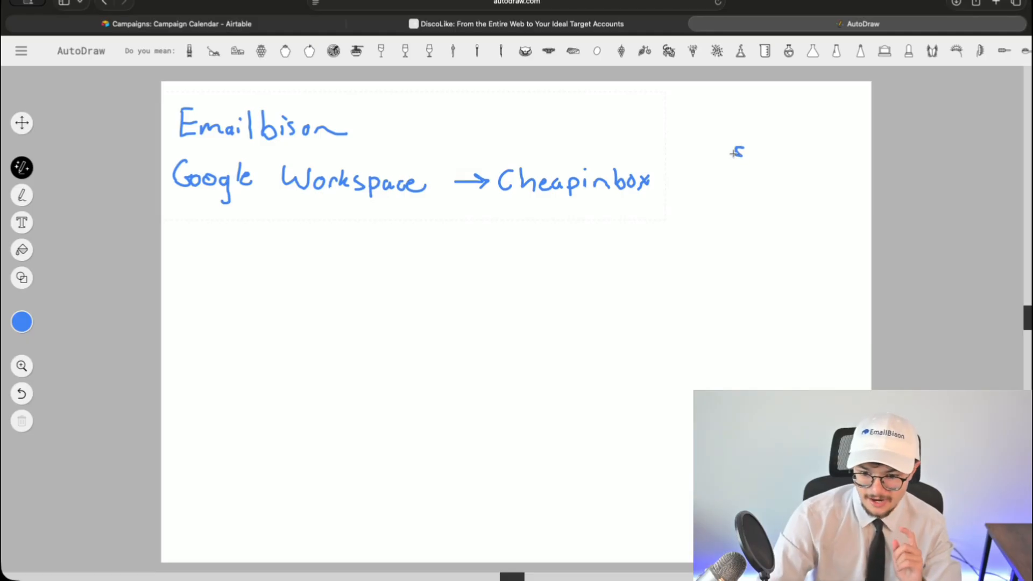
drag(740, 143, 736, 161)
mouse_move(745, 149)
mouse_down()
mouse_move(770, 150)
mouse_move(769, 164)
mouse_up()
click(759, 157)
drag(783, 149, 781, 150)
- Write '$8.40' with a rising arrow below it, and extend the word to 'Cheapinboxes'
drag(737, 187, 736, 204)
drag(752, 191, 769, 208)
click(757, 204)
drag(778, 194, 779, 195)
drag(795, 198, 802, 177)
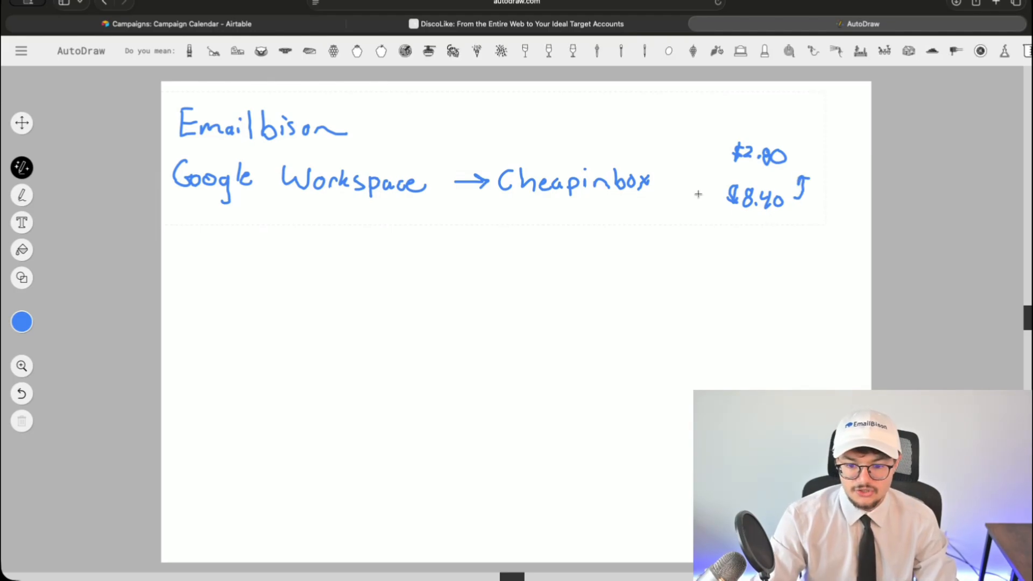
drag(656, 181, 665, 188)
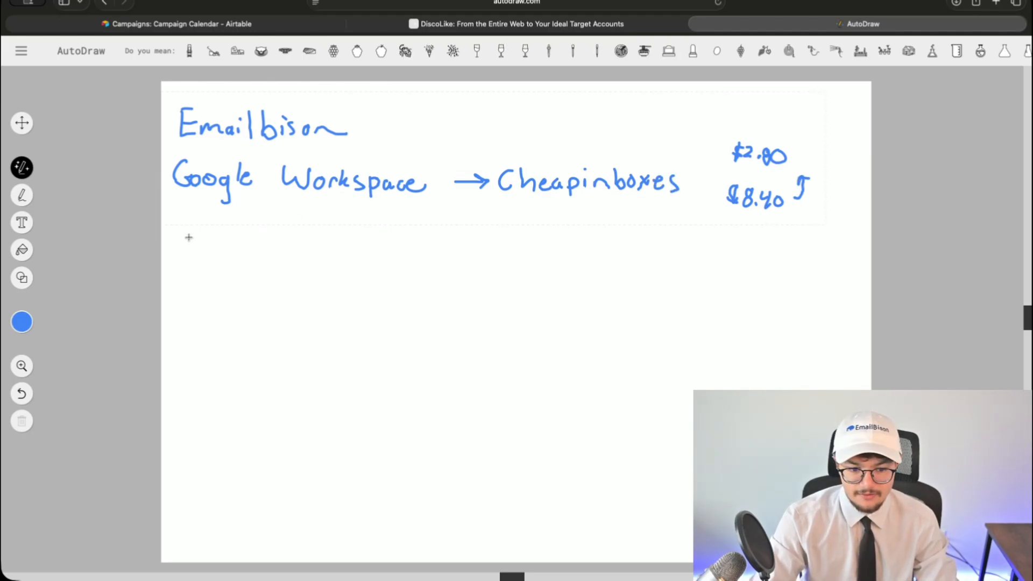
- Handwrite '.com, .info → x' under Google Workspace
mouse_move(211, 223)
mouse_down()
mouse_move(197, 233)
mouse_move(212, 240)
mouse_up()
mouse_move(225, 222)
mouse_down()
mouse_move(262, 235)
mouse_move(269, 257)
mouse_up()
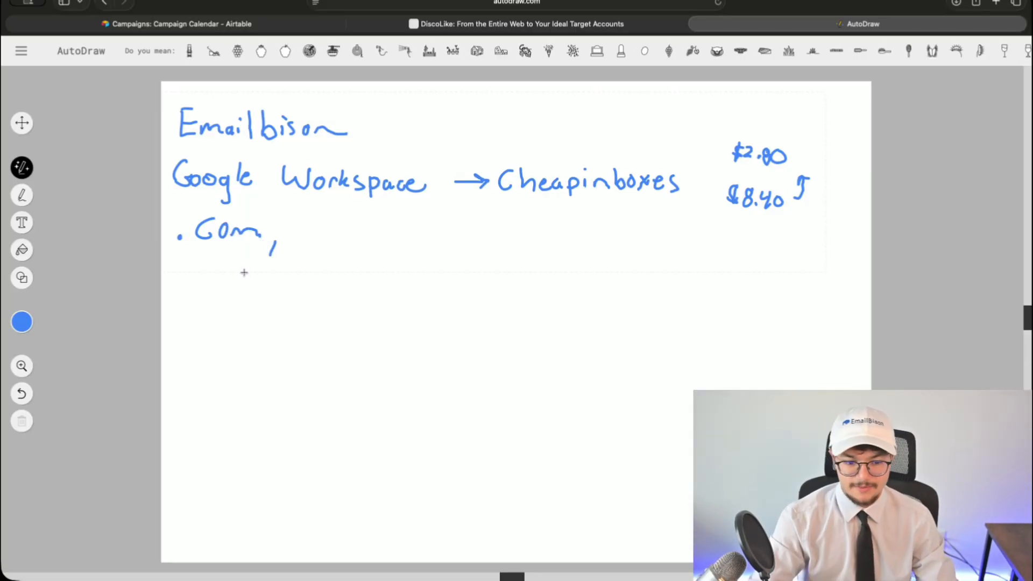
drag(308, 230, 308, 242)
mouse_move(308, 220)
mouse_down()
mouse_move(338, 246)
mouse_move(411, 237)
mouse_up()
mouse_move(400, 229)
mouse_down()
mouse_move(413, 237)
mouse_move(403, 245)
mouse_move(447, 243)
mouse_up()
drag(446, 227, 425, 250)
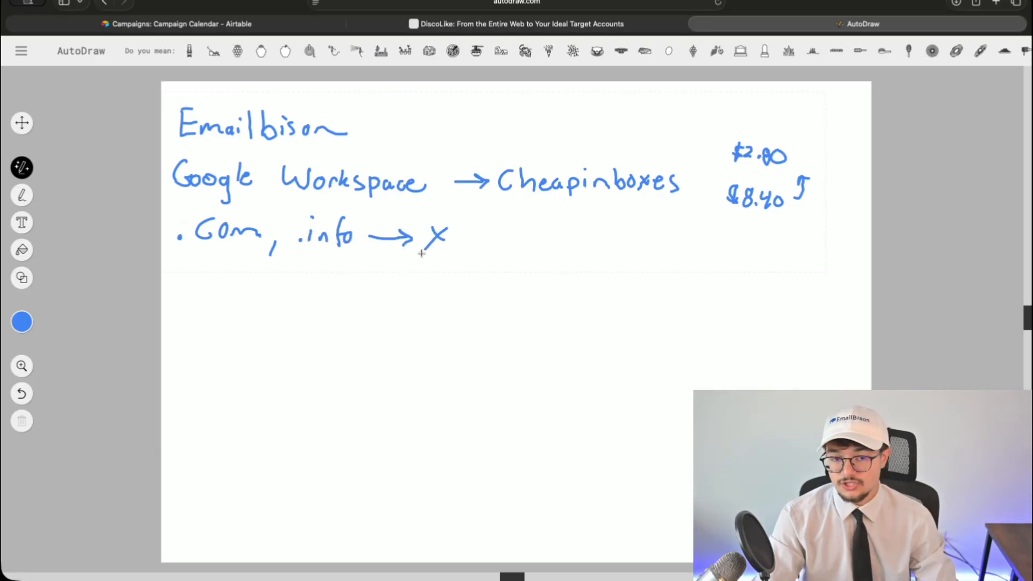
- Write '.co' and '.net' on separate lines below '.com'
click(180, 269)
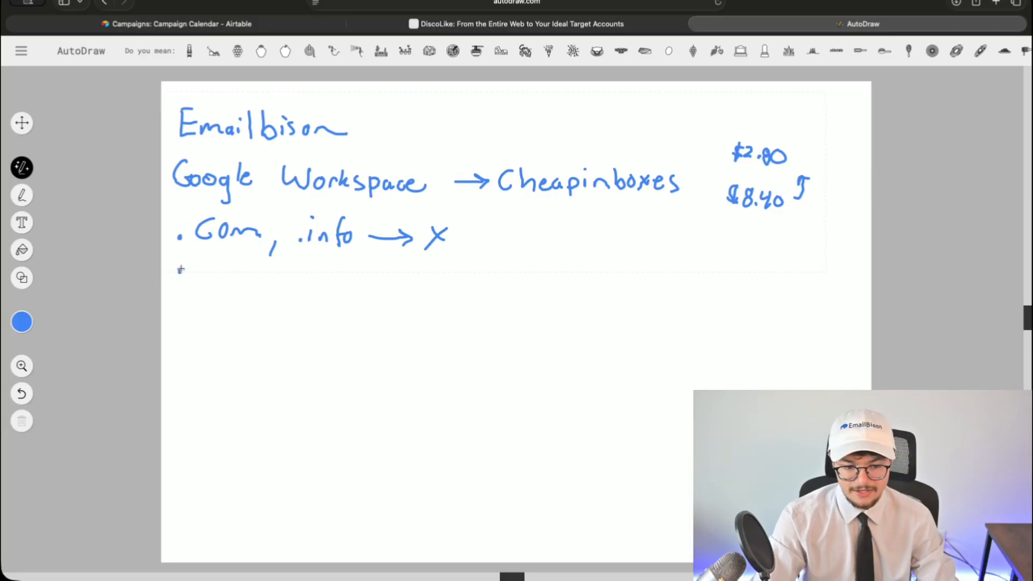
mouse_move(208, 257)
mouse_down()
mouse_move(205, 272)
mouse_move(221, 257)
mouse_up()
click(176, 299)
drag(185, 306, 216, 306)
drag(231, 281, 226, 304)
drag(222, 295, 238, 291)
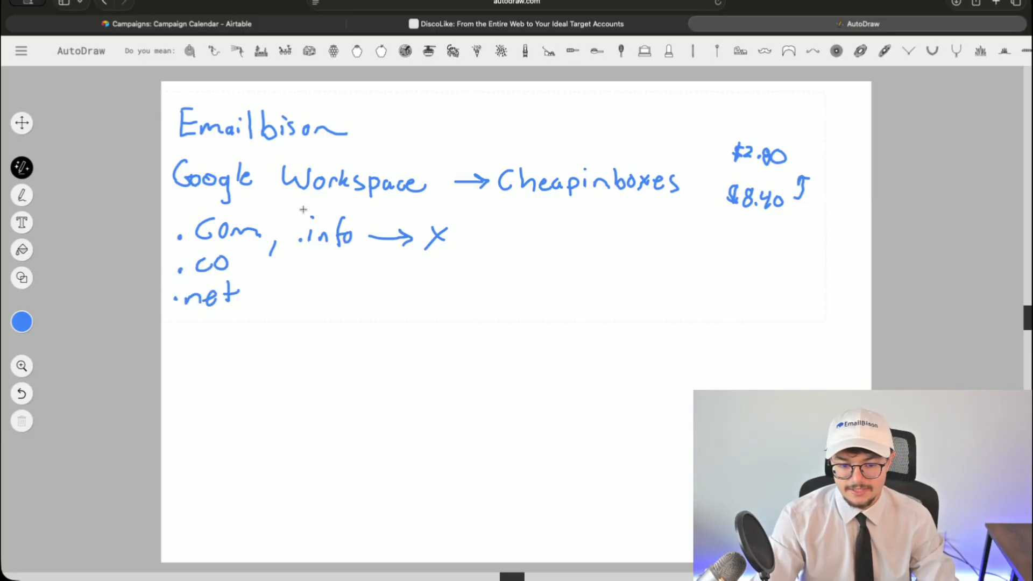
- Undo a stray rectangle, then circle and strike out the '.info → x' note
mouse_move(297, 203)
mouse_down()
mouse_move(286, 249)
mouse_move(438, 267)
mouse_move(286, 247)
mouse_move(291, 240)
mouse_up()
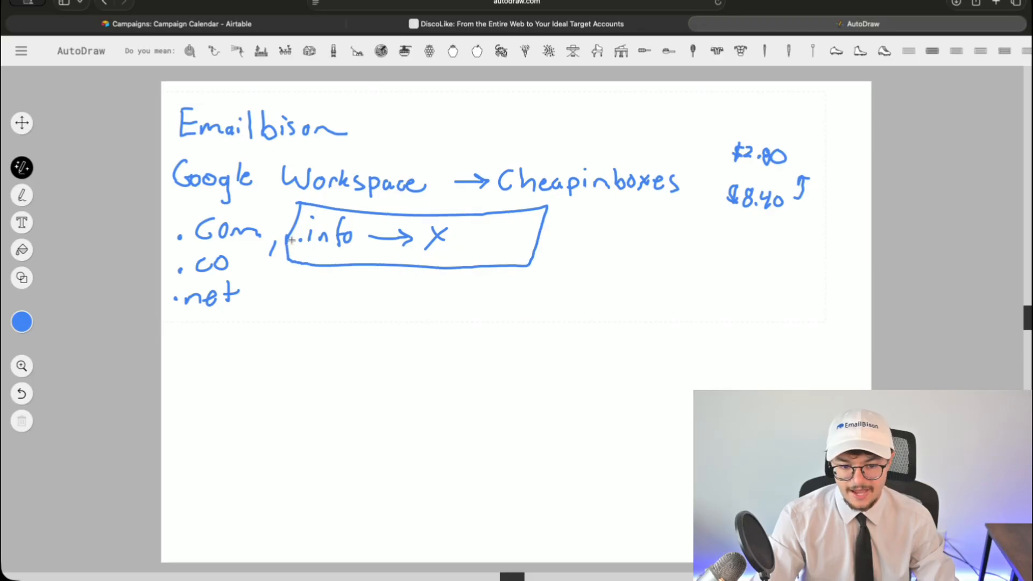
key(super+z)
key(super+z)
mouse_move(326, 201)
mouse_down()
mouse_move(397, 253)
mouse_move(338, 202)
mouse_move(383, 242)
mouse_move(435, 265)
mouse_up()
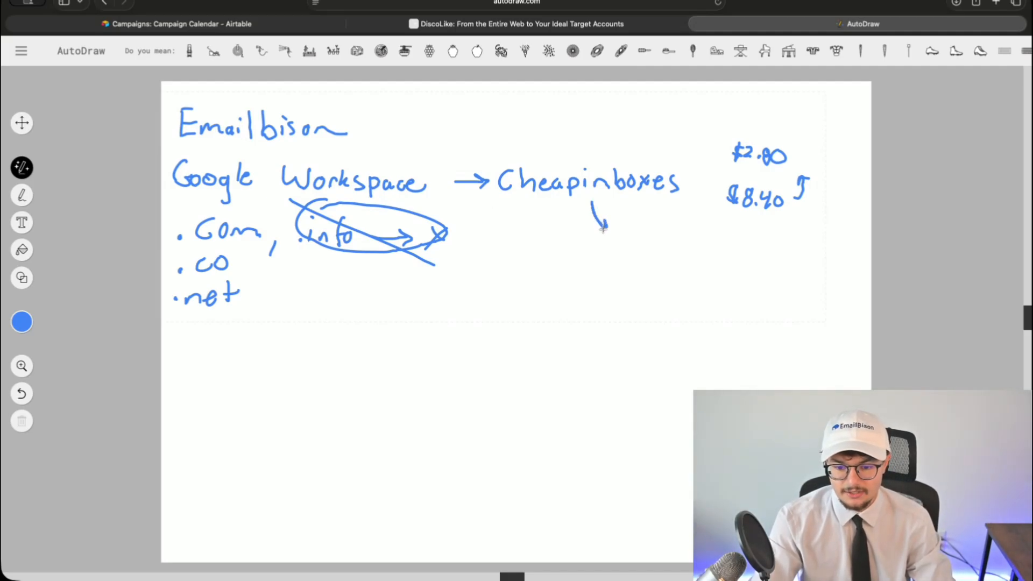
- Draw an arrow from Cheapinboxes to 'Direct Panel' and write 'Leadmagic' below '.net'
mouse_move(603, 228)
mouse_down()
mouse_move(665, 245)
mouse_move(669, 237)
mouse_up()
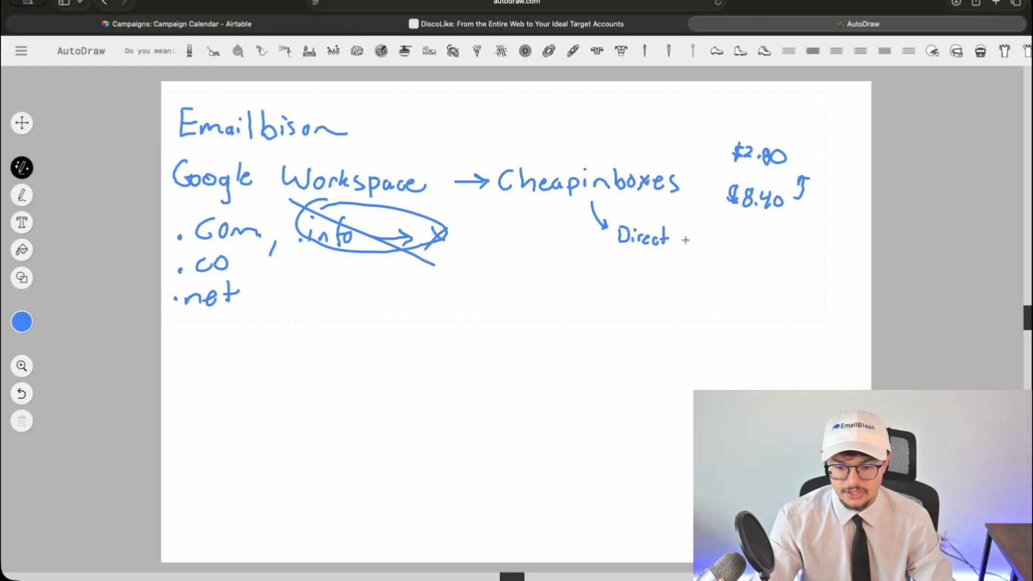
drag(687, 233, 727, 256)
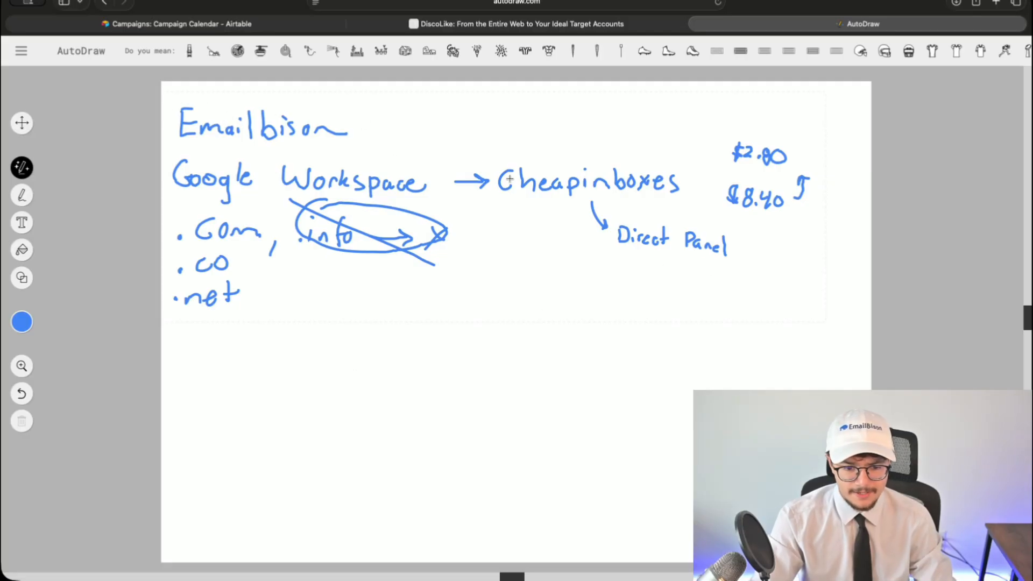
mouse_move(173, 340)
mouse_down()
mouse_move(186, 366)
mouse_move(235, 365)
mouse_up()
mouse_move(235, 351)
mouse_down()
mouse_move(225, 353)
mouse_move(296, 366)
mouse_move(285, 392)
mouse_move(303, 368)
mouse_move(318, 370)
mouse_up()
click(304, 355)
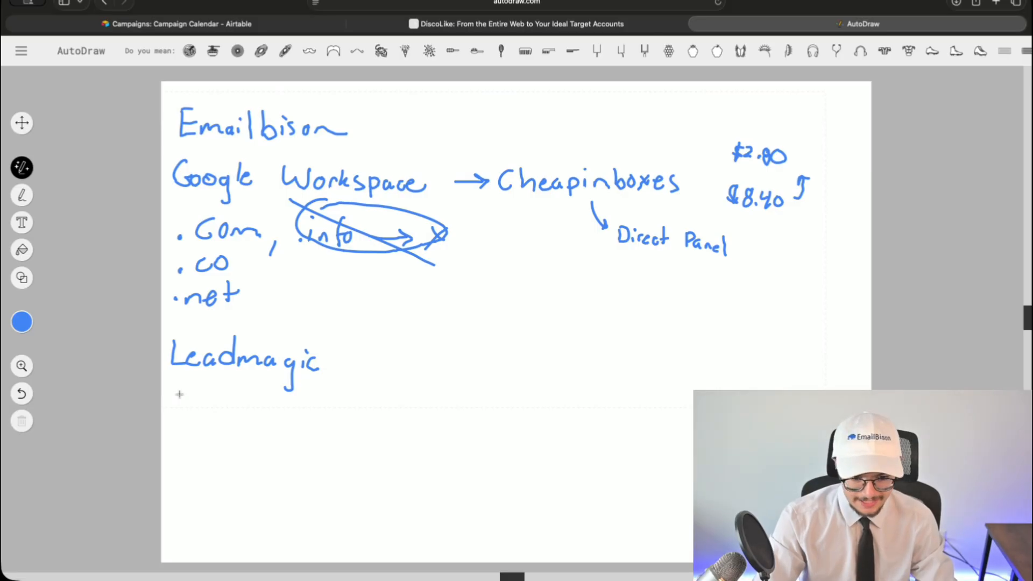
- Handwrite 'Discolike' below Leadmagic
drag(170, 394, 168, 425)
mouse_move(189, 412)
mouse_down()
mouse_move(190, 425)
mouse_move(236, 416)
mouse_move(280, 424)
mouse_up()
click(261, 407)
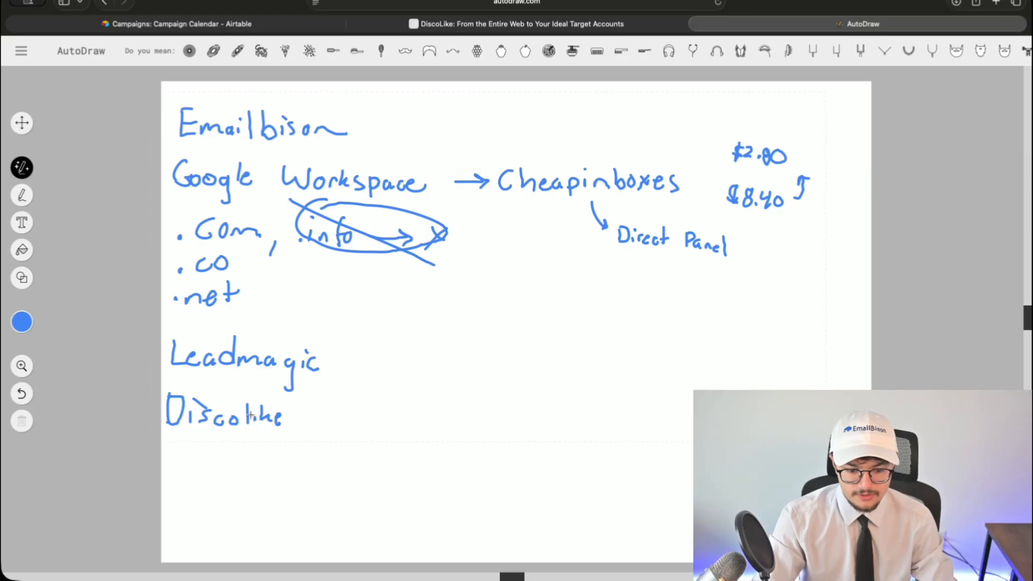
- Write 'EmailGuard → Domain Masking' on the next line
mouse_move(174, 444)
mouse_down()
mouse_move(171, 467)
mouse_move(186, 443)
mouse_move(183, 455)
mouse_up()
drag(172, 467, 308, 471)
click(235, 448)
drag(310, 470, 341, 469)
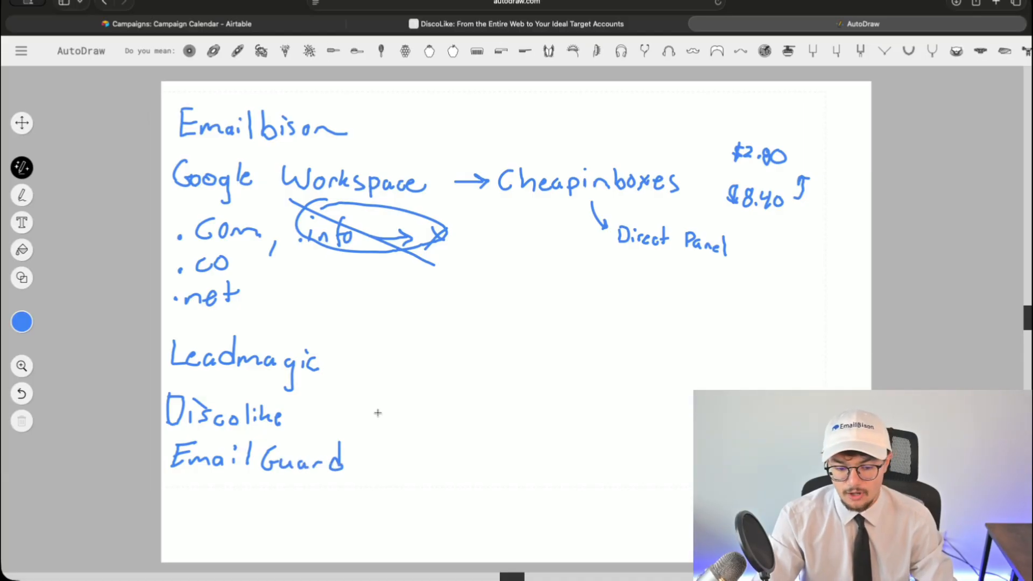
drag(376, 458, 441, 470)
drag(442, 445, 443, 470)
drag(463, 458, 536, 467)
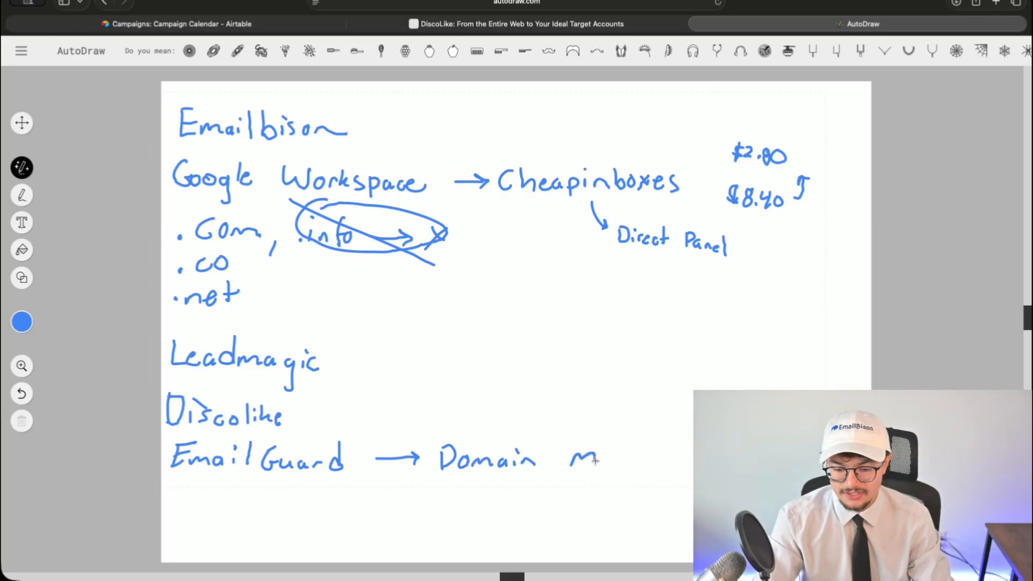
drag(635, 453, 660, 468)
drag(670, 461, 667, 484)
- Write 'Porkbun → Domain' below the EmailGuard line
mouse_move(176, 493)
mouse_down()
mouse_move(173, 519)
mouse_move(220, 496)
mouse_move(300, 518)
mouse_up()
drag(327, 509, 372, 508)
mouse_move(361, 502)
mouse_down()
mouse_move(360, 517)
mouse_move(402, 518)
mouse_up()
mouse_move(401, 497)
mouse_down()
mouse_move(402, 519)
mouse_move(434, 509)
mouse_move(515, 516)
mouse_up()
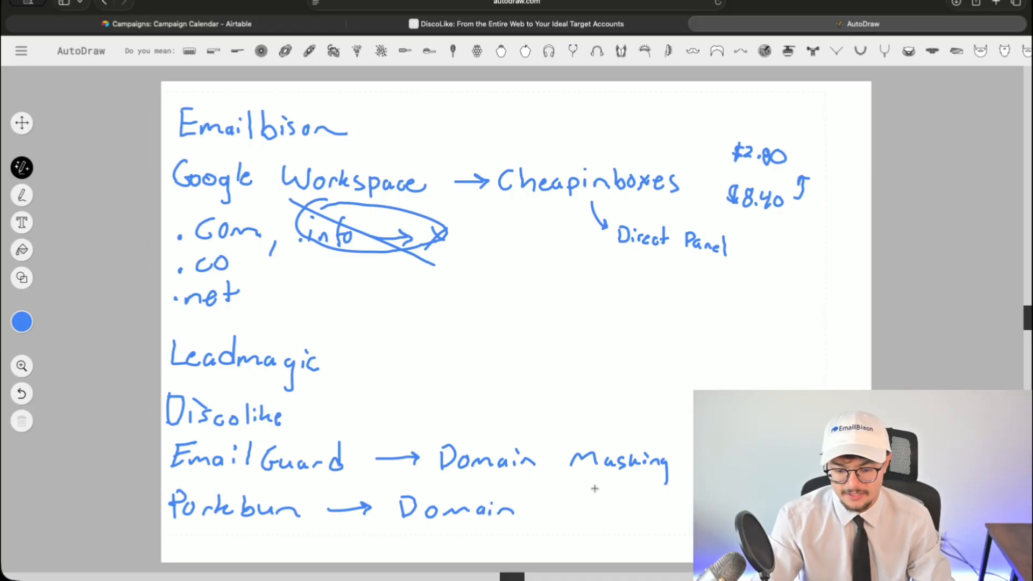
- Add 'Redirect' under Masking and a 'Use' note above it, undoing its stray underline
mouse_move(572, 478)
mouse_down()
mouse_move(592, 490)
mouse_move(644, 492)
mouse_up()
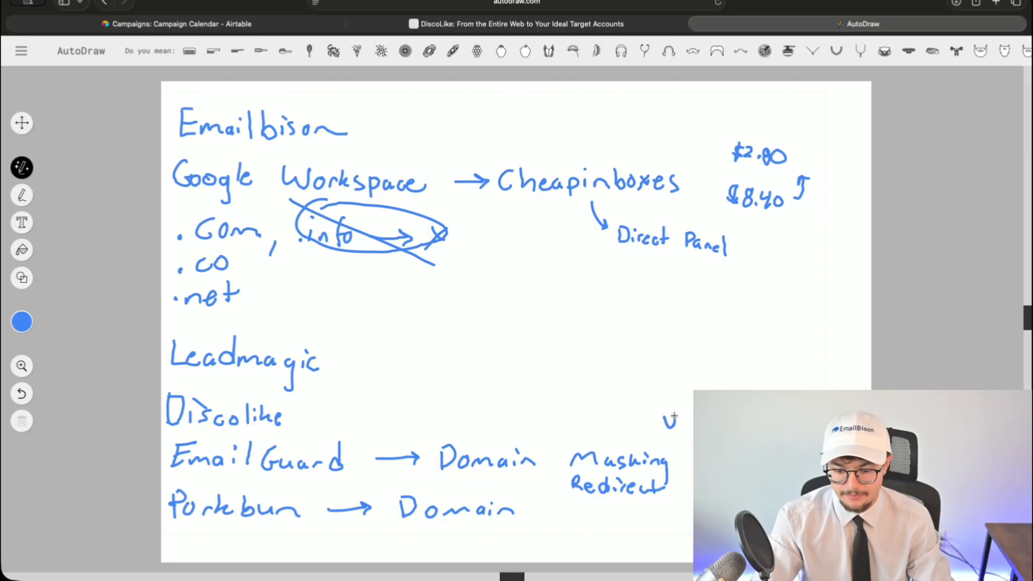
drag(686, 415, 690, 423)
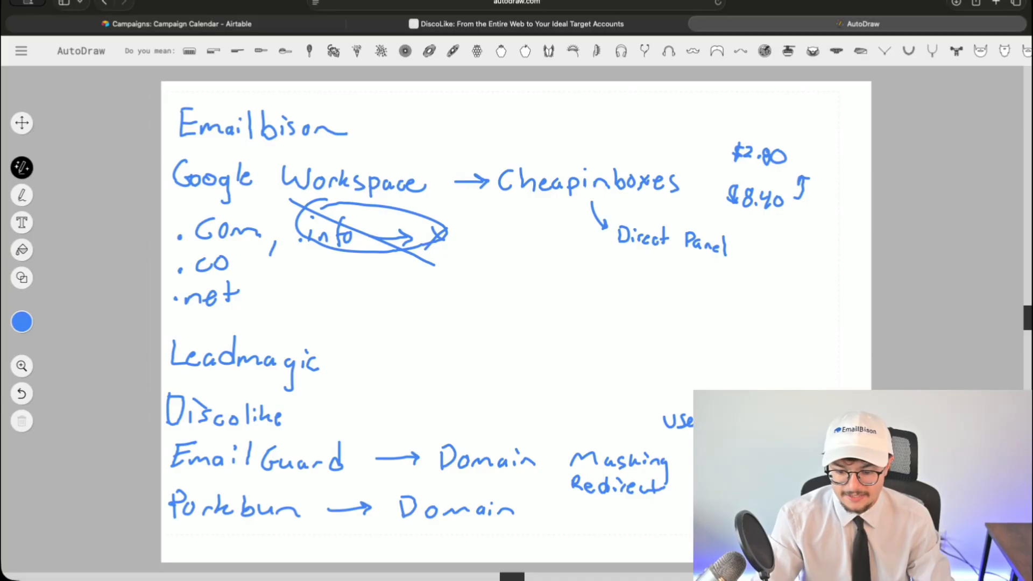
drag(669, 441, 705, 440)
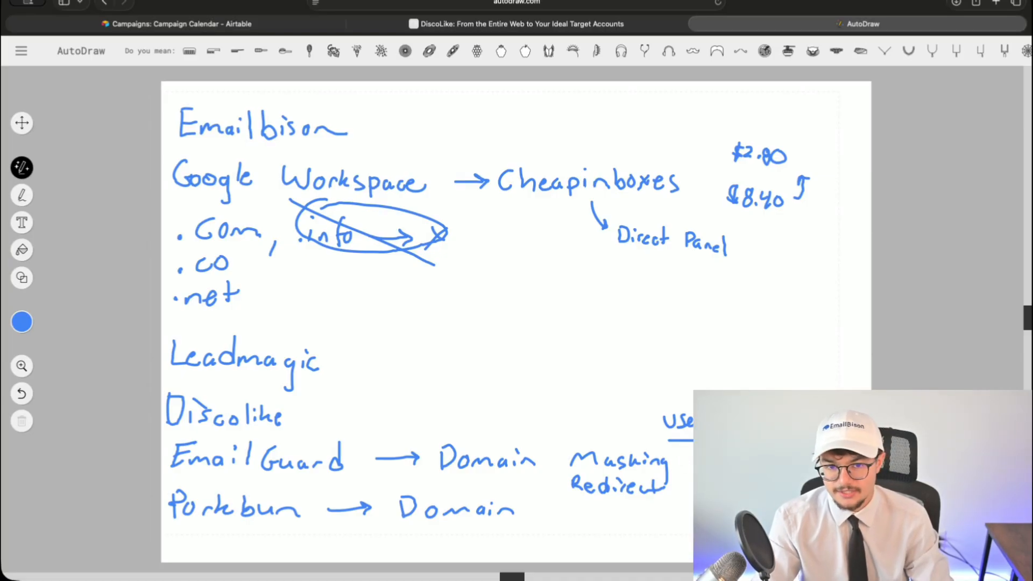
key(super+z)
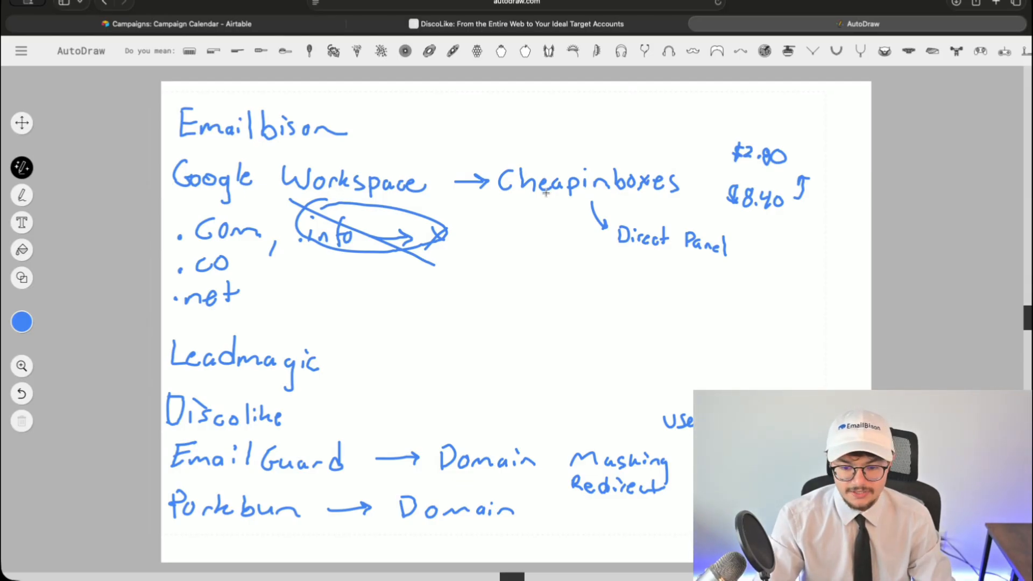
- Switch to the DiscoLike site and log in to reach the Demo Queries list
click(571, 23)
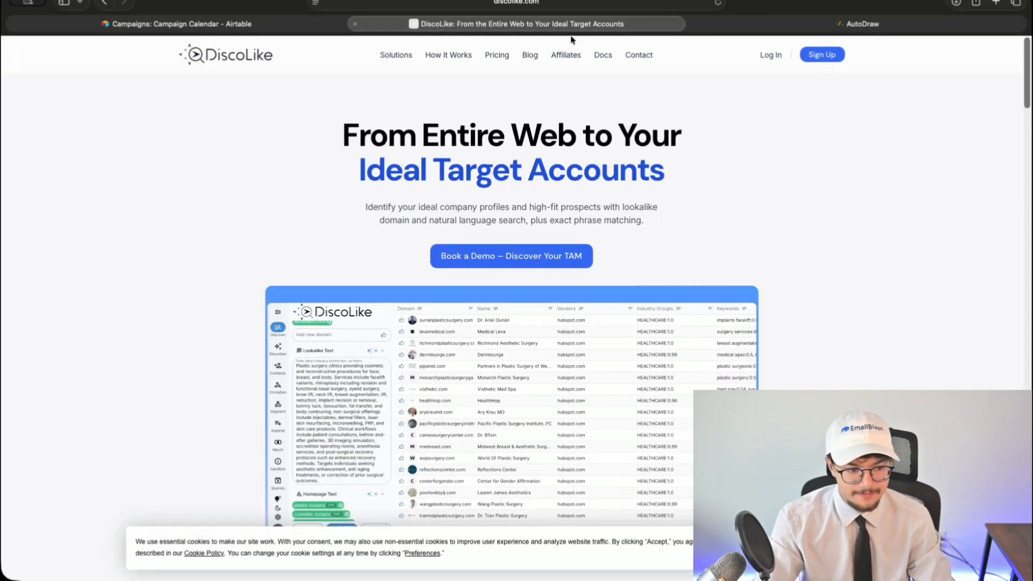
click(770, 56)
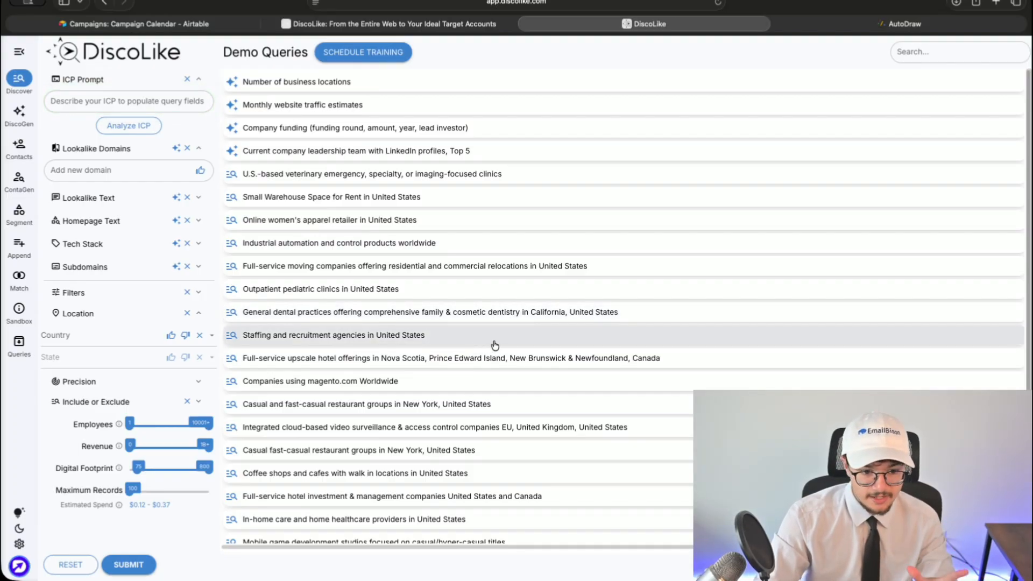
- Analyze the ICP prompt 'B2B Marketing Agencies in Florida between 1-50 employees' and zoom out to view the suggestions
click(105, 99)
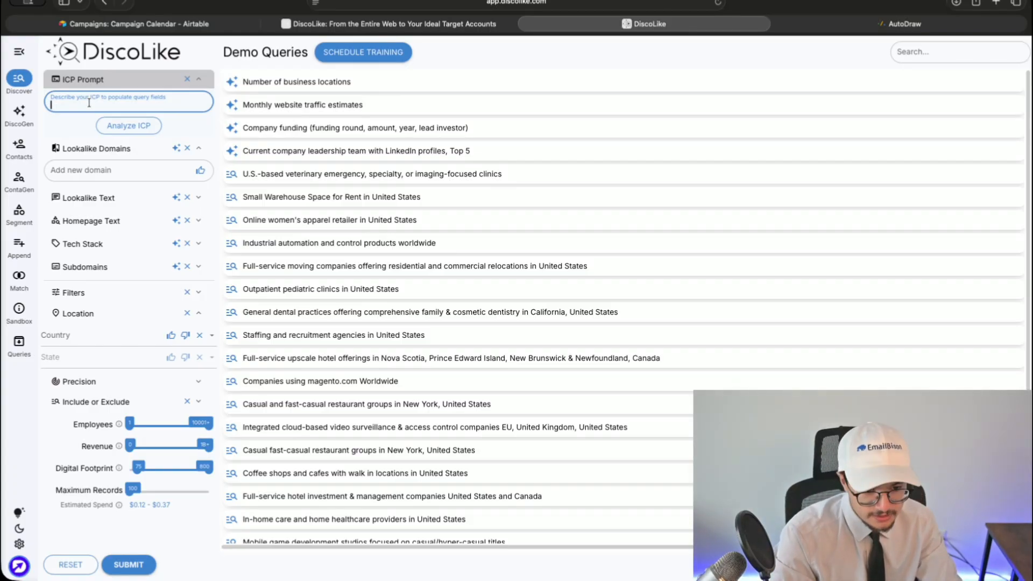
text(B2B Marketin)
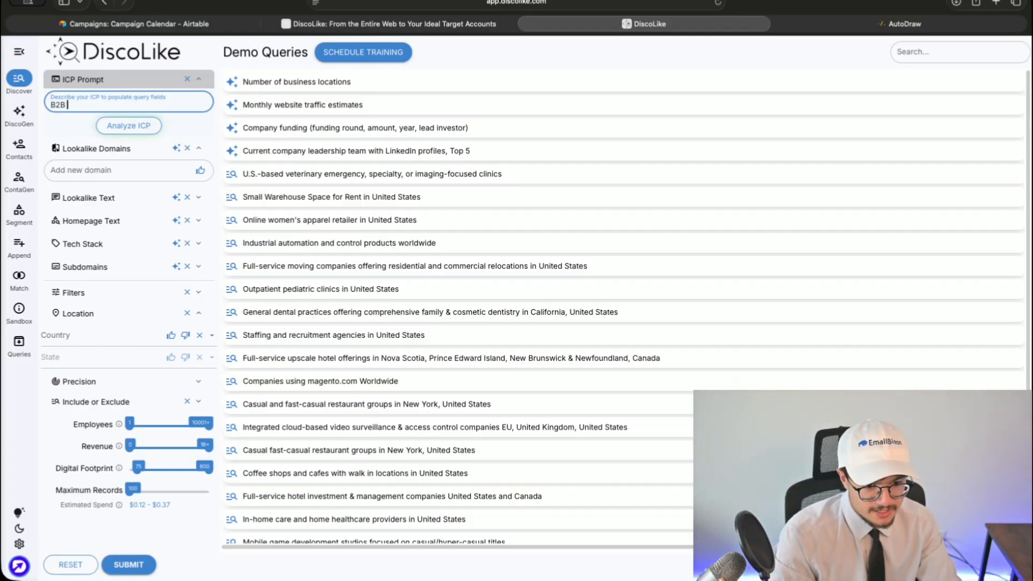
text(g A)
text(gencies in)
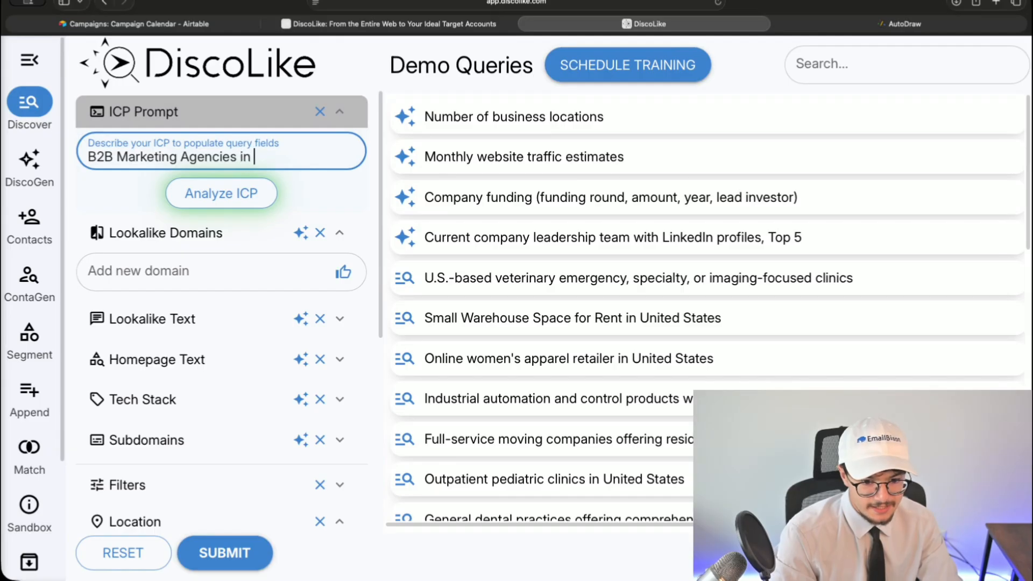
text( Florida)
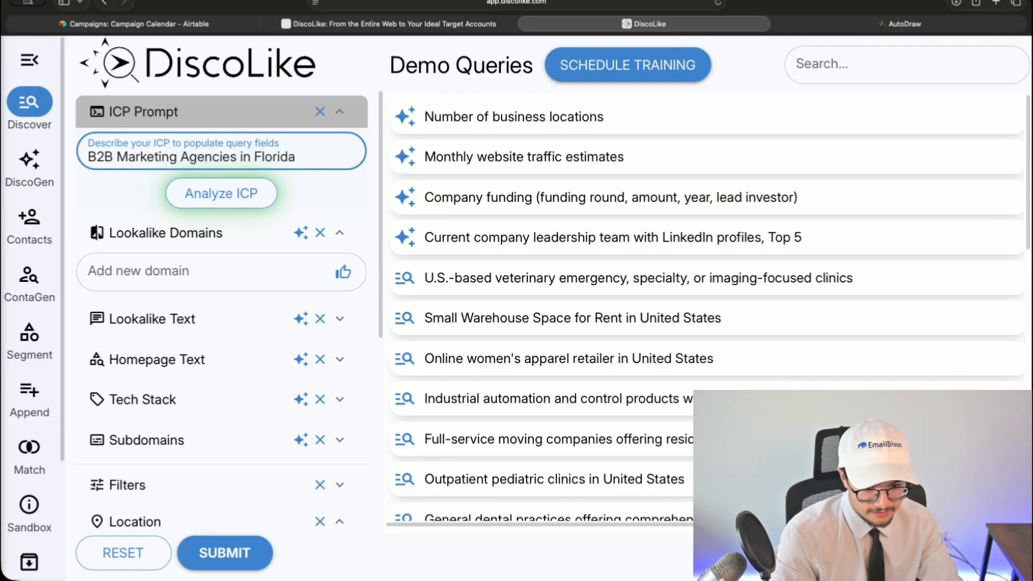
text( between 1-50 employees)
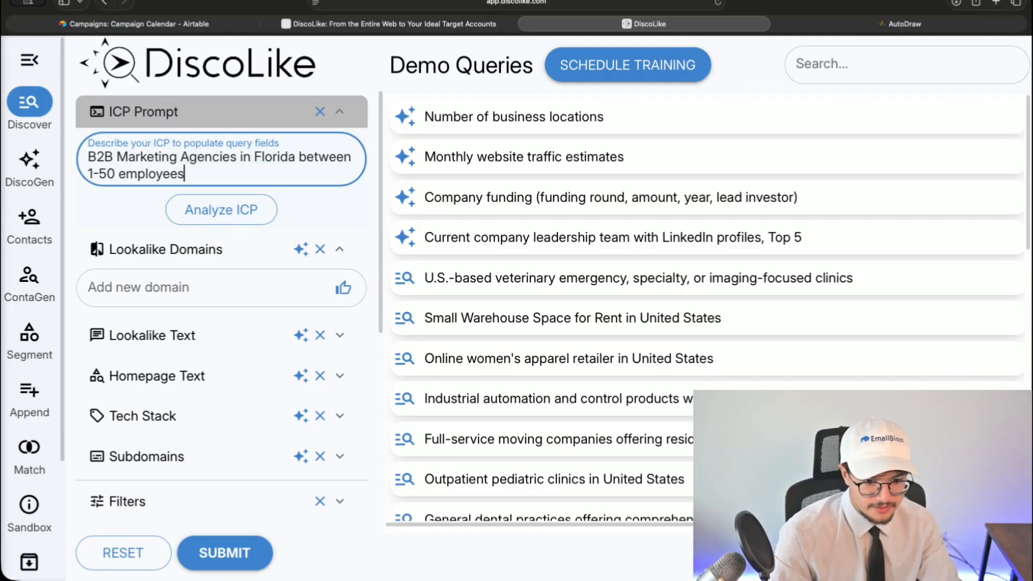
click(210, 213)
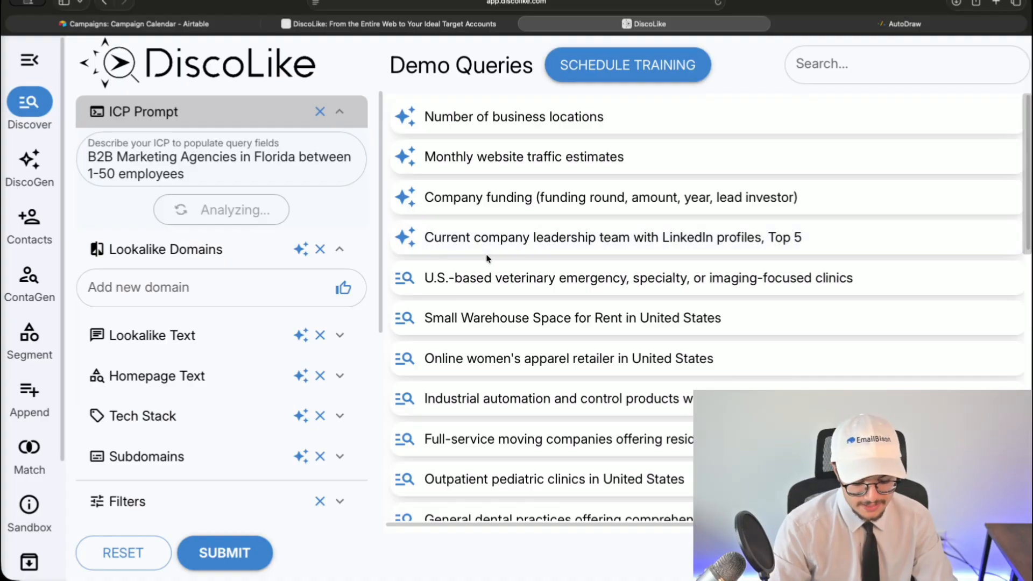
key(super+minus)
key(super+minus)
key(super+minus)
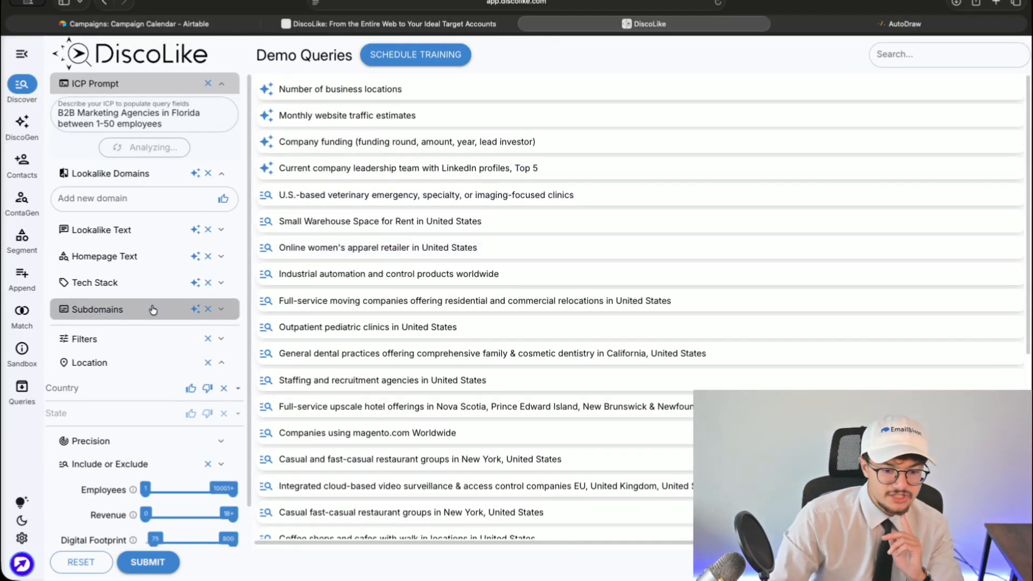
scroll(151, 306, down, 1)
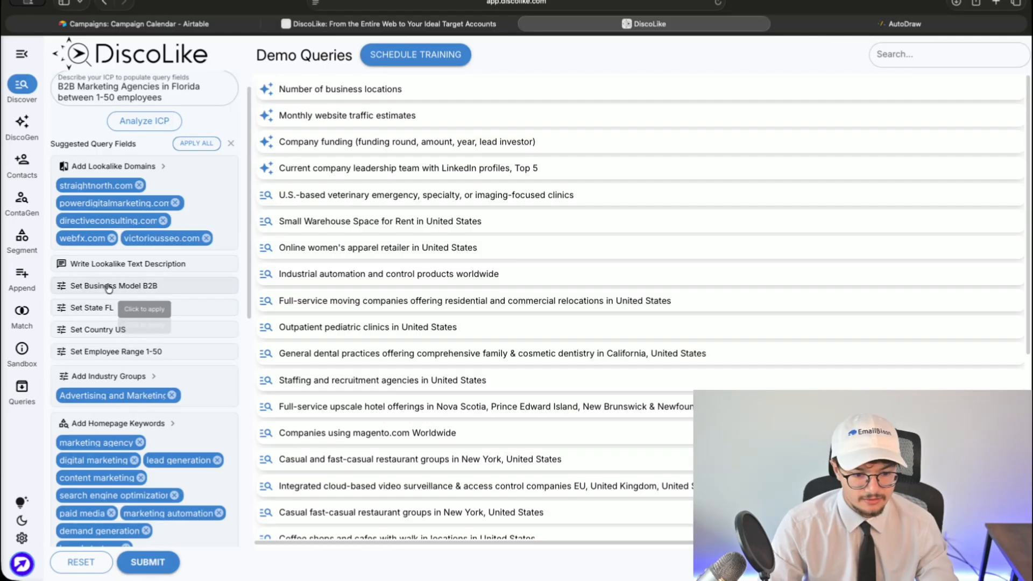
- Apply all suggested fields and review the generated Lookalike Text description
click(195, 143)
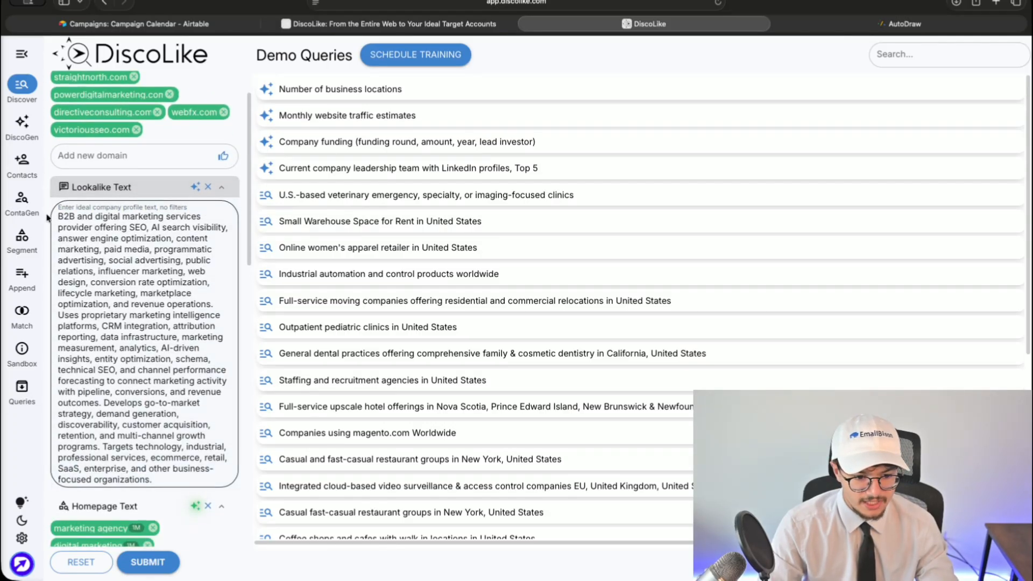
scroll(146, 248, up, 2)
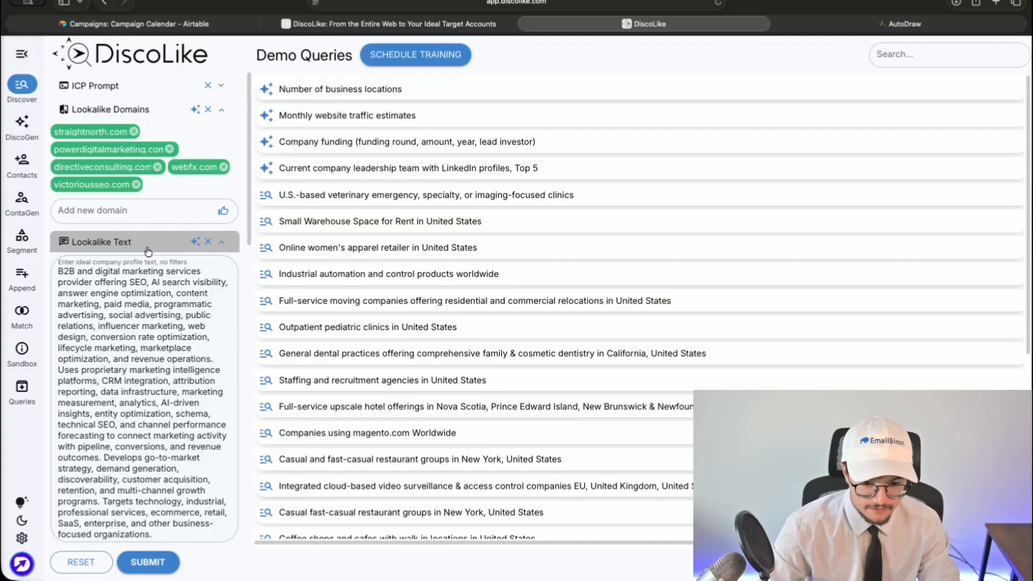
scroll(148, 251, down, 10)
scroll(108, 280, up, 10)
click(93, 286)
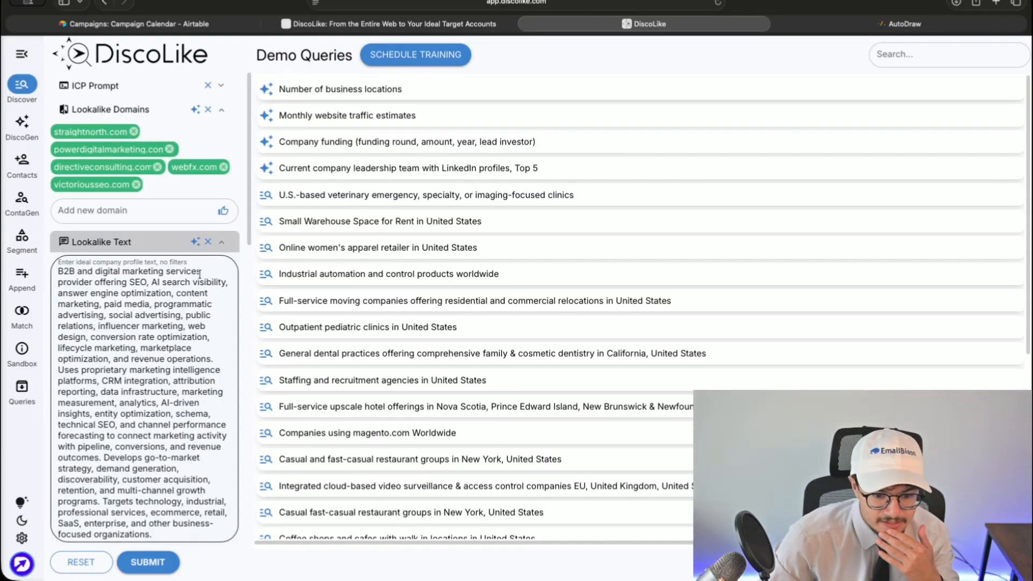
drag(56, 287, 166, 294)
click(167, 292)
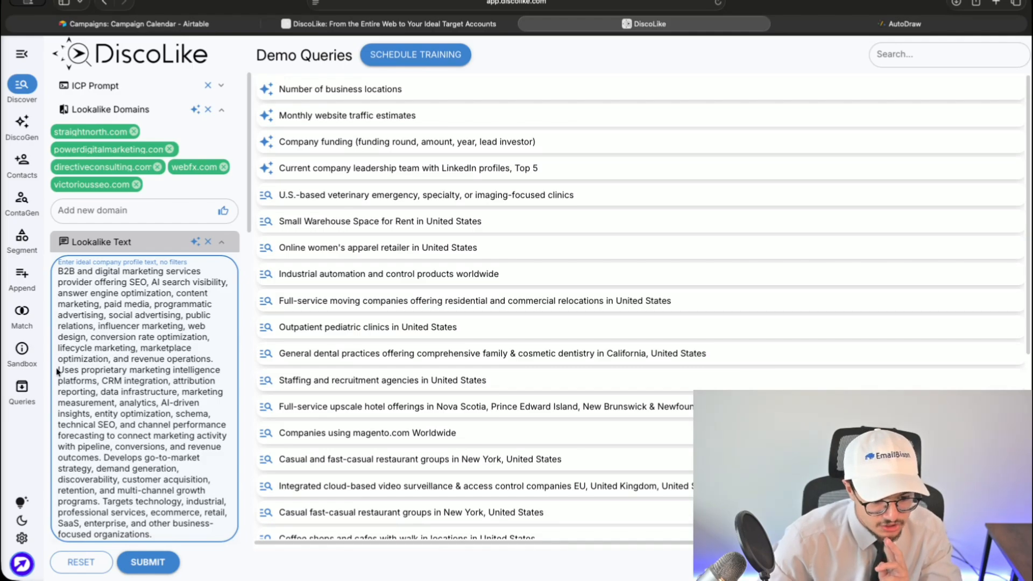
scroll(124, 520, down, 1)
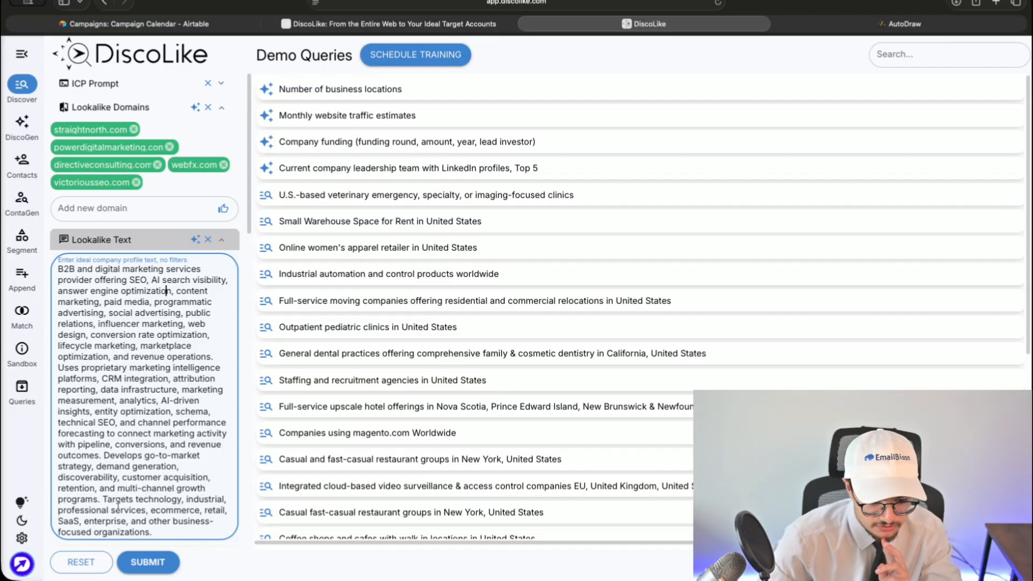
scroll(57, 511, up, 1)
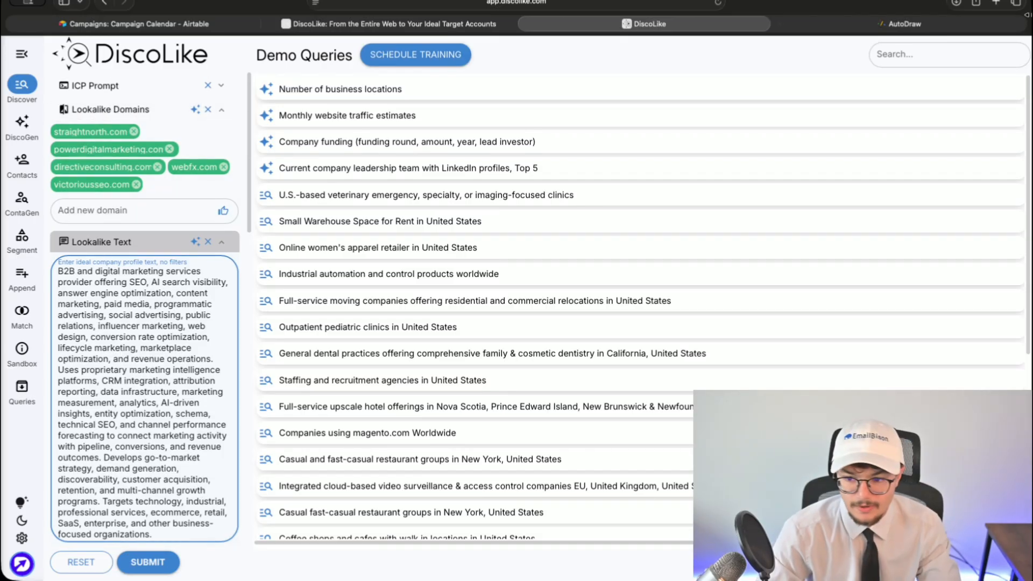
- Load the webfx website in a new browser tab
click(996, 6)
text(webfx)
key(Return)
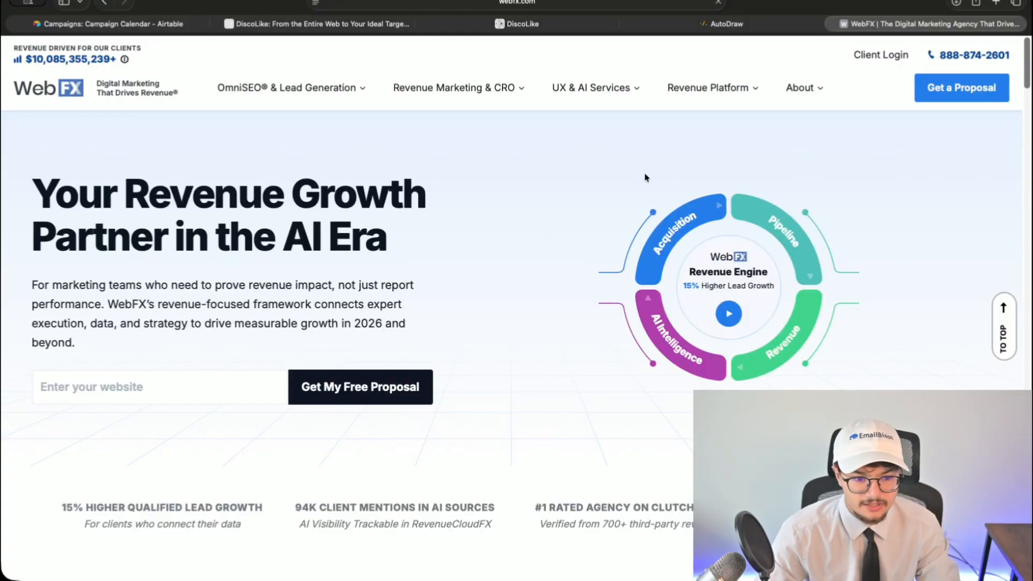
- Browse the WebFX homepage, then close its tab and return to DiscoLike
scroll(530, 229, down, 20)
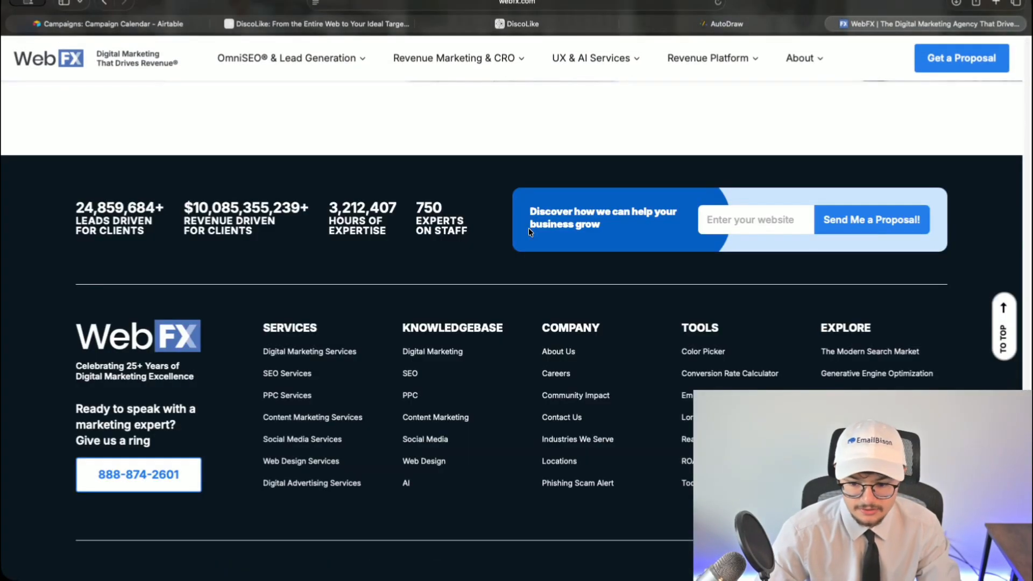
scroll(528, 228, up, 20)
scroll(528, 234, up, 15)
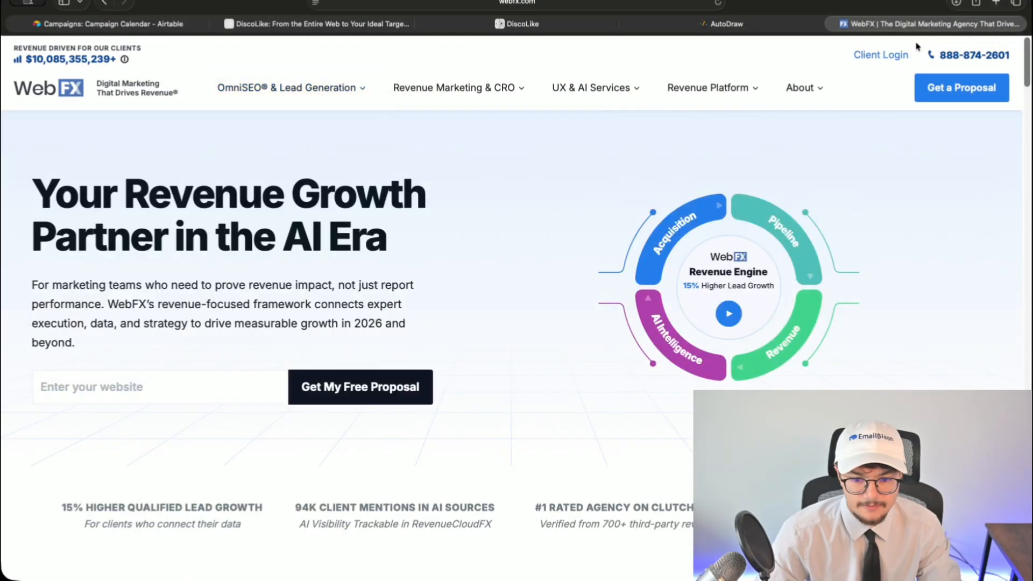
click(833, 25)
click(645, 24)
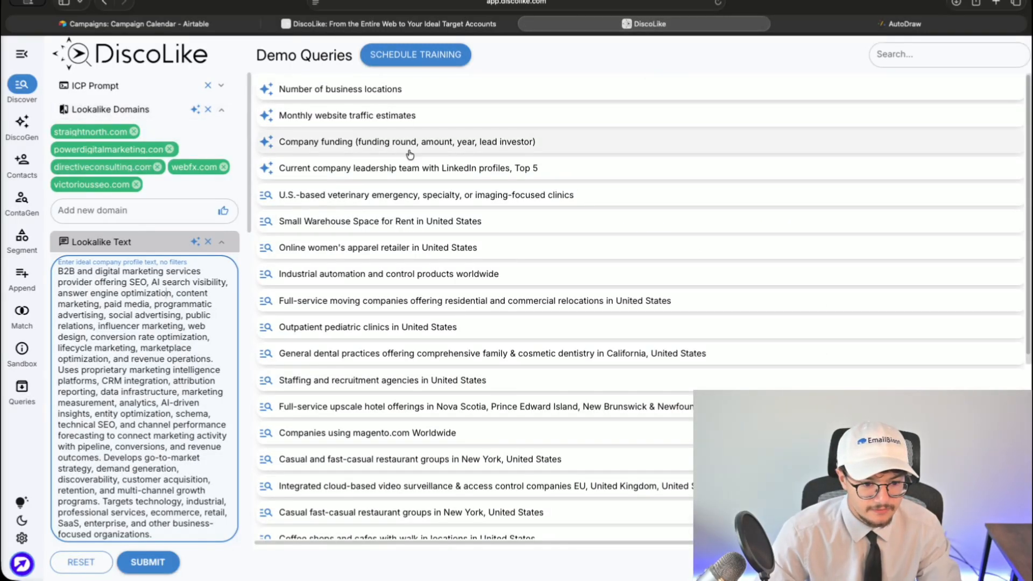
- Open directiveconsulting.com in a new tab and look through its Content service page
click(995, 4)
text(directiveconsulting.com)
key(Return)
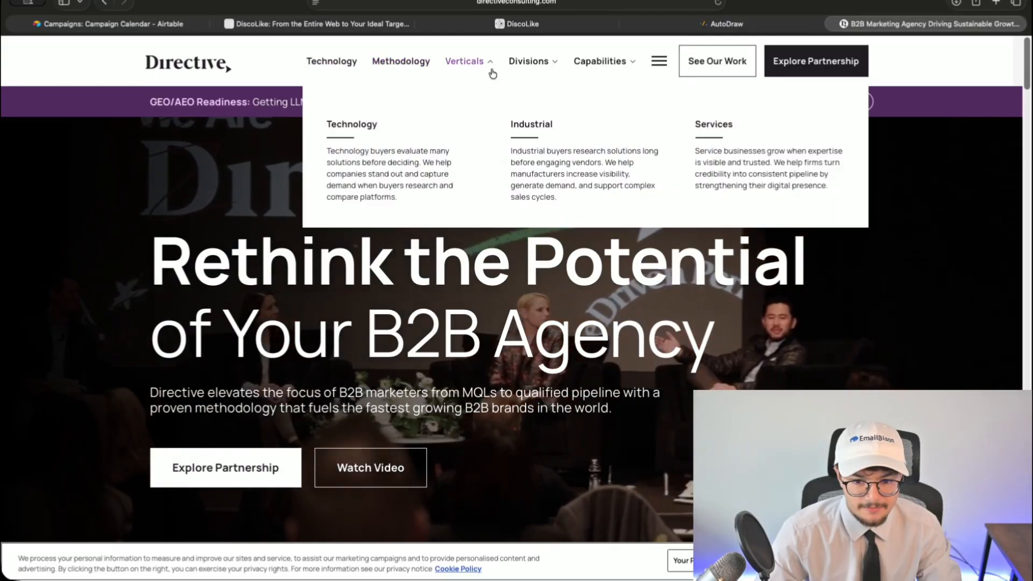
scroll(144, 263, down, 10)
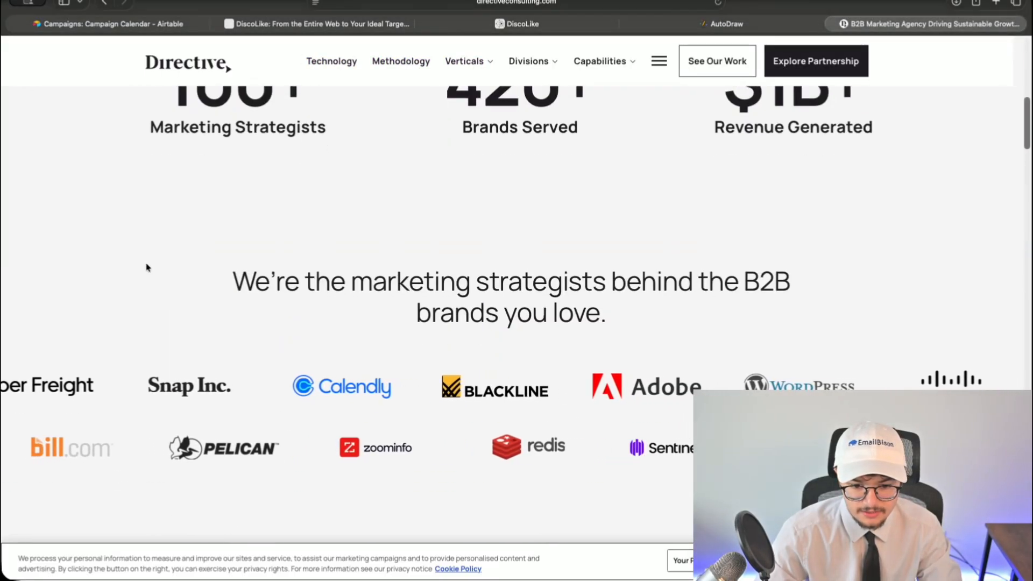
scroll(145, 267, down, 10)
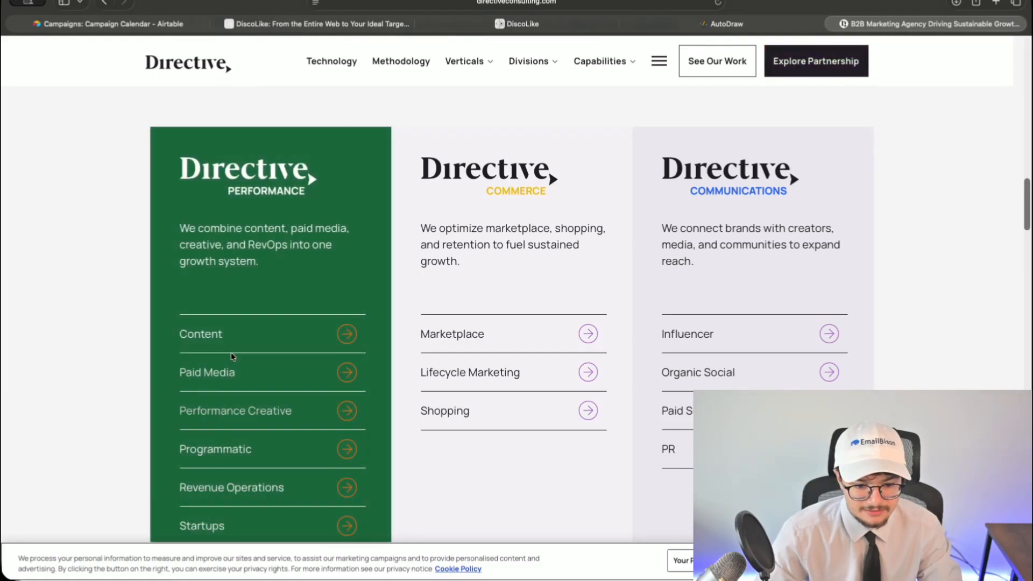
click(234, 349)
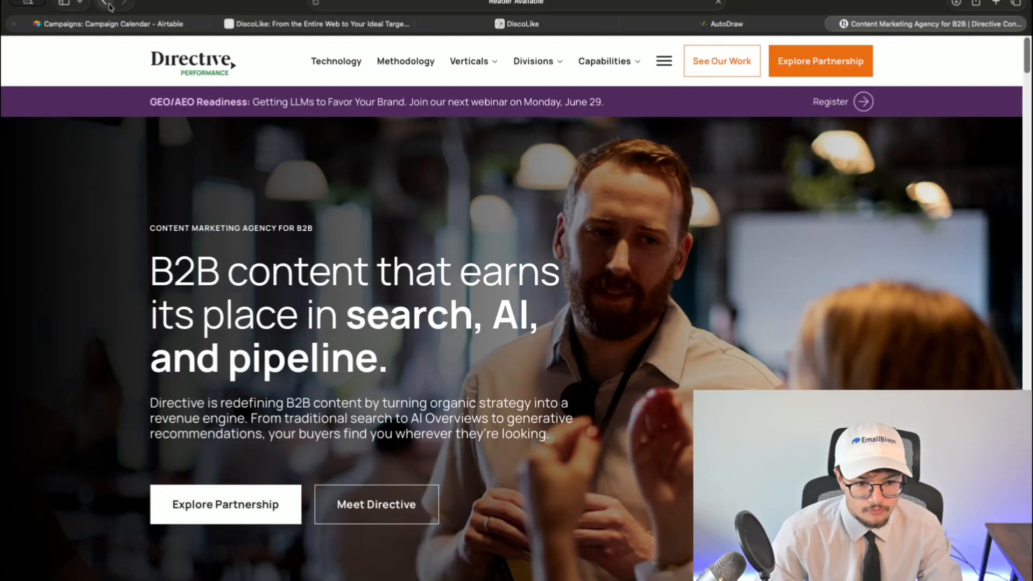
click(104, 3)
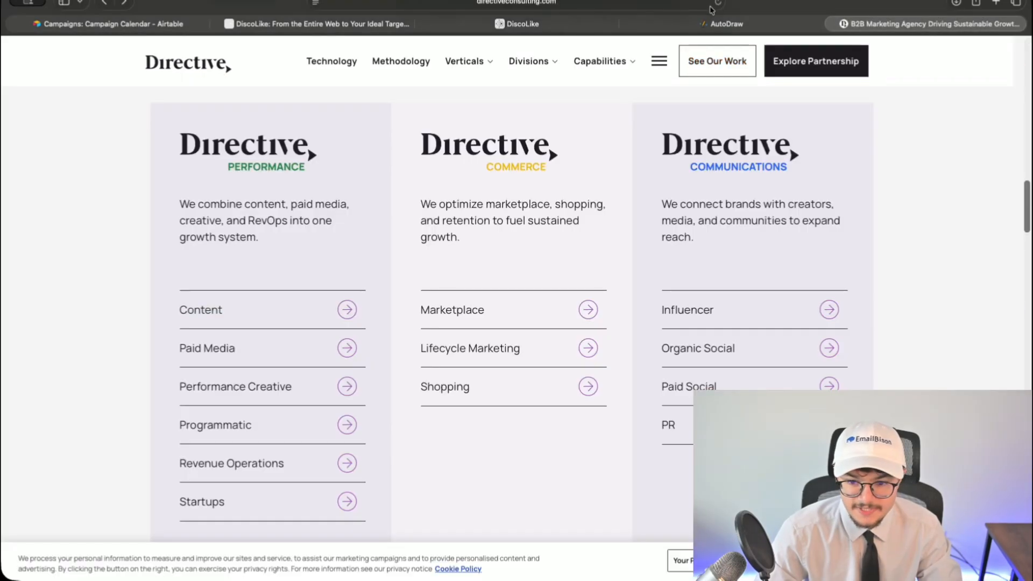
- Close the AutoDraw tab and return to the DiscoLike query
click(704, 24)
click(628, 24)
click(619, 24)
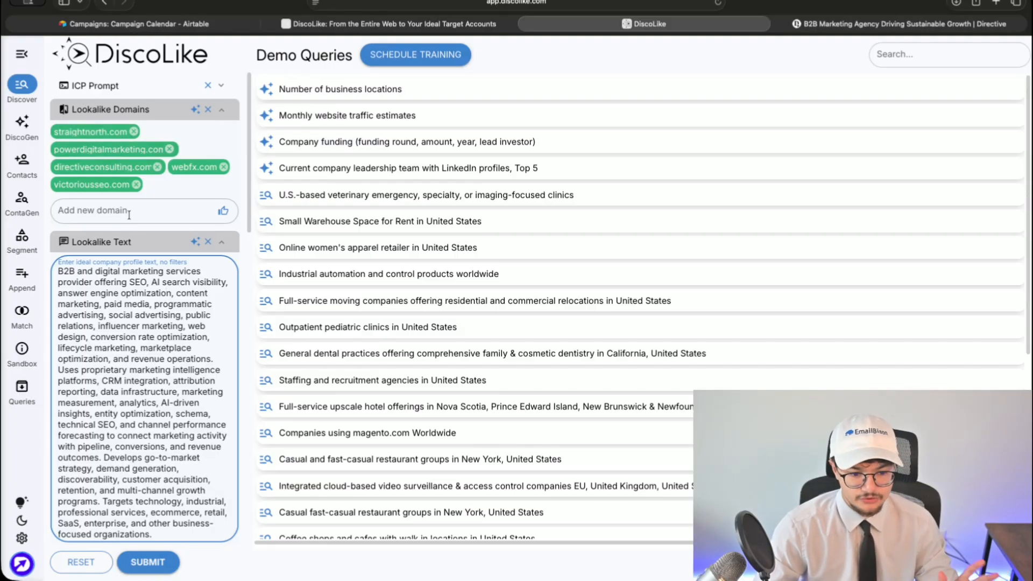
- Close the Directive website tab and scroll to the Homepage Text criteria
scroll(127, 224, down, 3)
click(782, 24)
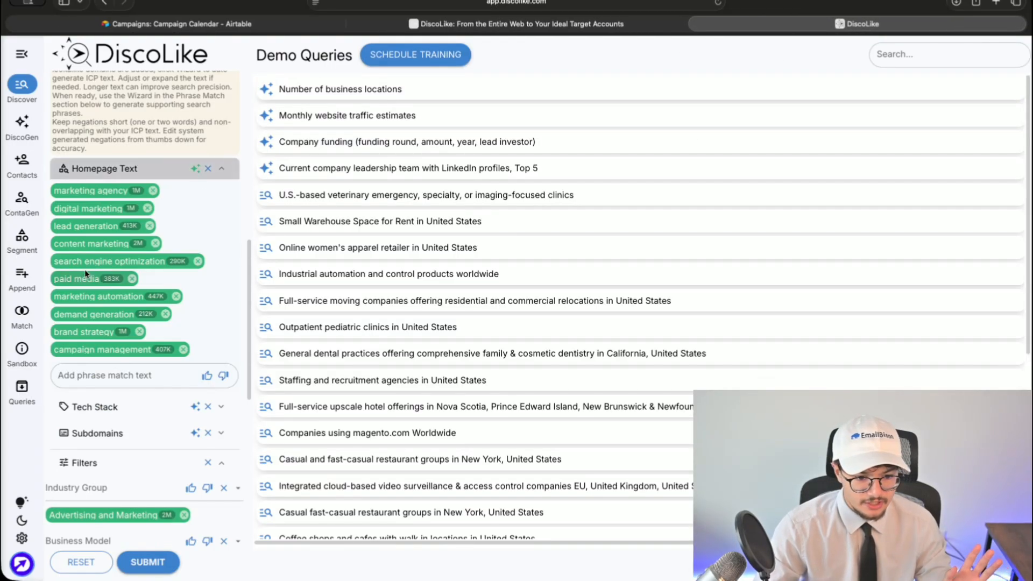
scroll(81, 267, up, 1)
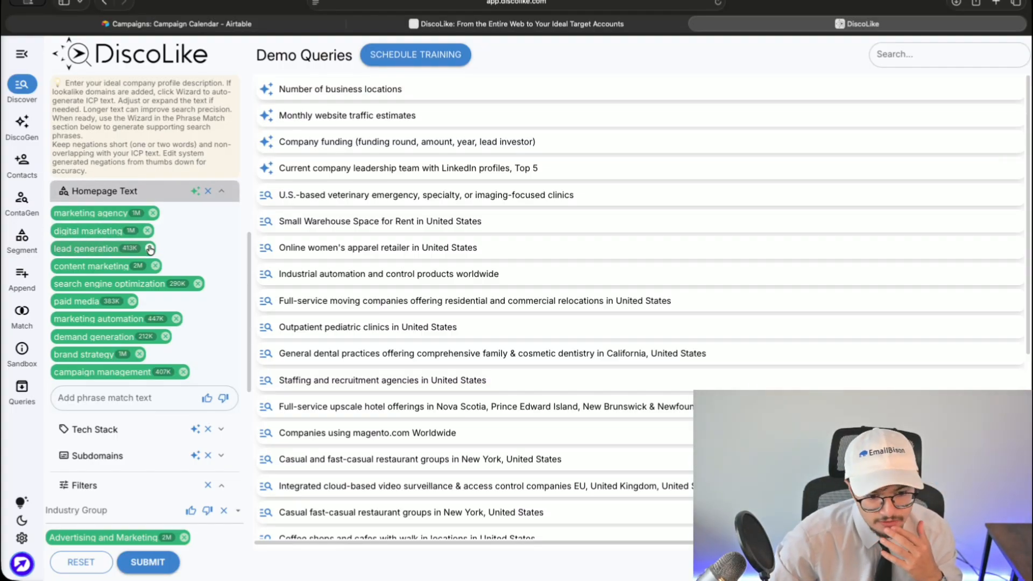
scroll(149, 250, down, 2)
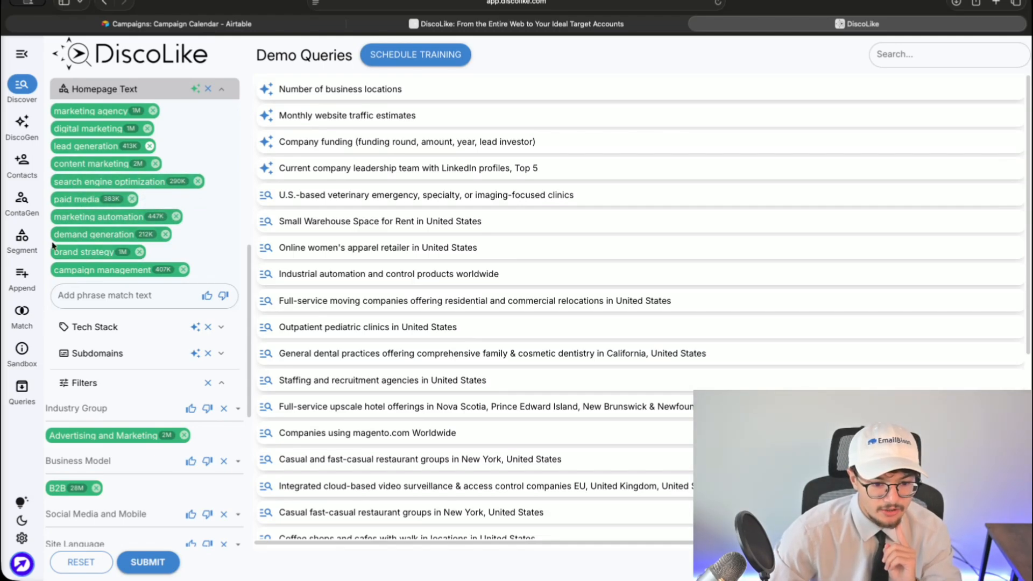
- Remove the marketing automation, brand strategy and campaign management phrases
click(176, 216)
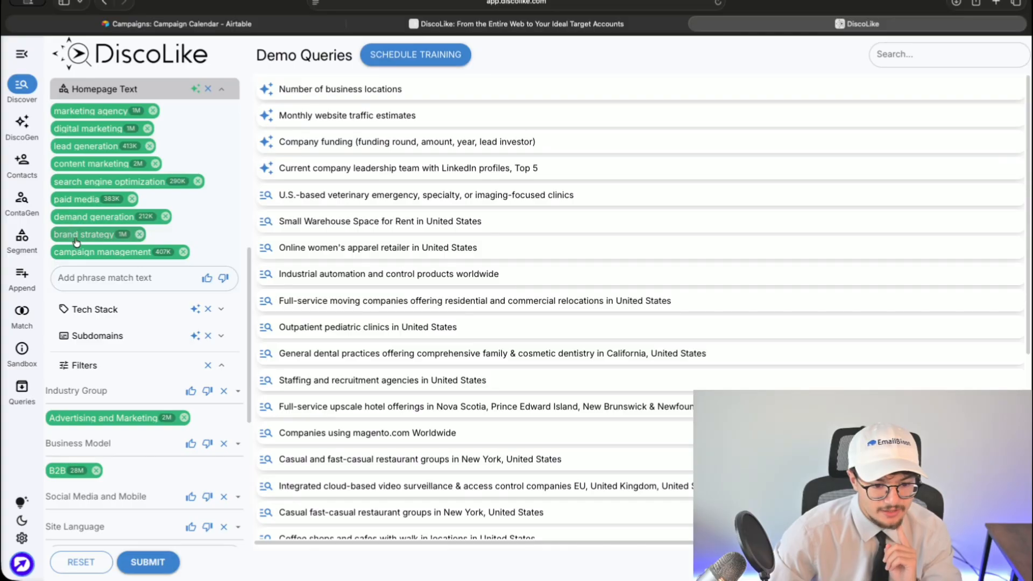
click(139, 235)
click(182, 234)
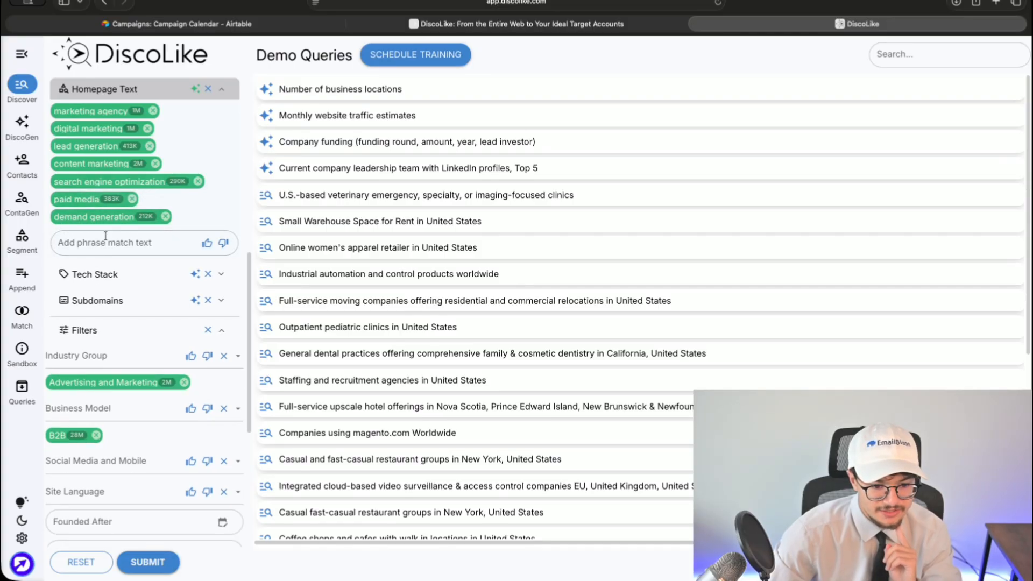
scroll(78, 234, up, 3)
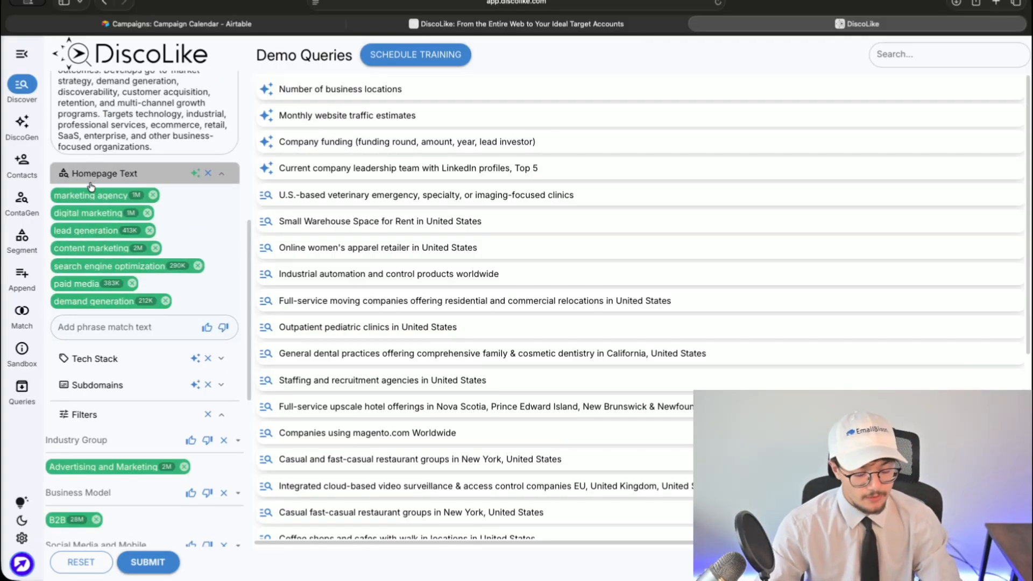
- Zoom the page in and focus the Add phrase match field to reveal its matching tips
key(super+equal)
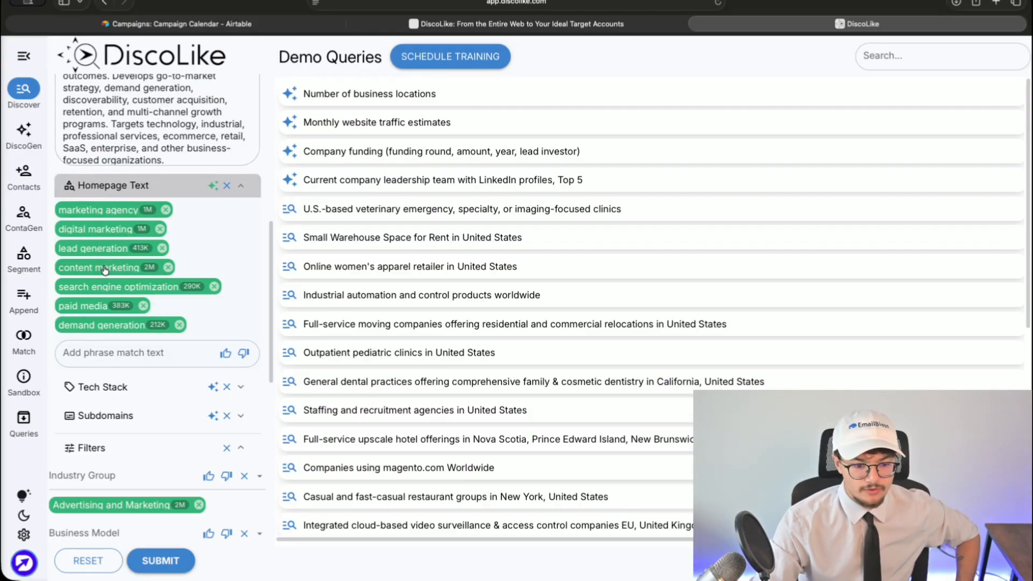
click(96, 354)
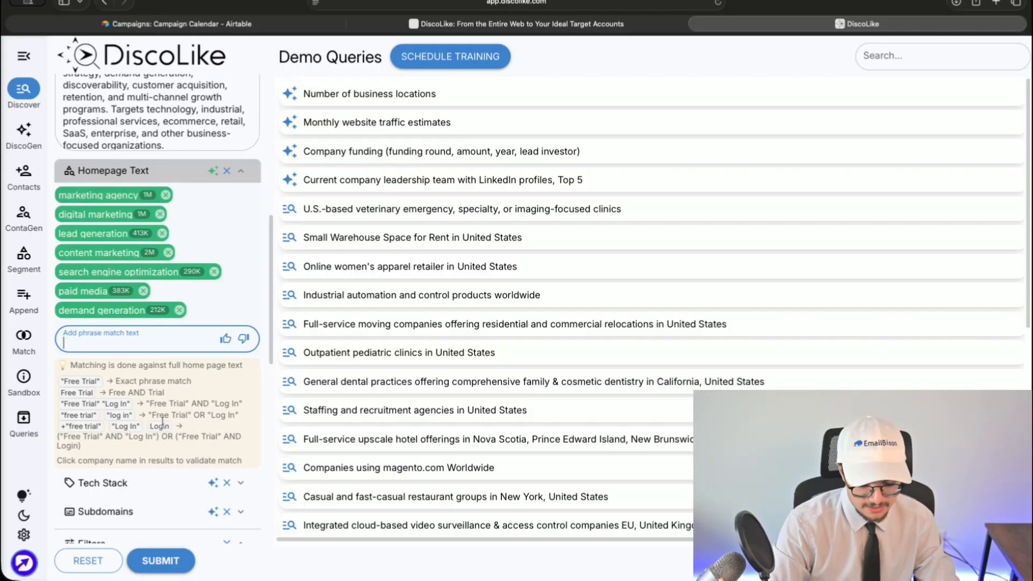
- Enlarge the page content and dismiss the phrase matching tips
key(super+plus)
key(super+plus)
scroll(161, 423, down, 5)
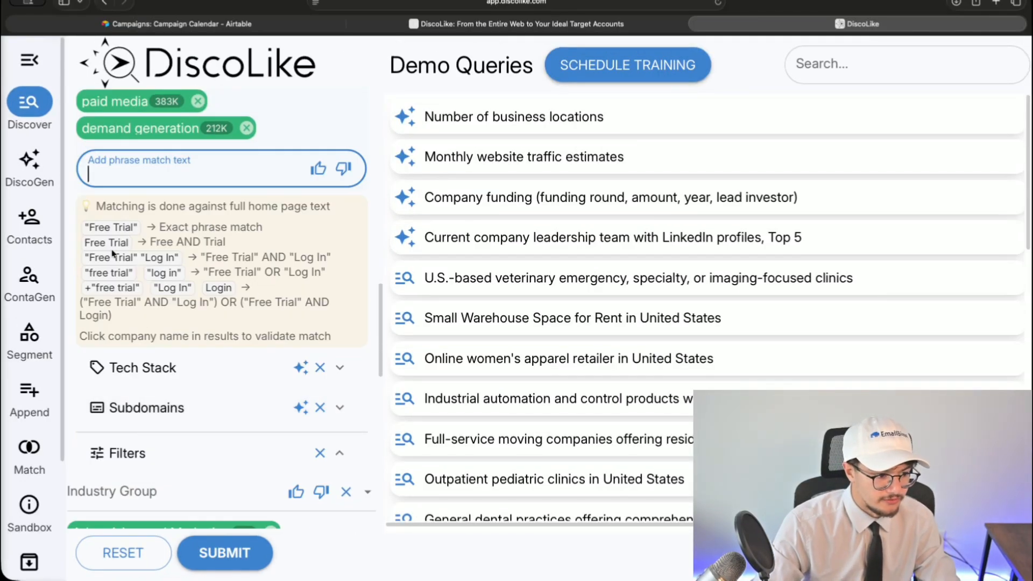
scroll(156, 275, up, 5)
scroll(158, 318, down, 6)
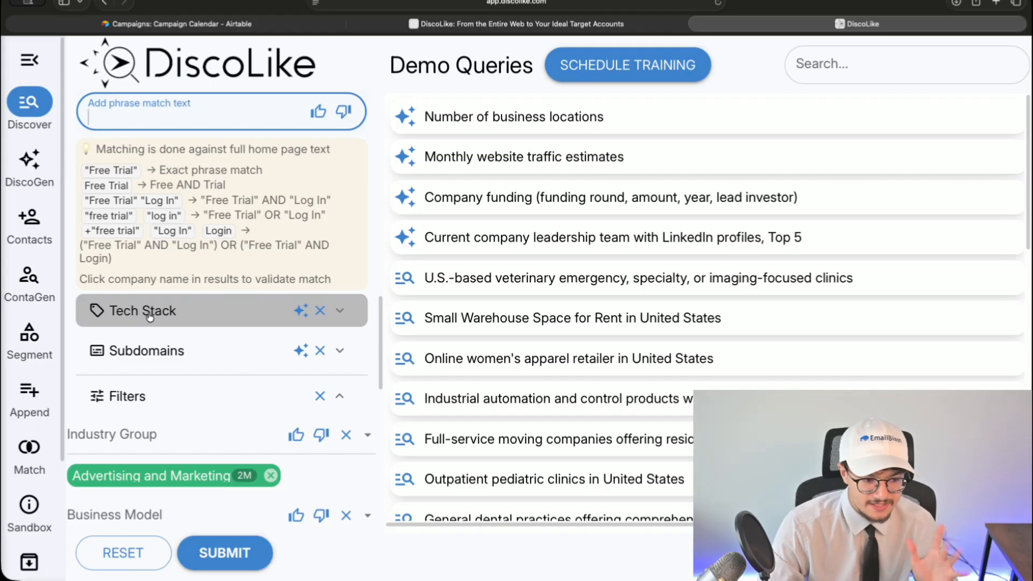
click(149, 318)
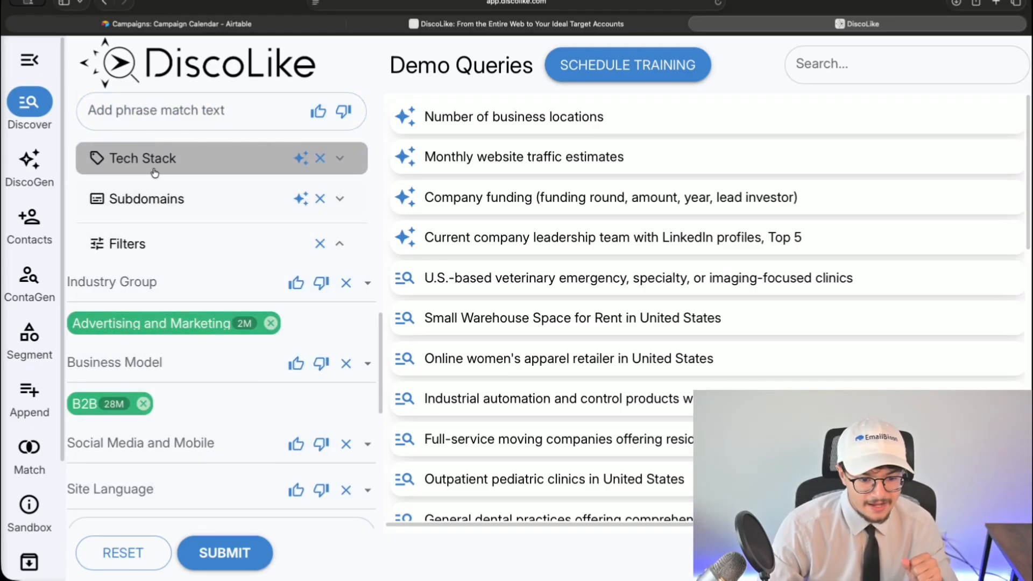
scroll(151, 188, up, 1)
- Check the Tech Stack criteria's vendor domain field, then collapse it
click(147, 192)
click(207, 243)
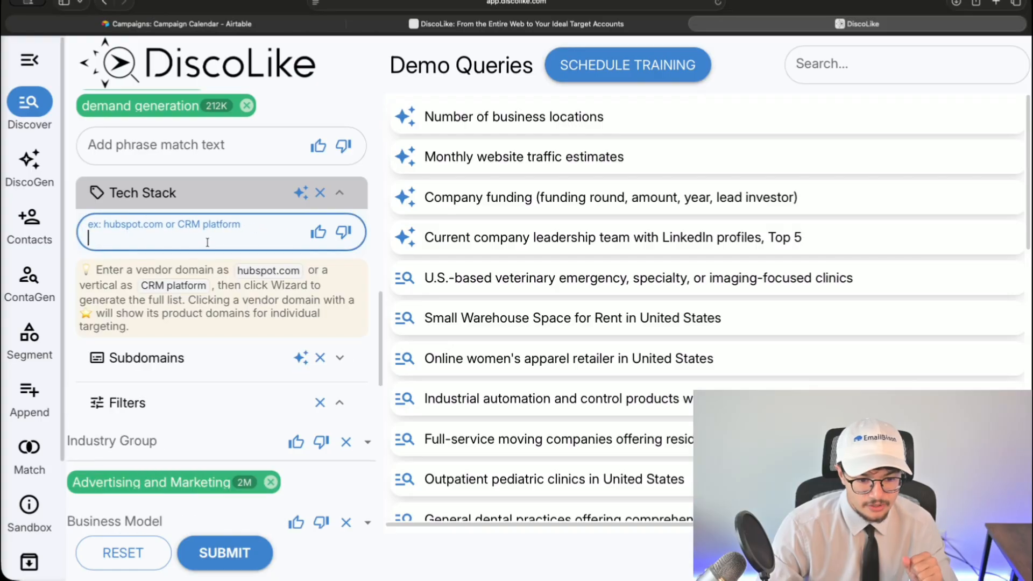
click(154, 204)
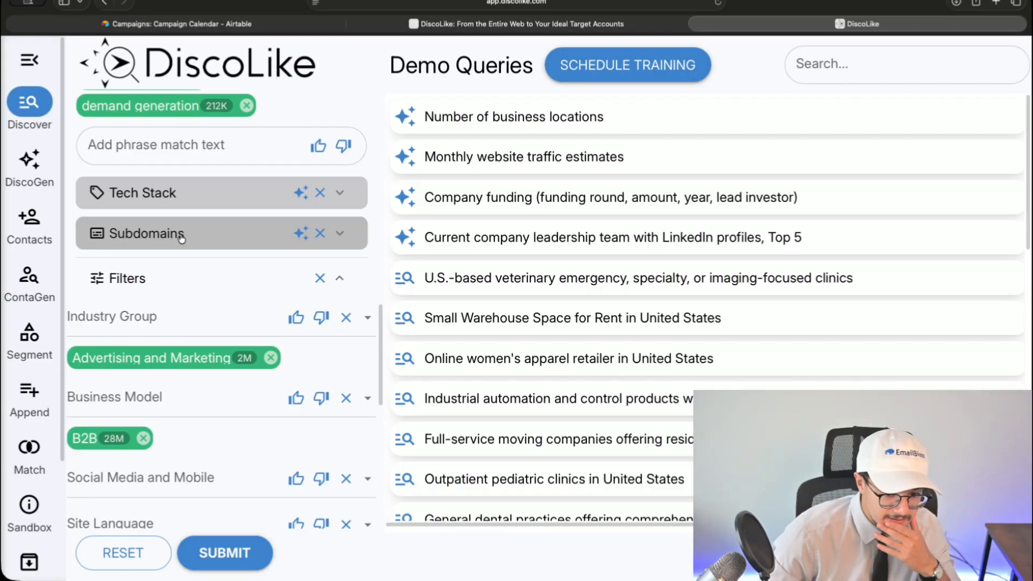
- Expand the Subdomains criteria to reveal its entry field
click(243, 235)
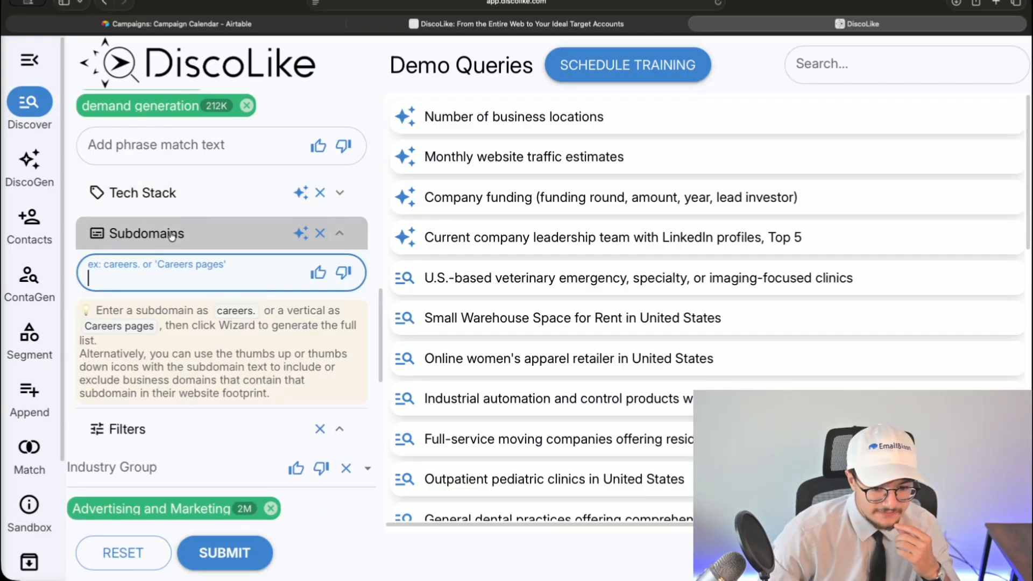
scroll(173, 287, down, 1)
scroll(173, 287, down, 4)
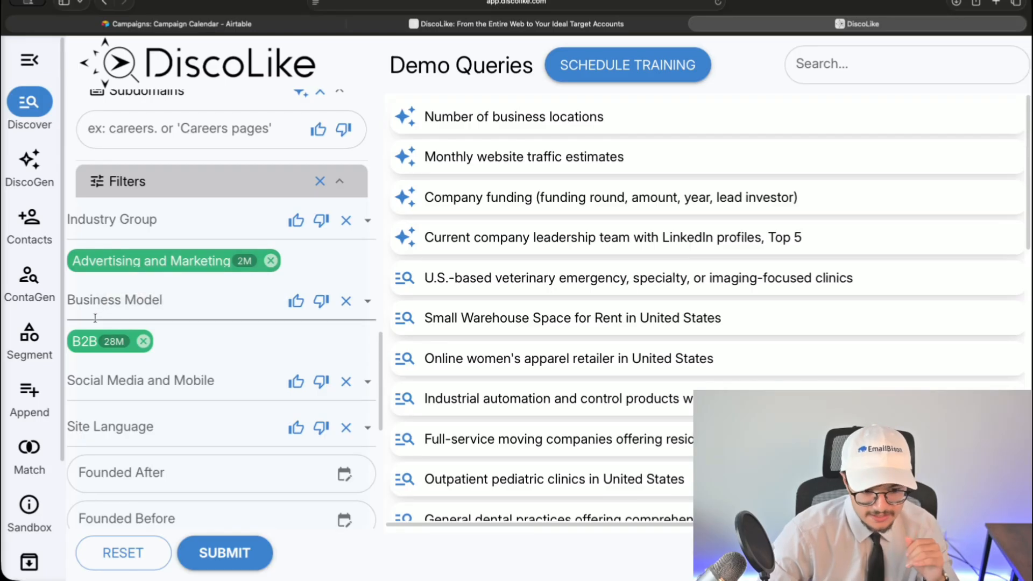
- Confirm B2B as the Business Model selection
click(118, 290)
key(Return)
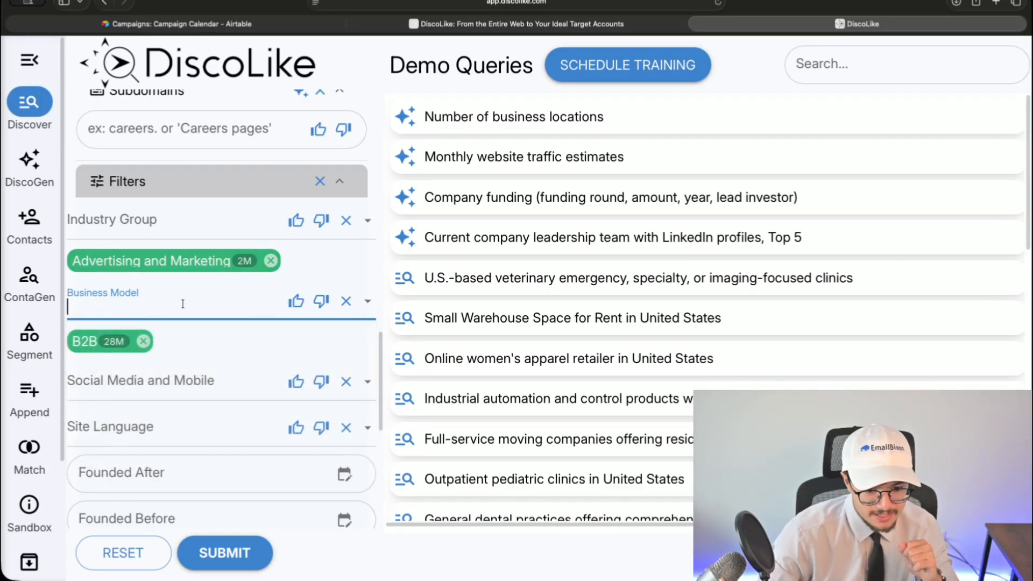
click(182, 300)
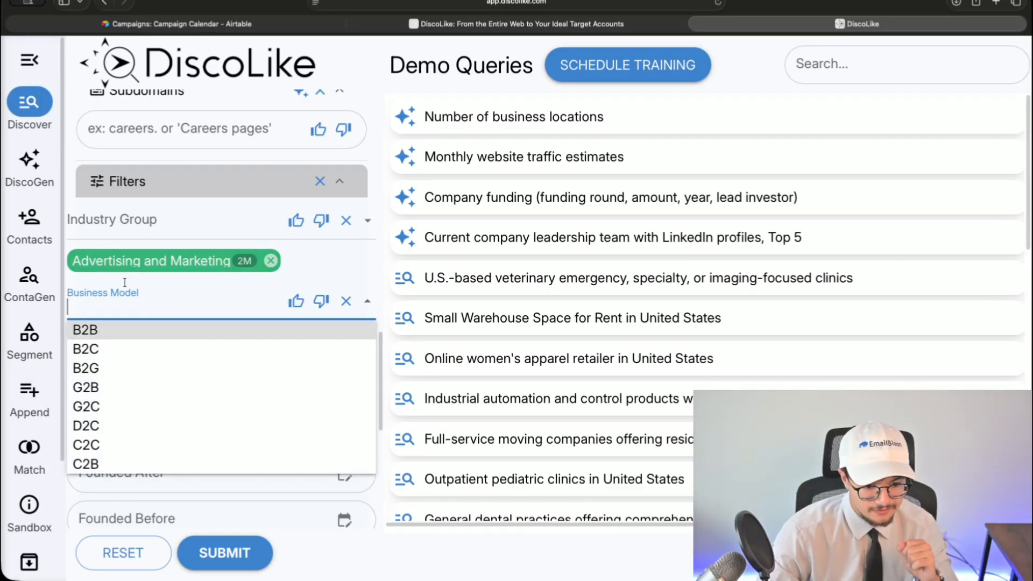
click(110, 295)
- Review the Social Media and Mobile options, leaving them unchanged
scroll(109, 302, down, 1)
scroll(109, 302, down, 3)
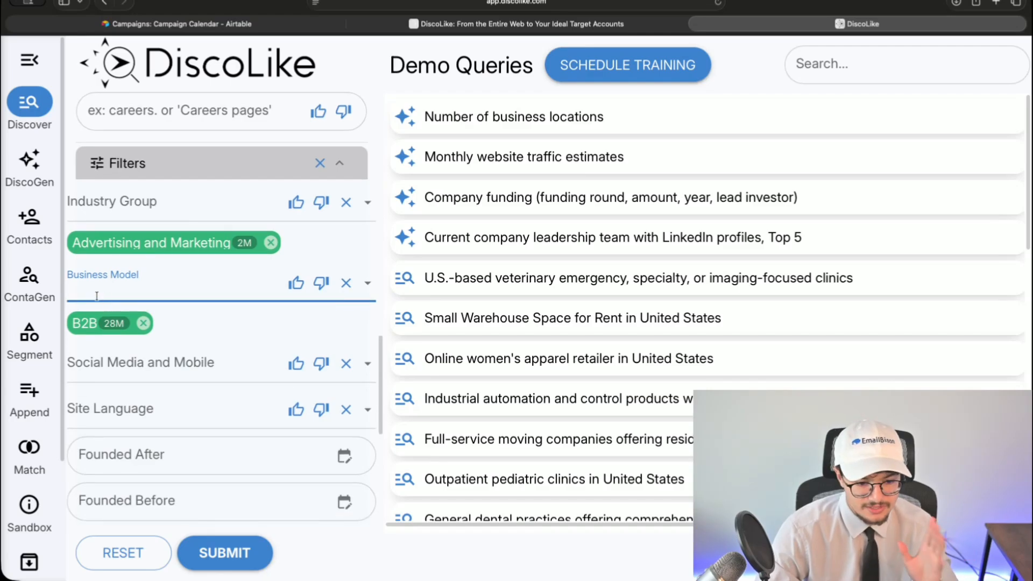
click(97, 275)
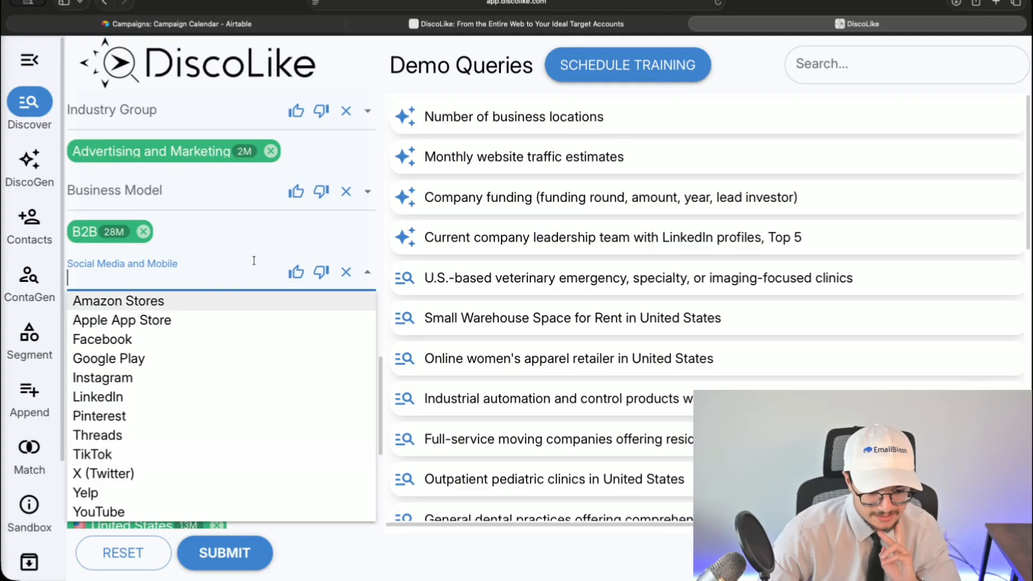
click(201, 251)
scroll(189, 300, down, 1)
- Add English as the Site Language filter and scroll down to the sliders
click(188, 300)
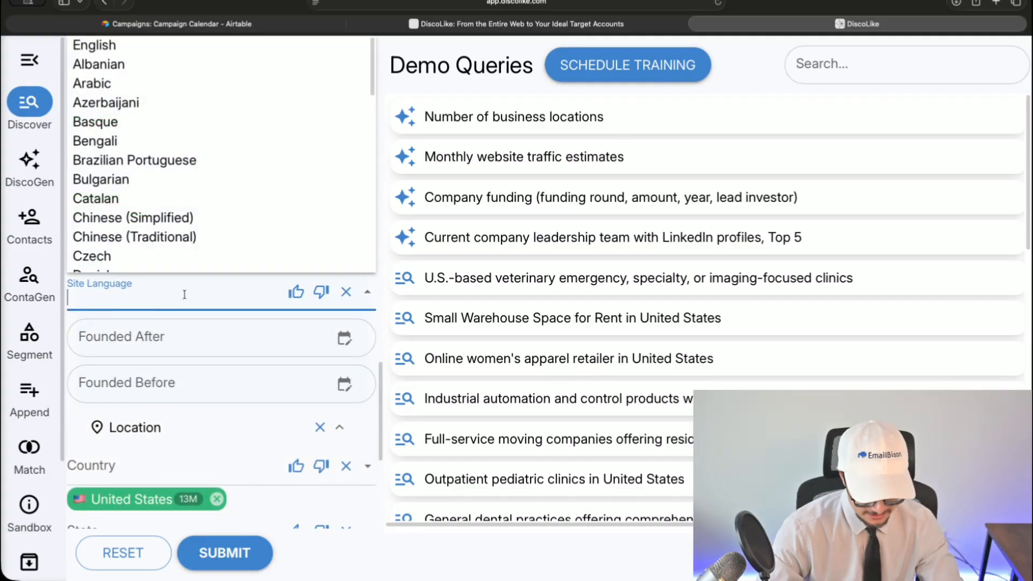
text(english)
click(200, 320)
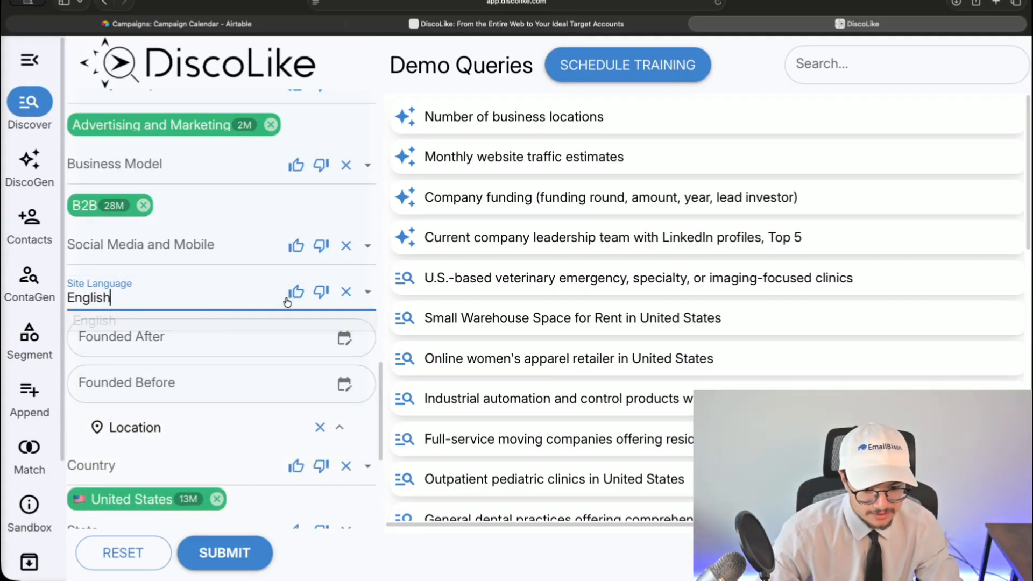
scroll(153, 334, down, 5)
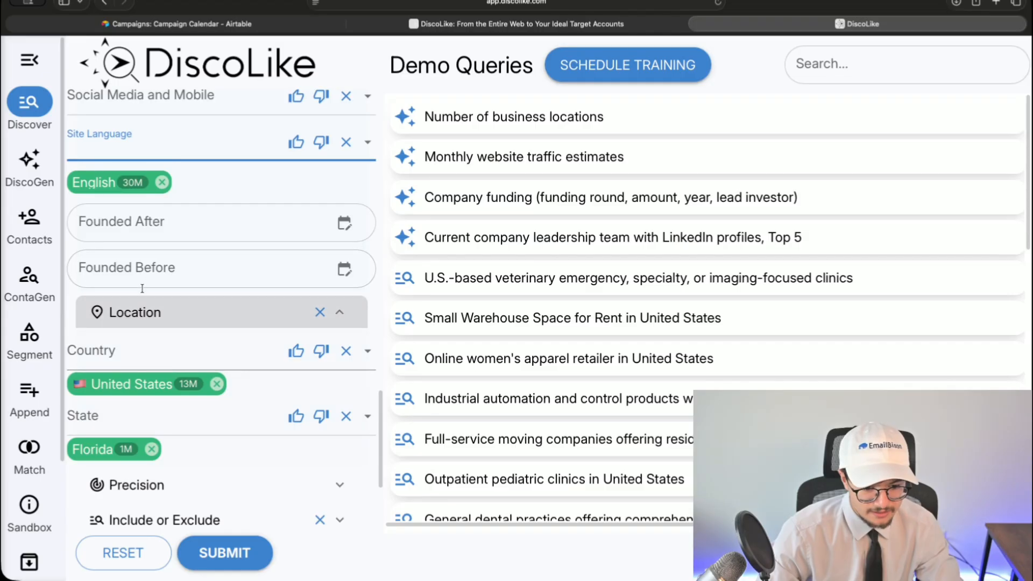
scroll(129, 361, down, 1)
scroll(137, 413, down, 5)
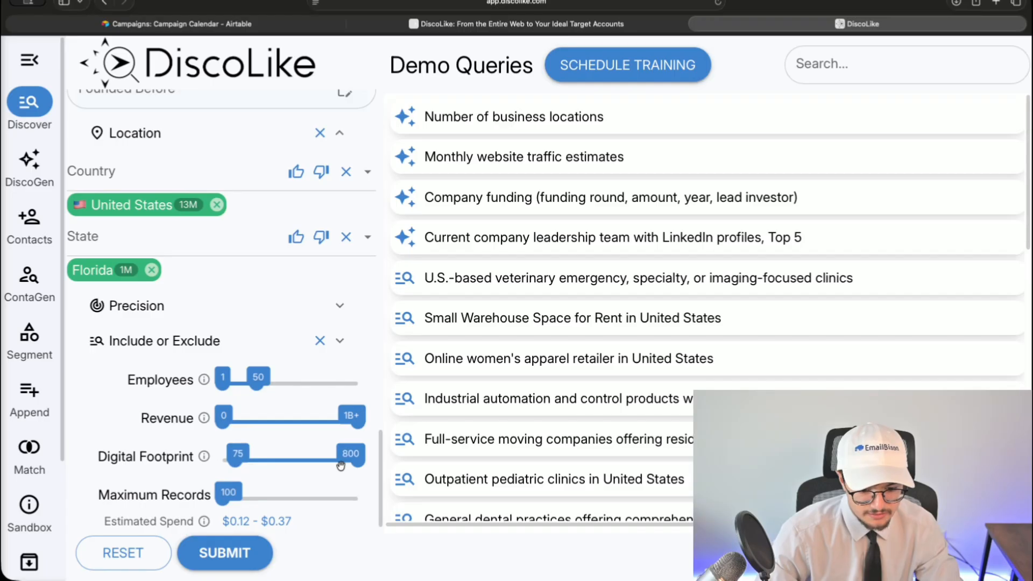
mouse_move(203, 457)
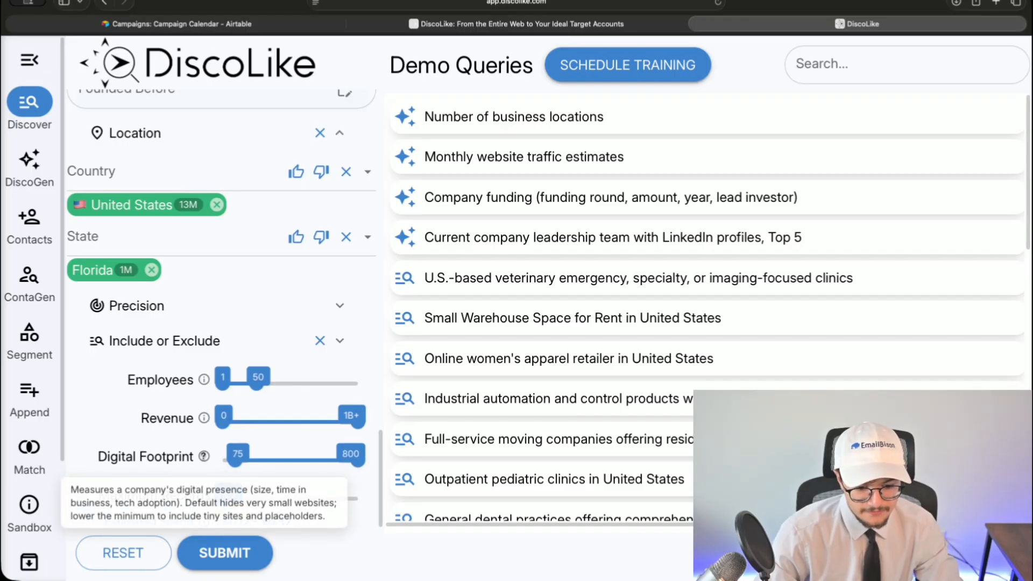
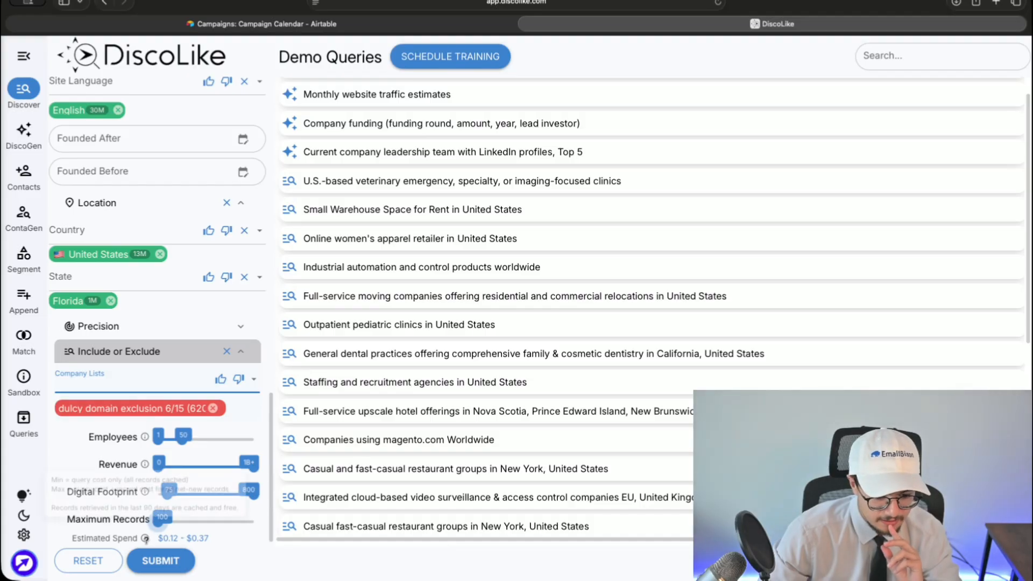
- Review the estimated spend range slider, leaving it unchanged
scroll(124, 527, up, 10)
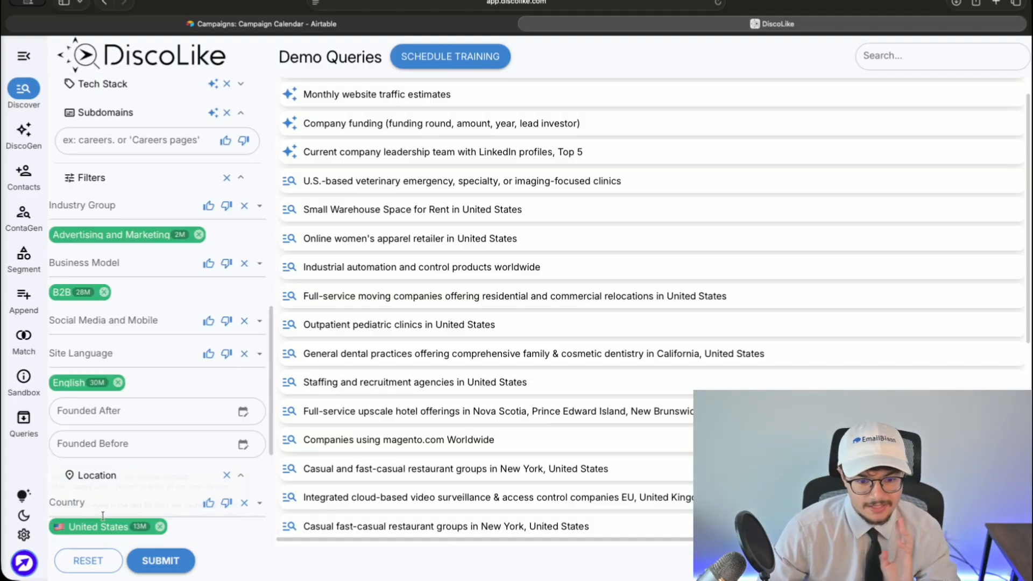
scroll(102, 520, down, 10)
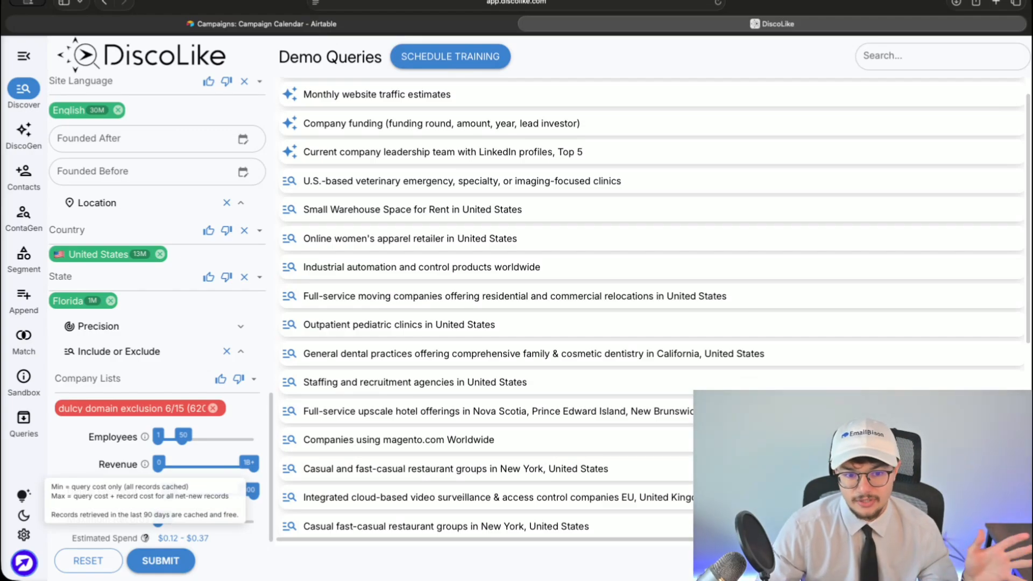
mouse_move(161, 538)
mouse_down()
mouse_move(224, 538)
mouse_move(154, 538)
mouse_up()
click(223, 538)
click(155, 538)
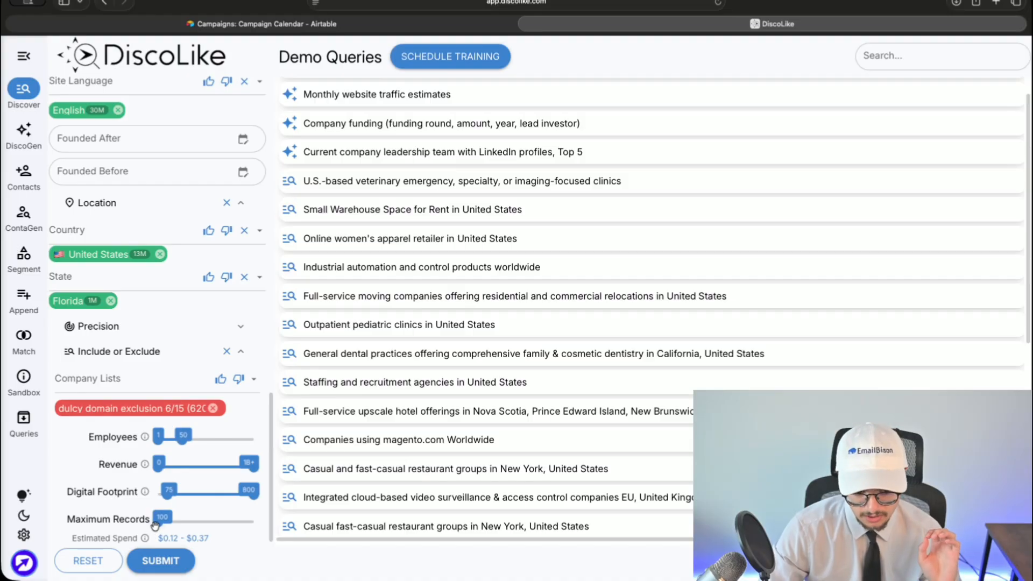
- Submit the search, scroll through the 100 results, and open the codersinn.com website
click(160, 562)
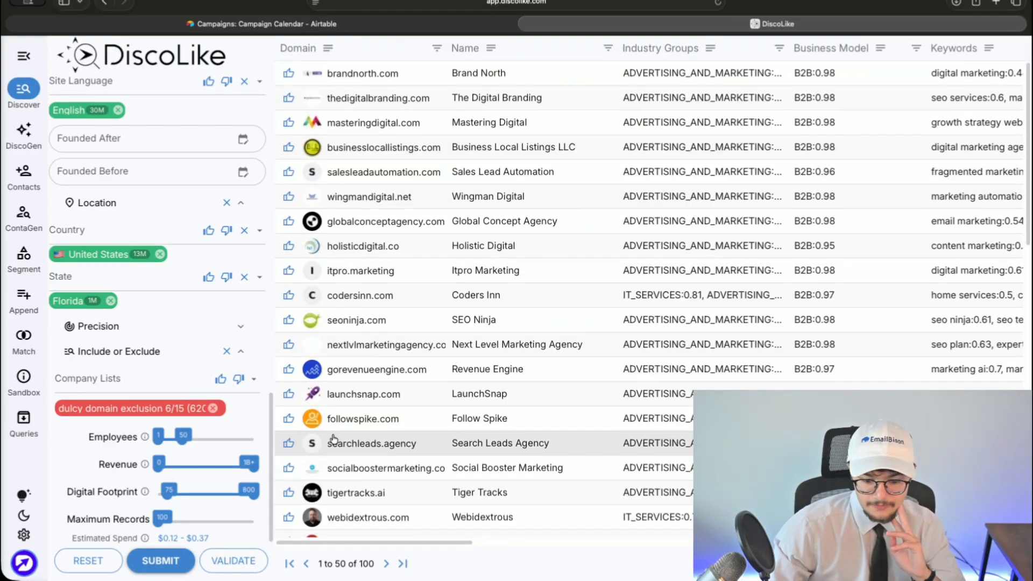
scroll(331, 439, down, 1)
scroll(331, 438, up, 1)
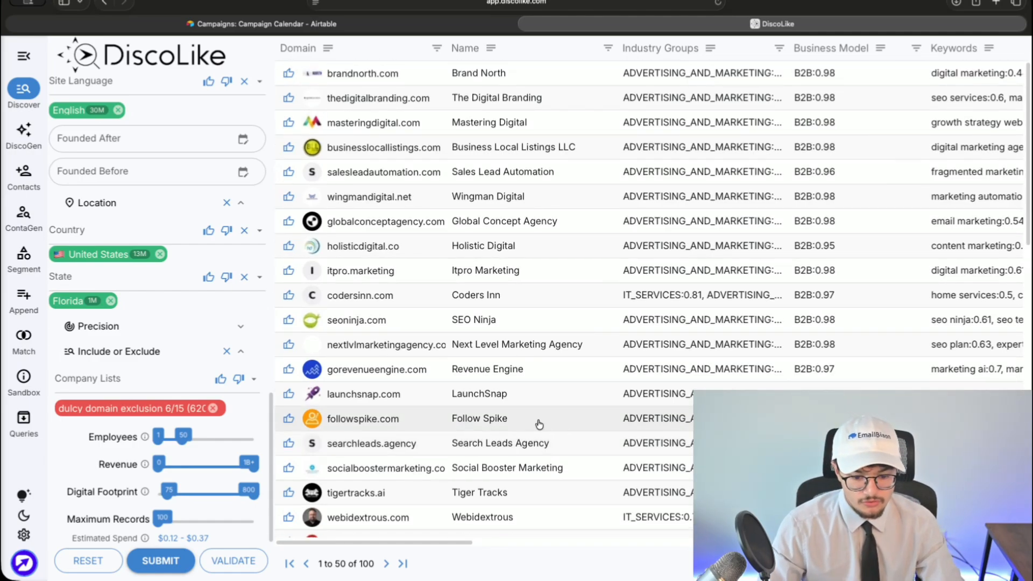
scroll(533, 425, down, 5)
scroll(502, 437, down, 10)
scroll(502, 443, up, 12)
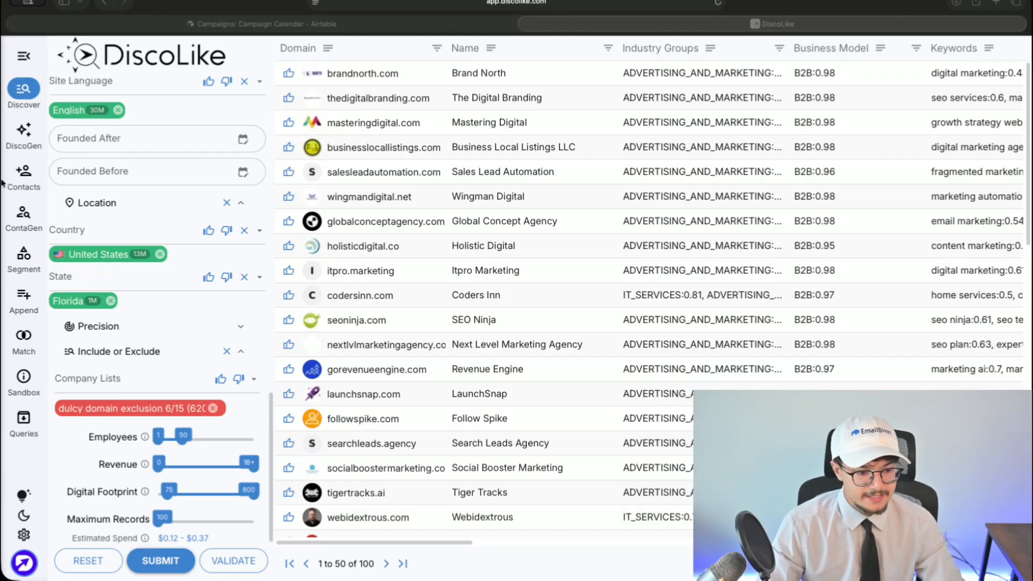
click(439, 197)
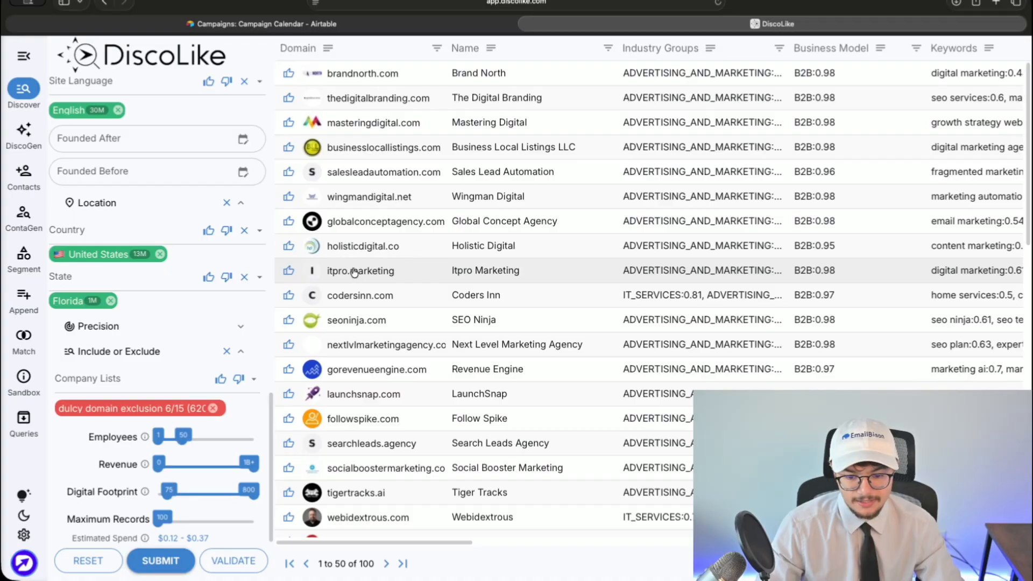
click(361, 298)
click(695, 4)
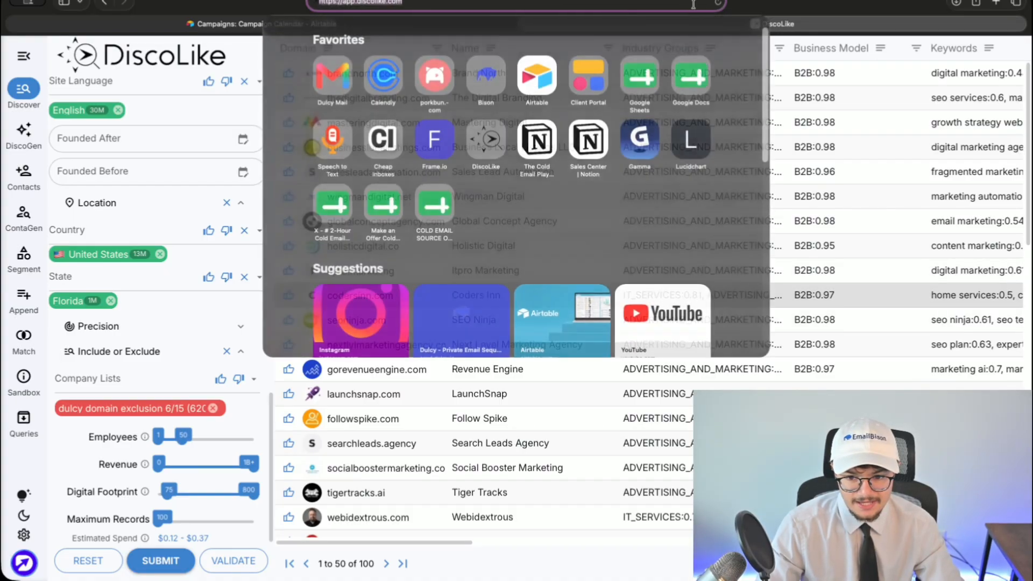
click(707, 4)
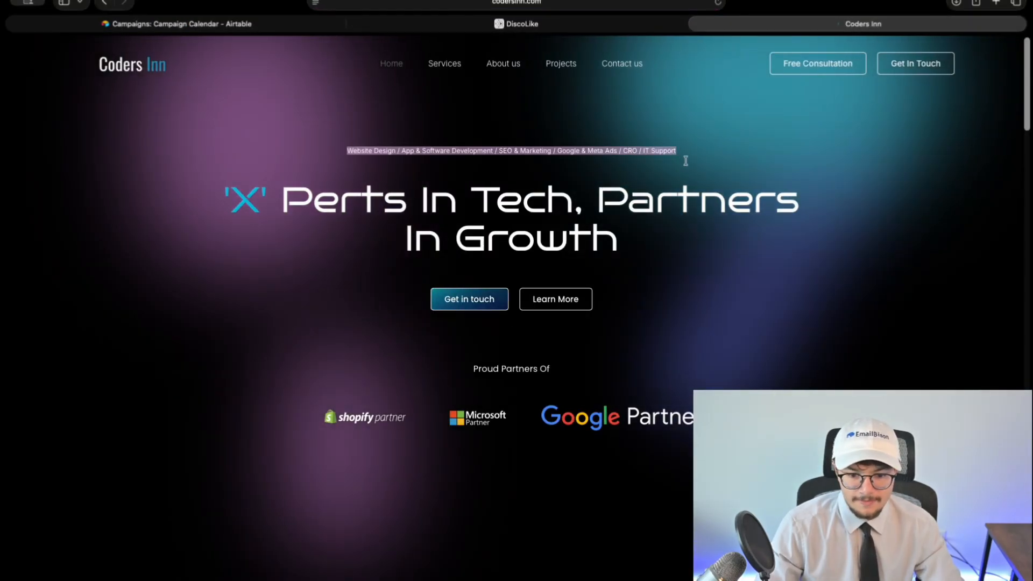
click(451, 65)
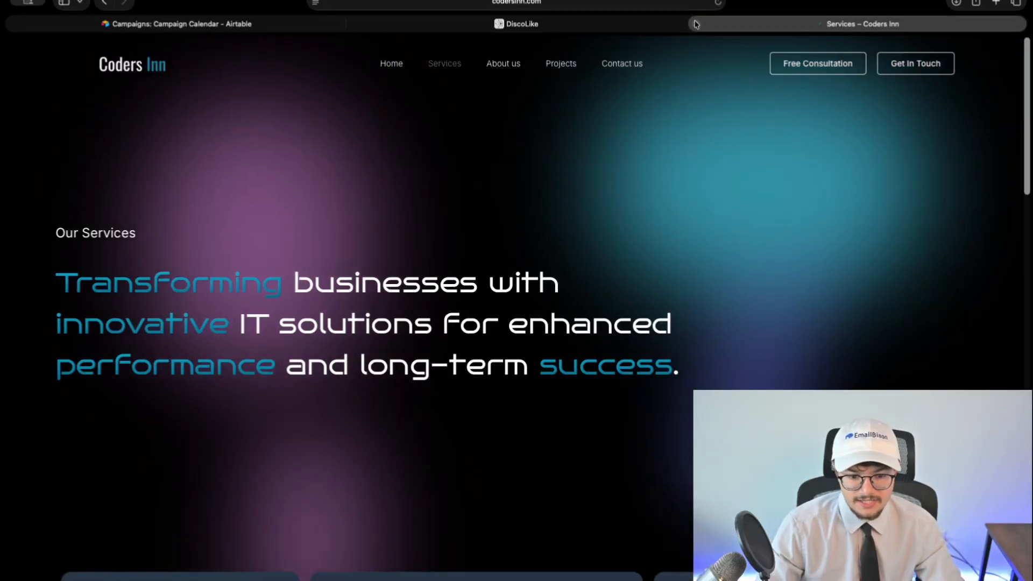
click(697, 24)
scroll(370, 326, down, 1)
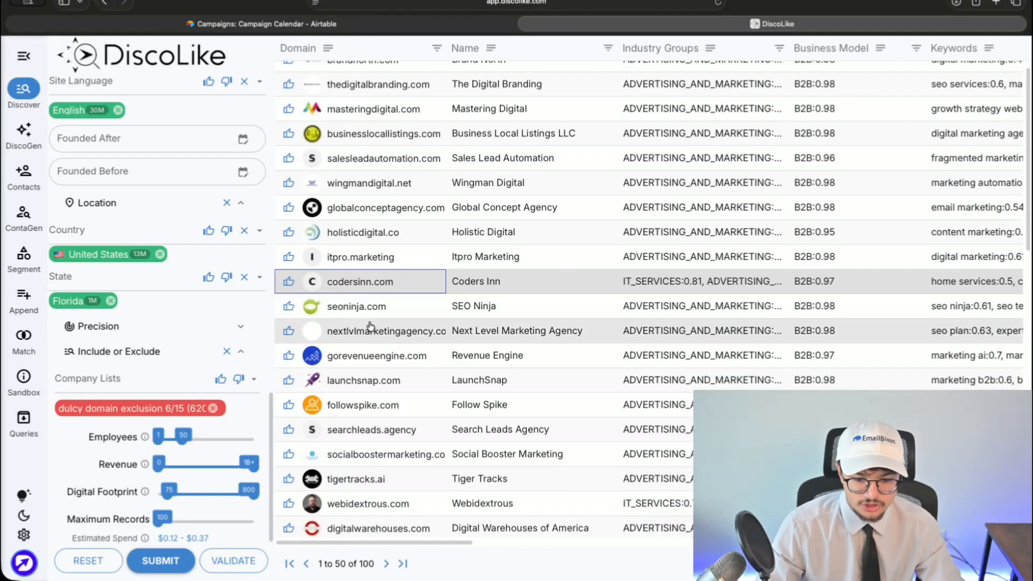
click(356, 378)
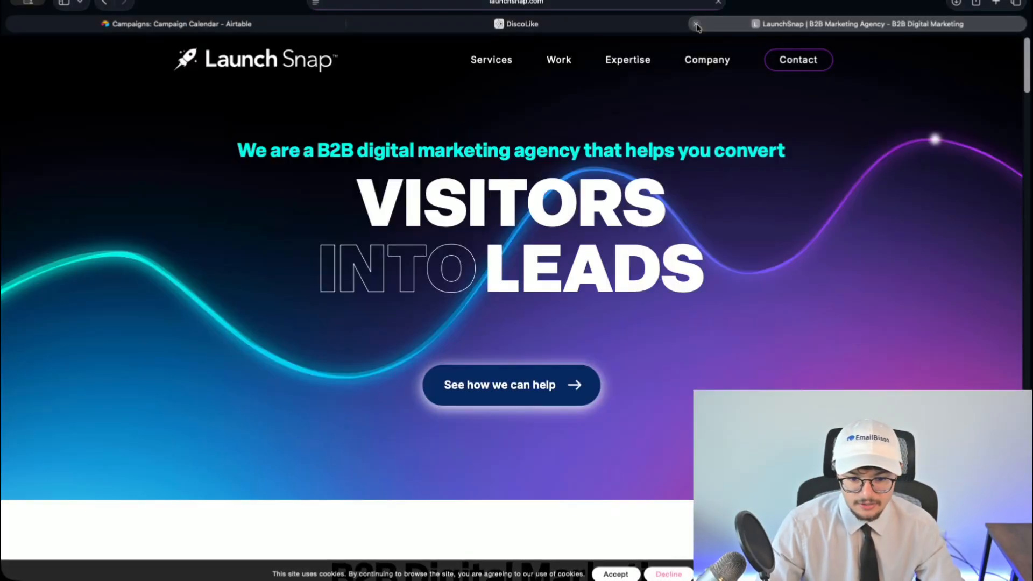
click(696, 25)
scroll(461, 372, down, 4)
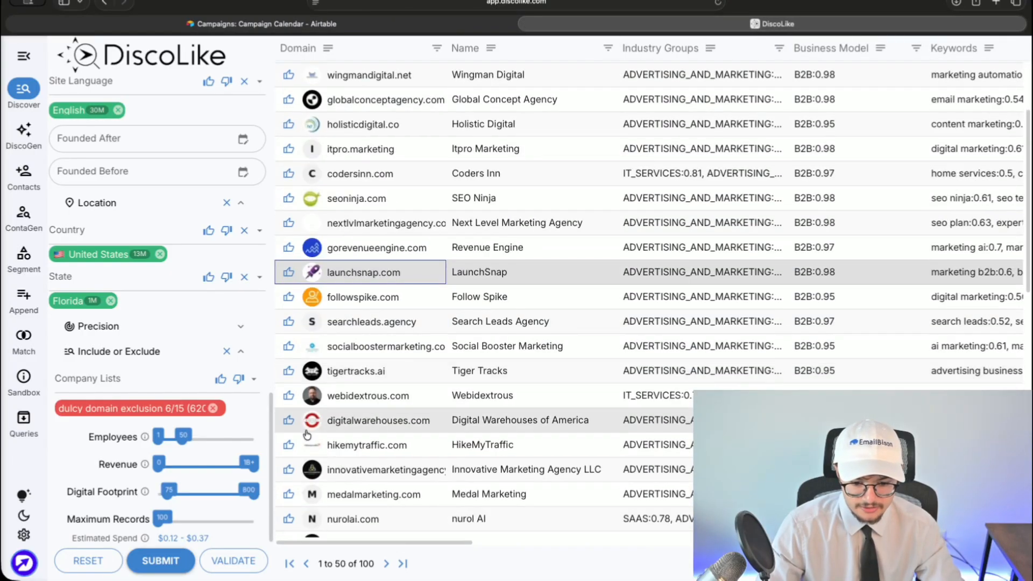
click(344, 326)
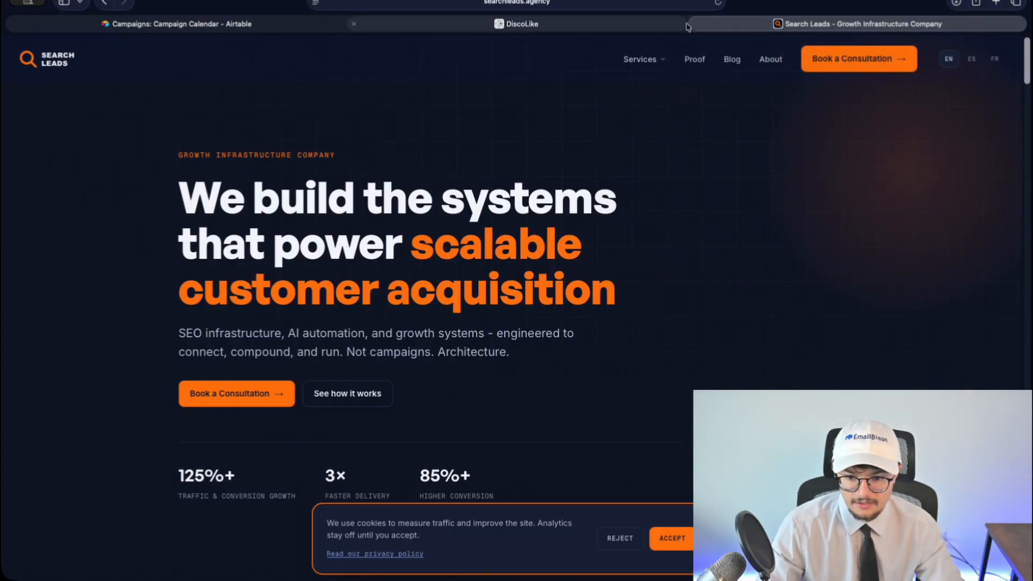
click(695, 24)
scroll(461, 341, down, 1)
click(463, 343)
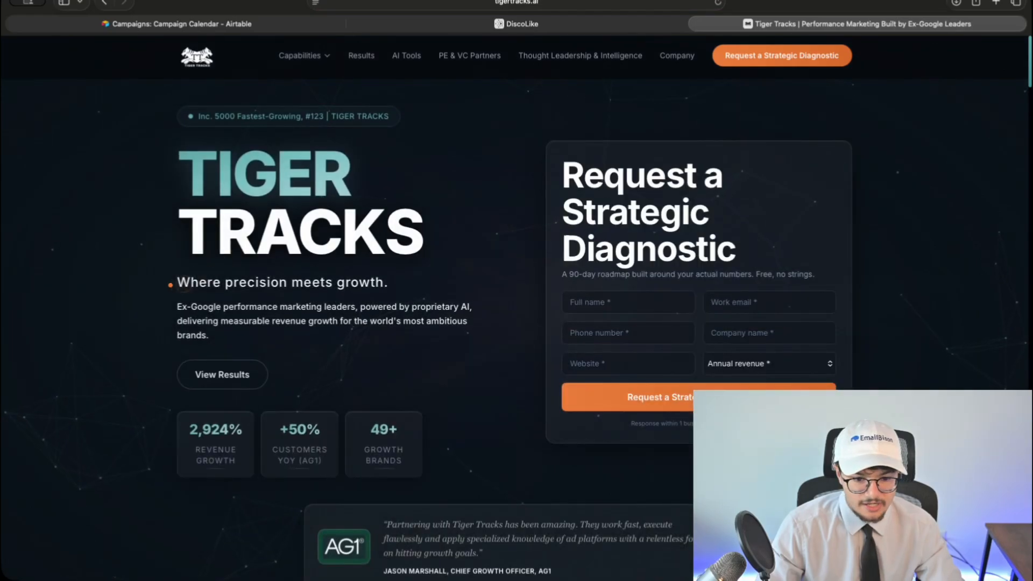
mouse_move(310, 59)
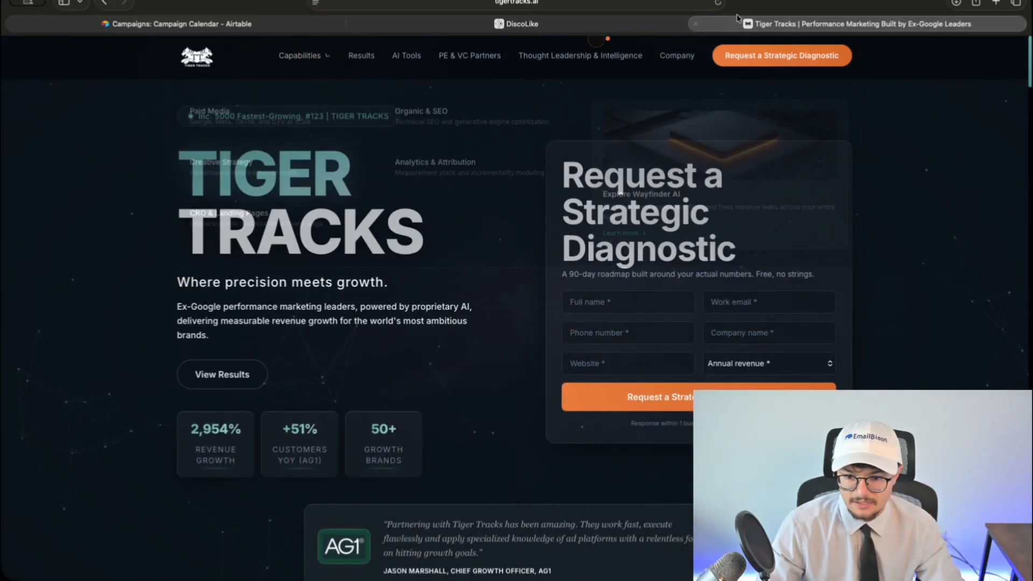
click(697, 24)
scroll(538, 293, down, 1)
click(355, 347)
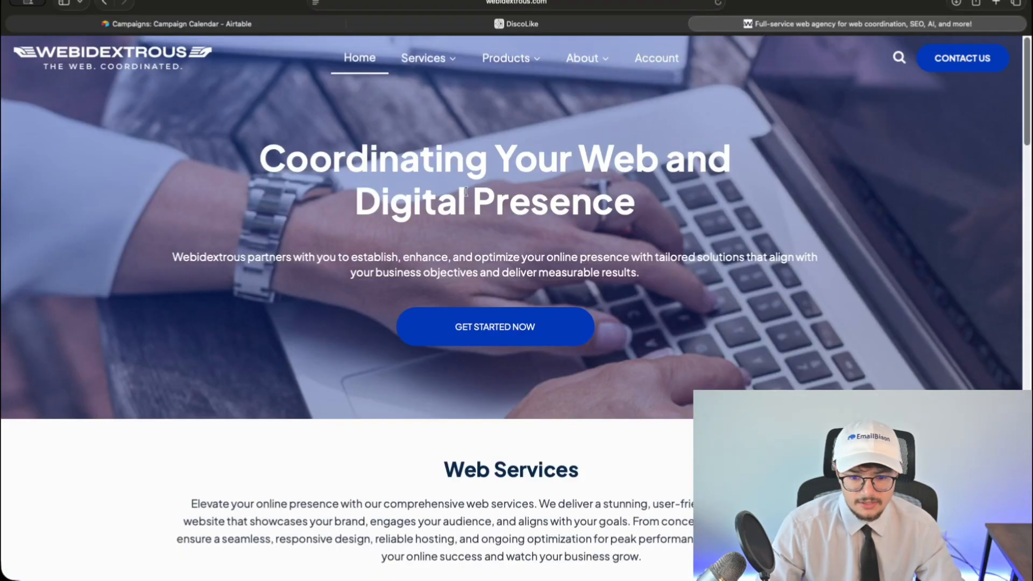
mouse_move(446, 60)
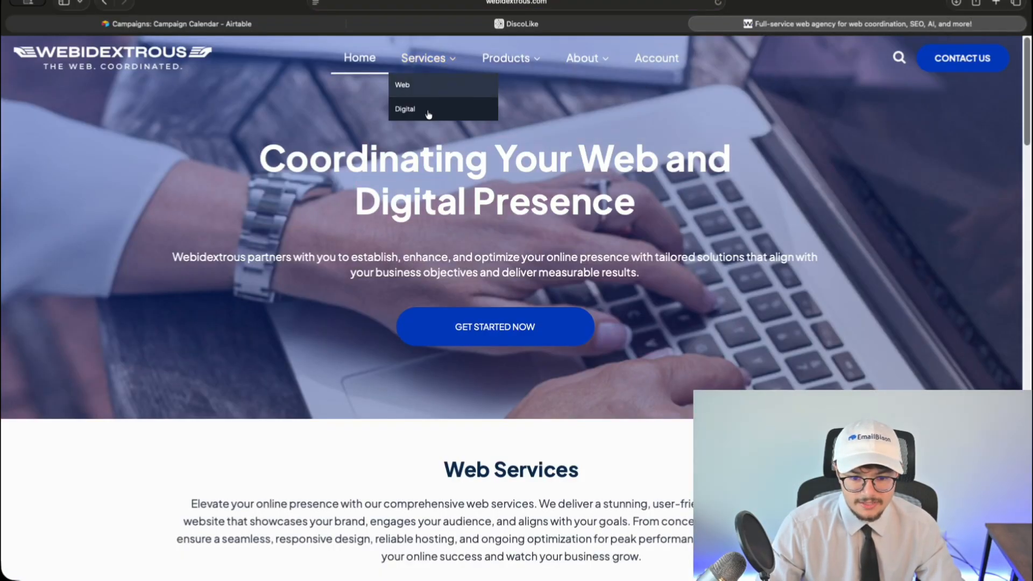
click(696, 25)
scroll(393, 366, down, 10)
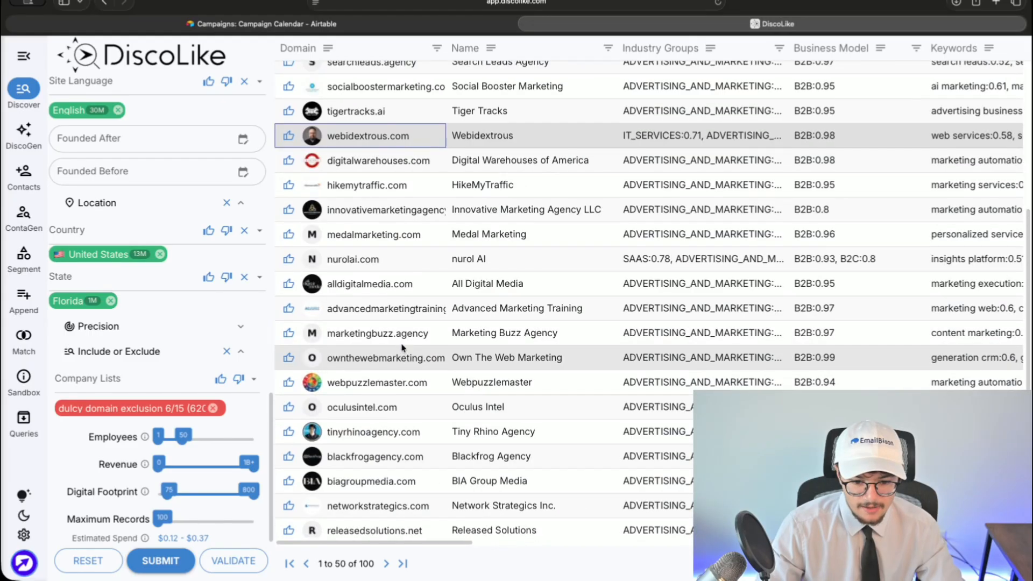
scroll(382, 383, down, 3)
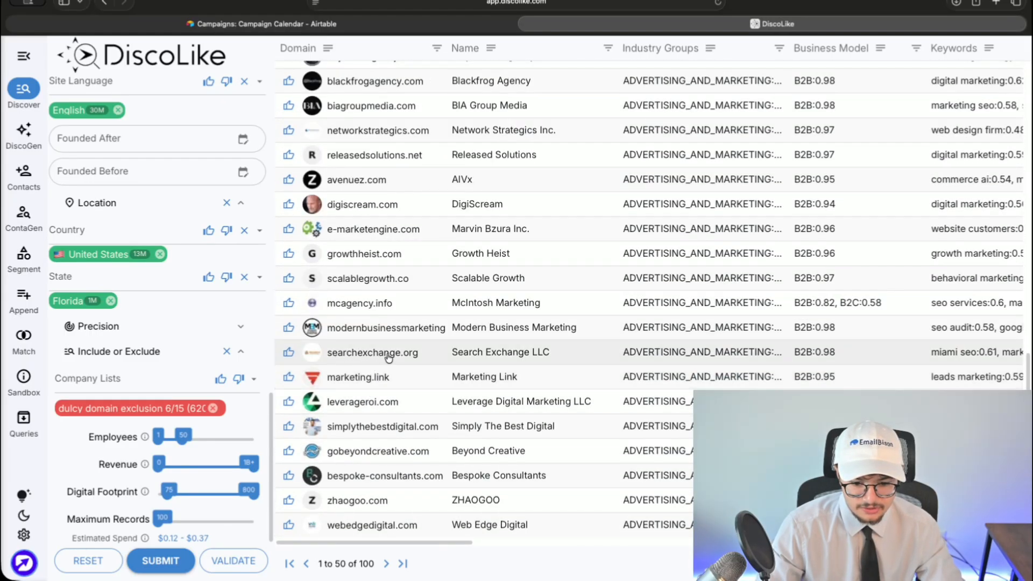
click(341, 504)
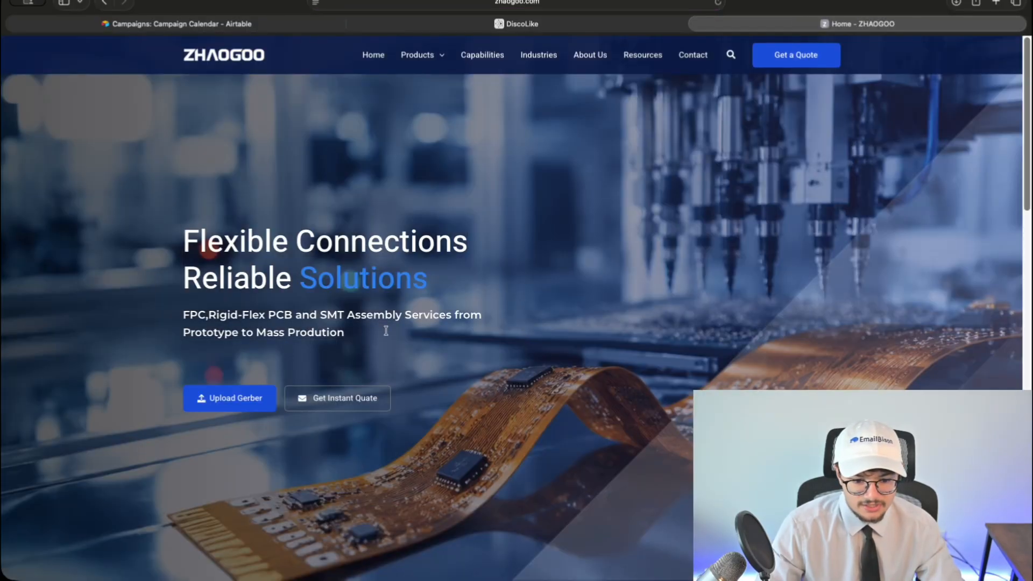
mouse_move(435, 61)
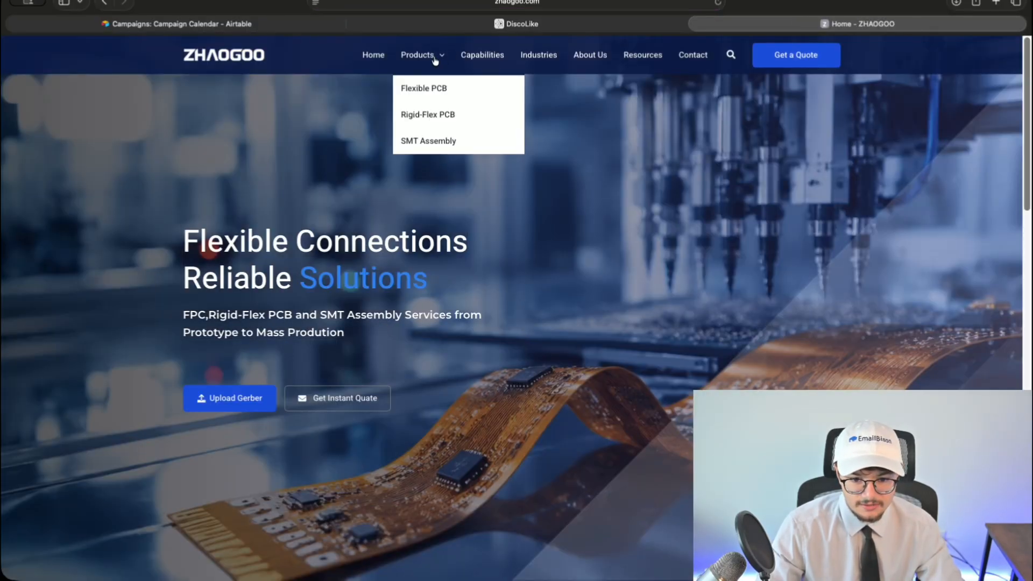
scroll(397, 276, down, 7)
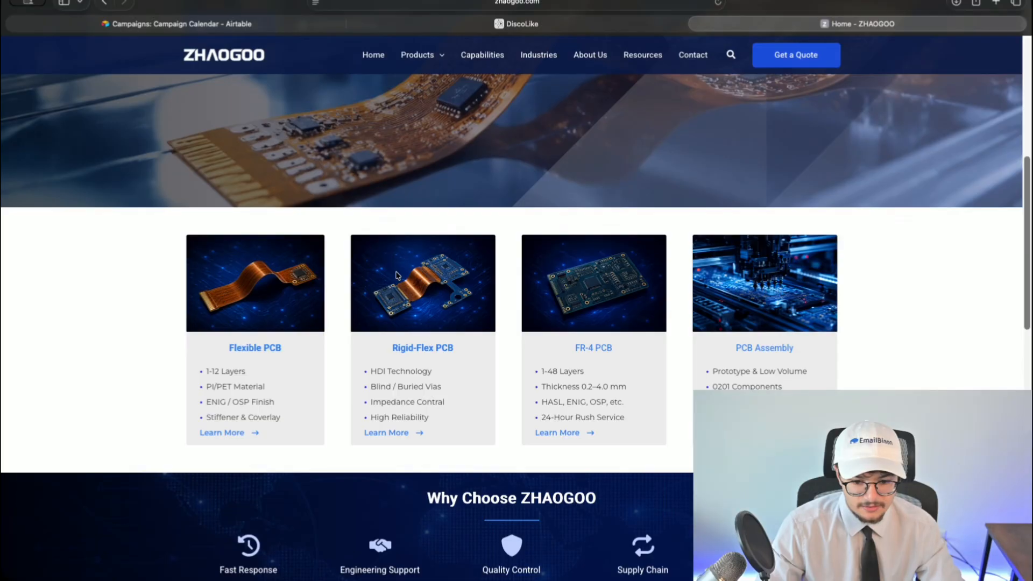
scroll(397, 276, down, 3)
scroll(396, 274, down, 3)
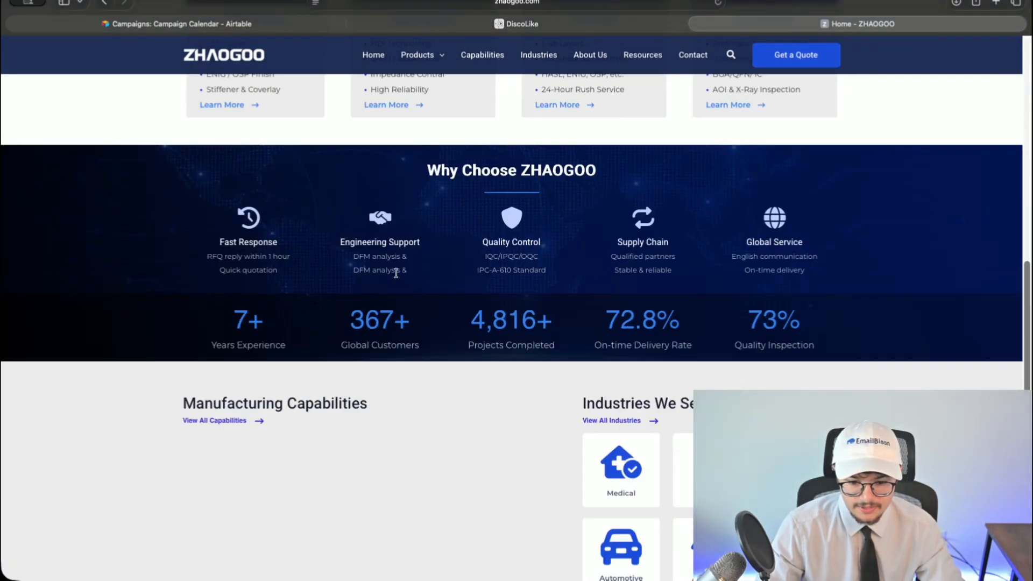
scroll(396, 273, down, 8)
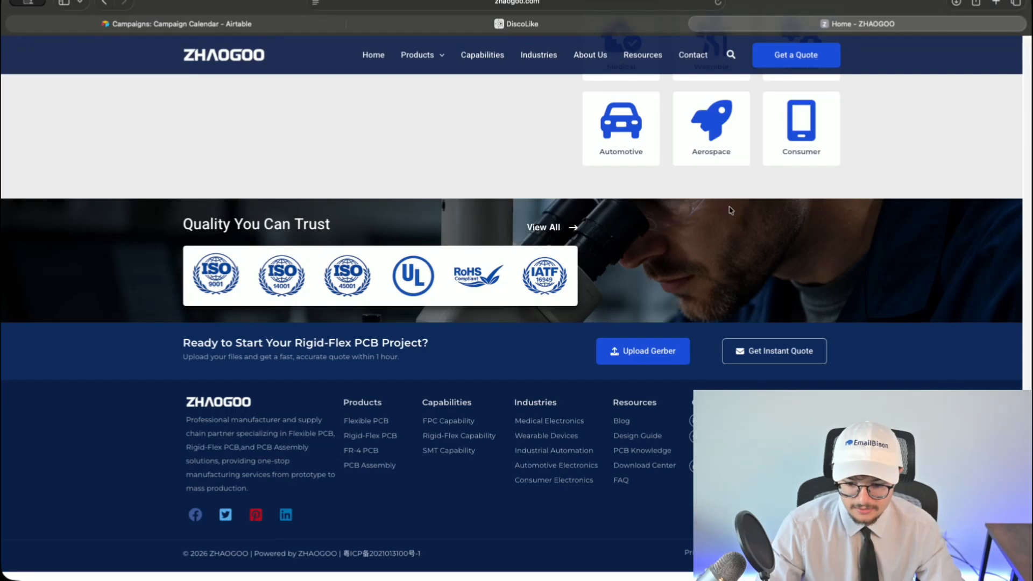
click(696, 24)
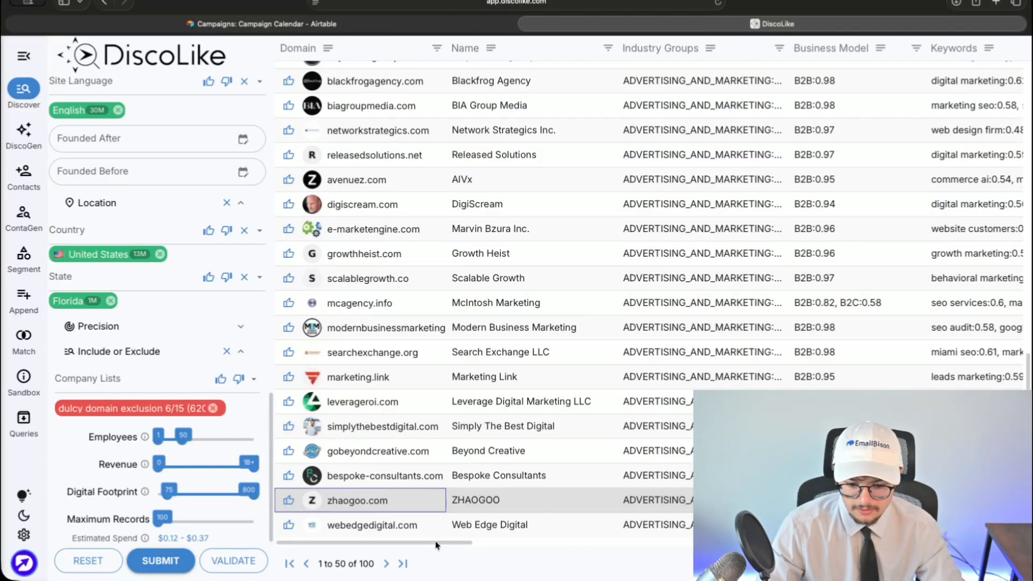
scroll(438, 547, right, 2)
scroll(323, 543, right, 5)
scroll(323, 542, left, 8)
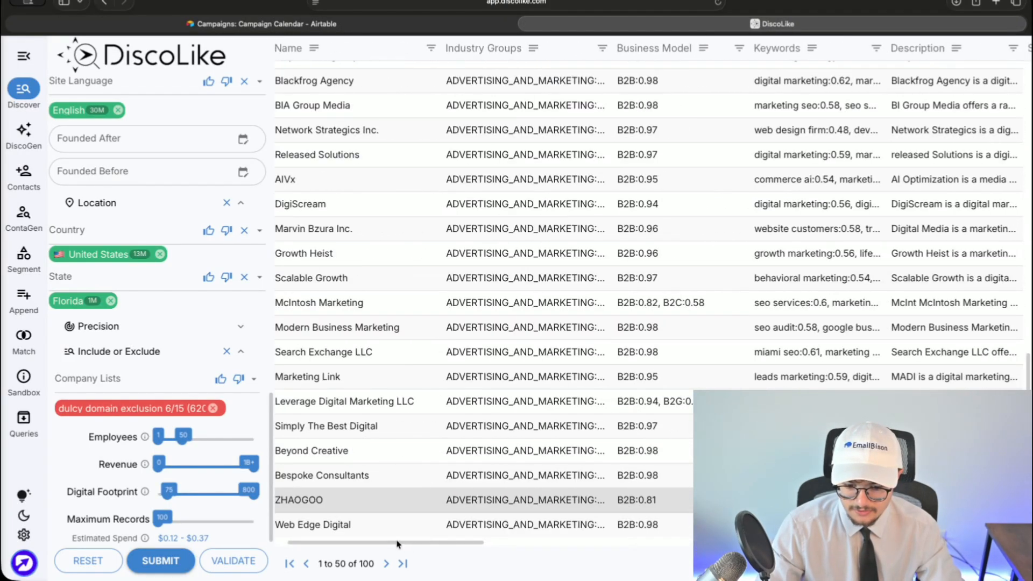
- Look over zhaogoo.com's full company details, then view its keyword-highlighted homepage text
click(629, 507)
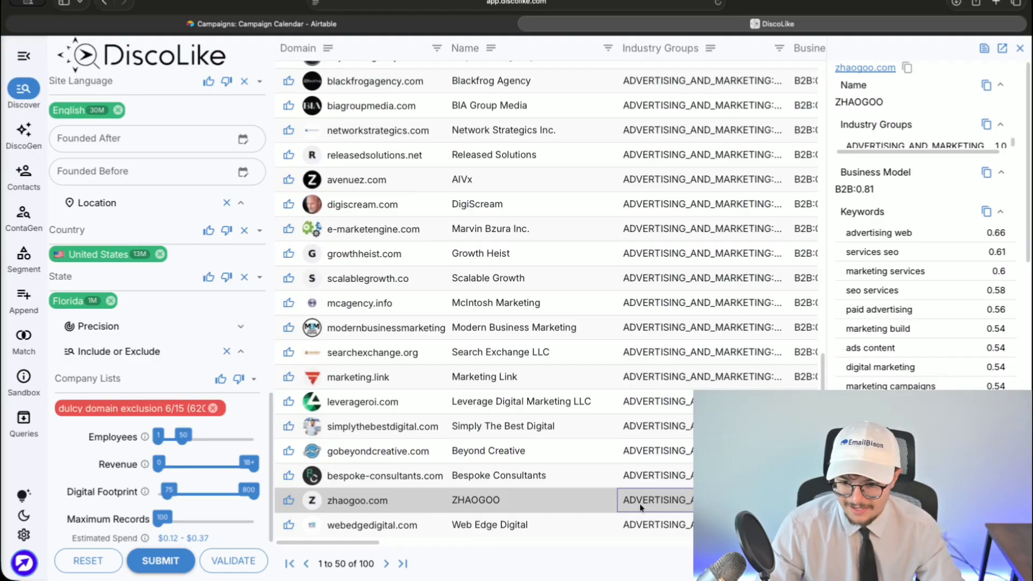
scroll(920, 130, down, 2)
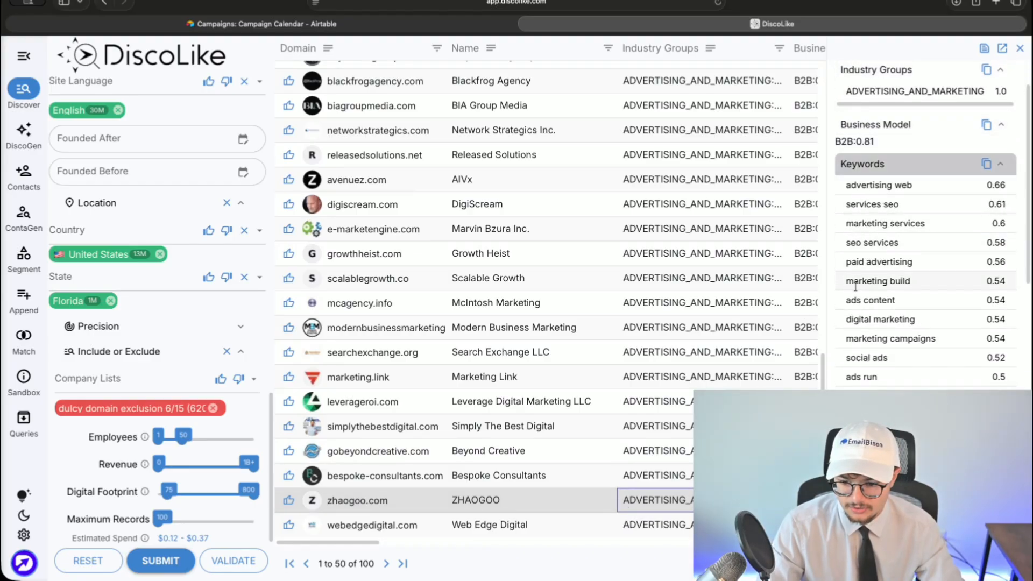
scroll(882, 339, down, 5)
scroll(883, 339, up, 3)
scroll(920, 215, up, 3)
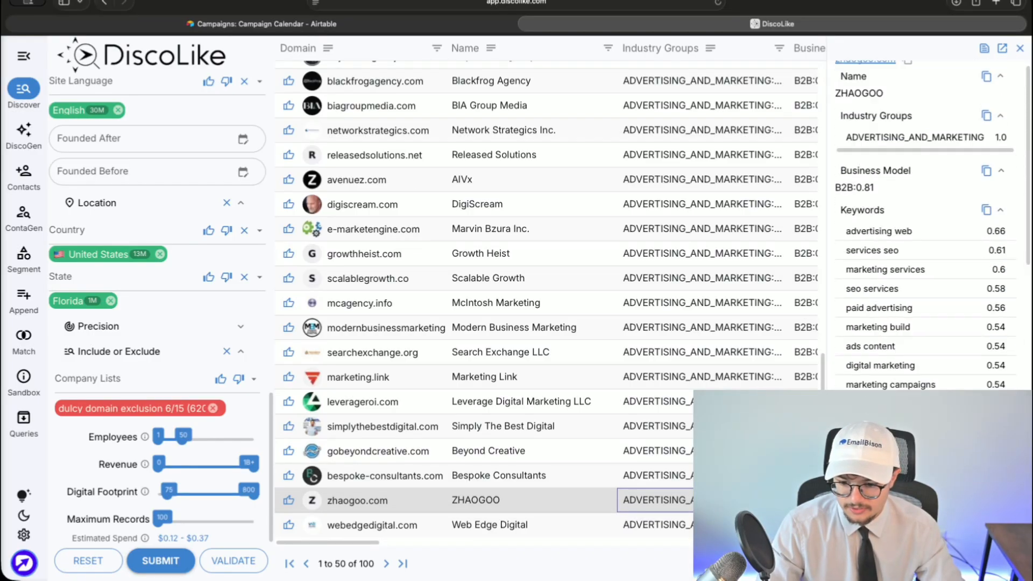
click(1020, 48)
click(462, 500)
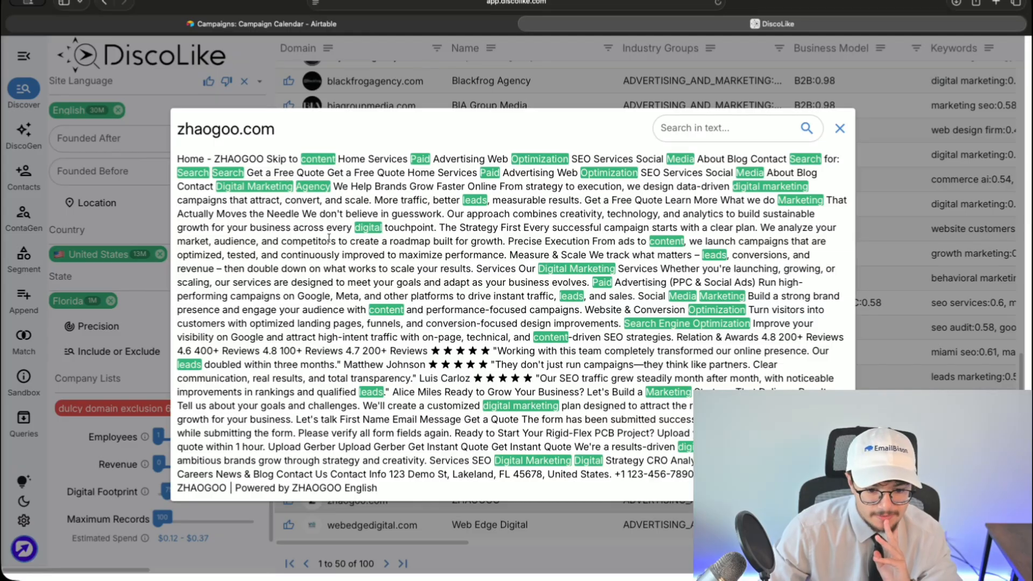
- Search ZHAOGOO's homepage text for 'manuf', broaden it to 'man', then close the preview
click(721, 129)
text(manuf)
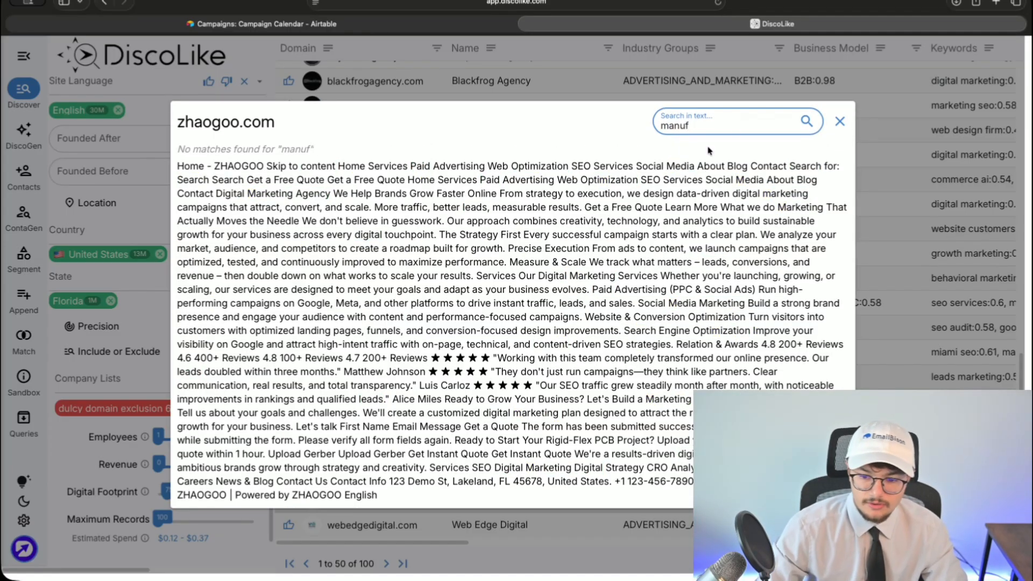
key(BackSpace)
key(BackSpace)
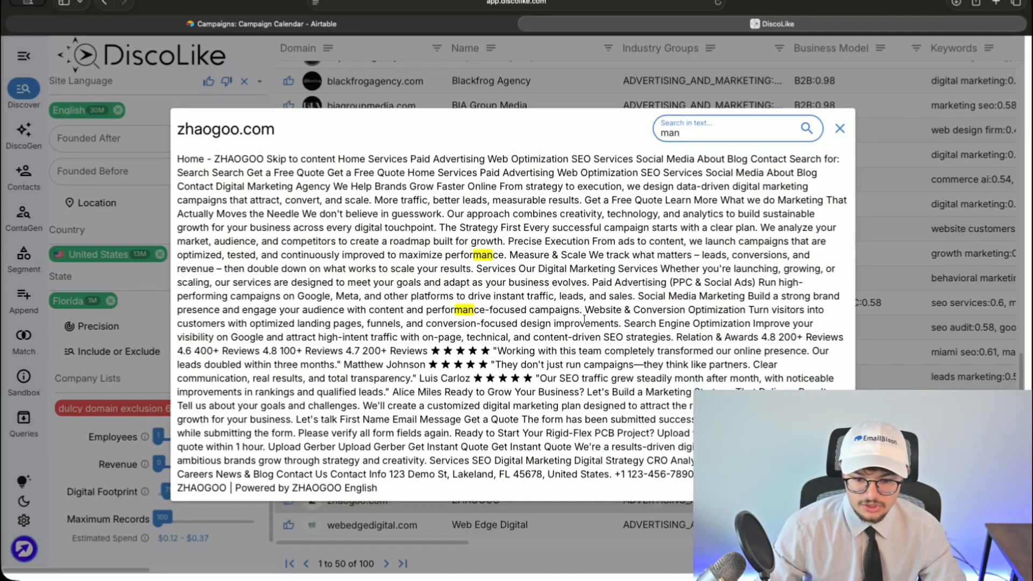
key(Escape)
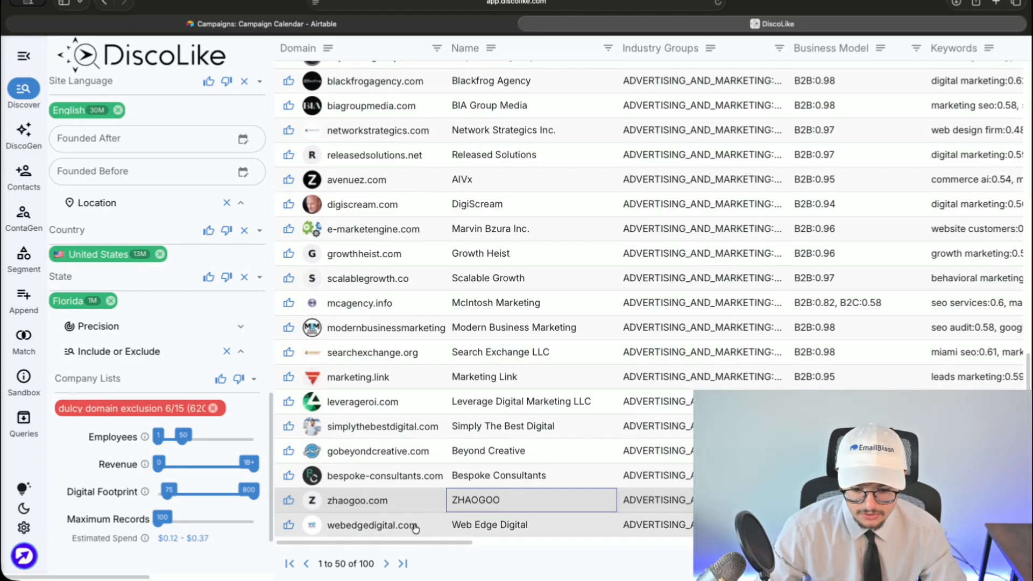
- Copy the company name ZHAOGOO from its homepage text and close the preview
click(477, 500)
double_click(203, 489)
key(super+c)
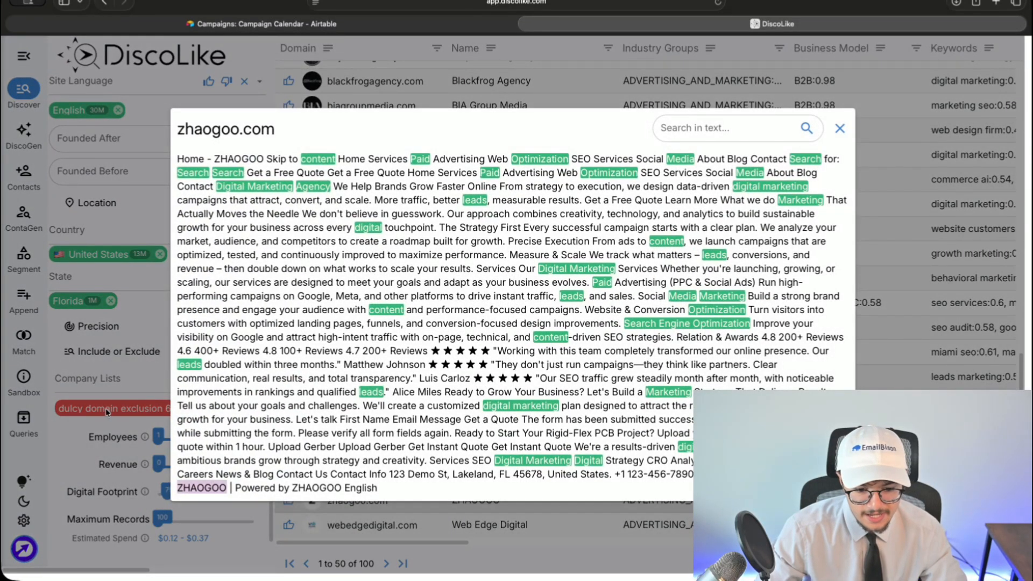
drag(229, 204, 682, 376)
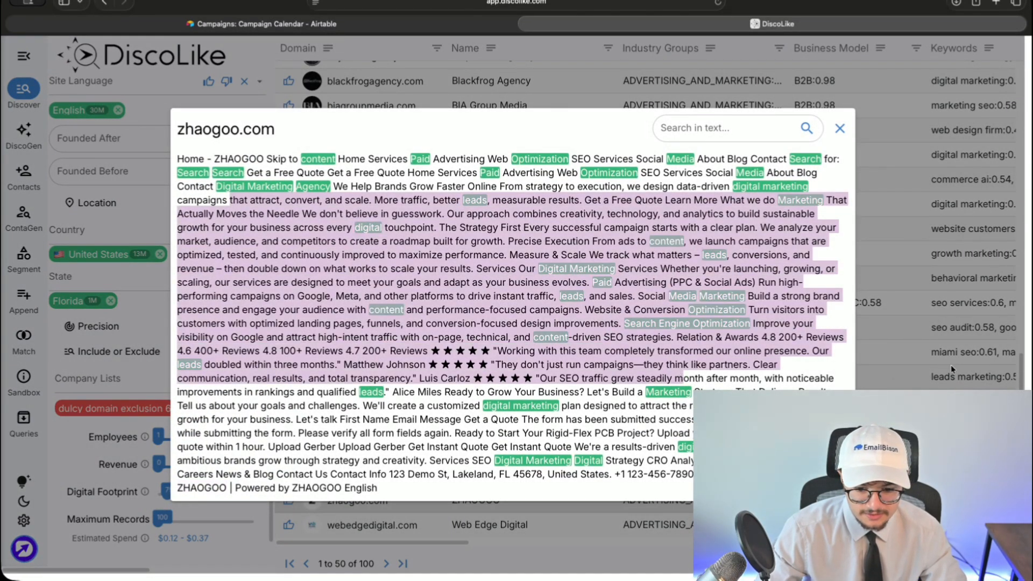
click(969, 367)
scroll(119, 344, up, 15)
- Add ZHAOGOO as an excluded Homepage Text phrase filter
scroll(121, 336, down, 4)
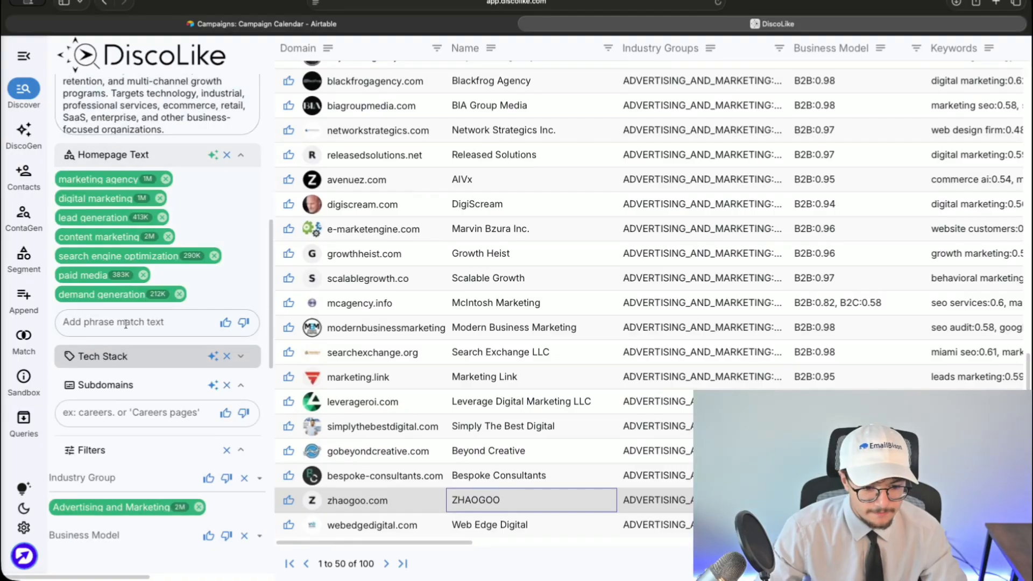
click(125, 323)
key(super+v)
click(244, 323)
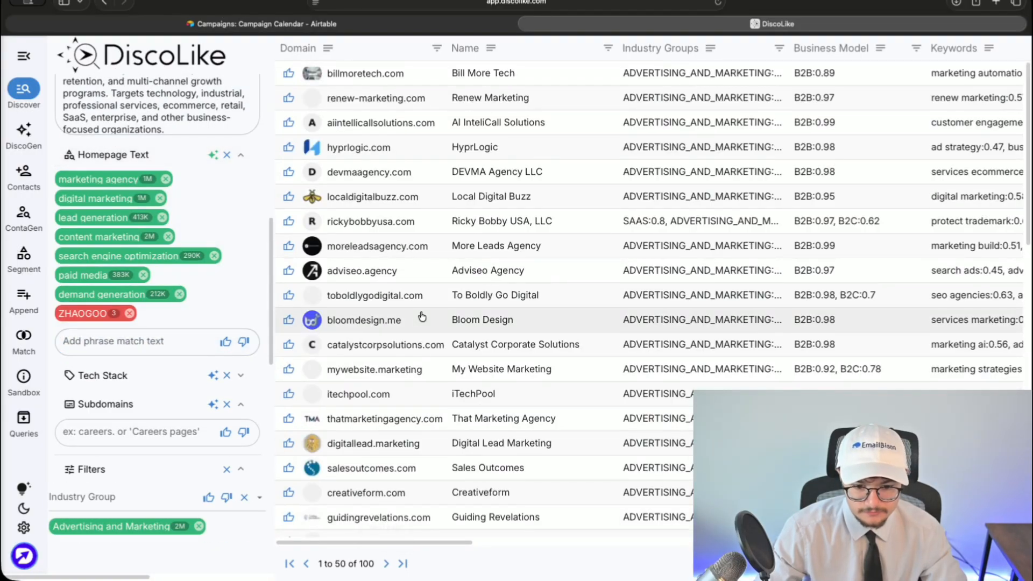
- Visit the rickybobbyusa.com website and close it
click(347, 222)
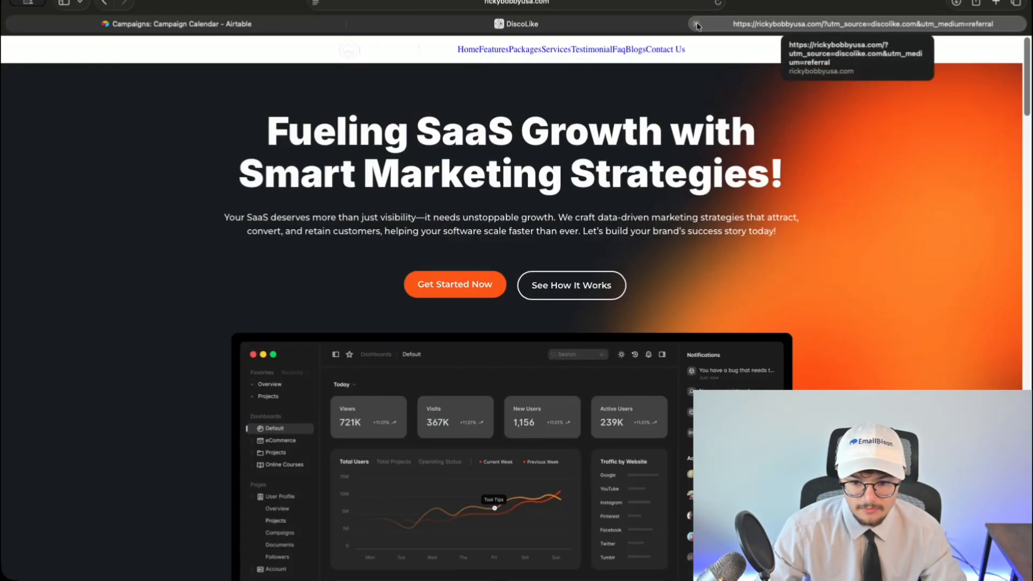
scroll(761, 293, down, 20)
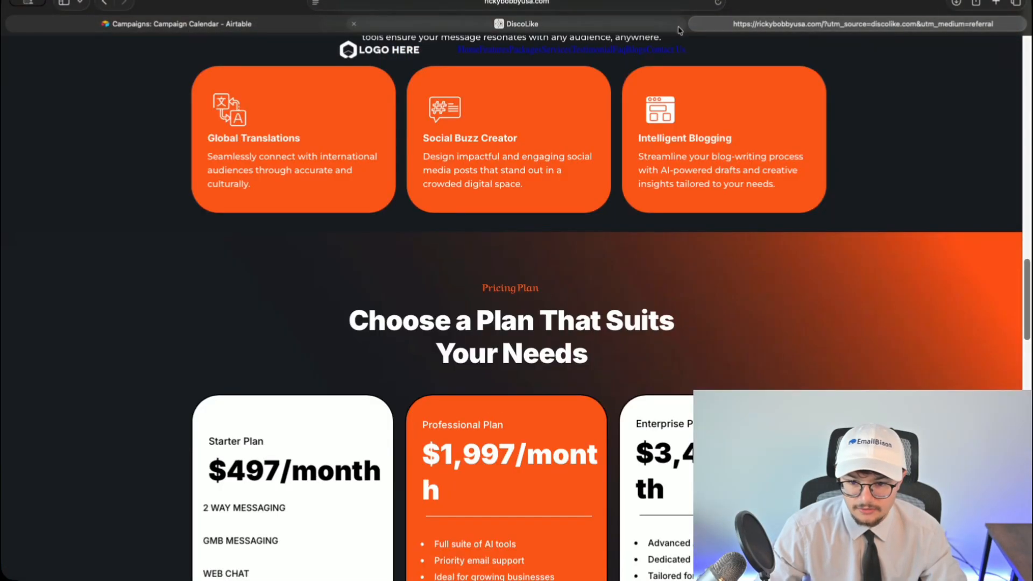
key(super+w)
- Review the company details for Ricky Bobby USA, LLC
click(714, 224)
scroll(858, 265, down, 3)
scroll(876, 230, up, 3)
scroll(886, 166, down, 4)
scroll(122, 399, down, 5)
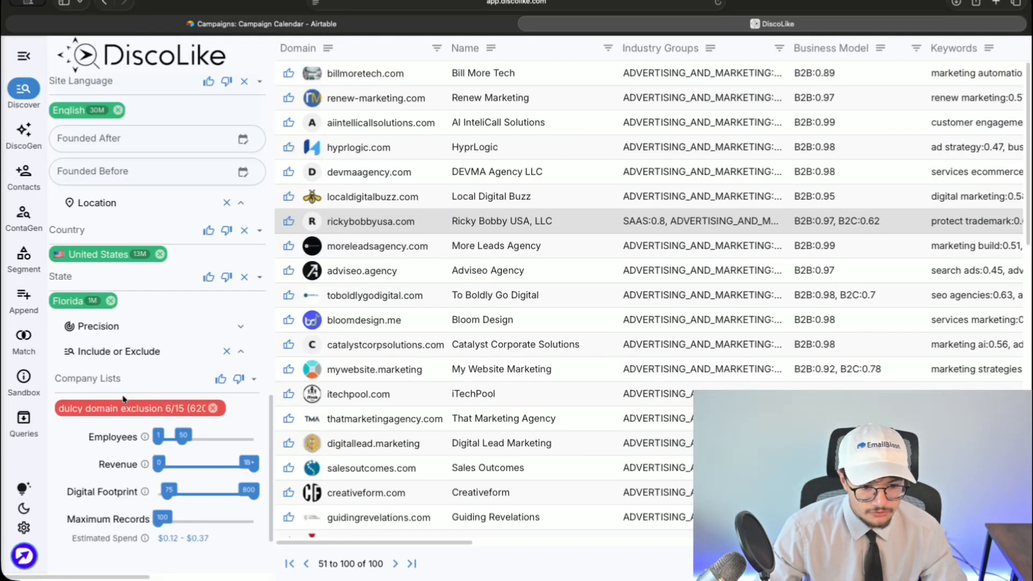
scroll(123, 398, up, 1)
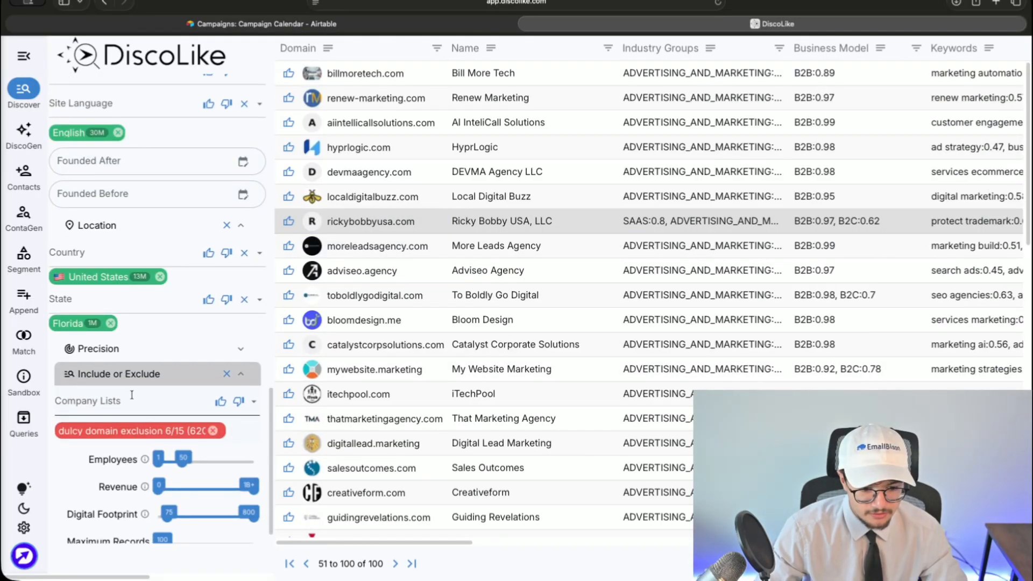
scroll(132, 384, up, 1)
scroll(134, 371, up, 10)
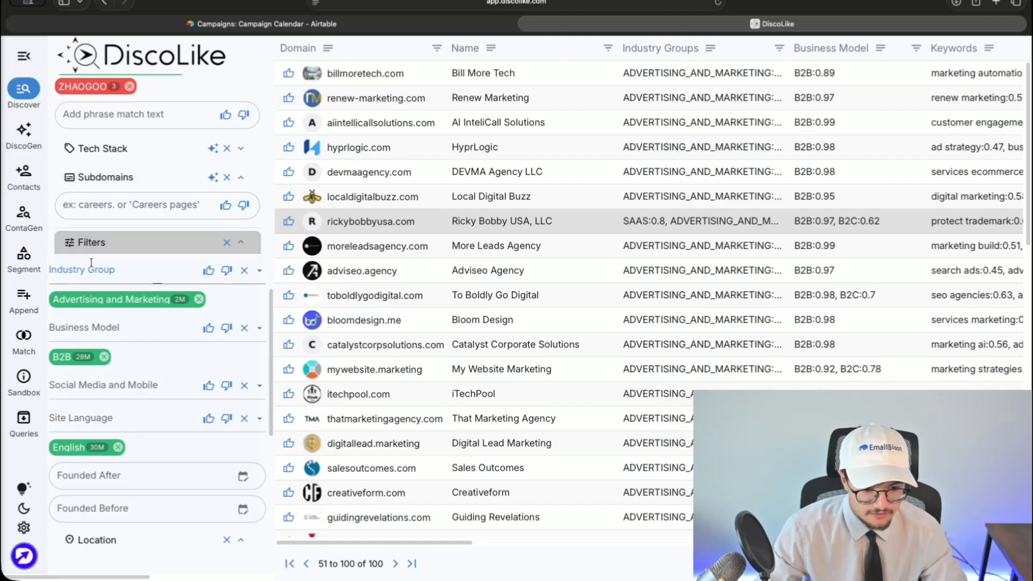
- Exclude the Software industry group using the 'soft' search
click(150, 298)
text(soft)
click(108, 291)
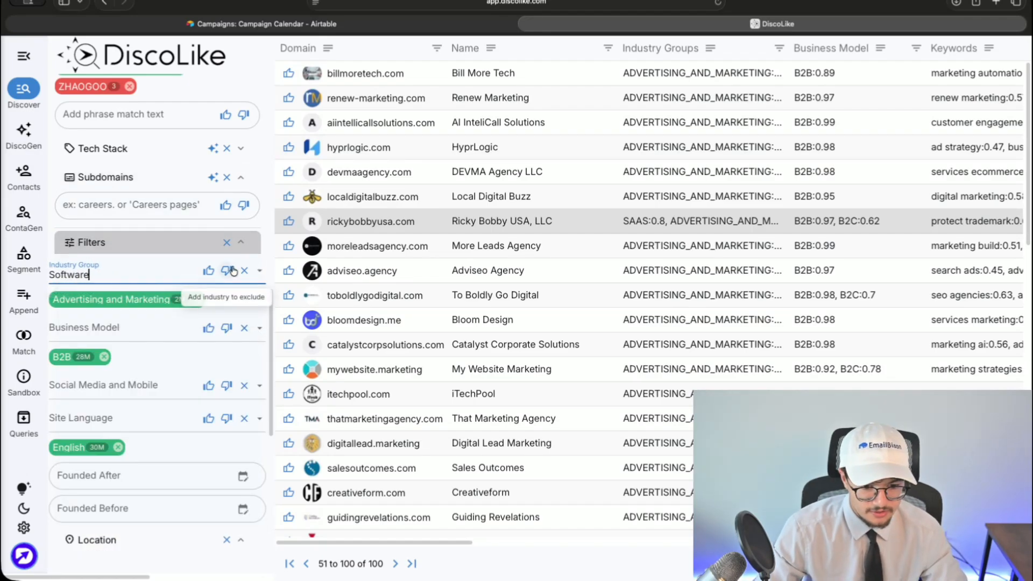
- Visit and scroll through the itechpool.com website, then close it
click(227, 270)
scroll(353, 366, down, 1)
click(353, 366)
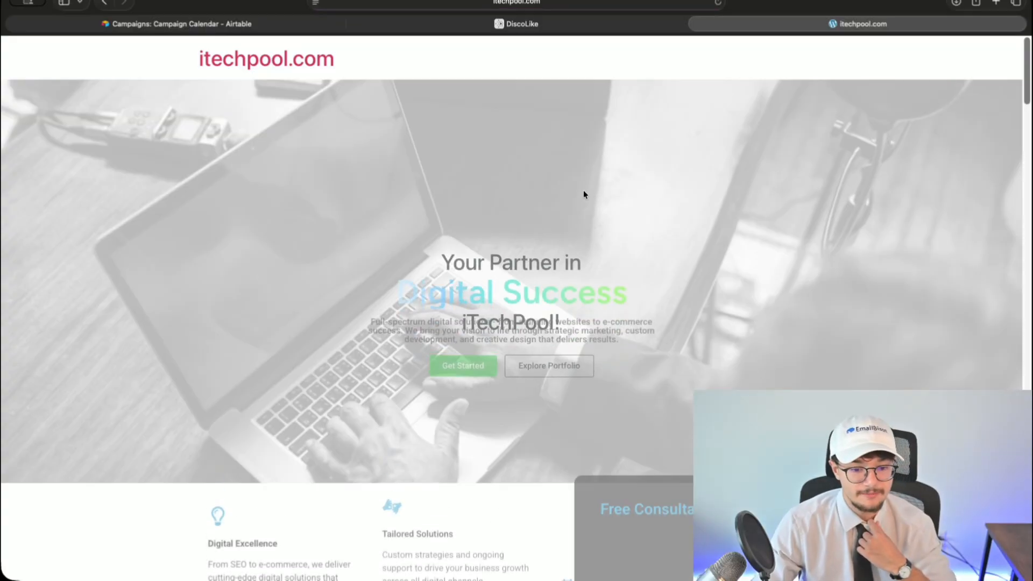
scroll(634, 352, down, 10)
scroll(634, 352, down, 5)
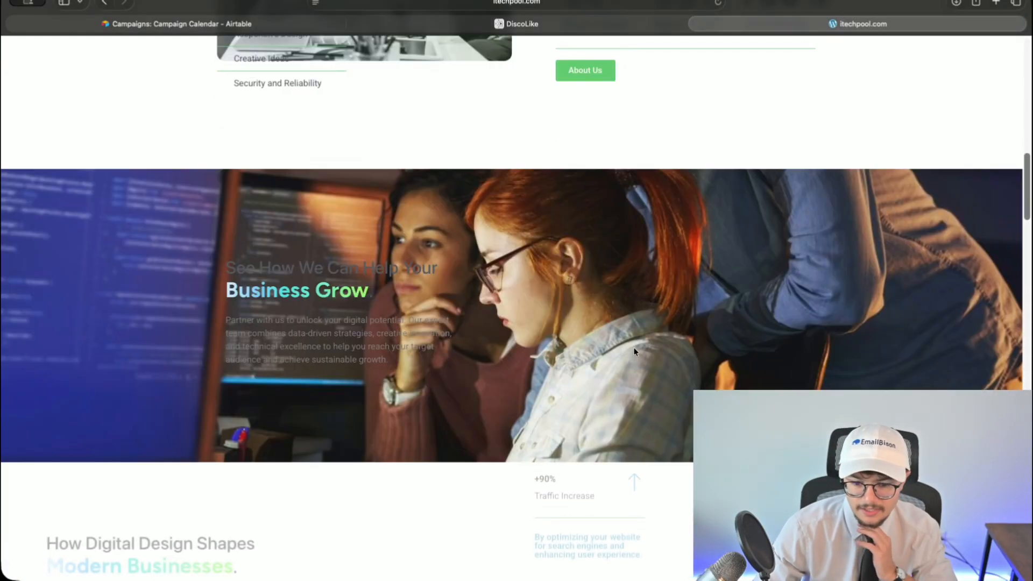
scroll(684, 134, down, 5)
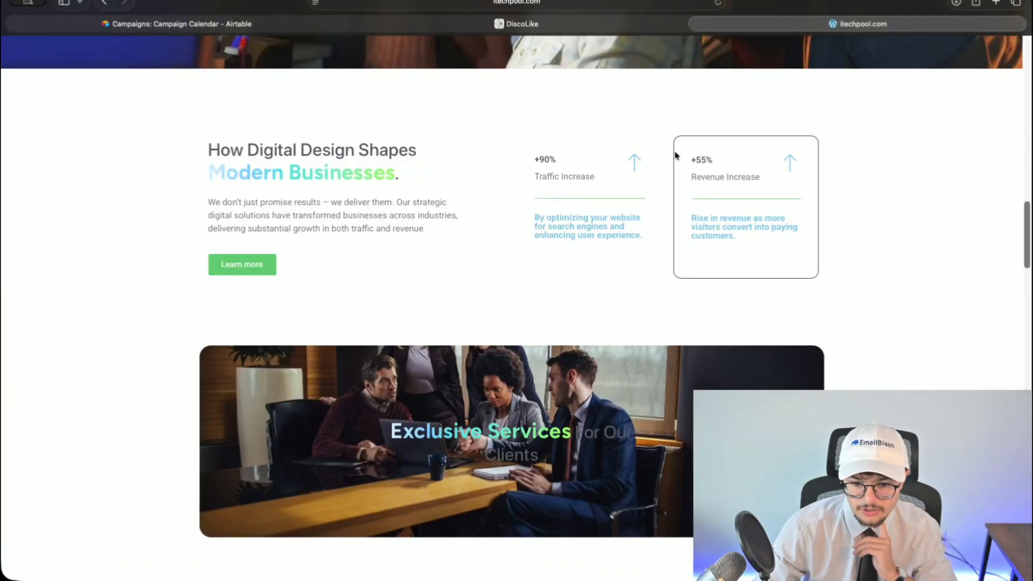
click(697, 24)
- Visit the enbra.online website, close it, and scroll down the results
scroll(430, 364, down, 4)
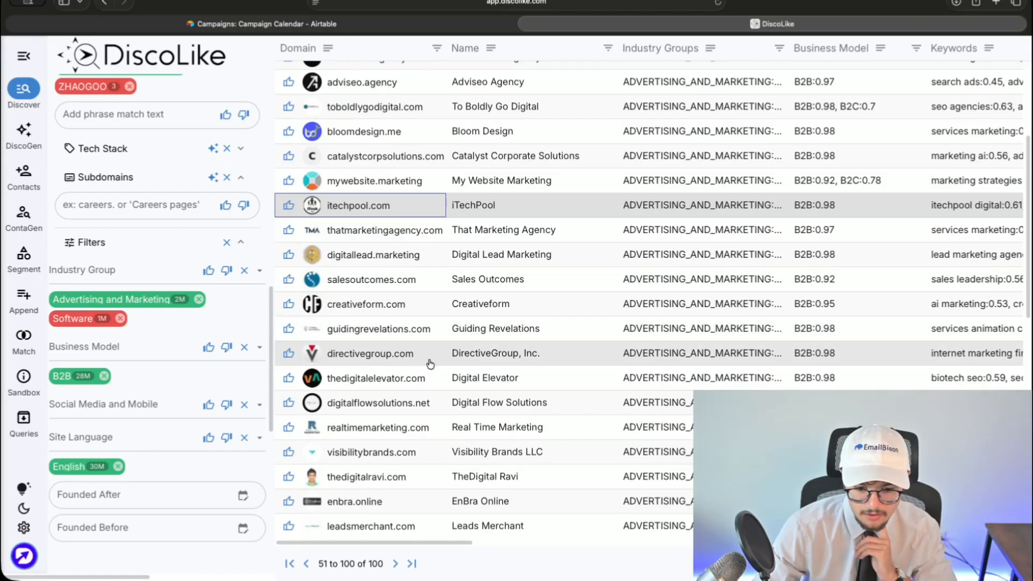
scroll(371, 302, down, 6)
click(359, 340)
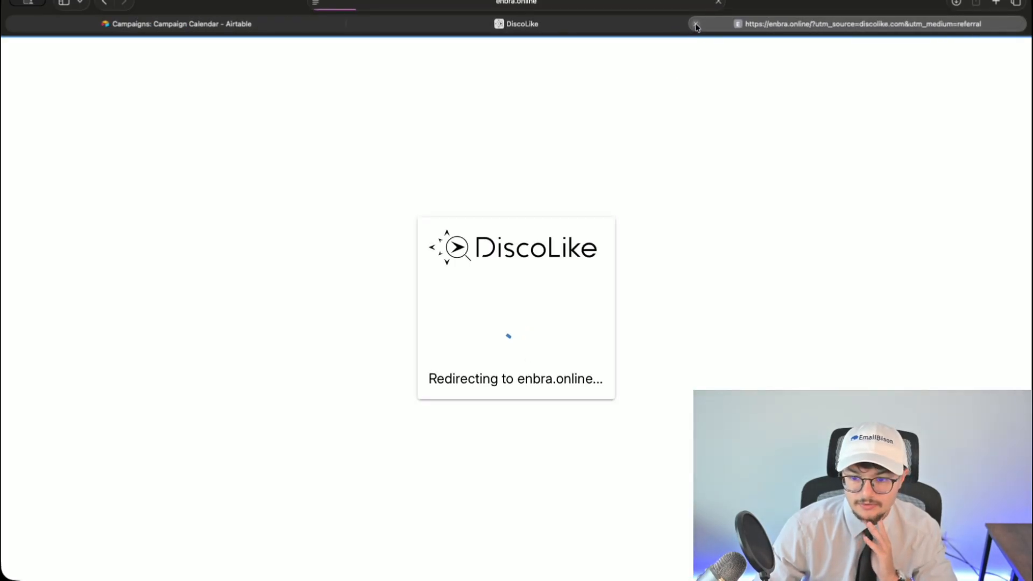
scroll(682, 152, down, 12)
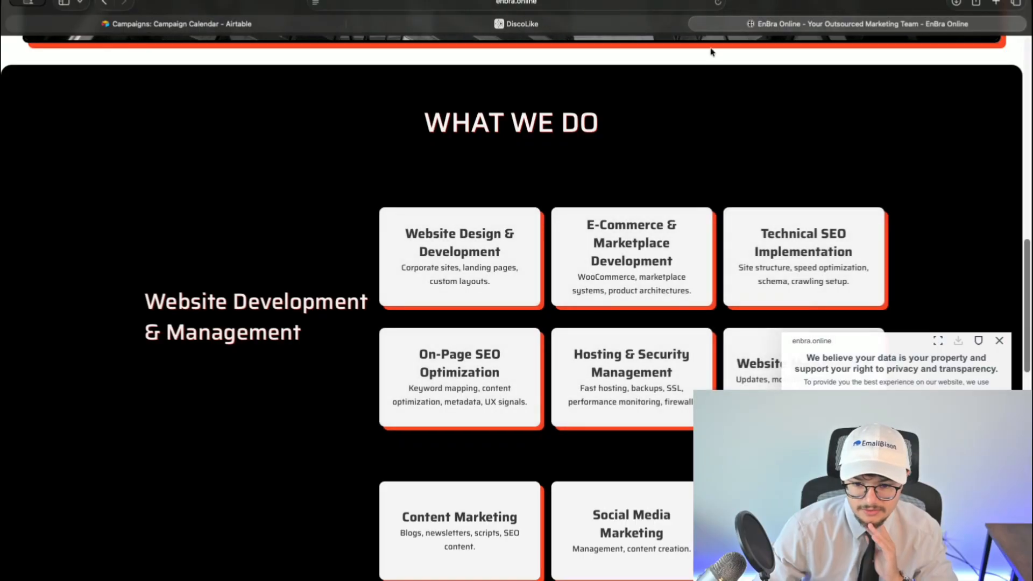
click(698, 24)
scroll(498, 369, down, 4)
scroll(498, 369, down, 10)
scroll(119, 437, down, 7)
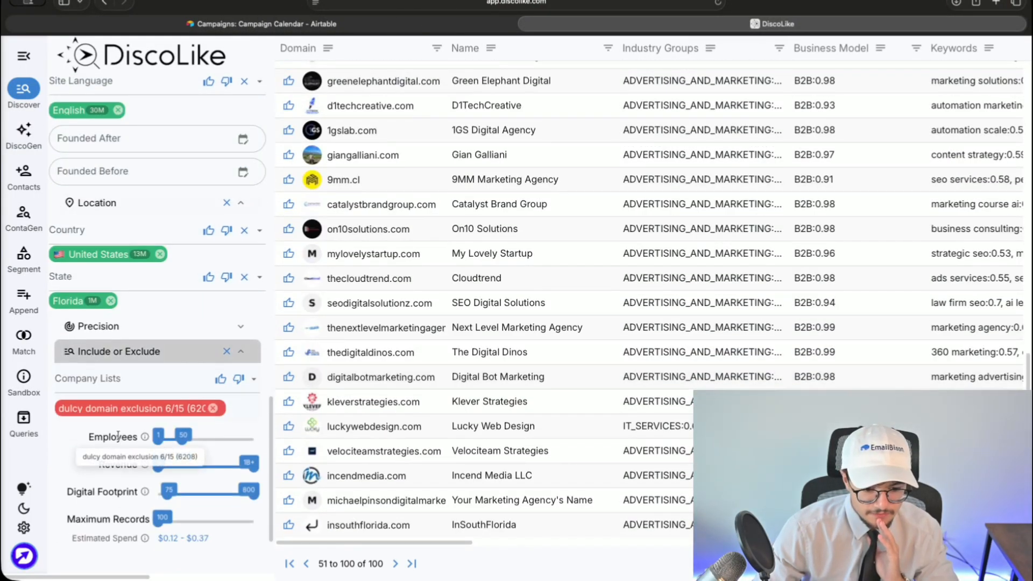
- Raise the maximum records returned and zoom the page out to show more columns
drag(161, 527, 172, 528)
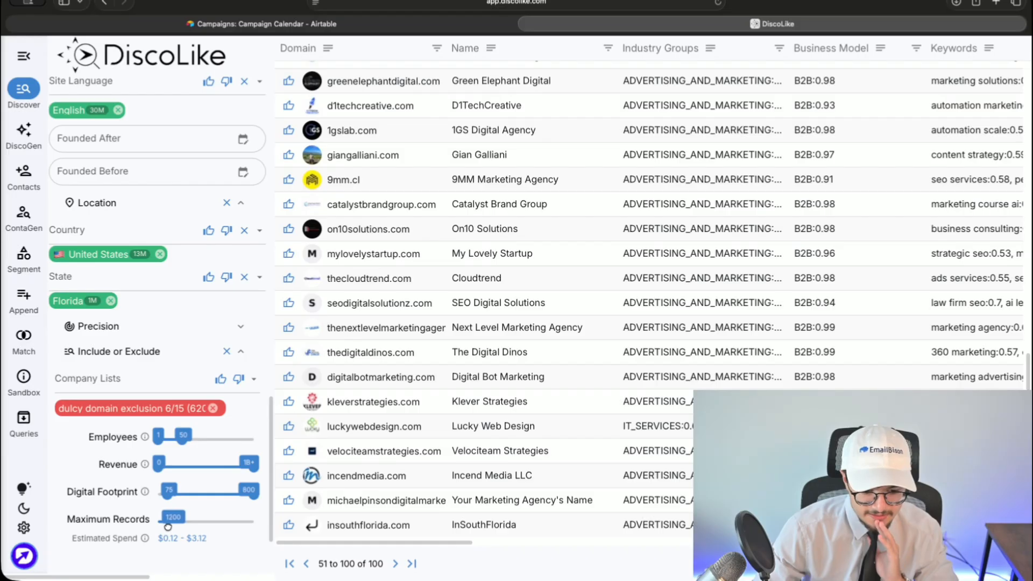
scroll(139, 537, up, 8)
scroll(129, 536, down, 8)
key(super+minus)
scroll(122, 534, up, 10)
scroll(102, 536, down, 10)
key(super+minus)
key(super+minus)
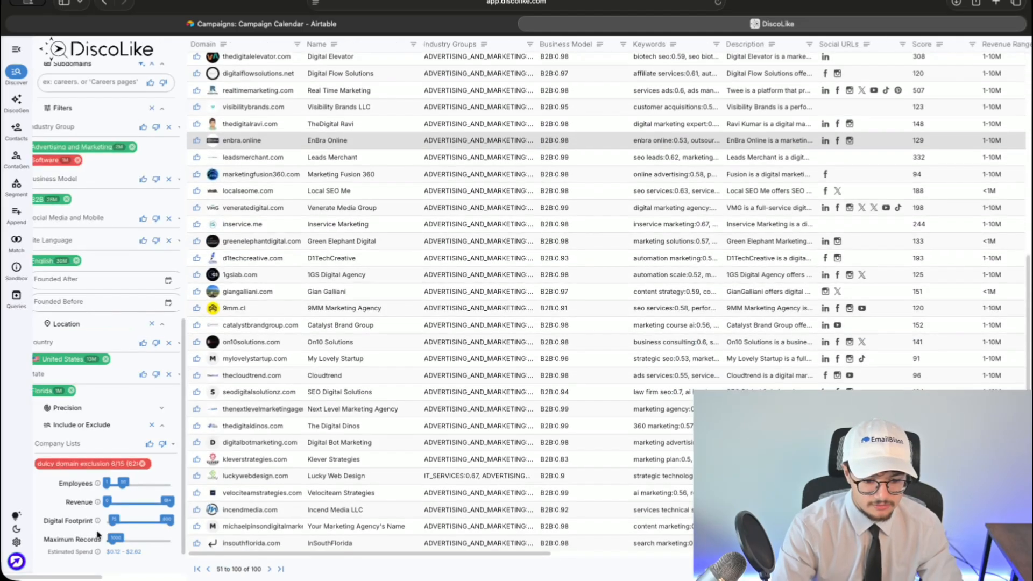
scroll(538, 323, right, 15)
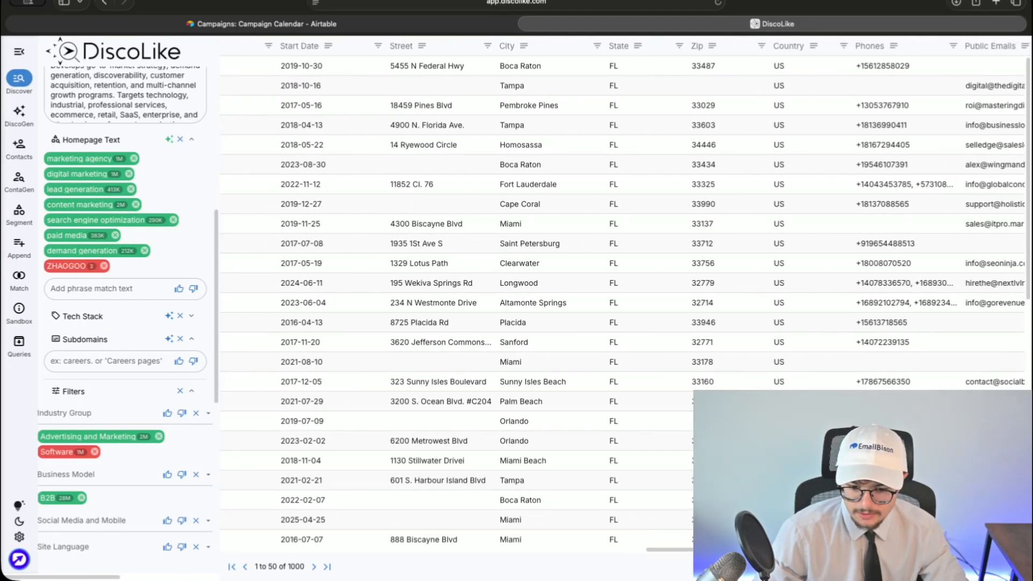
scroll(624, 296, right, 8)
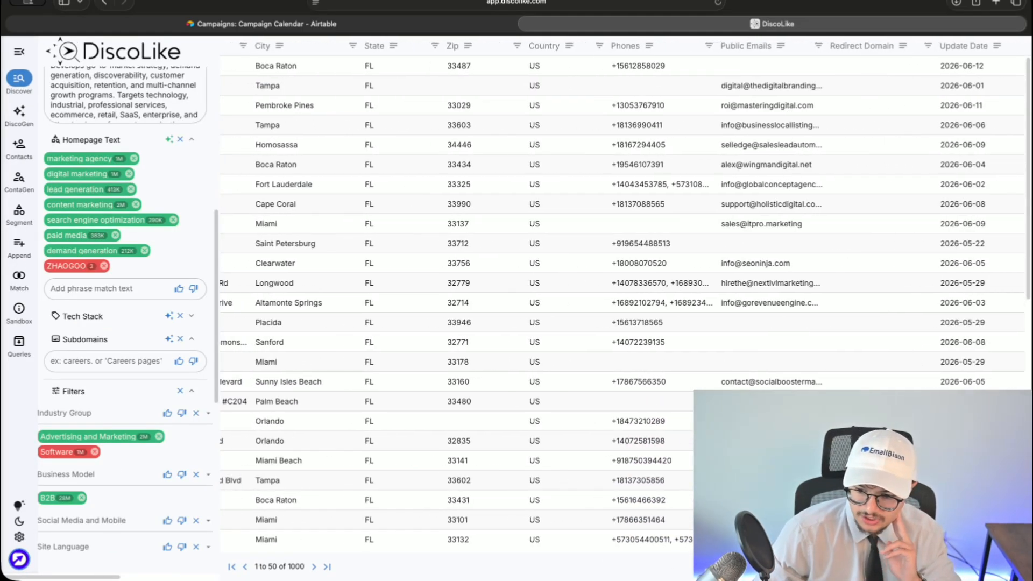
scroll(523, 535, left, 15)
scroll(99, 477, down, 10)
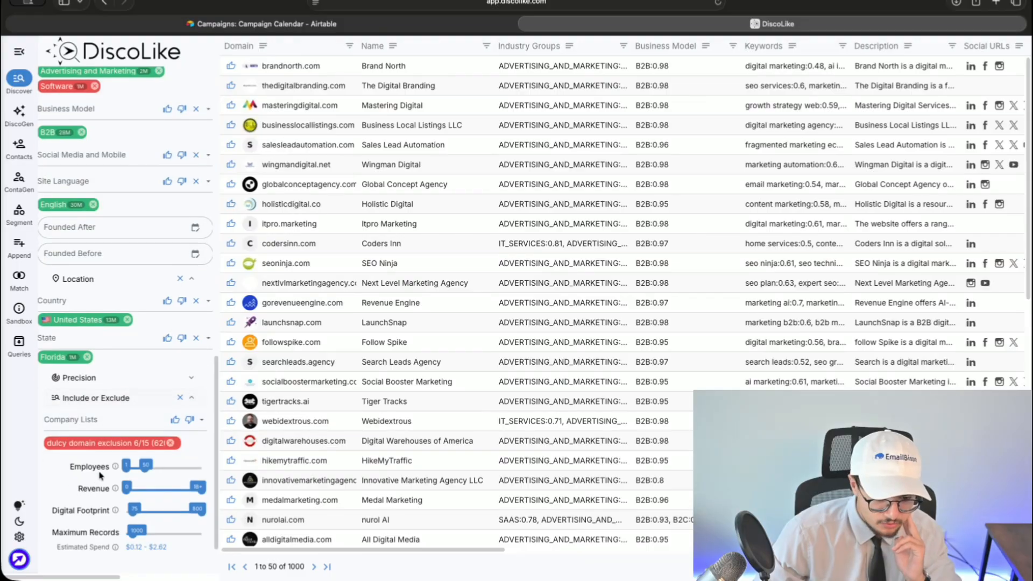
scroll(399, 492, down, 10)
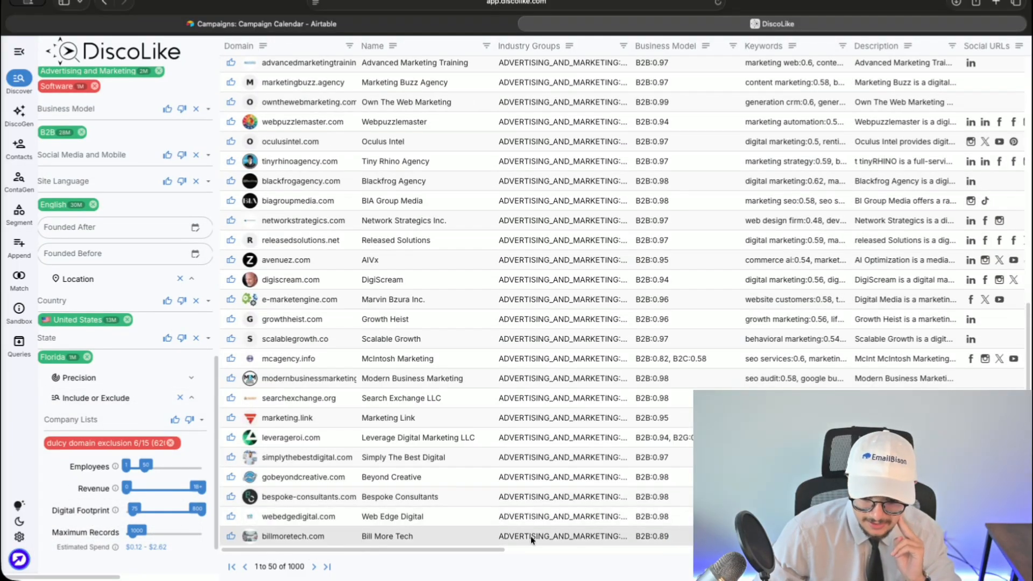
scroll(458, 506, up, 7)
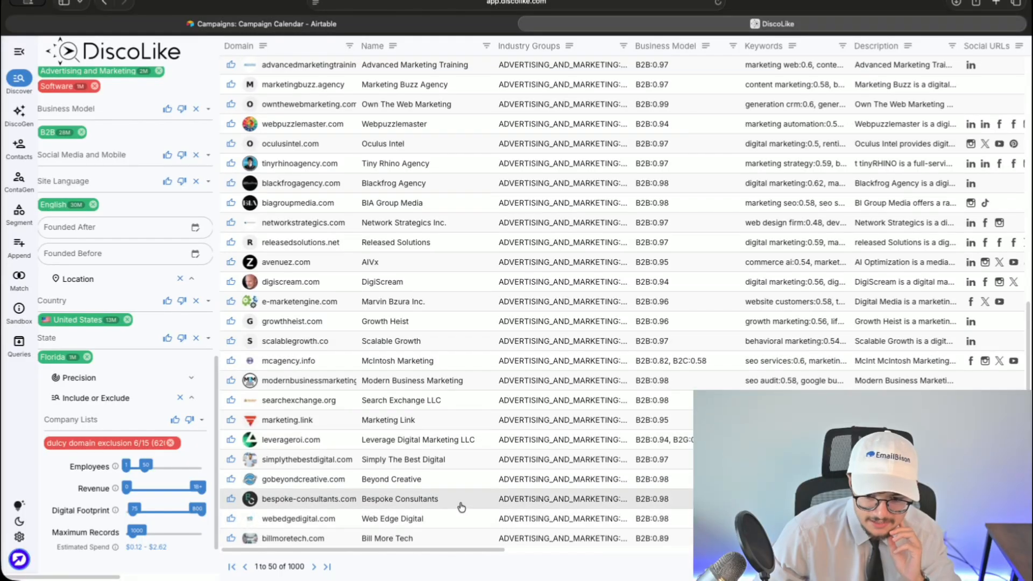
- Jump to the last results page and check the location filter's state choices
click(327, 568)
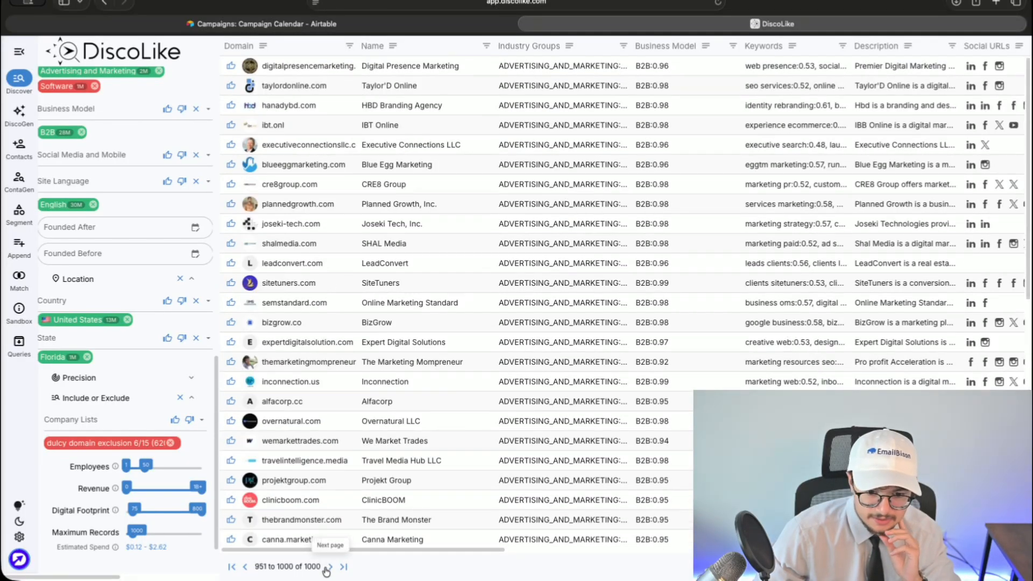
click(137, 356)
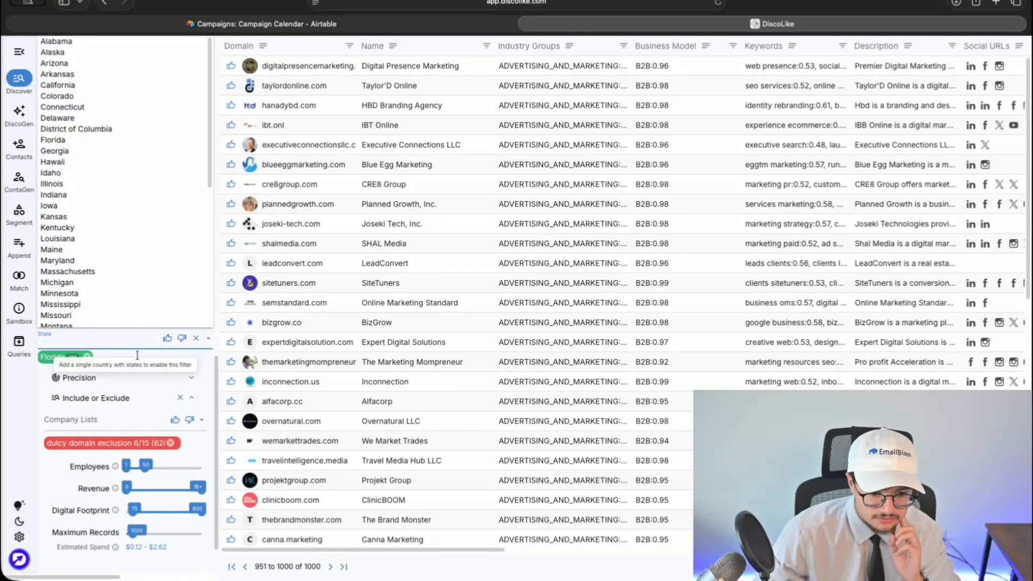
drag(471, 549, 813, 561)
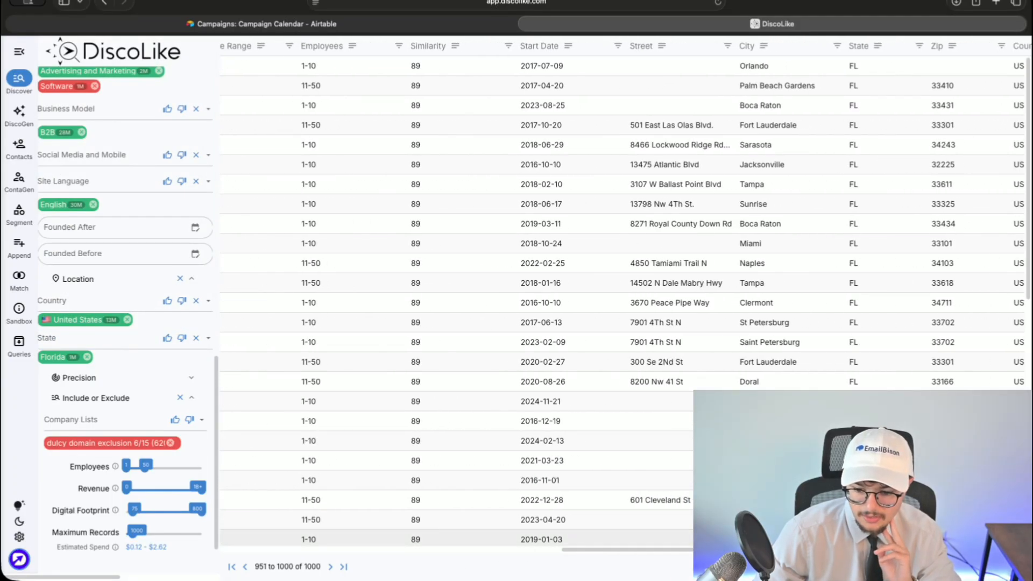
scroll(323, 532, down, 5)
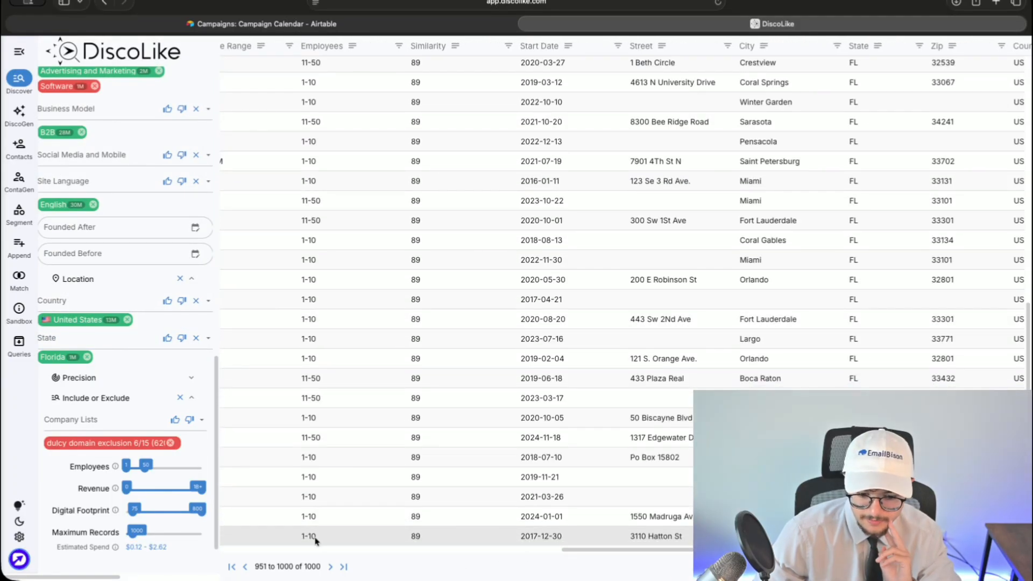
- Page back through the results to the 751–800 page
click(245, 567)
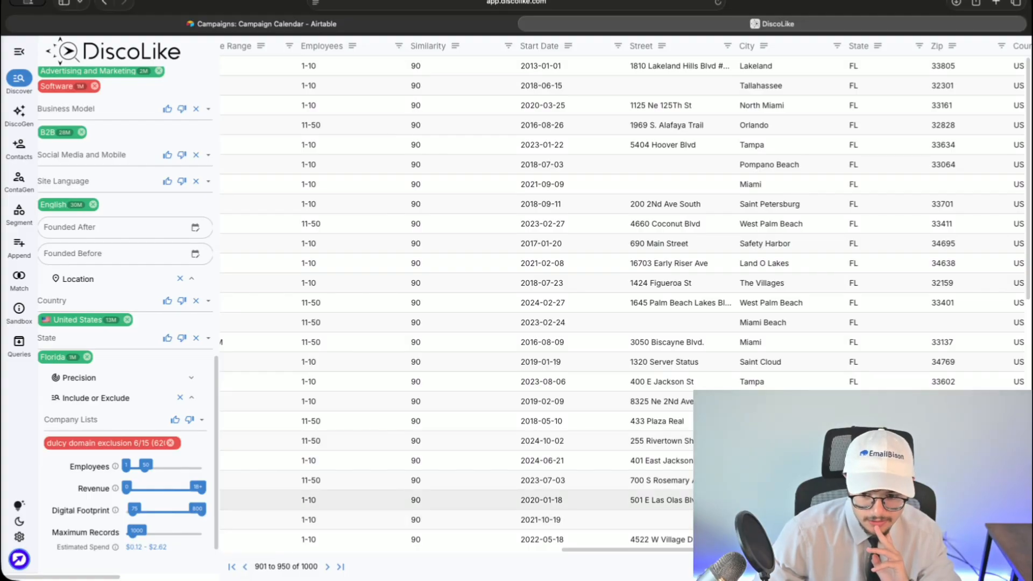
click(246, 568)
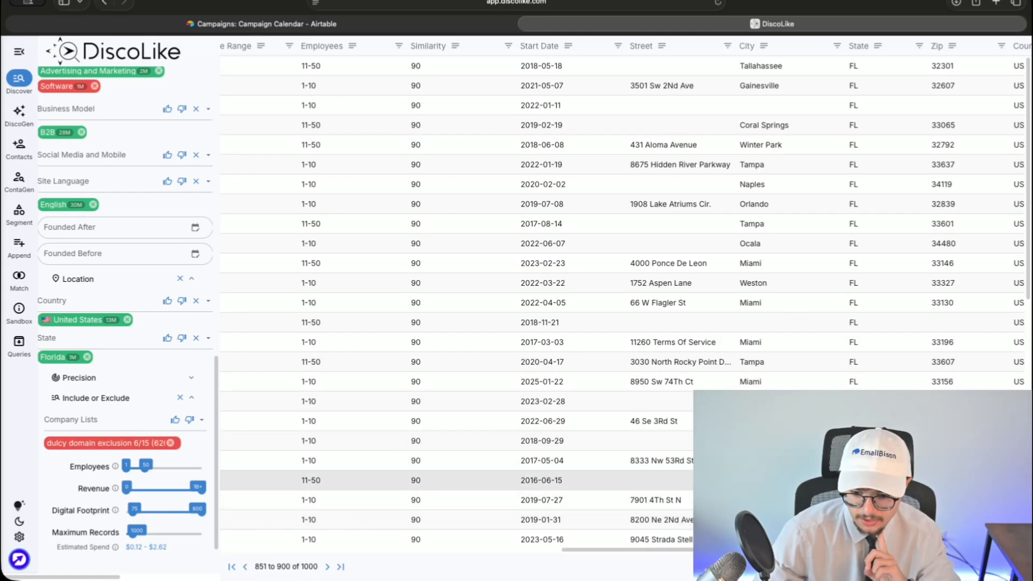
click(247, 567)
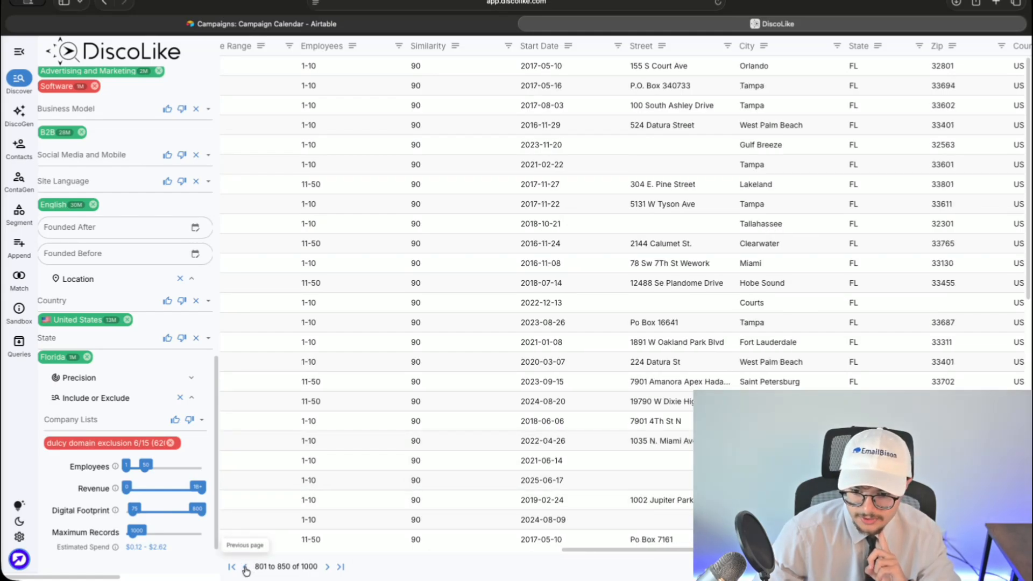
click(245, 570)
drag(619, 550, 318, 551)
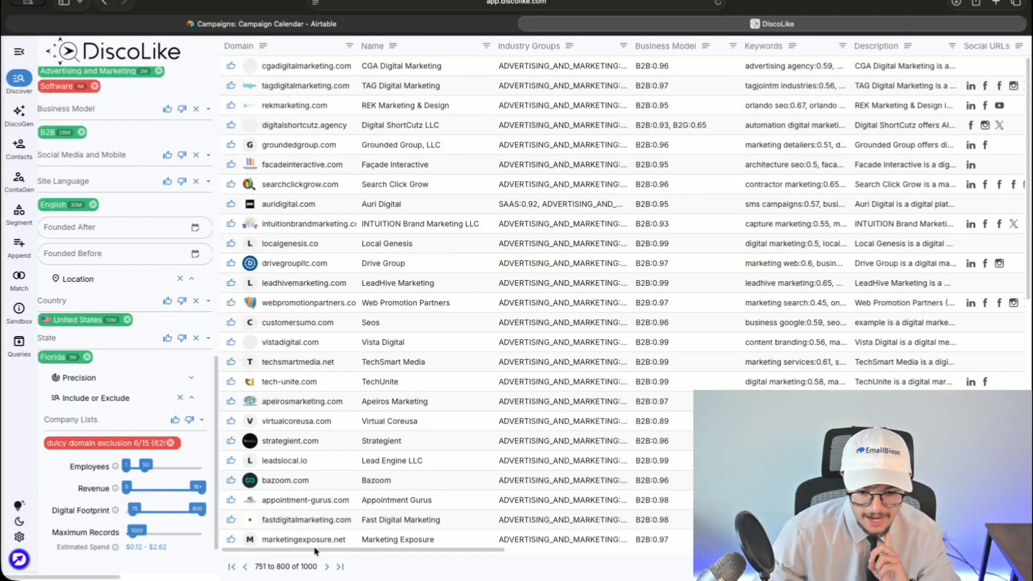
- Review Strategient's company details and close the panel
click(554, 440)
scroll(950, 290, down, 5)
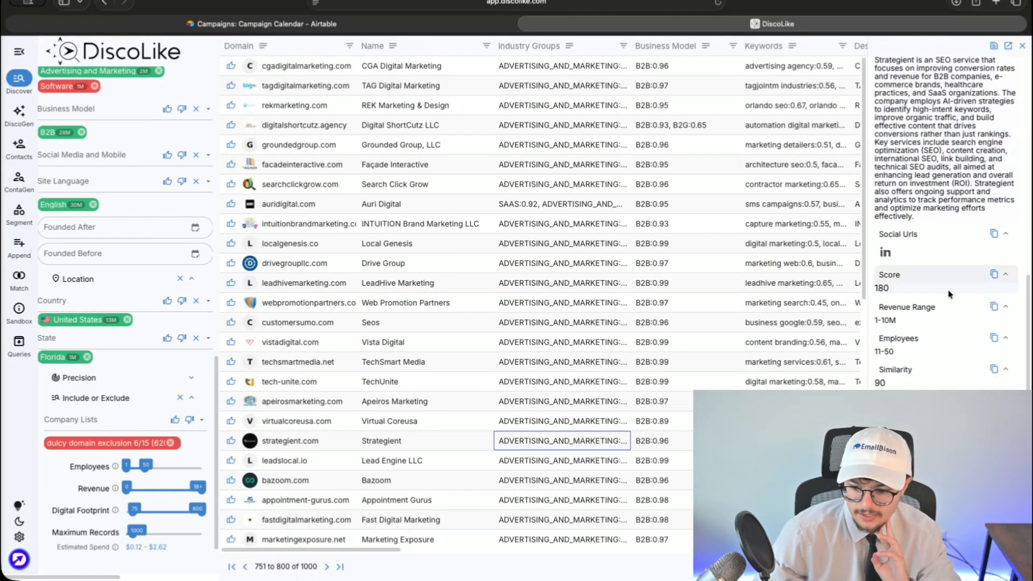
scroll(935, 297, up, 10)
click(1023, 46)
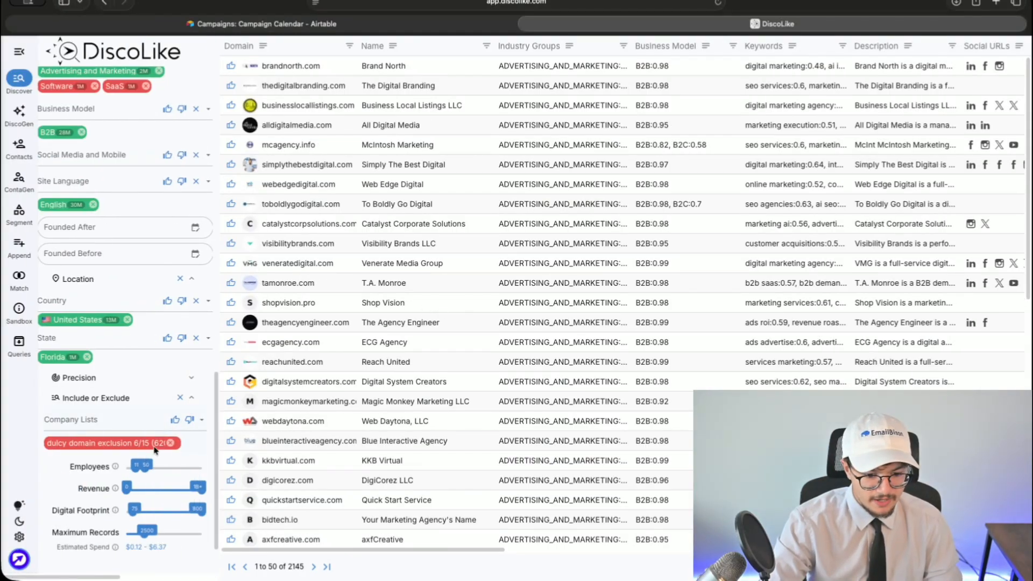
- Review the Homepage Text and industry filters in the left panel, then open a new tab
scroll(155, 451, up, 15)
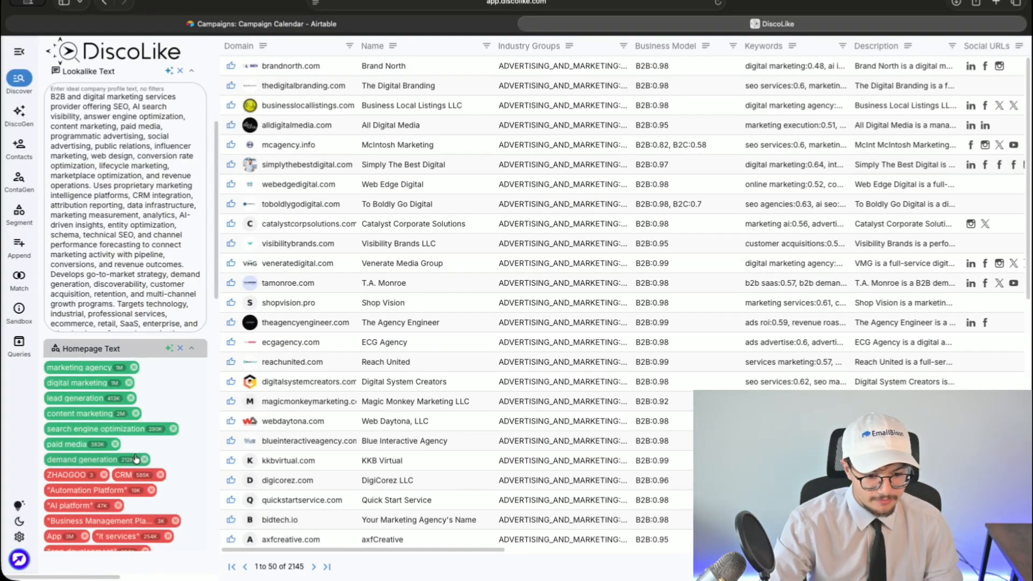
scroll(130, 451, down, 8)
scroll(130, 451, up, 1)
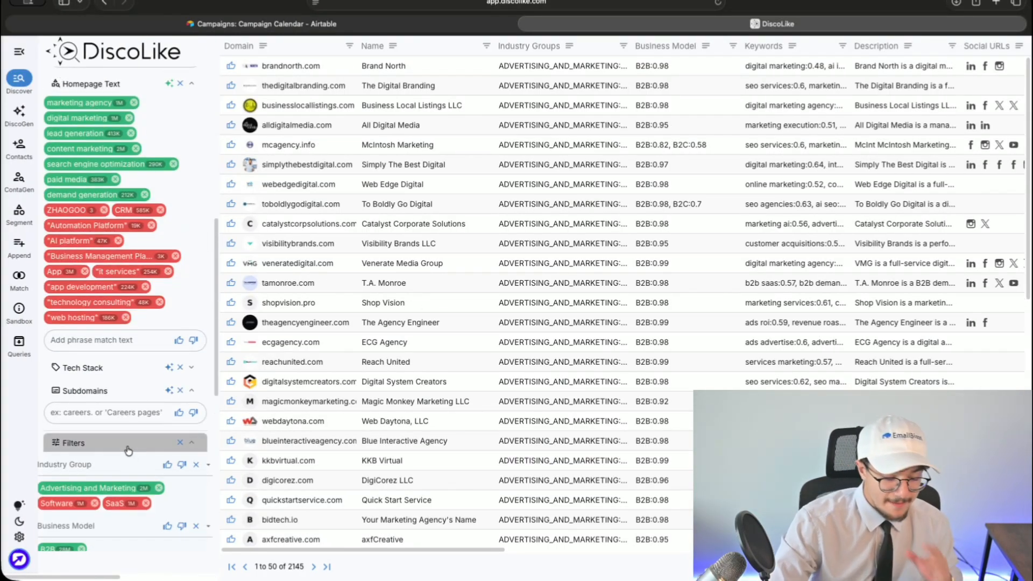
scroll(501, 318, down, 5)
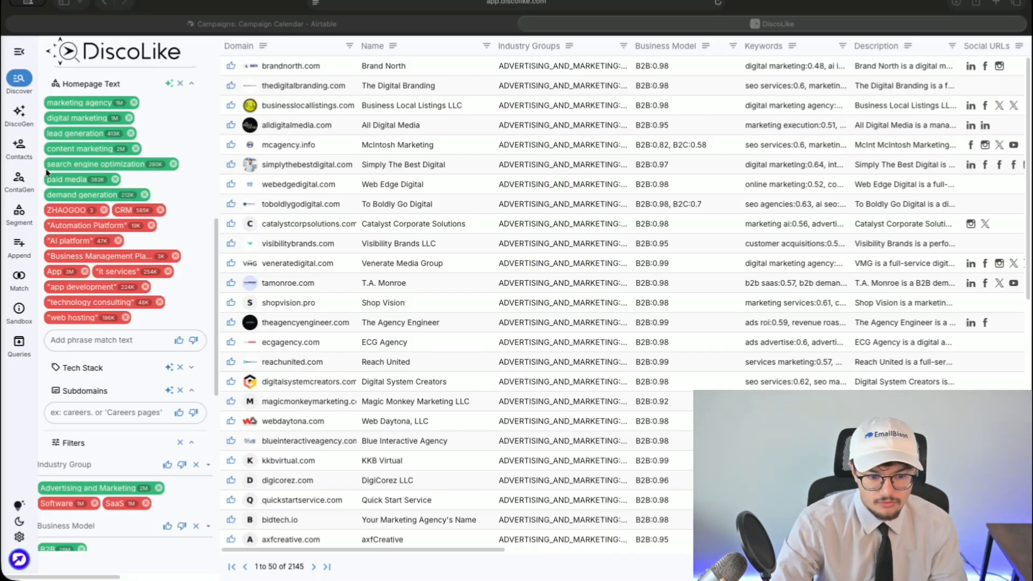
key(super+t)
- Go to Google Sheets and open the 2-Hour Cold Email Campaign SOP document
text(sheets)
key(Return)
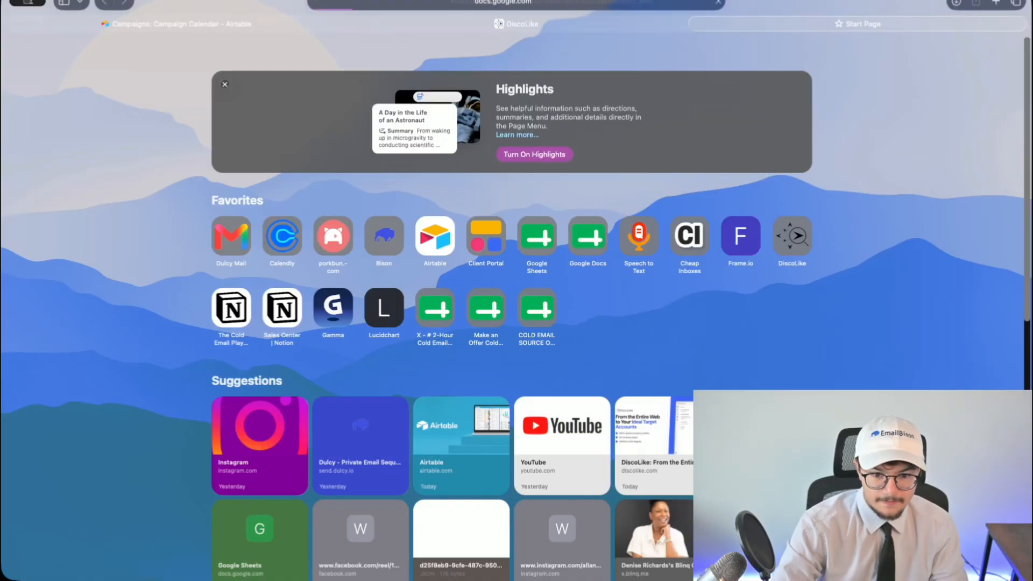
click(203, 145)
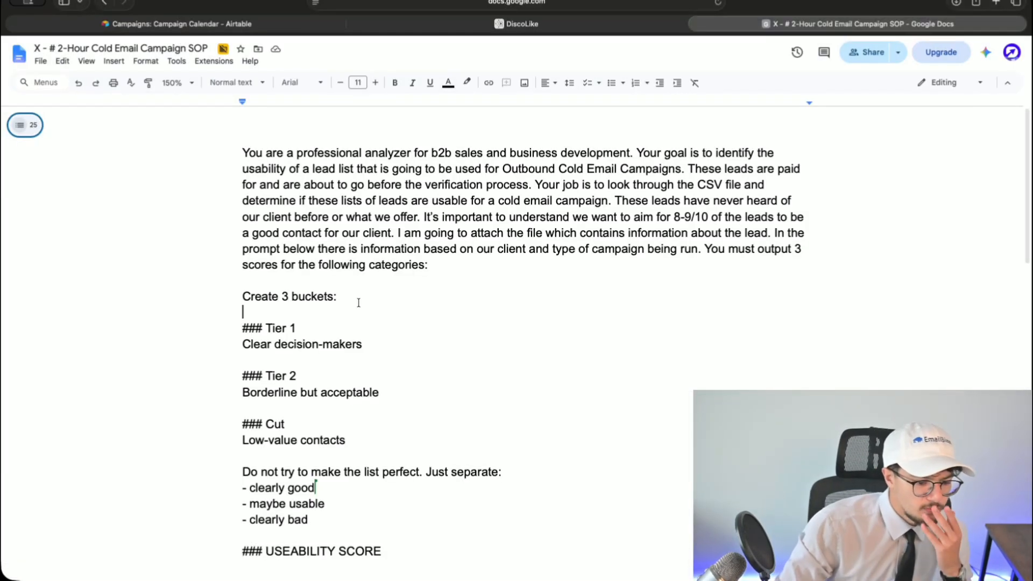
- Read through the SOP's opening lead-scoring prompt and bucket definitions
drag(233, 148, 704, 231)
click(705, 231)
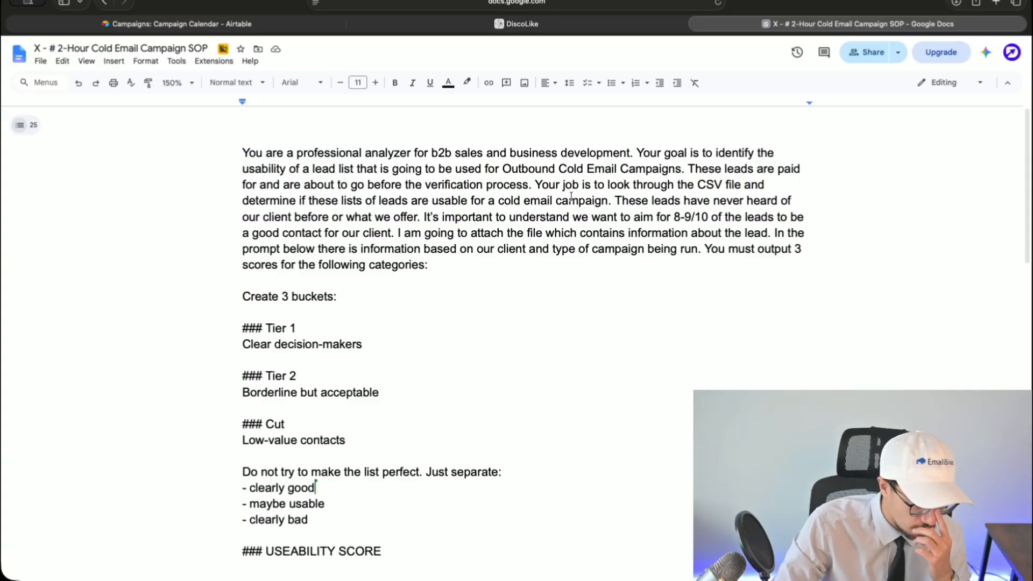
scroll(571, 196, down, 1)
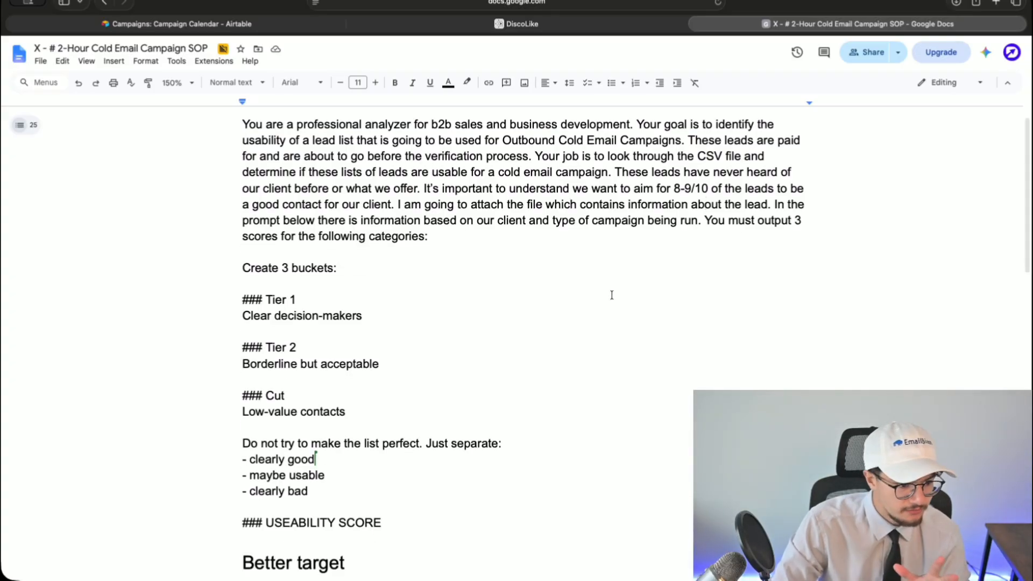
scroll(421, 301, down, 1)
drag(203, 229, 611, 411)
click(612, 418)
scroll(613, 417, down, 1)
scroll(613, 417, down, 2)
- Read the Tier 1 through Cut buckets and the Better target list, down to the score benchmarks
drag(292, 209, 302, 307)
click(321, 316)
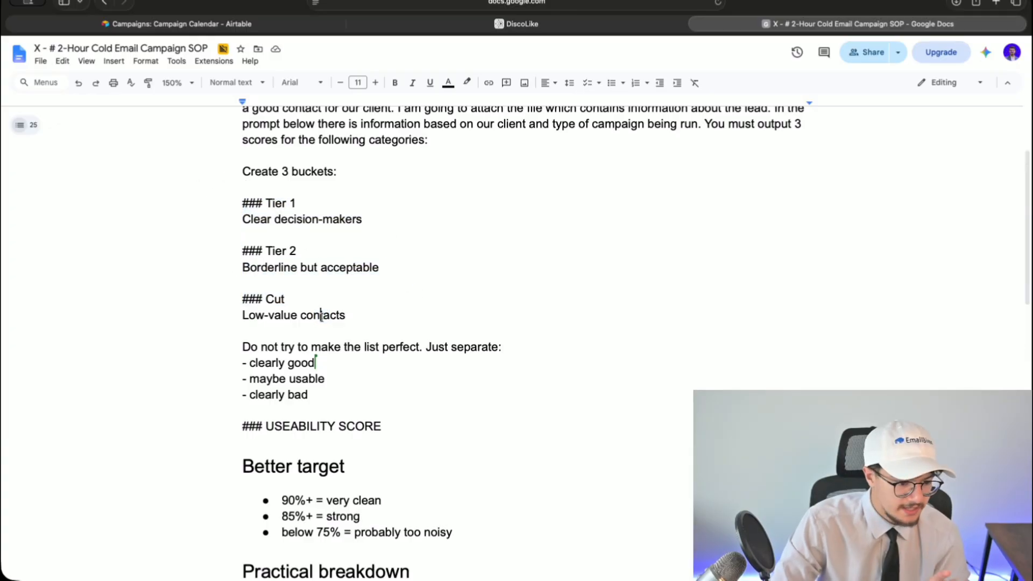
scroll(321, 315, down, 1)
scroll(315, 366, down, 4)
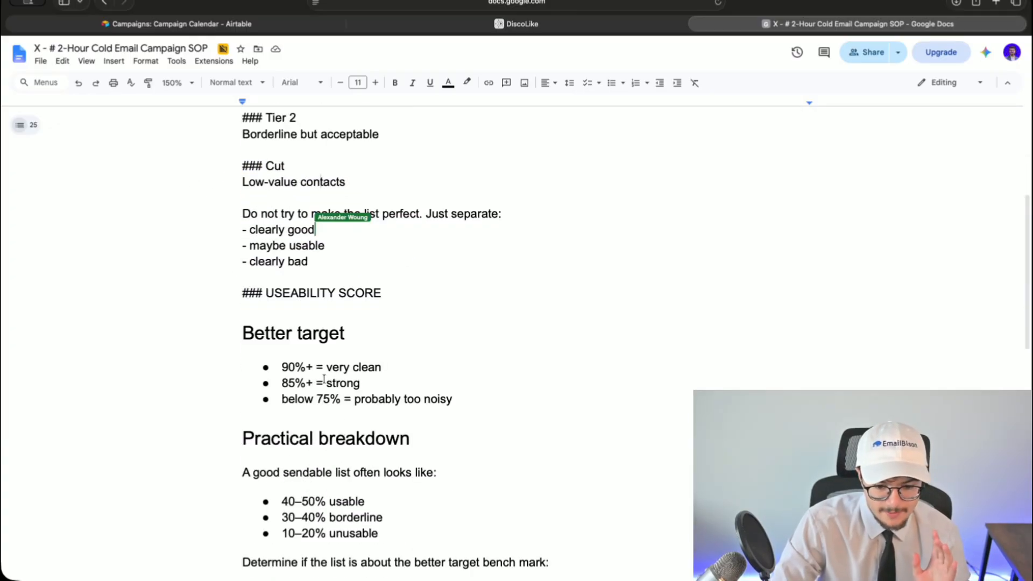
drag(241, 325, 488, 409)
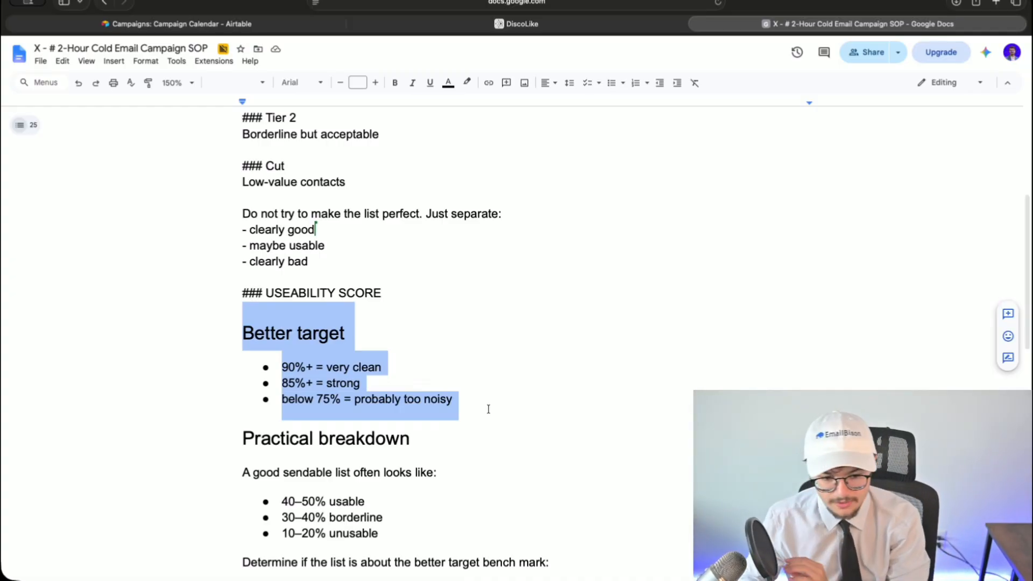
click(492, 406)
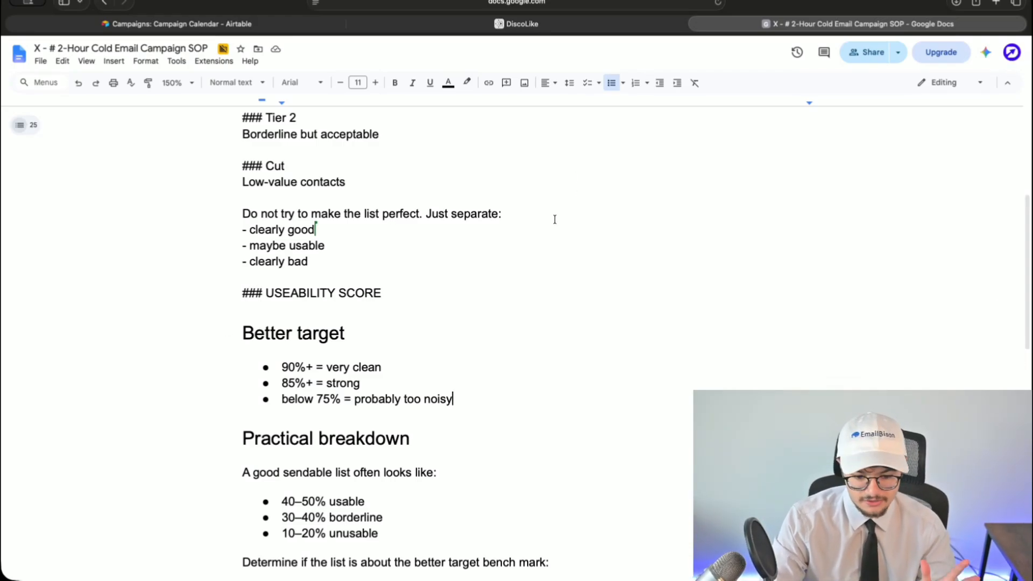
scroll(535, 261, down, 5)
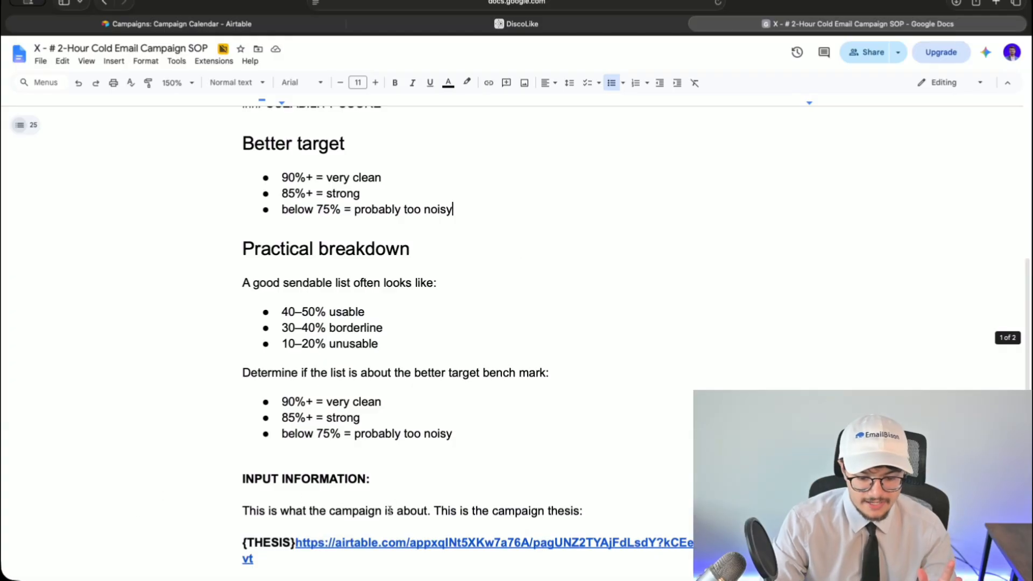
scroll(393, 509, up, 12)
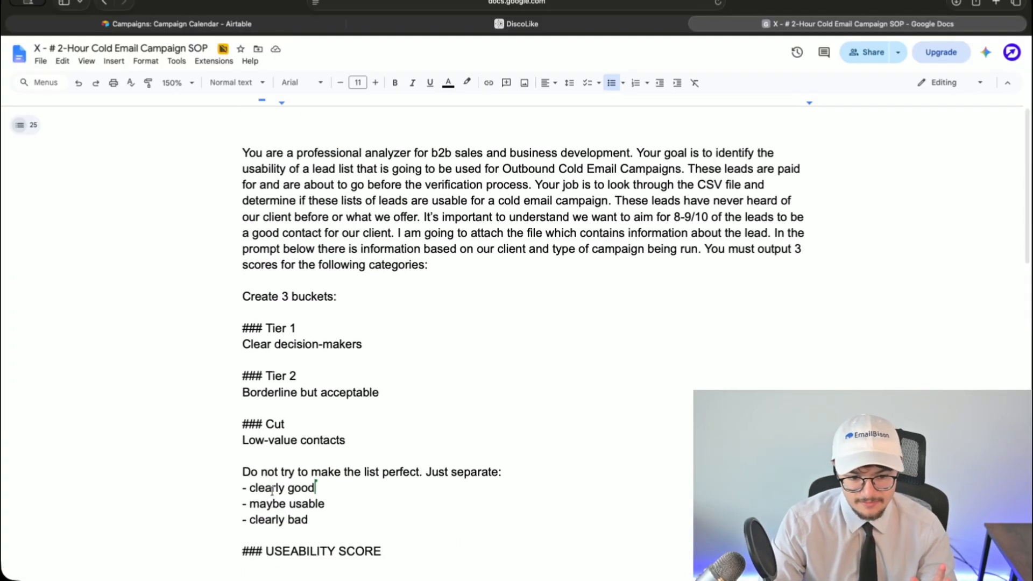
- Back in DiscoLike, preview homepage text for theagencyengineer.com, ecgagency.com and tamonroe.com
click(698, 24)
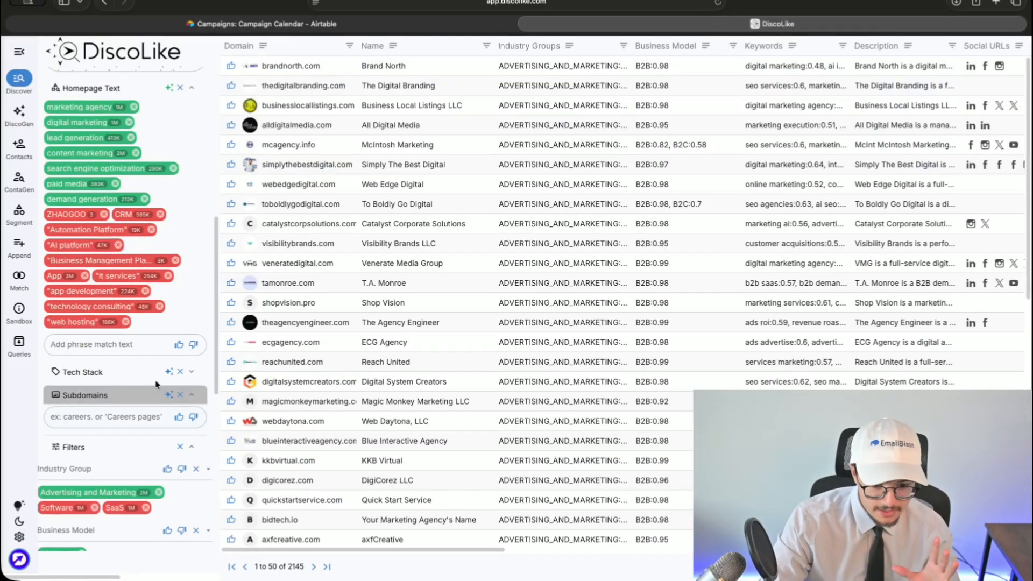
click(409, 328)
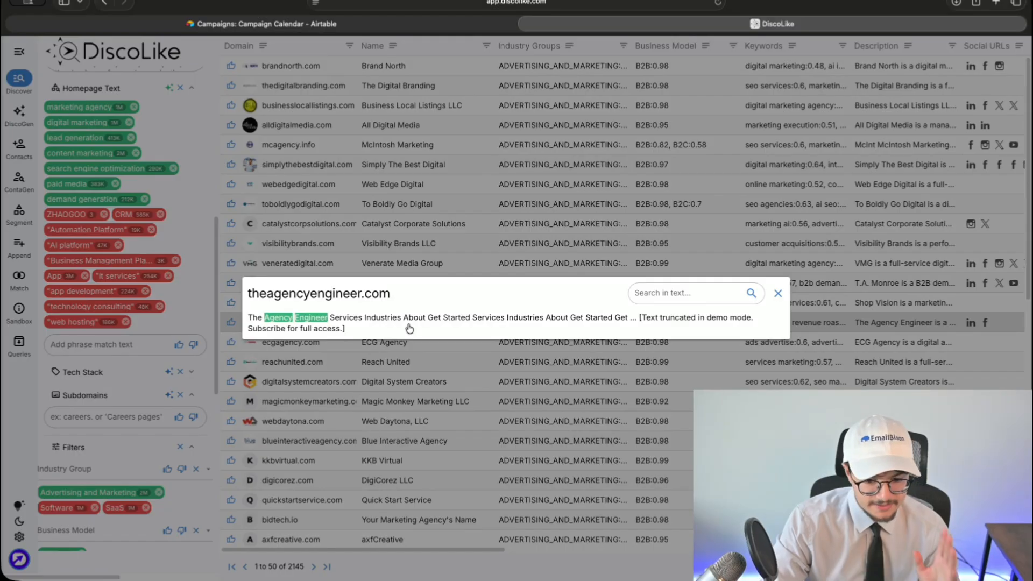
click(403, 355)
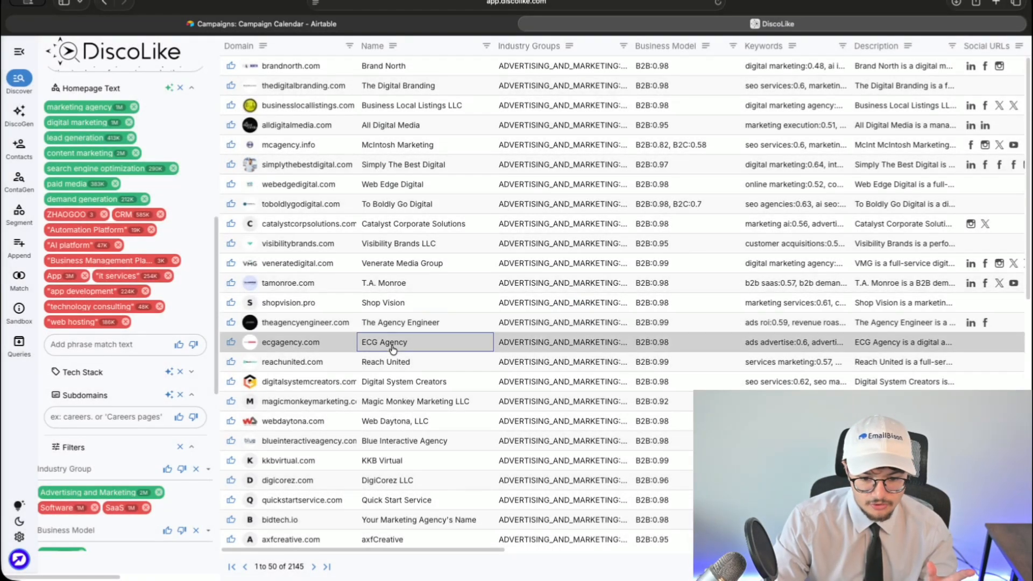
click(379, 341)
click(407, 359)
click(405, 282)
click(445, 348)
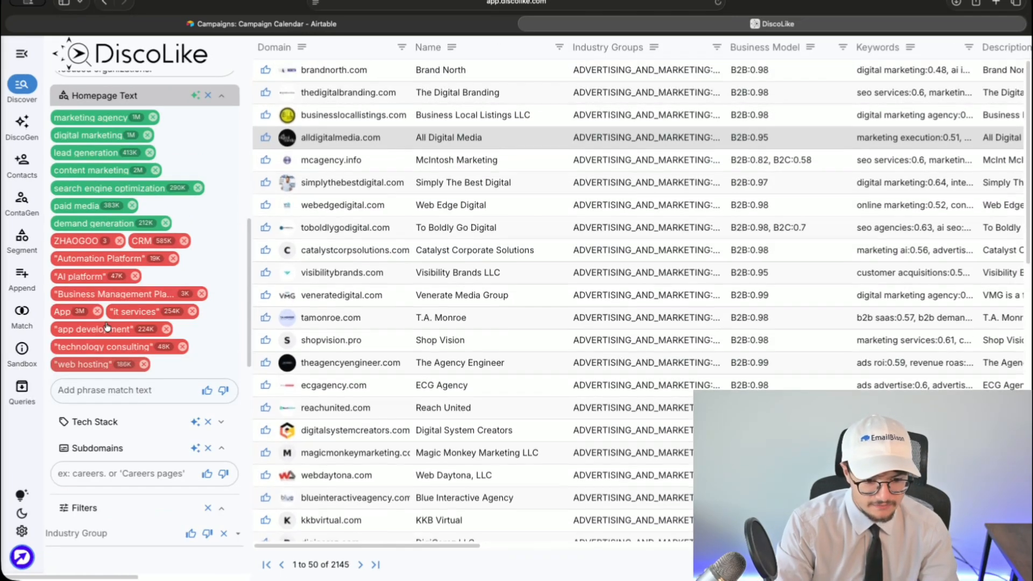
- Scroll the results and select the total result count of 2145
scroll(104, 299, down, 5)
scroll(119, 339, up, 1)
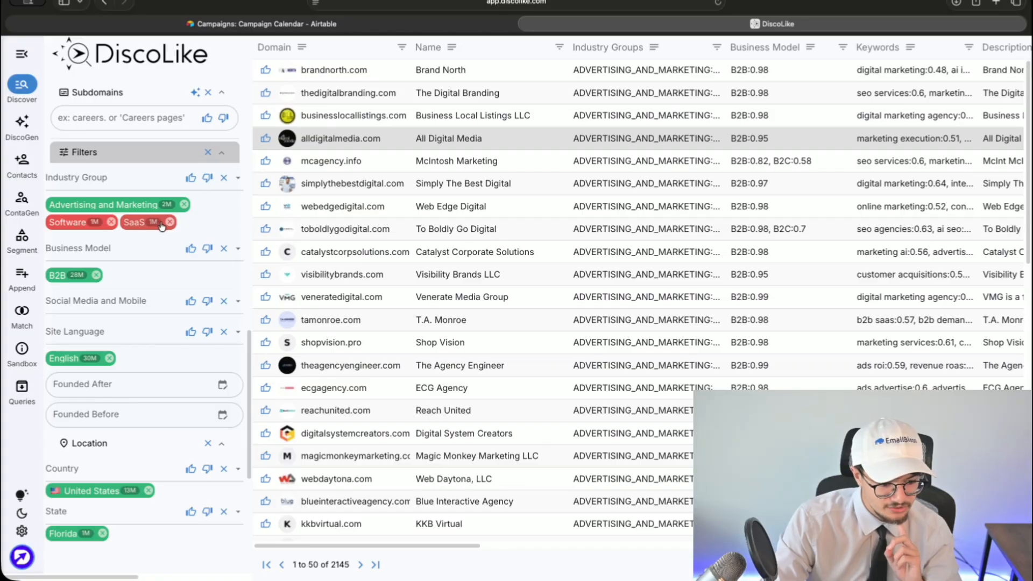
scroll(152, 254, down, 3)
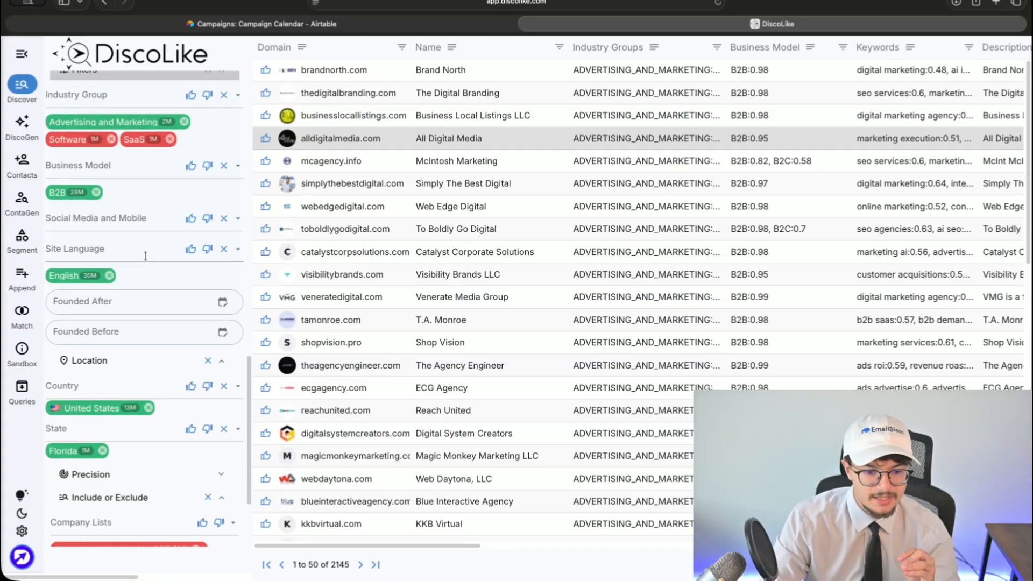
scroll(144, 258, down, 5)
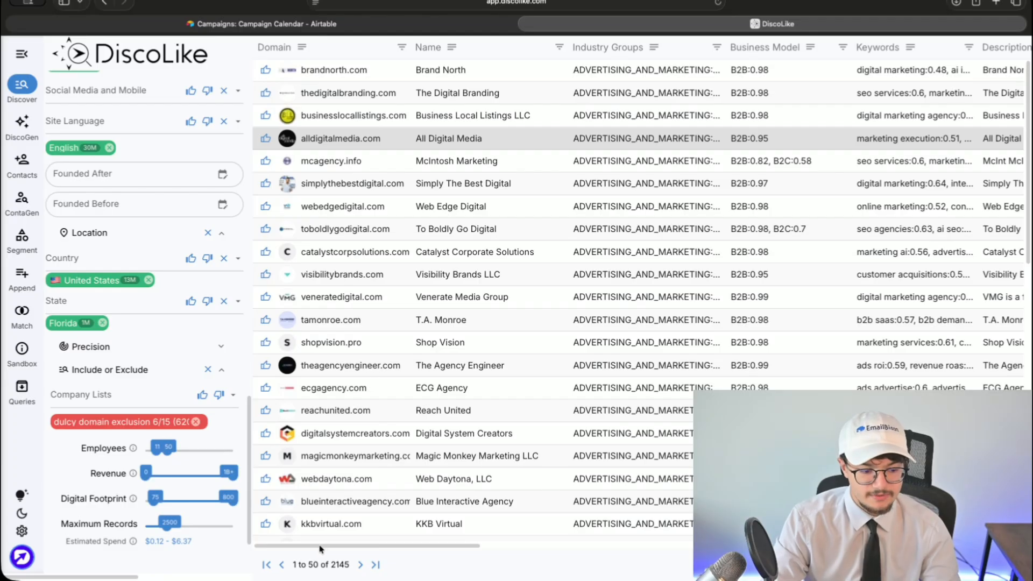
double_click(339, 565)
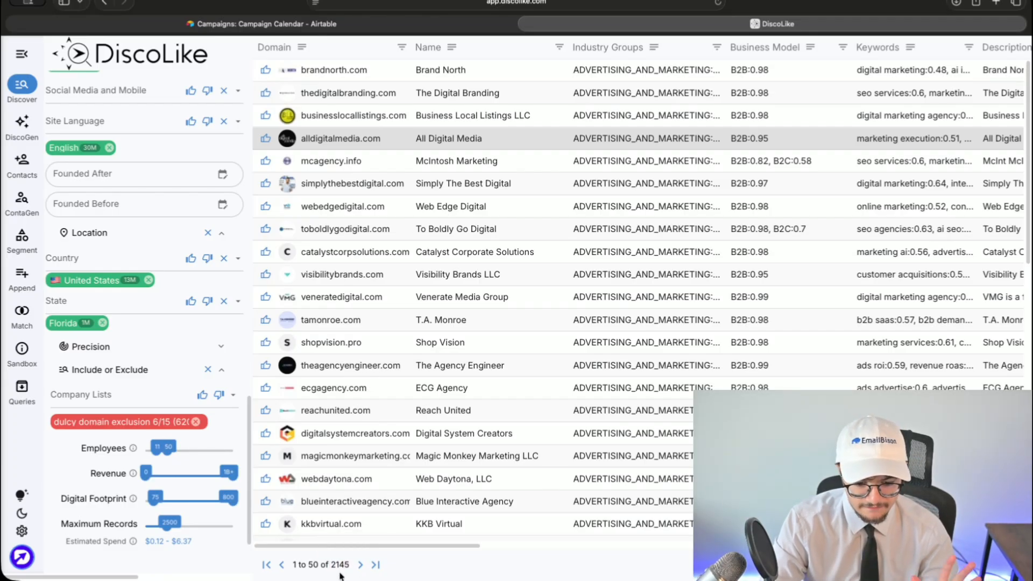
- Switch to finding contacts at these companies, allowing up to 10 results per company
click(22, 161)
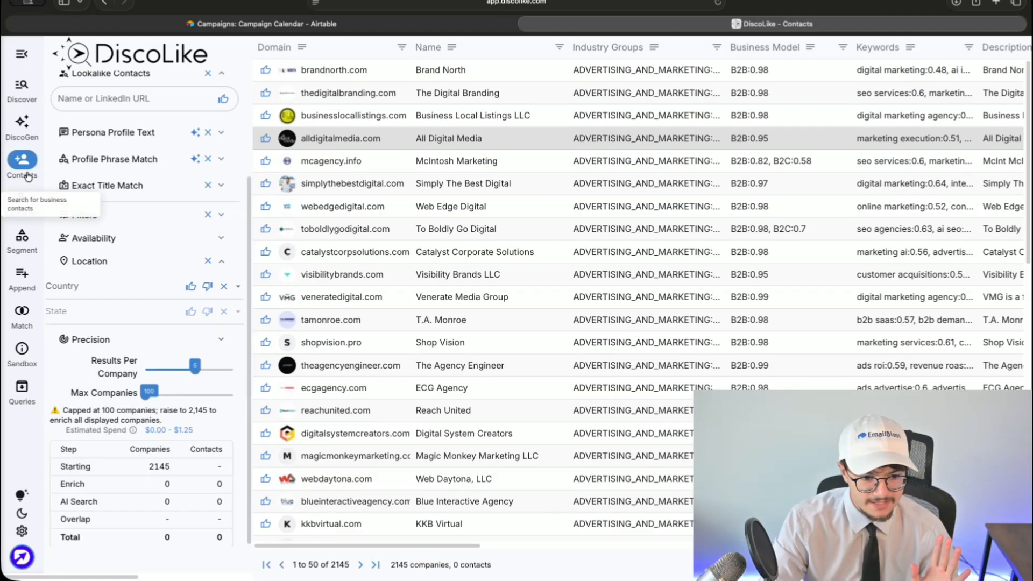
scroll(161, 248, up, 3)
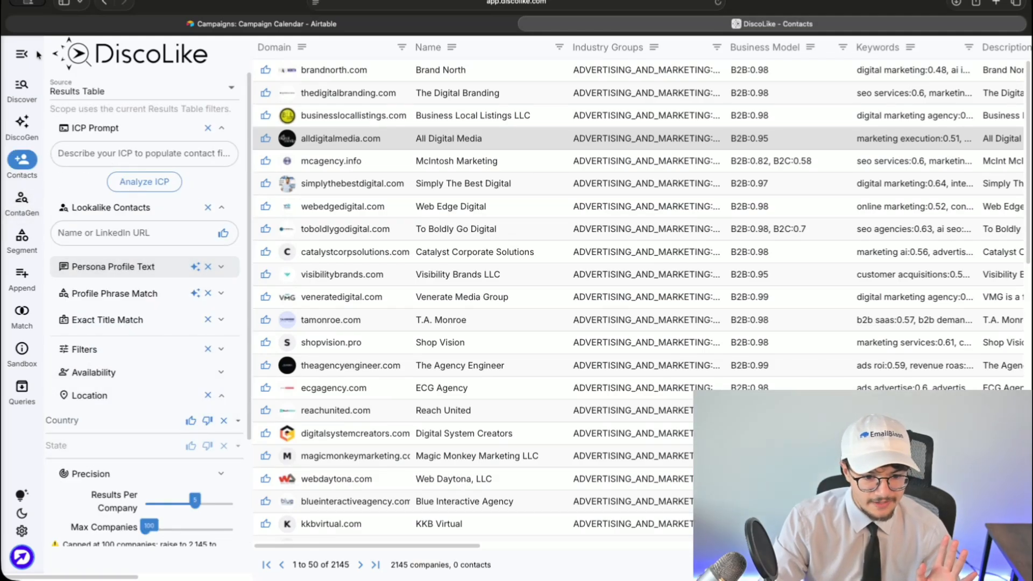
scroll(151, 311, down, 3)
drag(194, 366, 213, 373)
scroll(156, 401, up, 3)
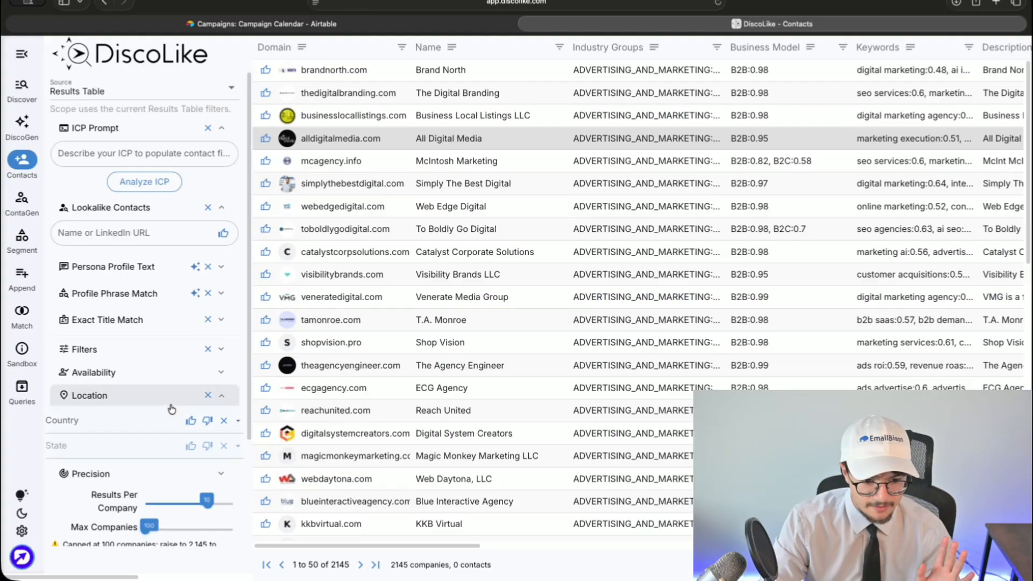
- Limit the Seniority filter to Executive, VP and Director
click(96, 355)
click(97, 381)
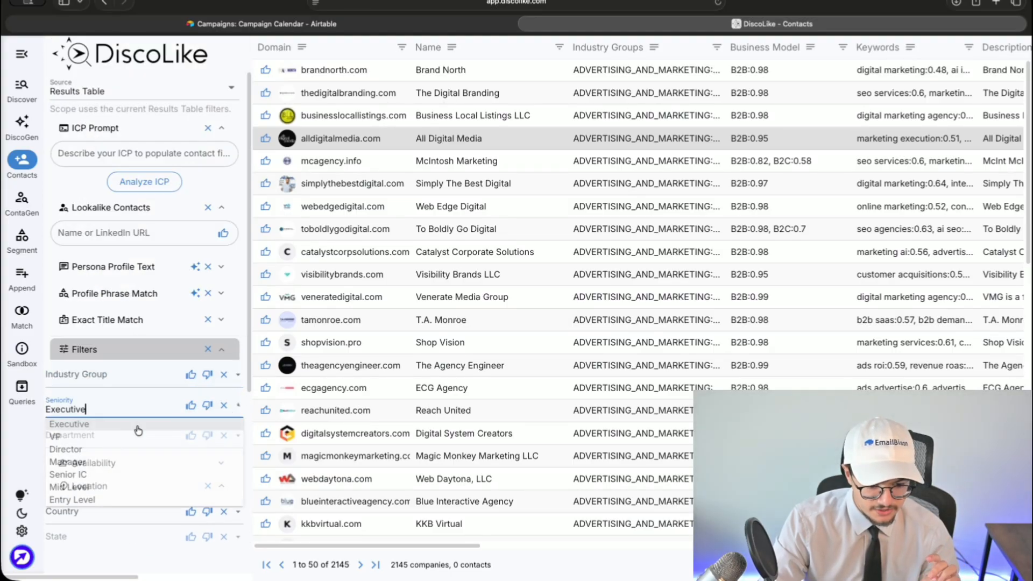
click(108, 408)
click(108, 426)
click(109, 410)
click(99, 437)
click(191, 406)
click(155, 410)
click(88, 450)
click(191, 407)
click(132, 410)
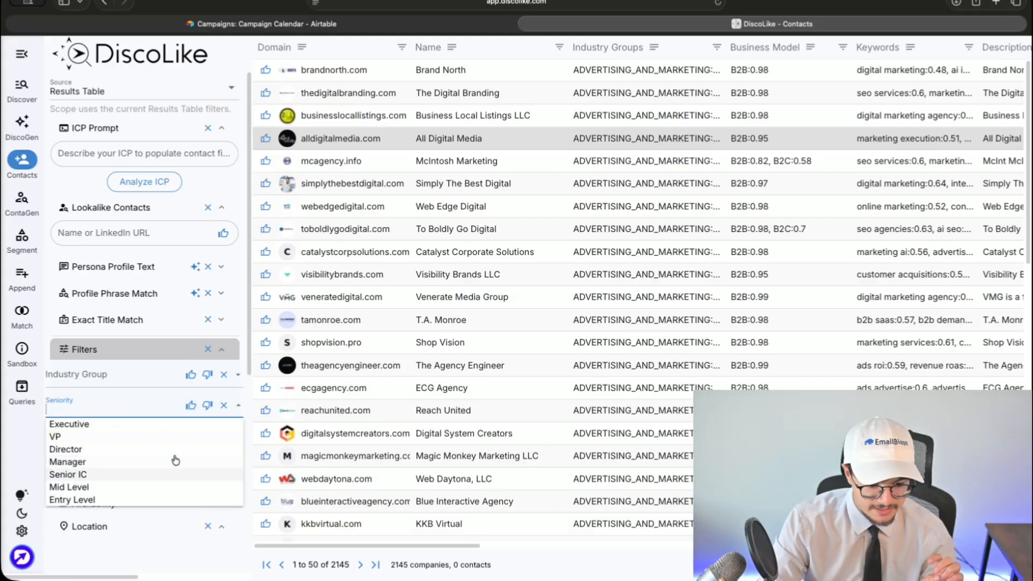
click(80, 392)
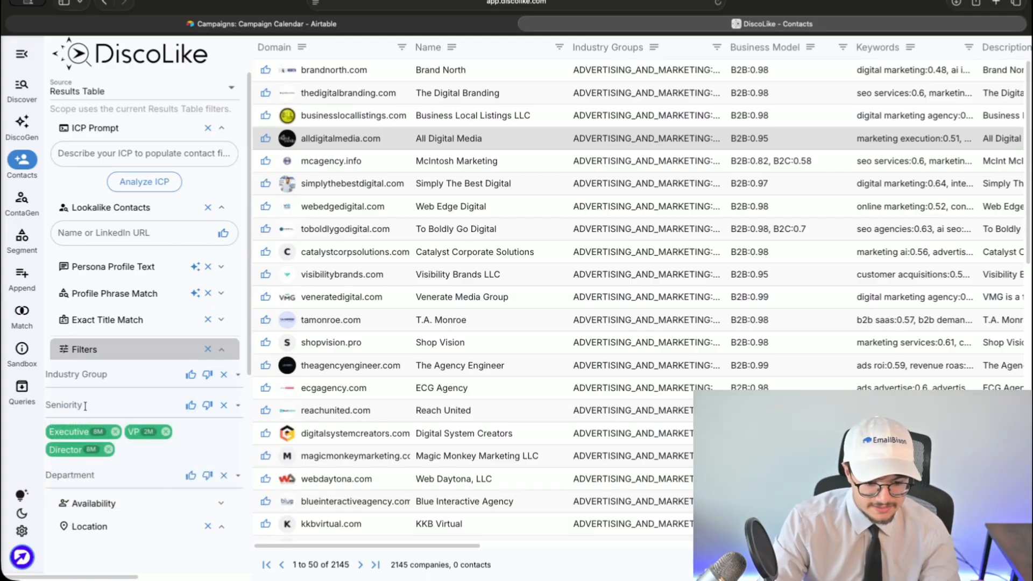
click(83, 409)
click(29, 449)
- Place the cursor in the Profile Phrase Match field
scroll(73, 441, down, 1)
scroll(81, 438, up, 1)
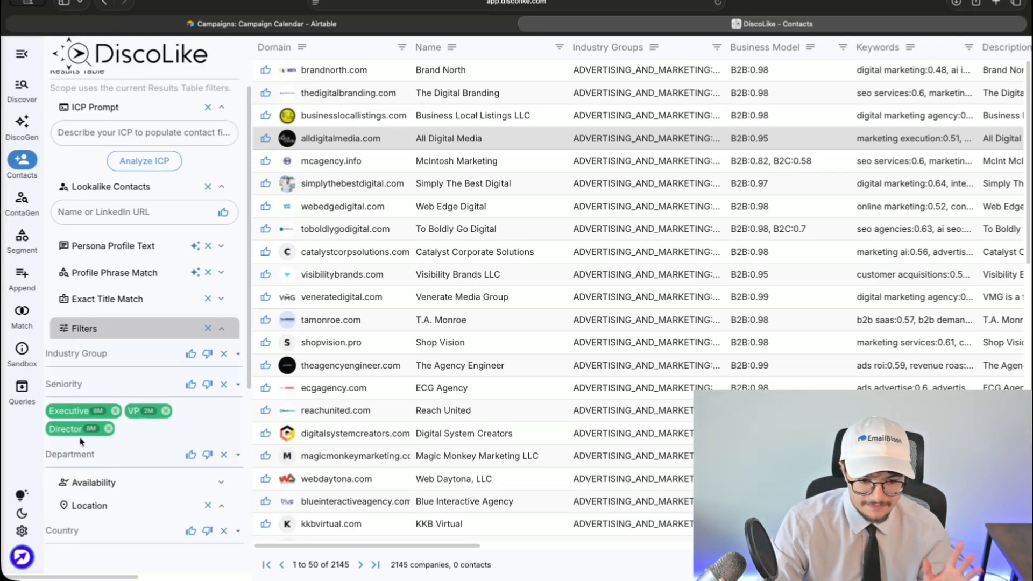
click(115, 319)
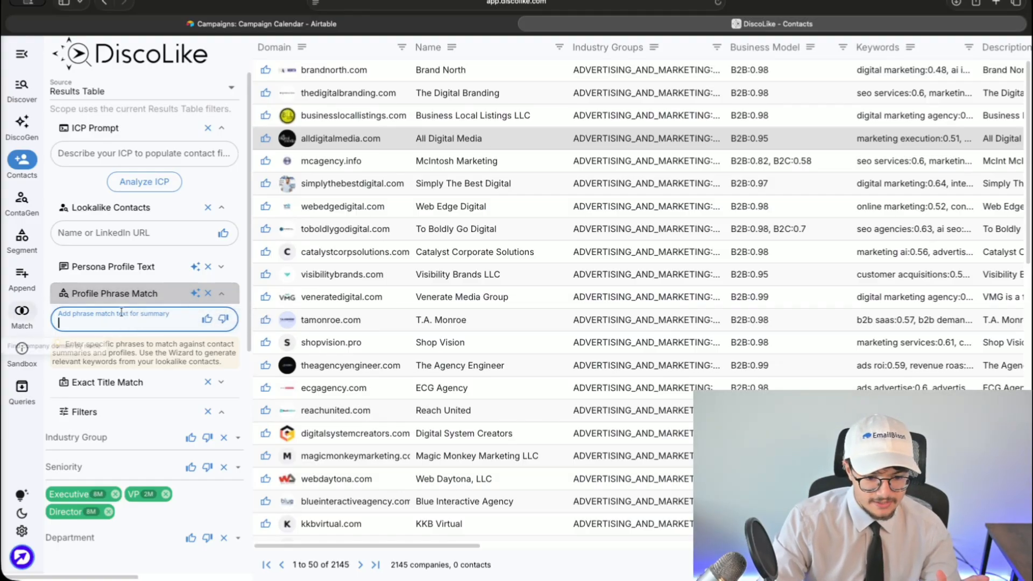
drag(56, 344, 238, 362)
click(115, 320)
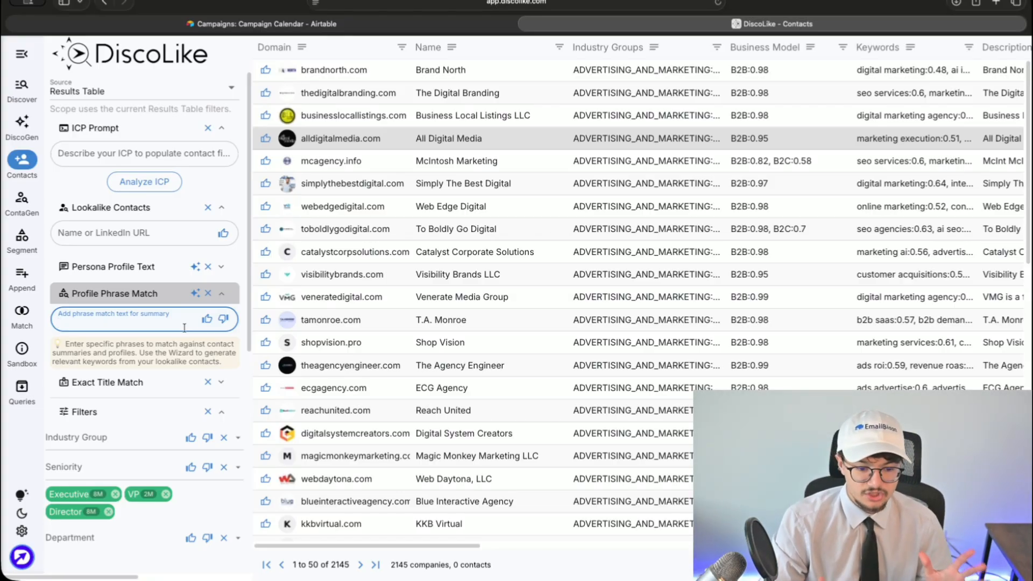
- Enter persona text 'leadership, owner, founder, president, decision maker in marketing/growth department'
click(139, 267)
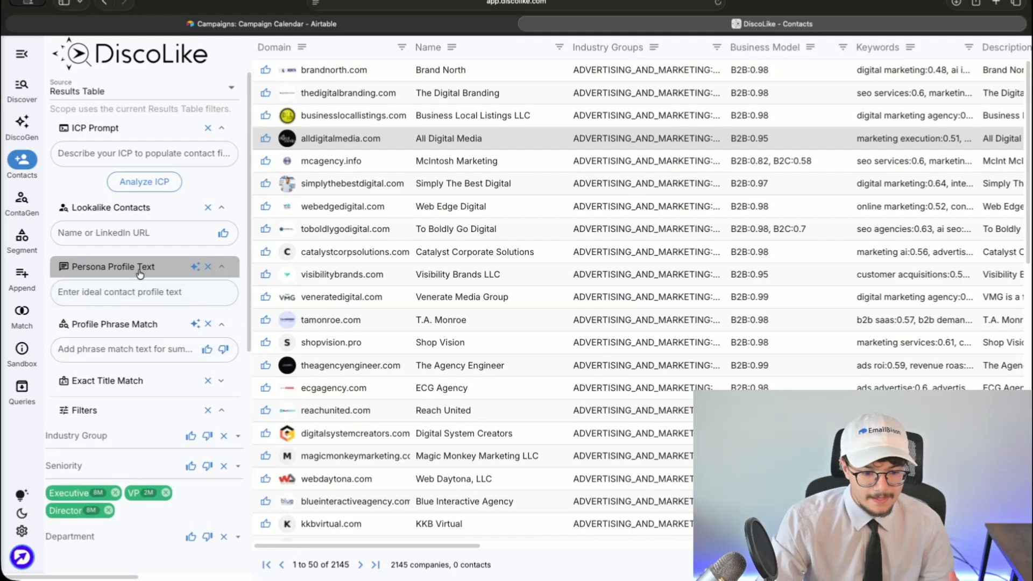
click(128, 333)
click(142, 274)
click(89, 293)
click(89, 294)
click(115, 270)
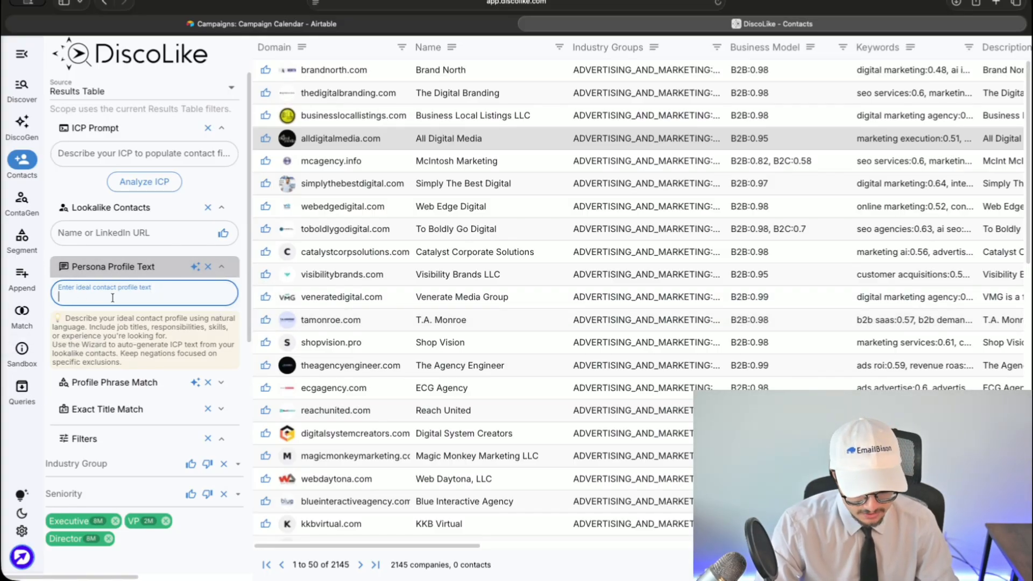
text(leadersh)
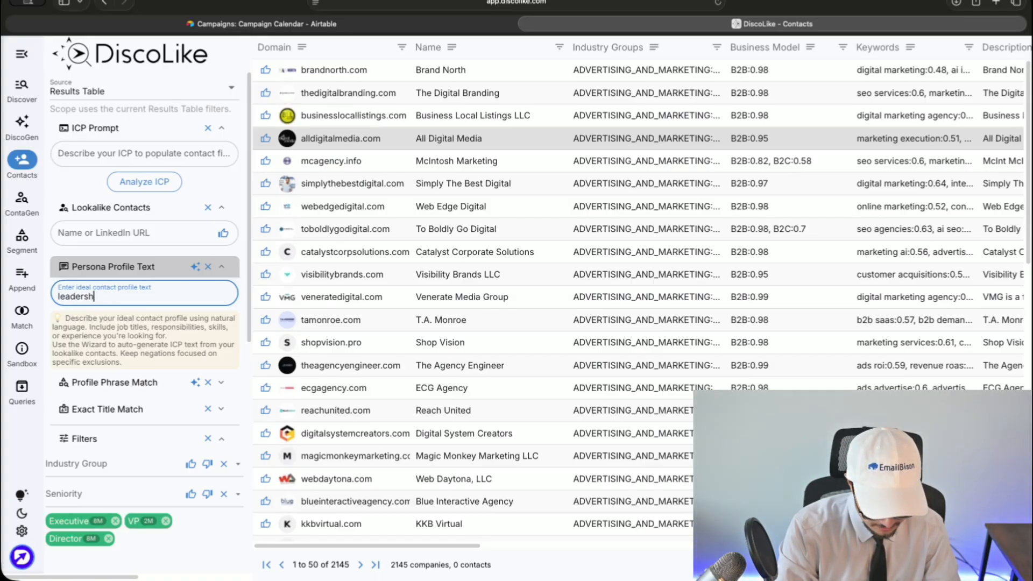
text(ip, owner, found)
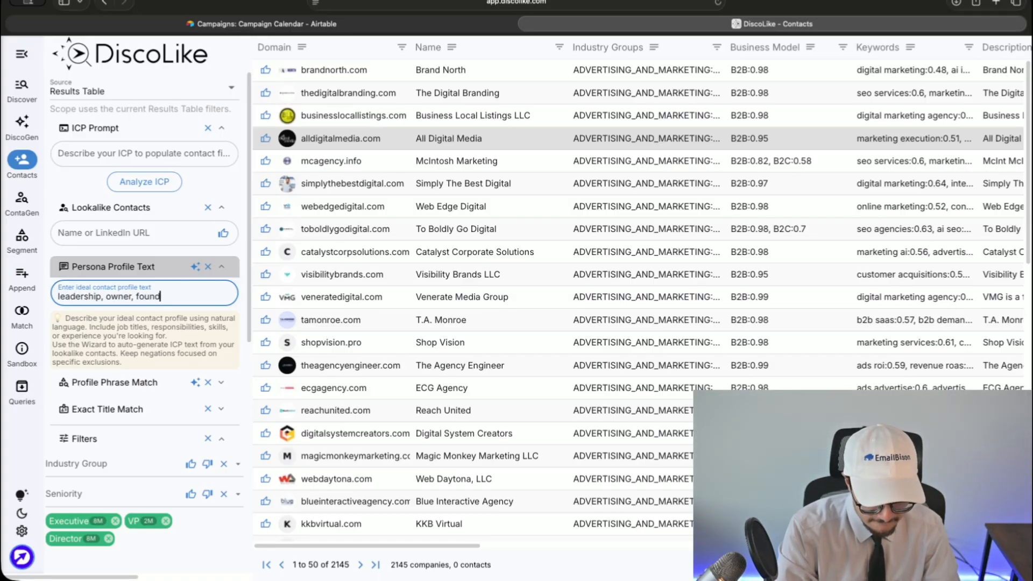
text(er, president, decision )
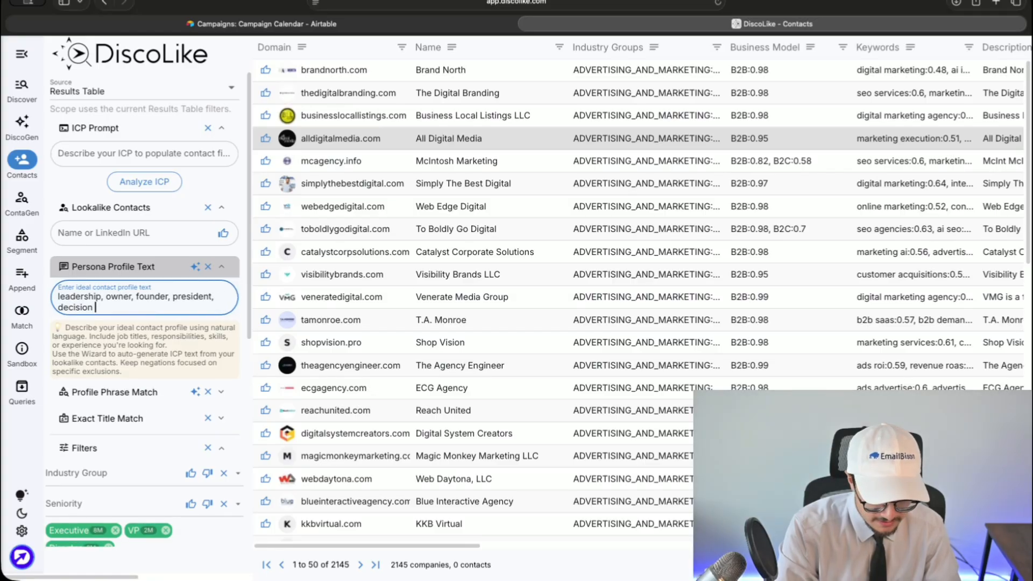
text(maker in marketing/growth )
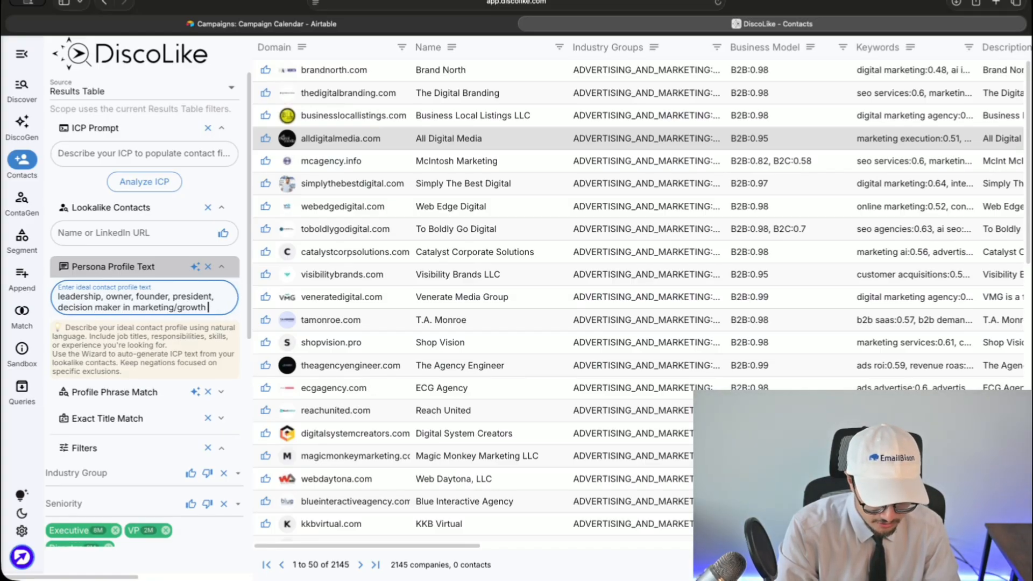
text(services.)
key(alt+BackSpace)
text(department)
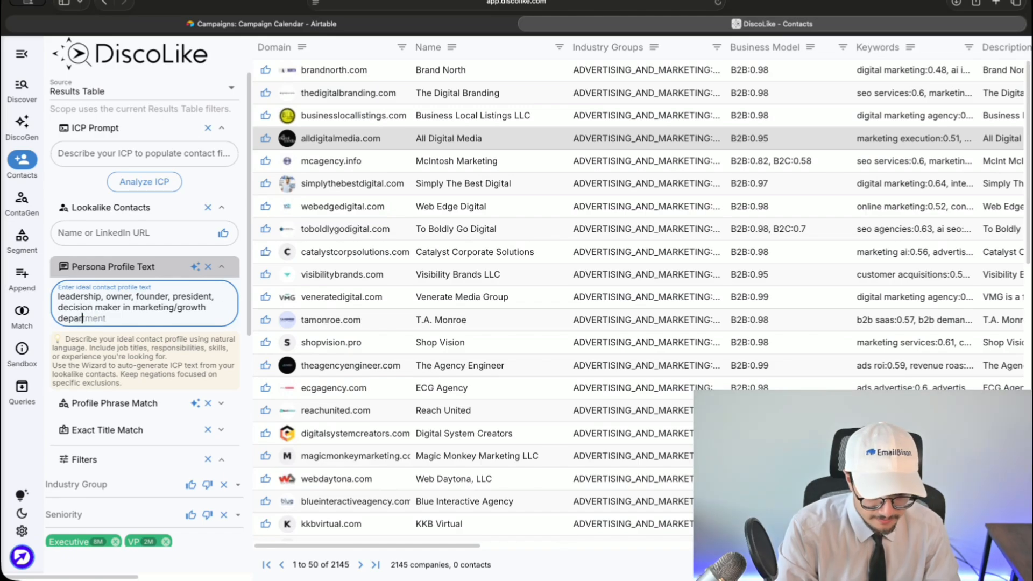
scroll(147, 398, down, 10)
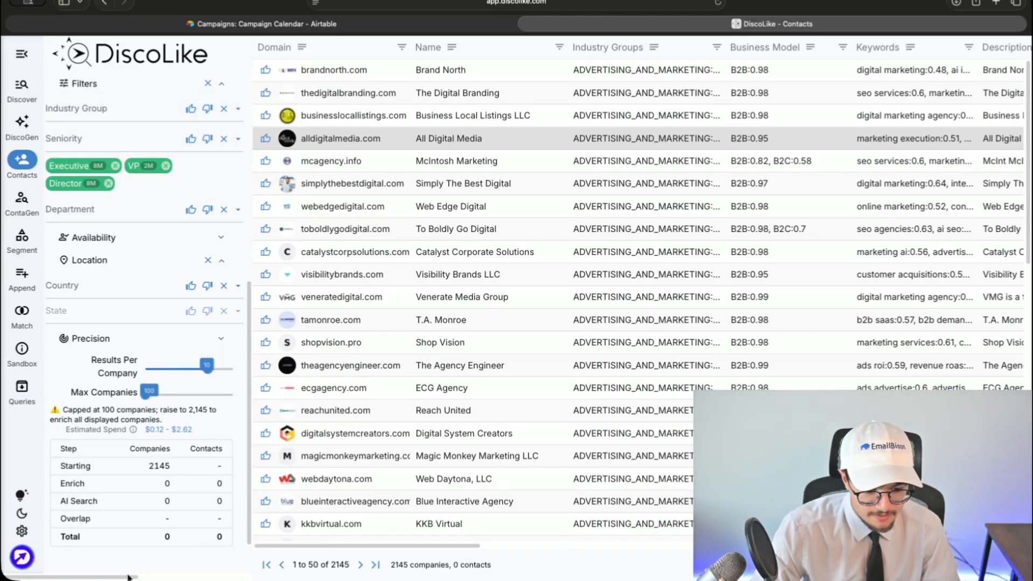
- Submit the contact search and browse the 404 decision-maker contacts returned
scroll(156, 501, right, 5)
click(163, 52)
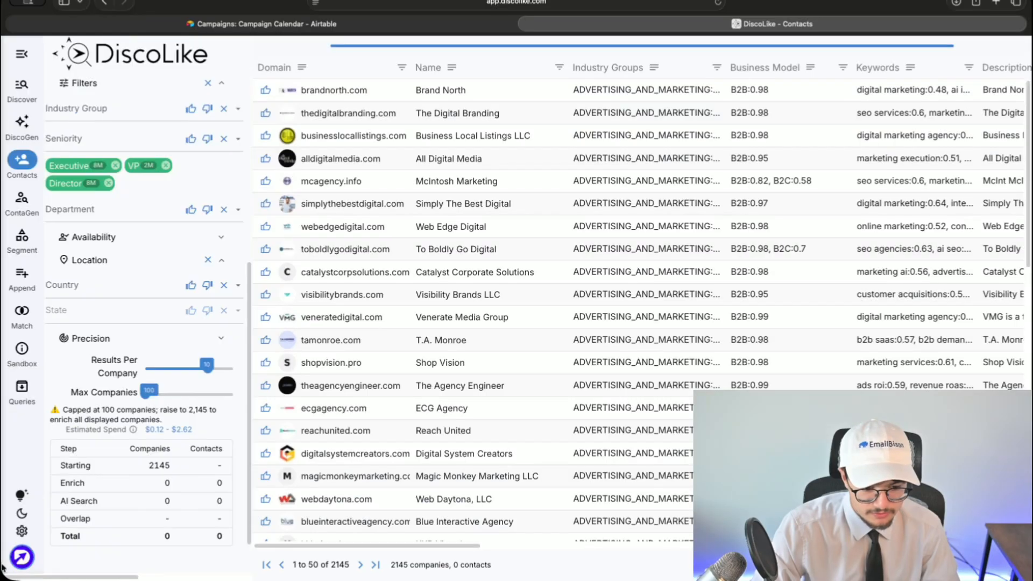
scroll(154, 431, up, 1)
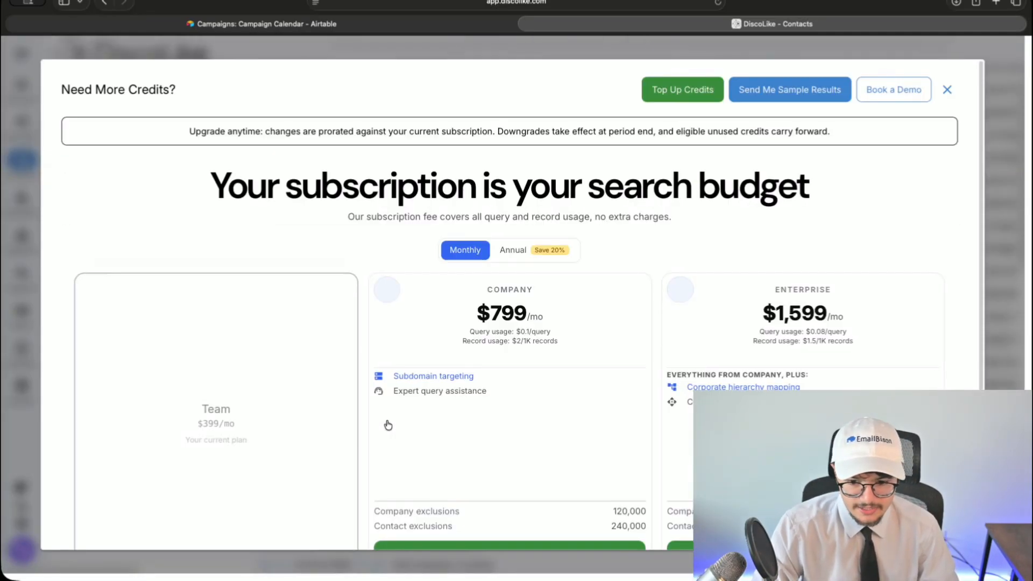
scroll(388, 428, down, 3)
scroll(388, 431, up, 3)
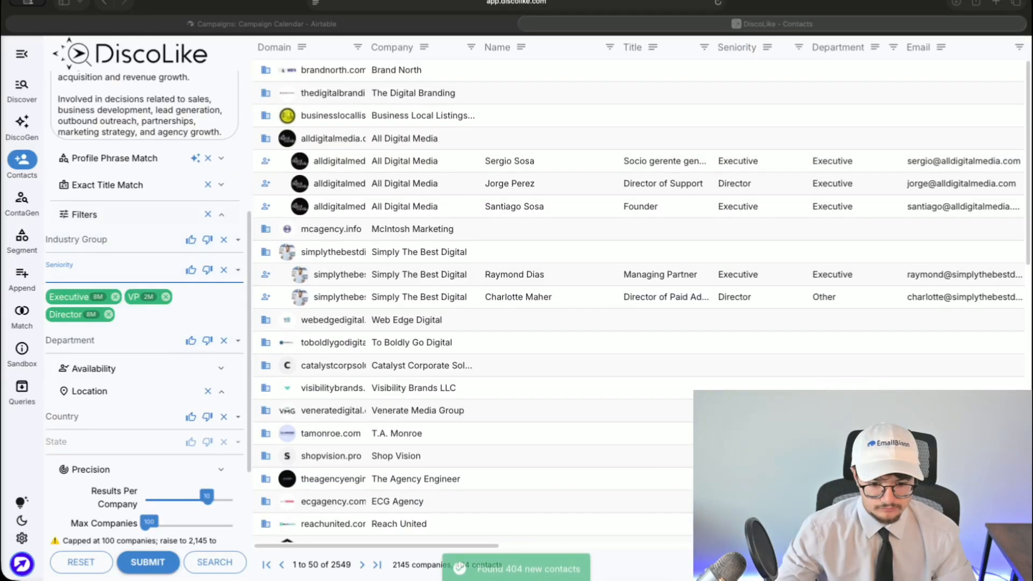
scroll(75, 358, down, 1)
scroll(75, 358, up, 5)
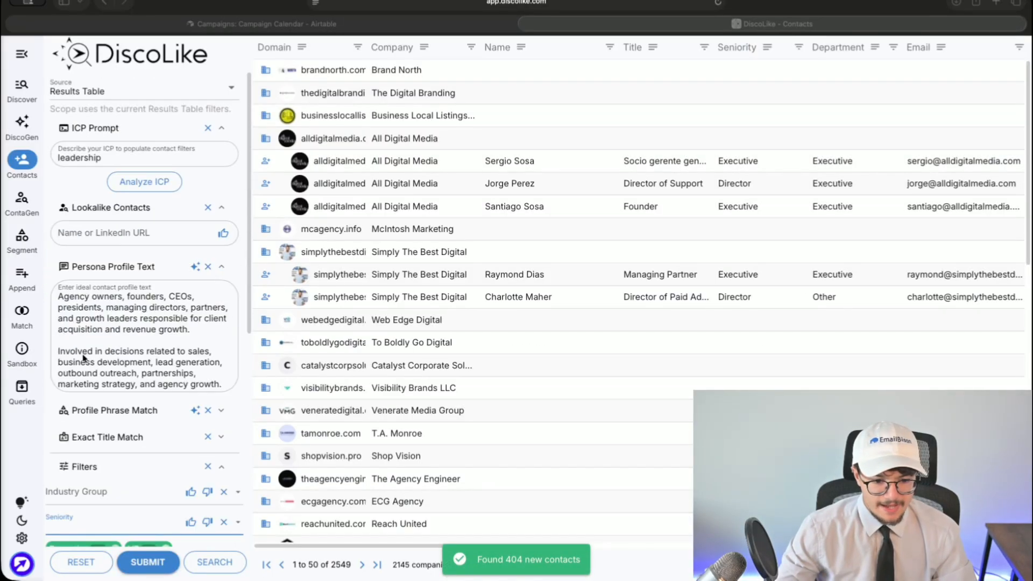
scroll(116, 337, down, 3)
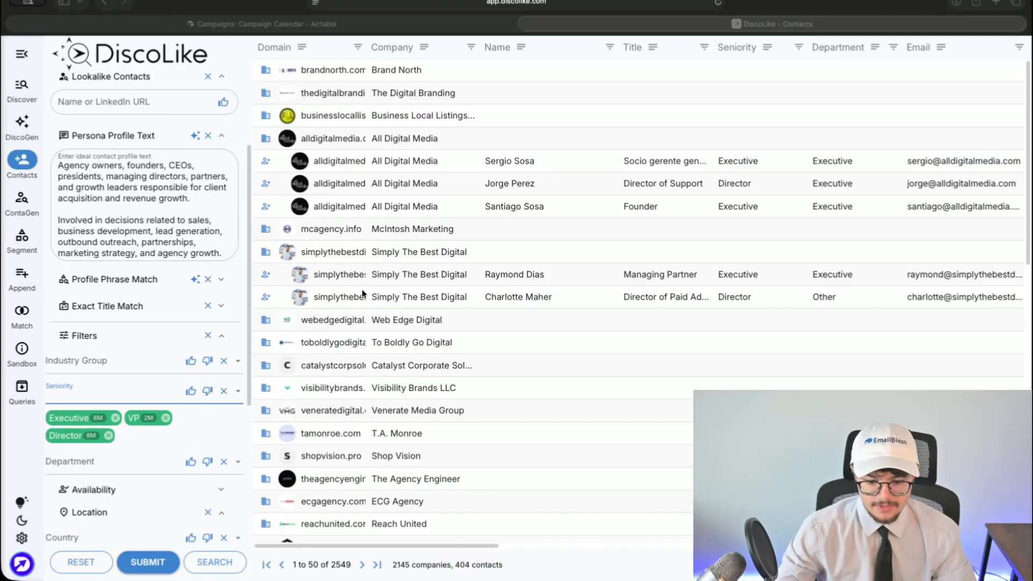
- Browse the first 50 contact rows, then advance to rows 51–100
click(455, 569)
scroll(442, 509, down, 8)
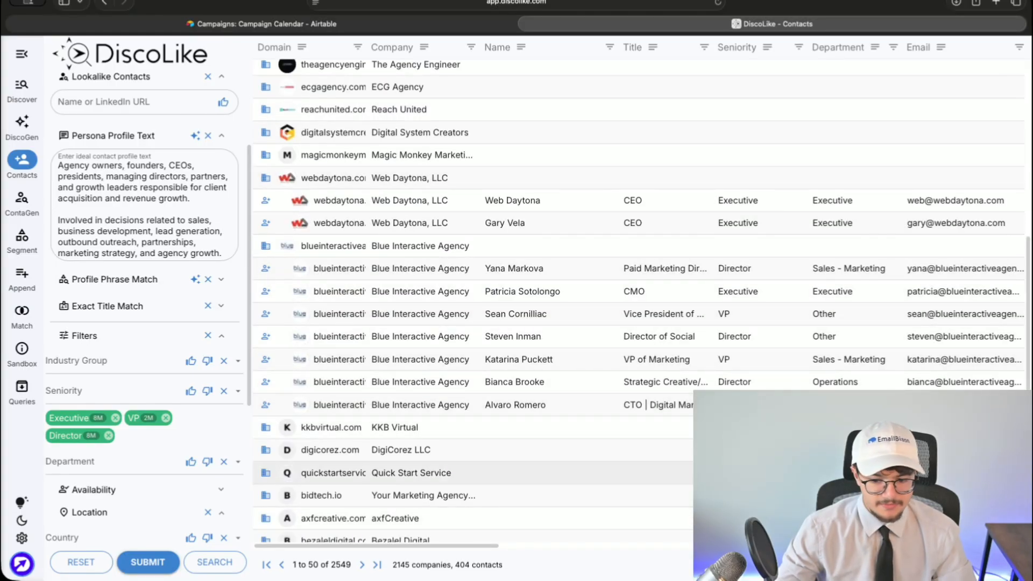
scroll(239, 466, down, 5)
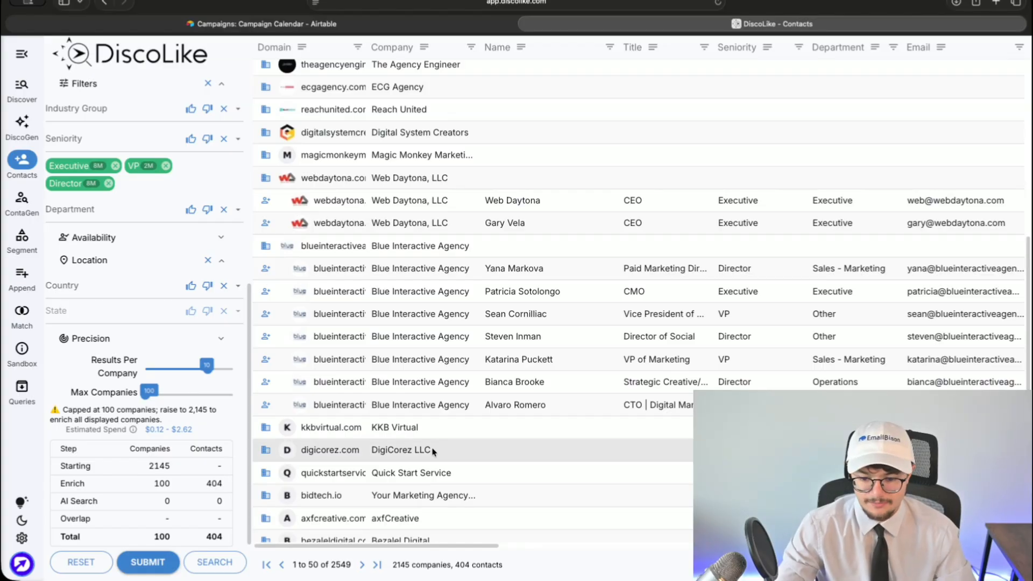
scroll(430, 449, up, 8)
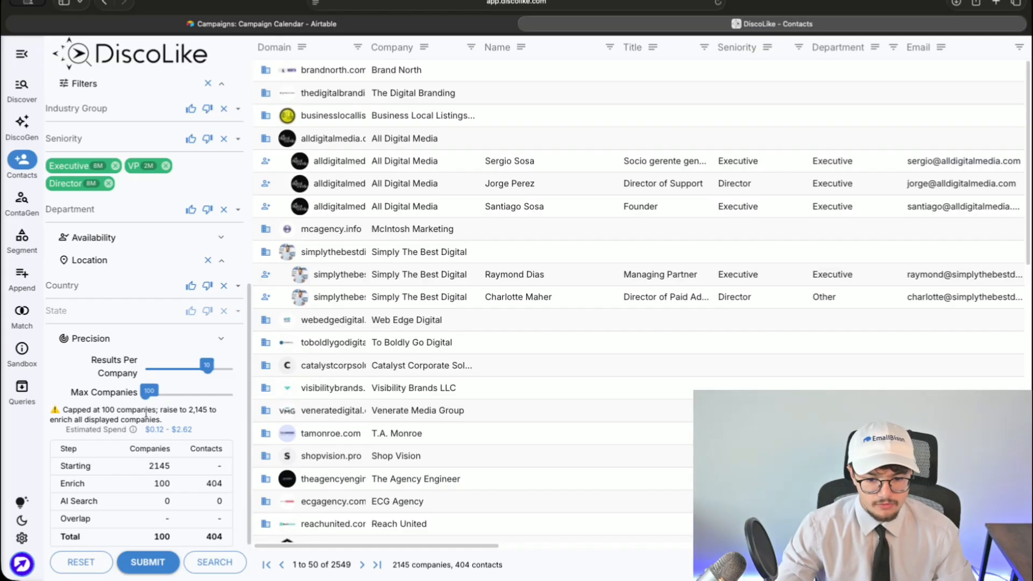
scroll(323, 485, down, 8)
click(362, 565)
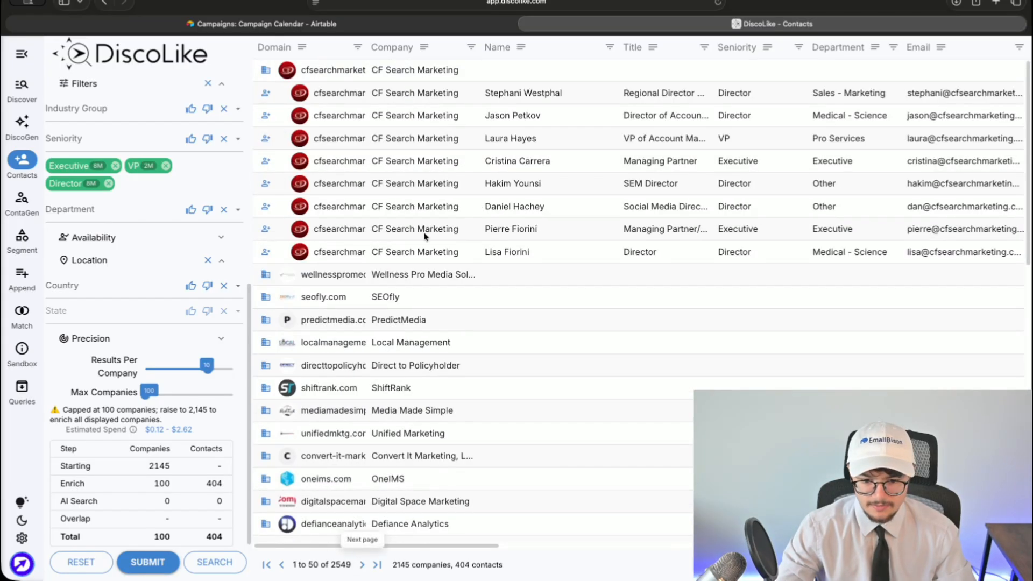
scroll(661, 253, down, 10)
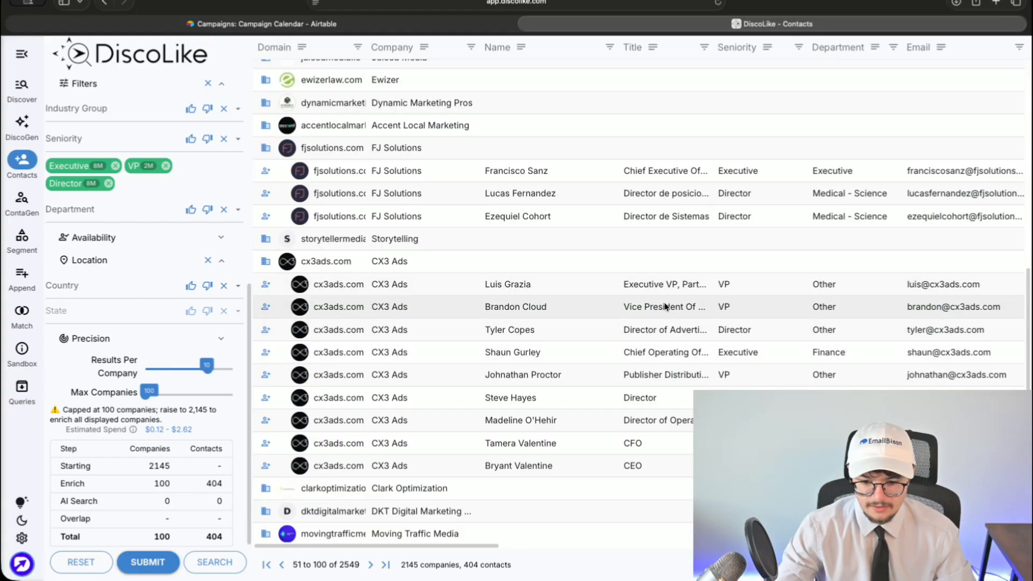
scroll(666, 401, down, 3)
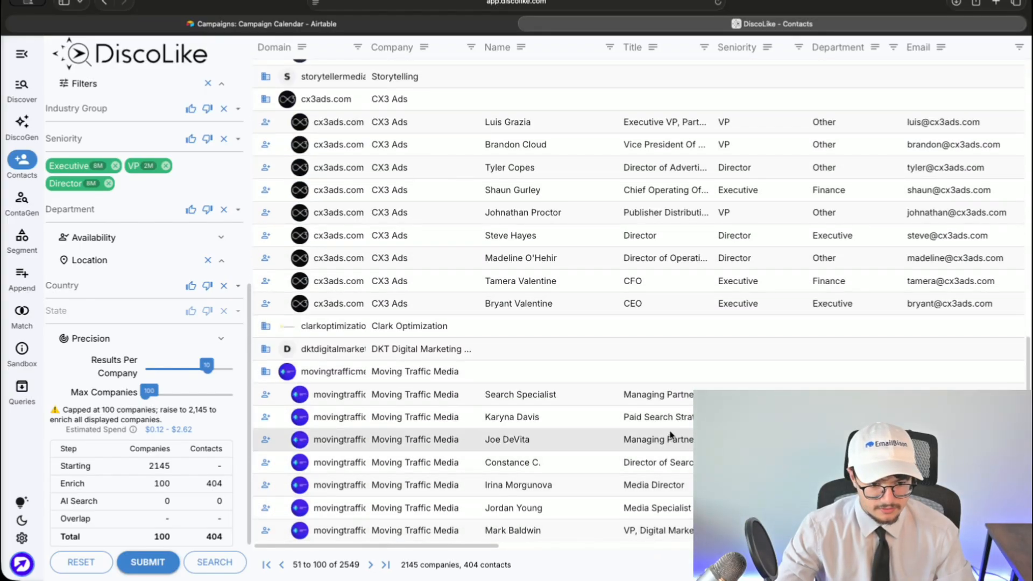
- Jump to the last page of contact results, then return to the first page
scroll(162, 398, up, 1)
mouse_move(150, 411)
mouse_down()
mouse_move(167, 404)
mouse_move(160, 410)
mouse_up()
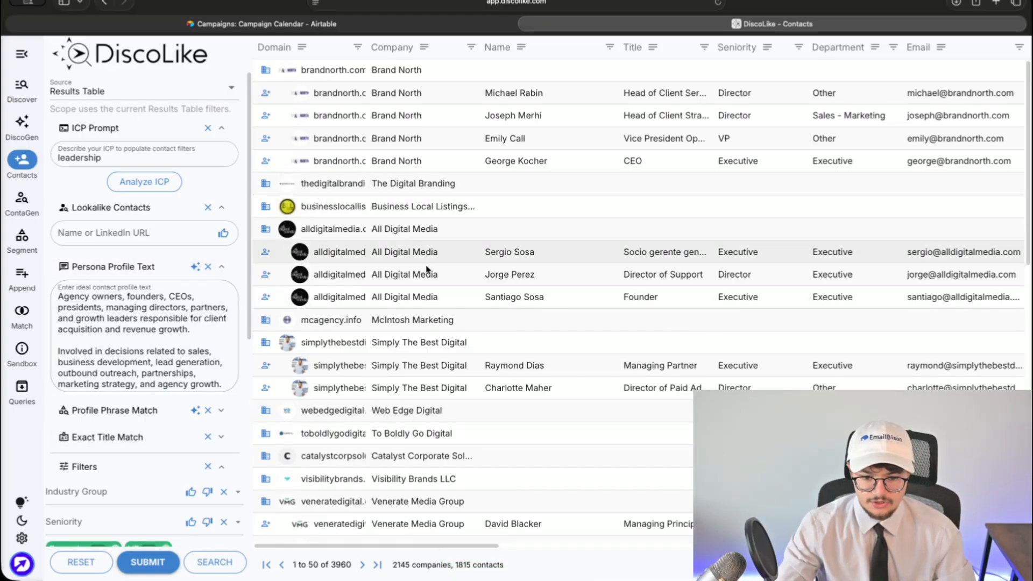
scroll(375, 323, down, 10)
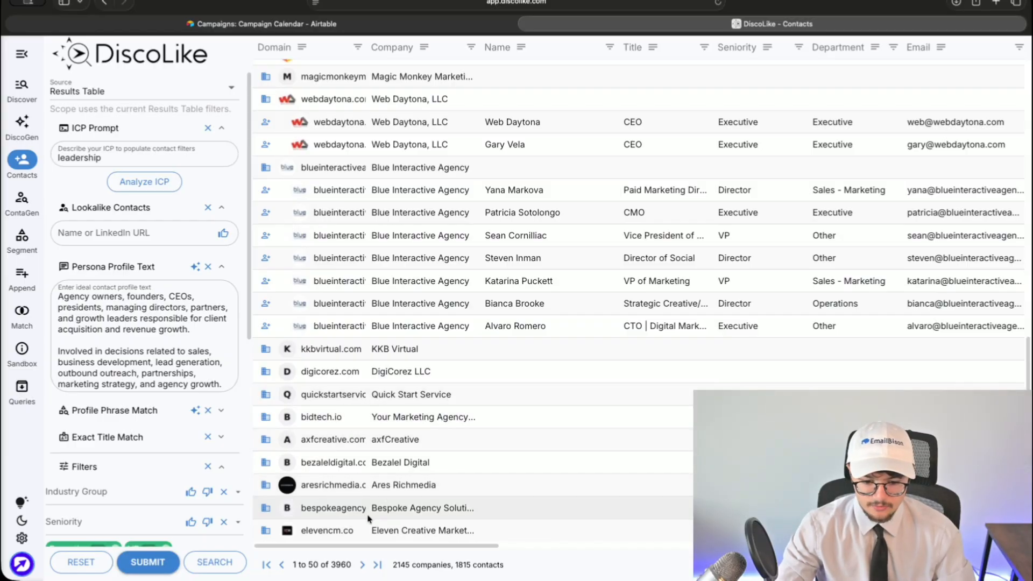
click(377, 565)
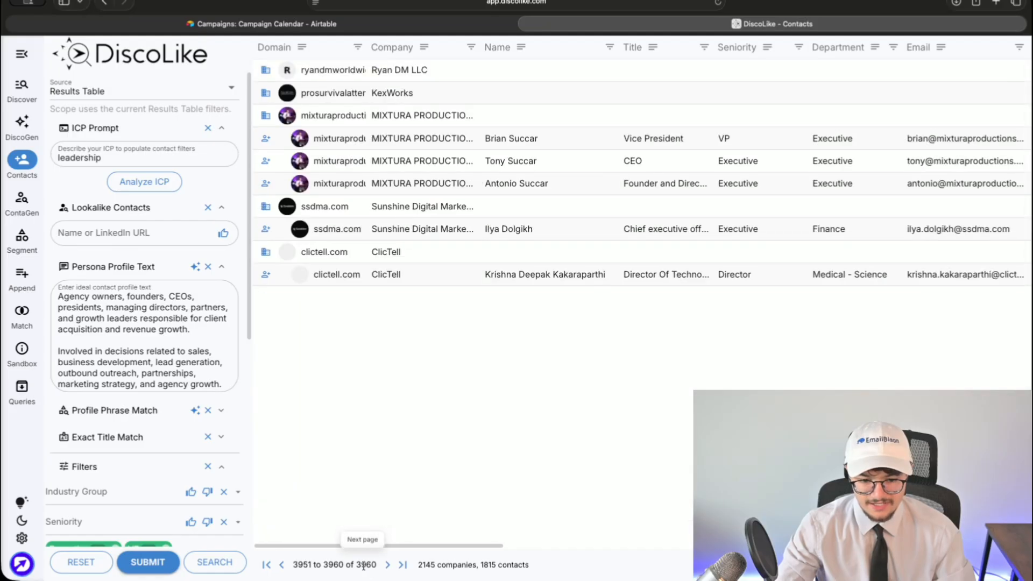
click(281, 564)
click(267, 565)
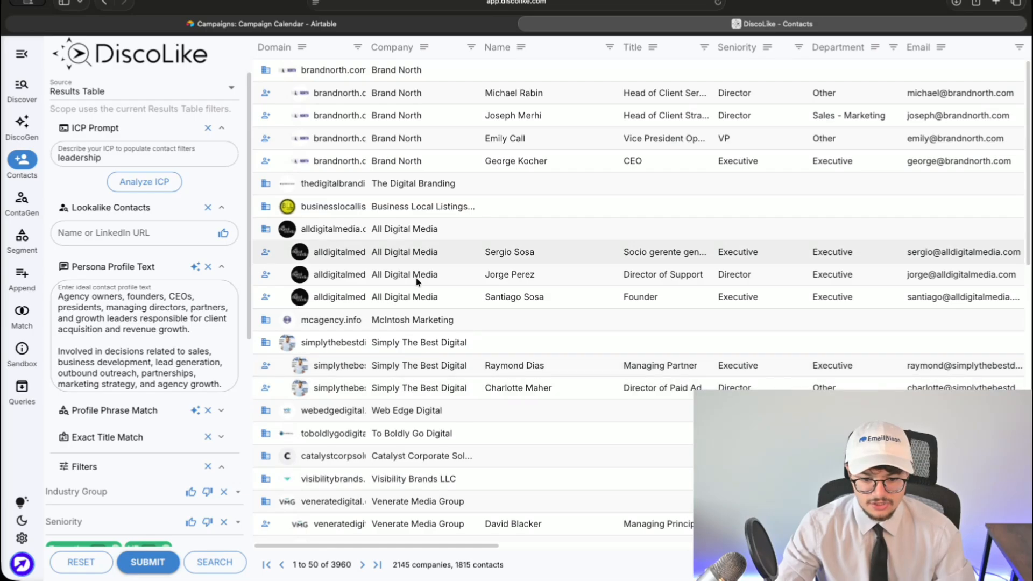
- Review the results table and filter sidebar totals, then open a new browser tab
scroll(423, 379, down, 3)
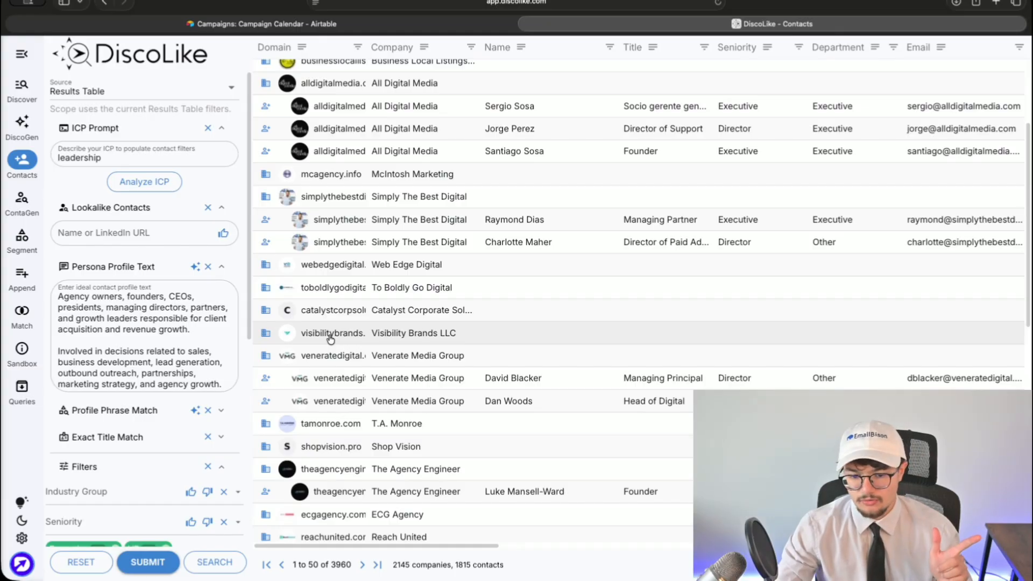
scroll(331, 338, down, 3)
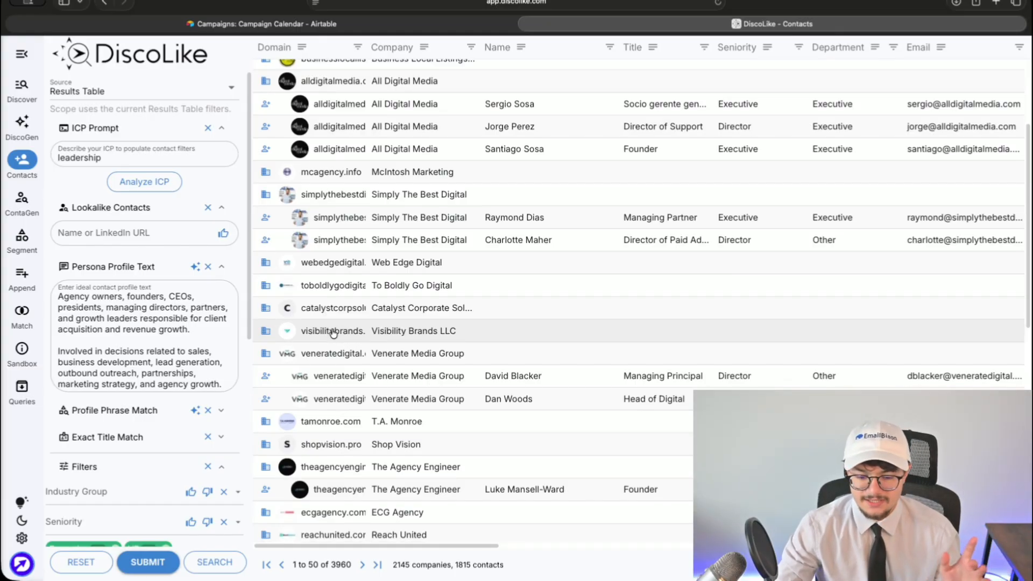
scroll(537, 327, down, 5)
scroll(539, 329, up, 12)
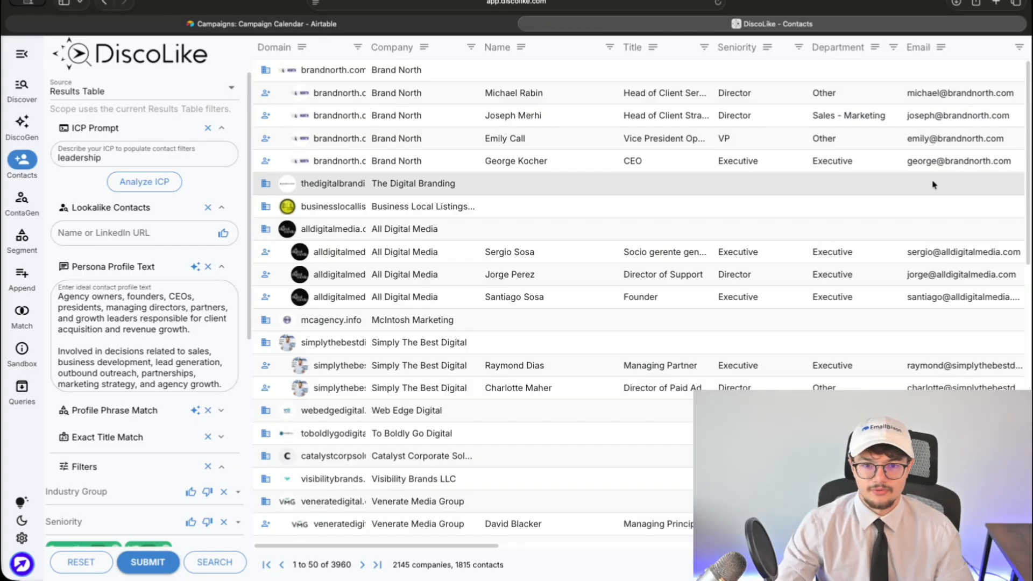
scroll(214, 487, down, 5)
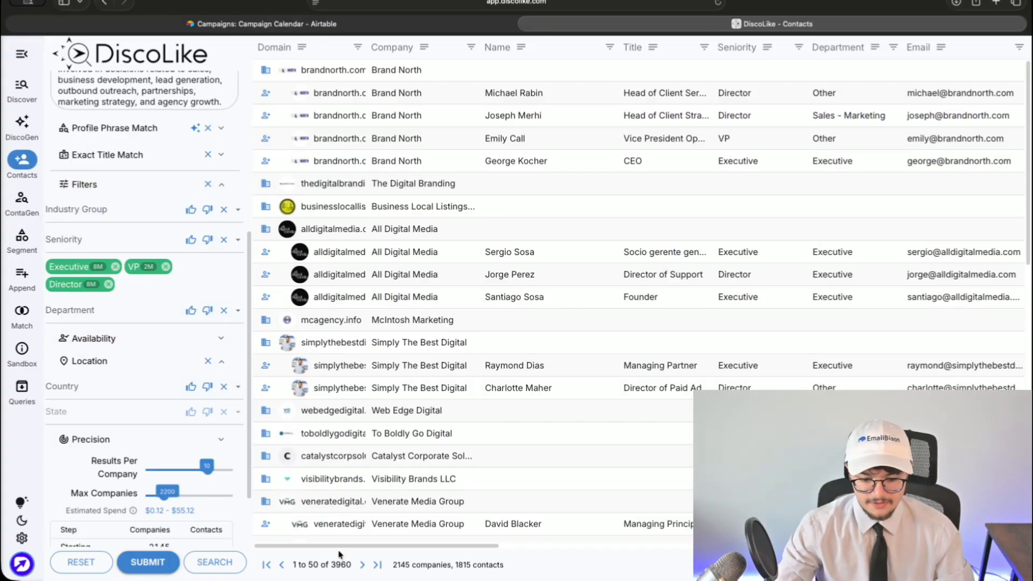
drag(392, 561, 530, 563)
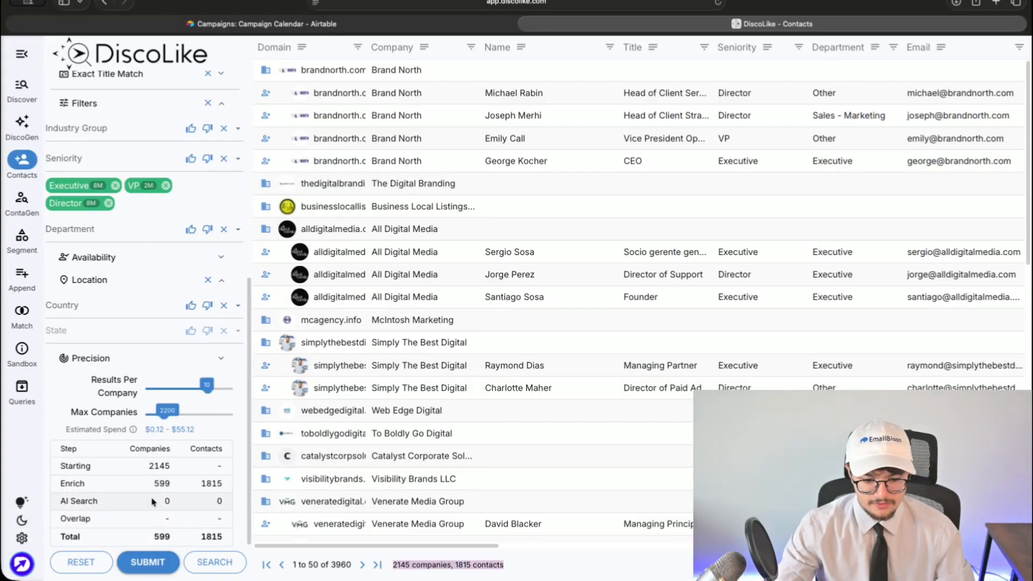
scroll(706, 522, right, 12)
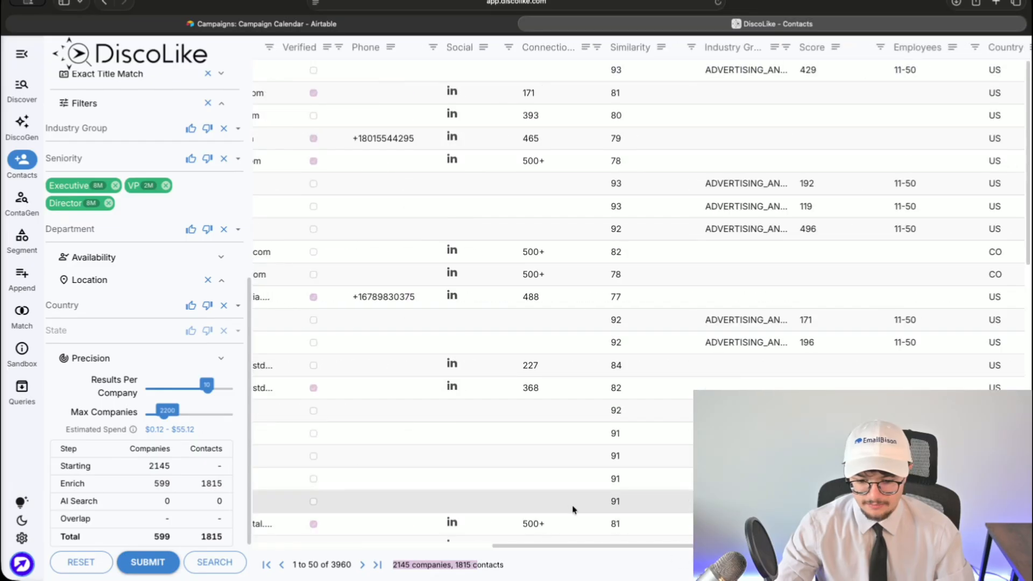
click(544, 505)
drag(513, 518, 198, 543)
click(565, 563)
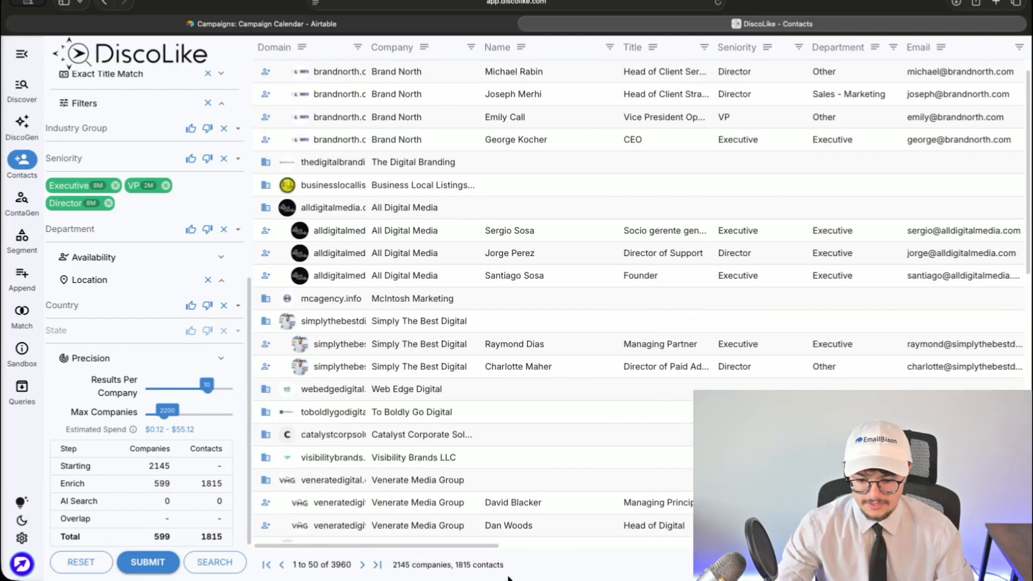
click(991, 2)
- Load the LeadMagic site and sign in with the account e-mail
text(leadmagic)
key(Return)
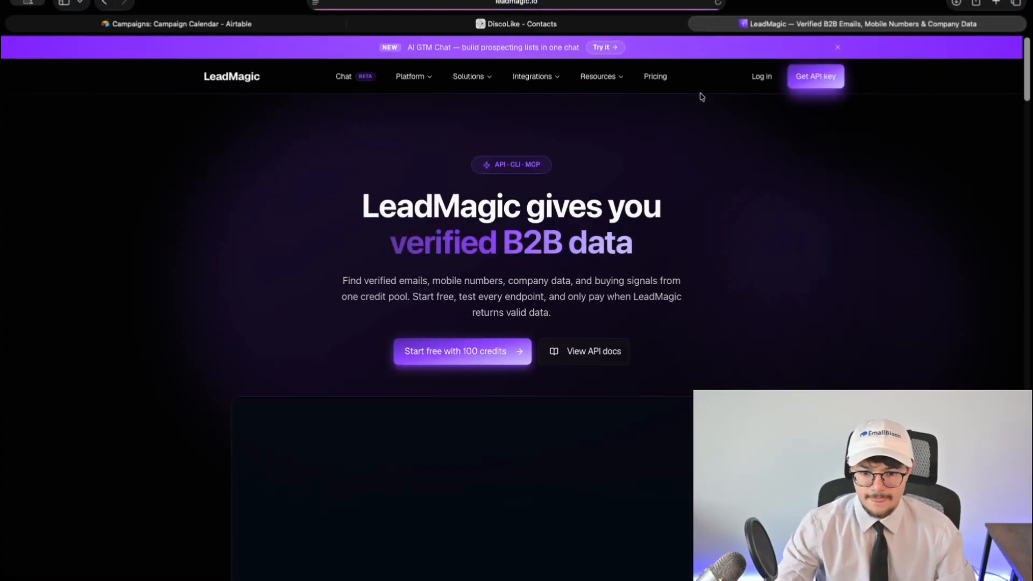
click(761, 77)
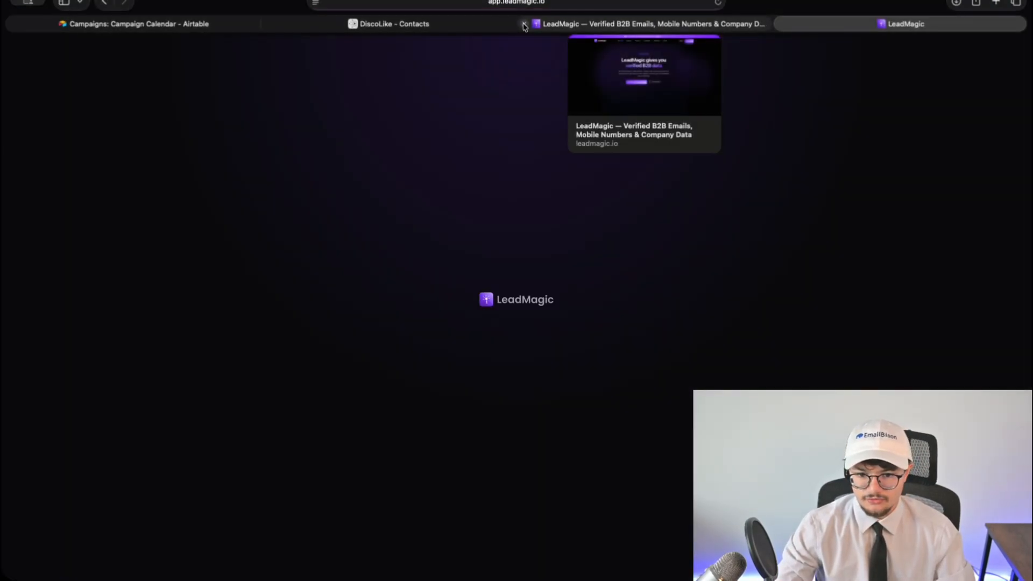
click(523, 27)
click(483, 335)
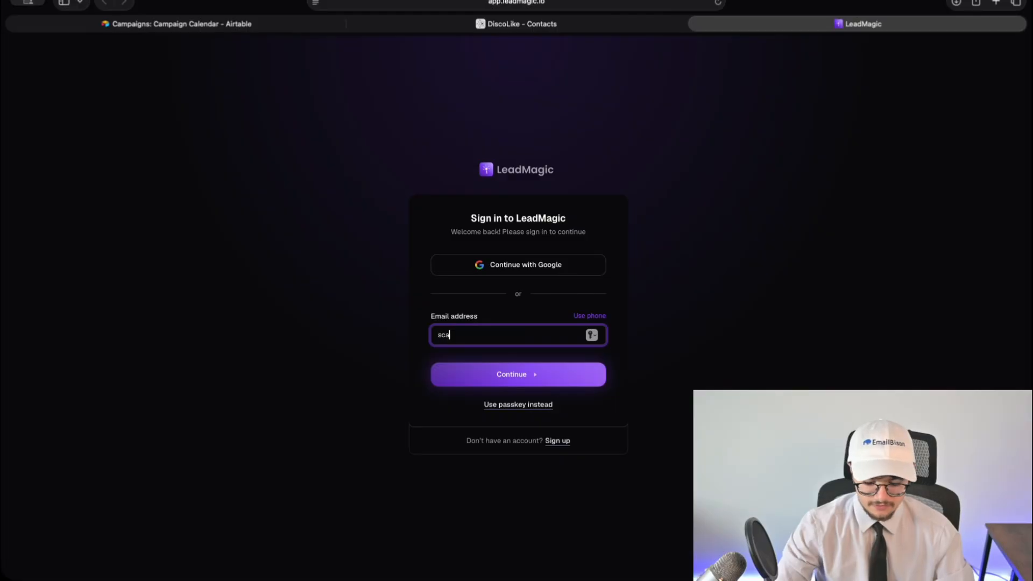
key(Return)
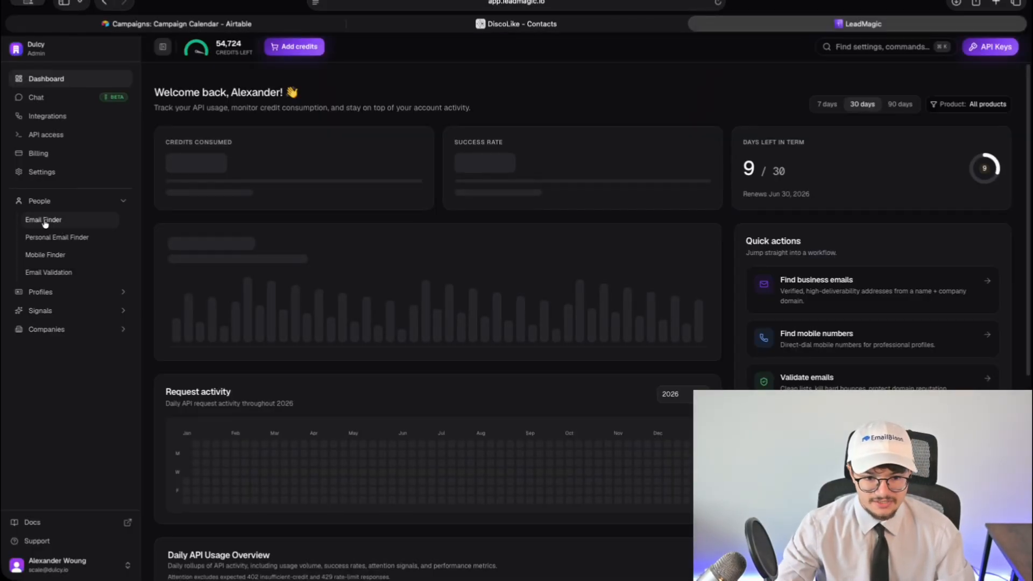
- Upload the DiscoLike contacts CSV to LeadMagic's Email Finder
click(45, 223)
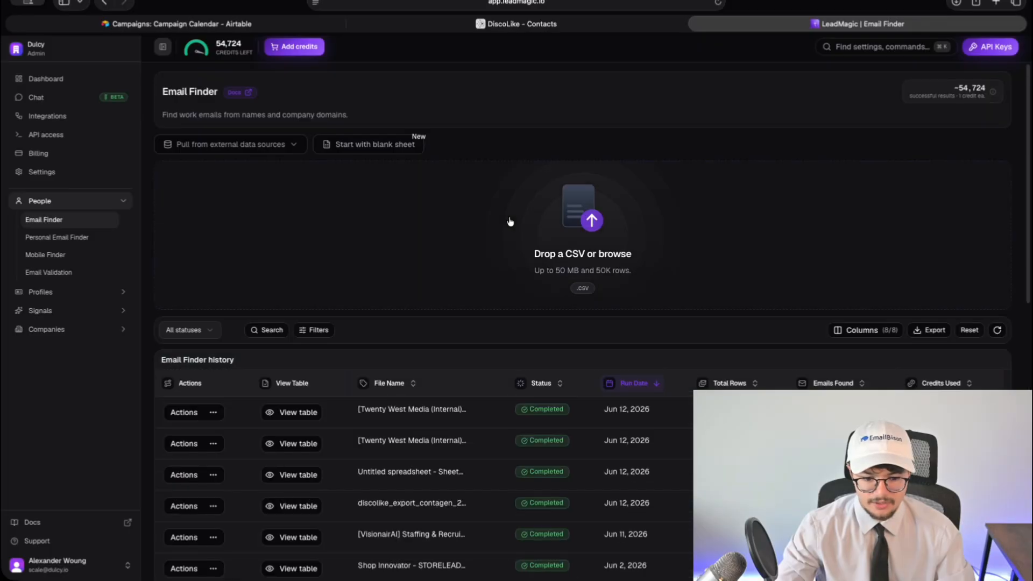
click(597, 240)
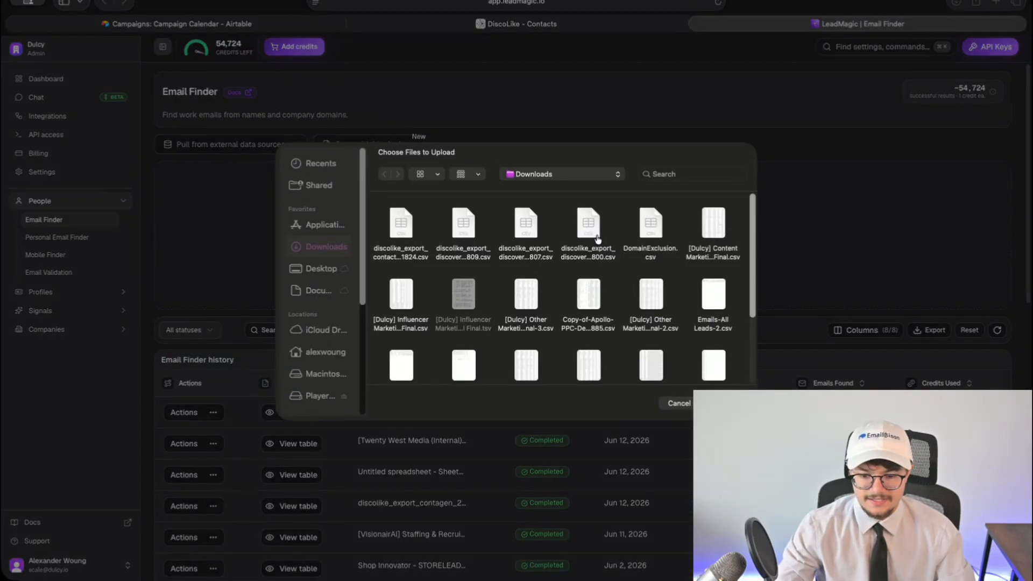
double_click(398, 224)
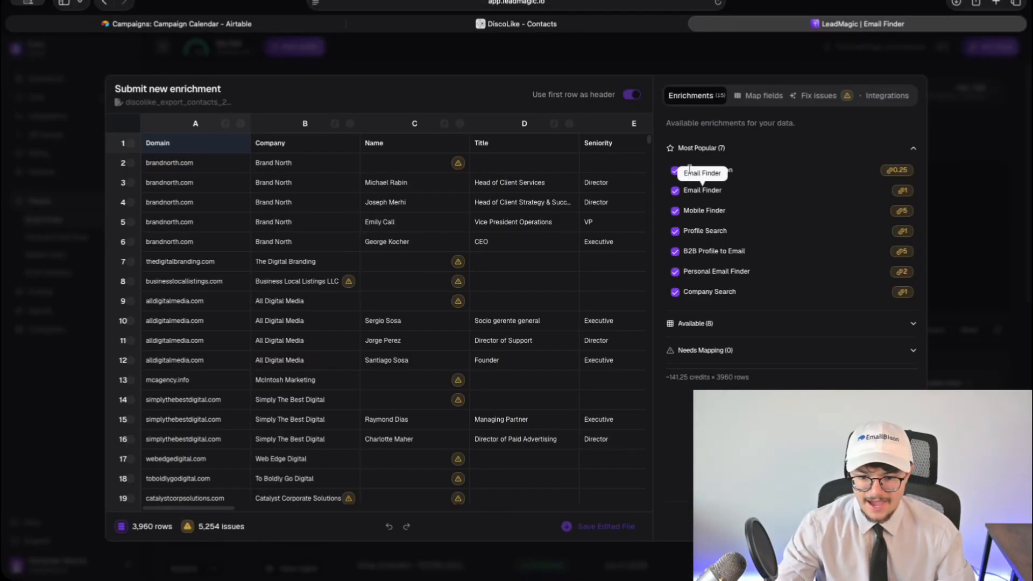
- Disable every enrichment except Email Finder for the upload
click(719, 170)
click(715, 190)
click(713, 211)
click(711, 231)
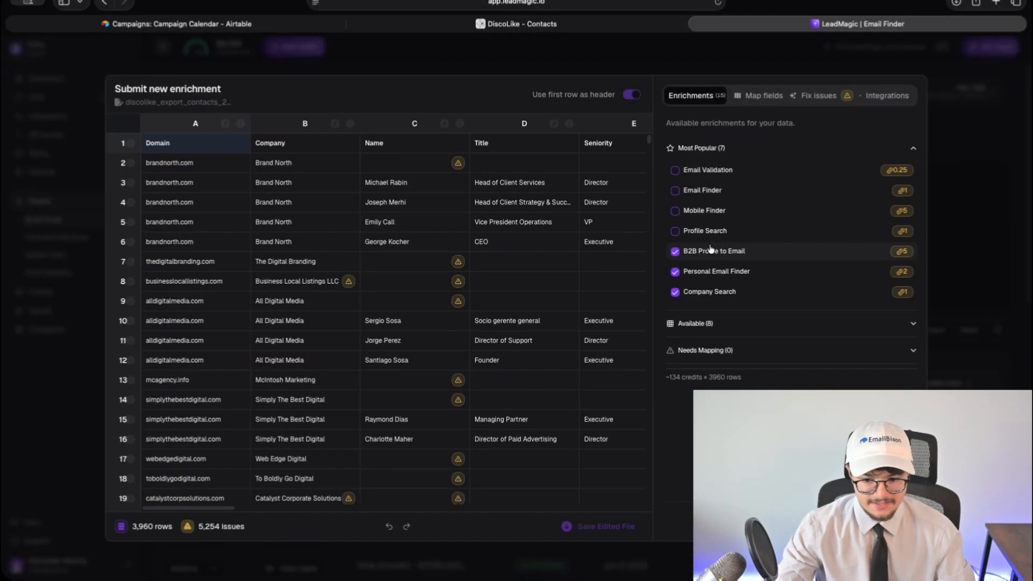
click(711, 251)
click(716, 271)
click(711, 291)
click(695, 323)
click(712, 365)
click(700, 385)
click(681, 407)
click(681, 427)
click(681, 447)
click(681, 468)
click(681, 488)
click(711, 192)
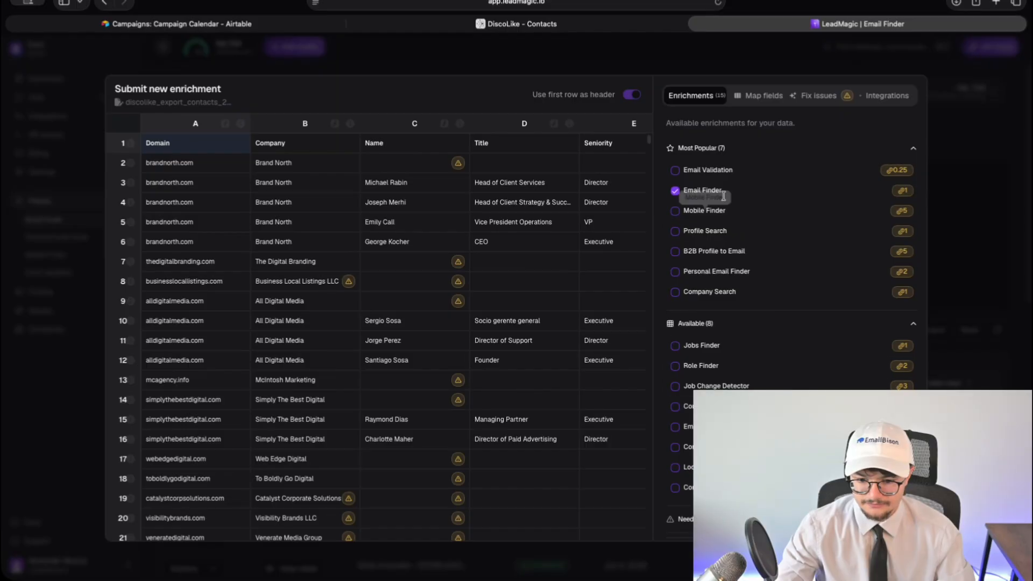
click(718, 148)
click(738, 175)
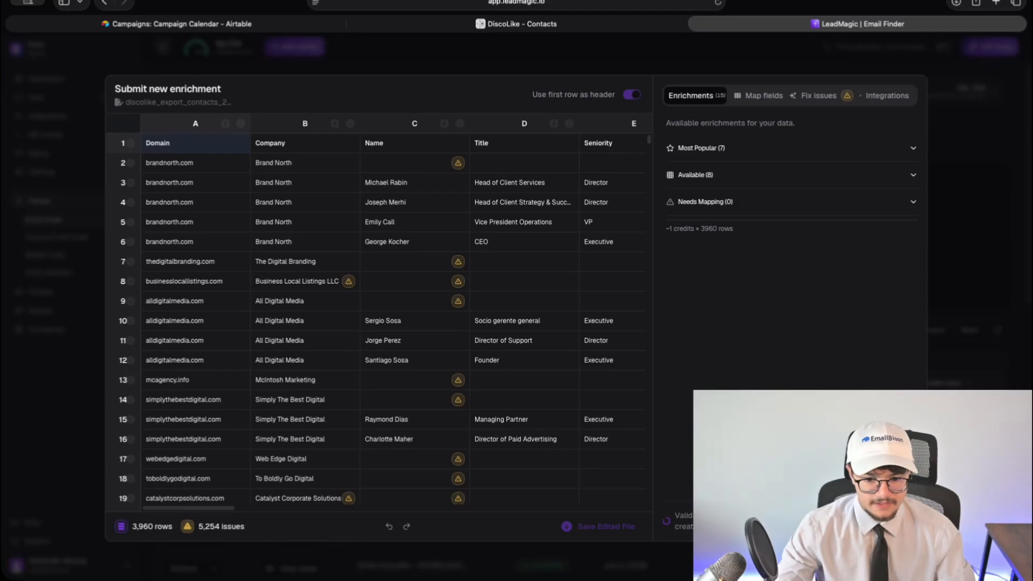
scroll(589, 452, down, 20)
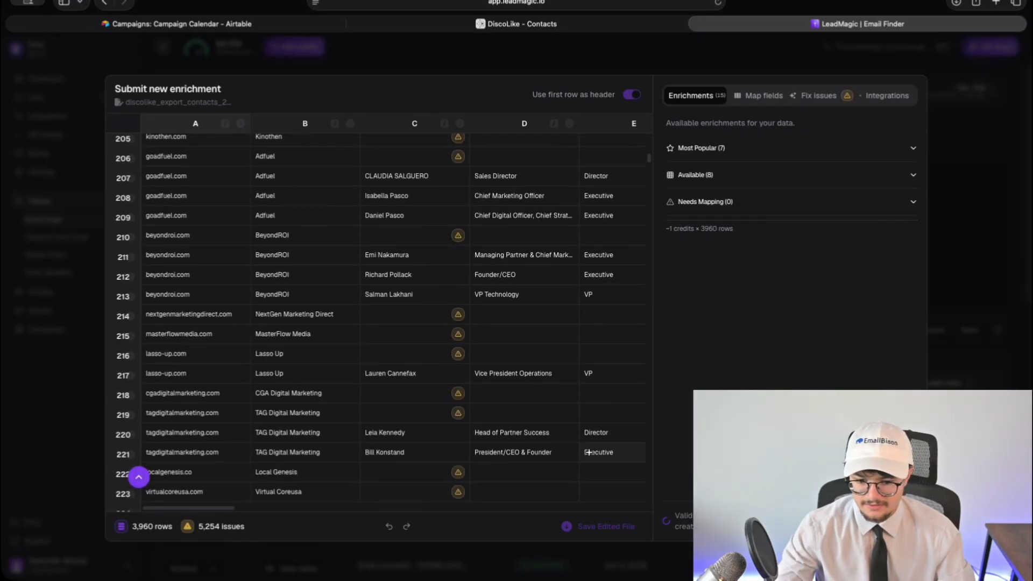
scroll(588, 452, up, 20)
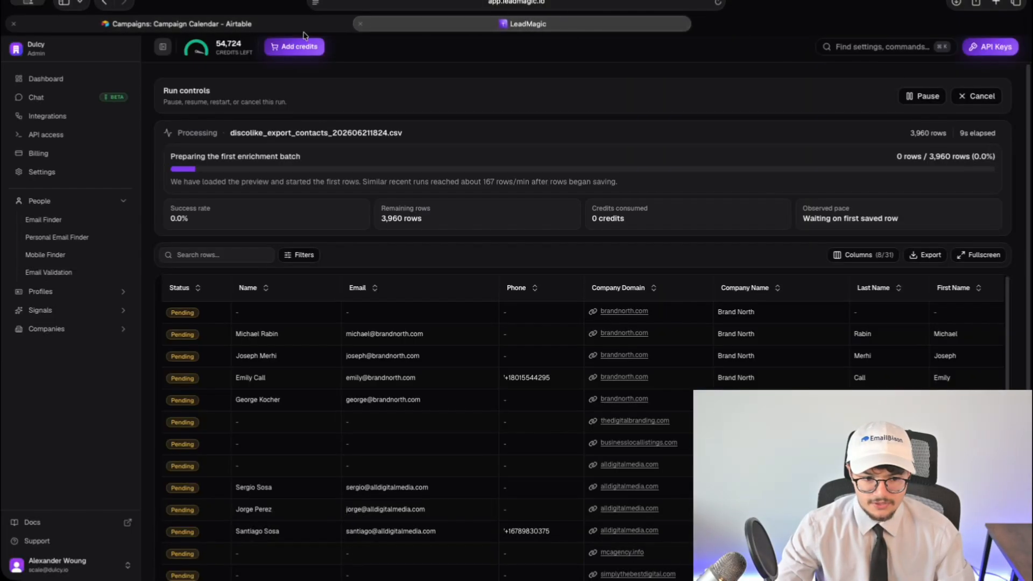
- Check the Airtable campaign record, then load Google Sheets in a new tab
click(334, 24)
click(369, 346)
scroll(371, 366, down, 10)
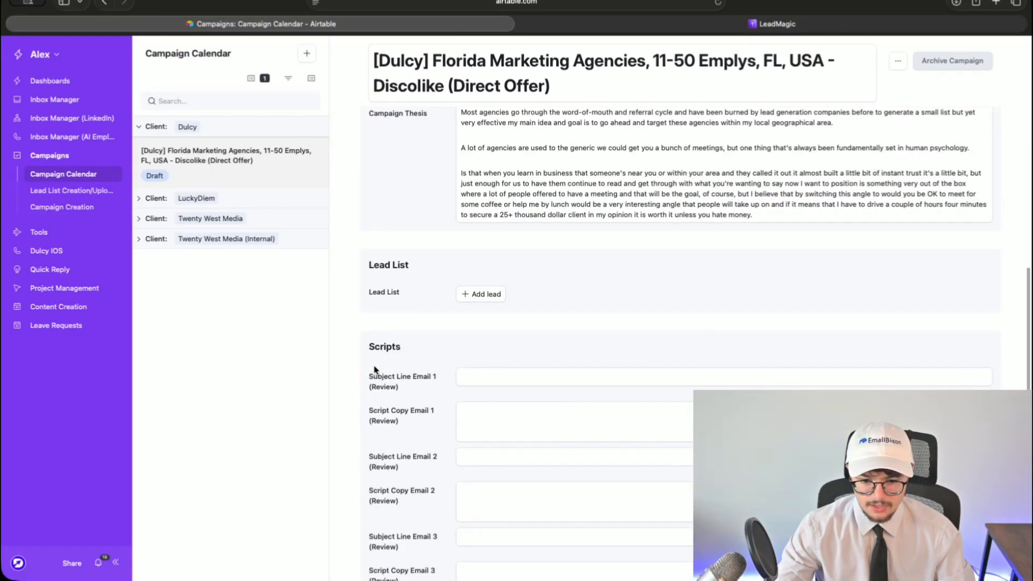
click(996, 3)
text(sh)
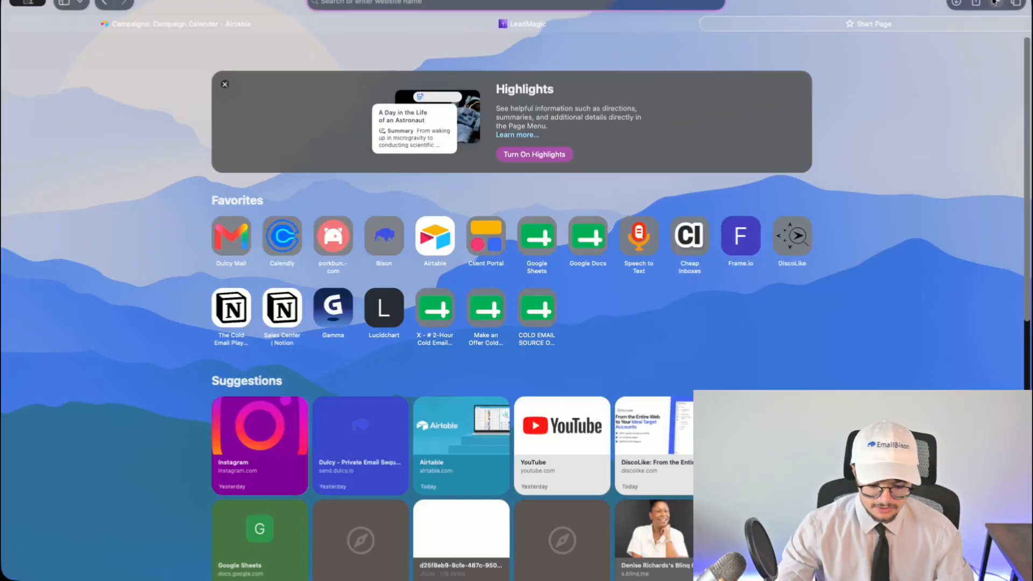
key(Return)
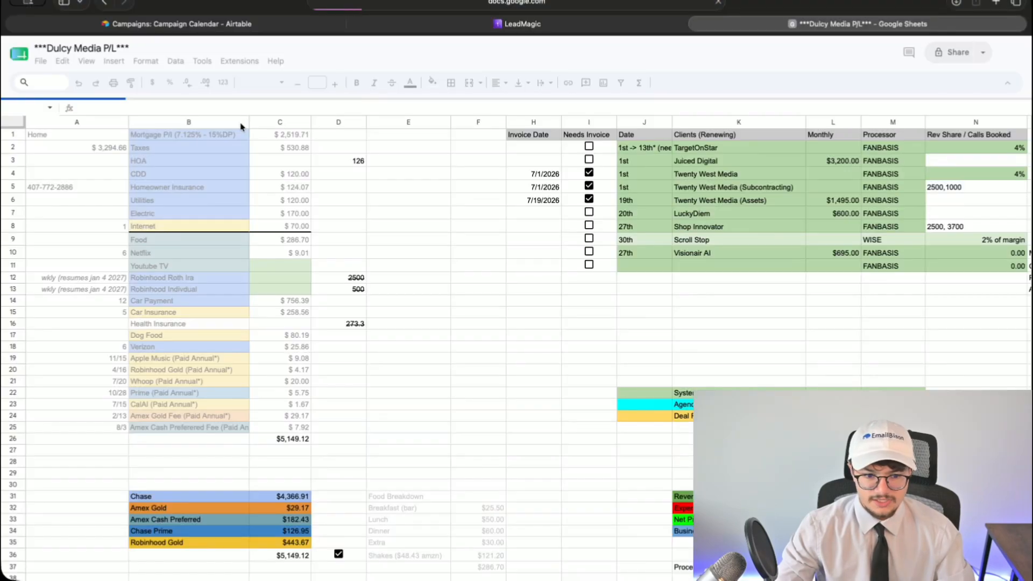
click(19, 54)
- Create a blank spreadsheet titled with the copied Airtable campaign name
click(247, 142)
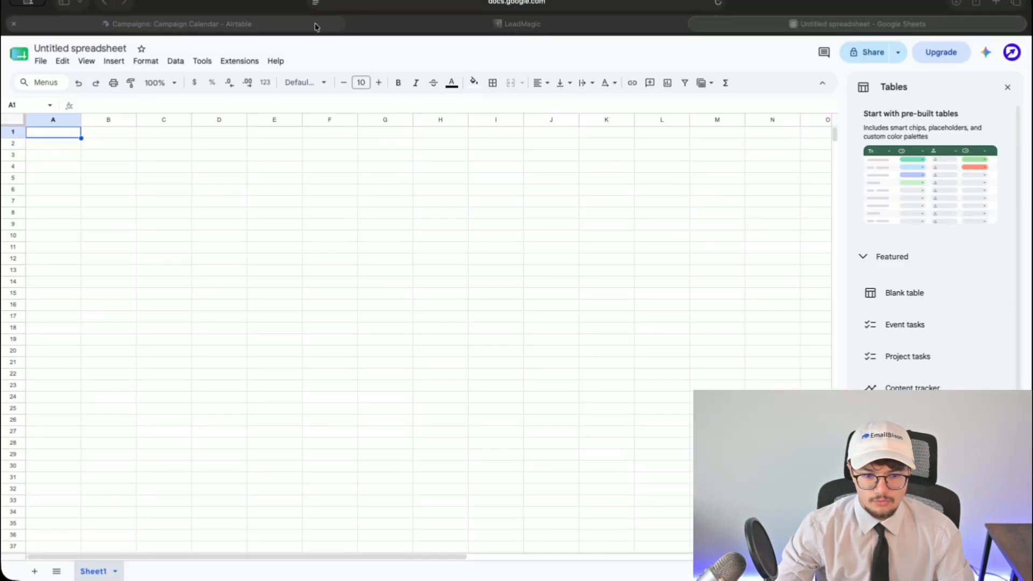
click(317, 27)
triple_click(451, 85)
key(cmd+c)
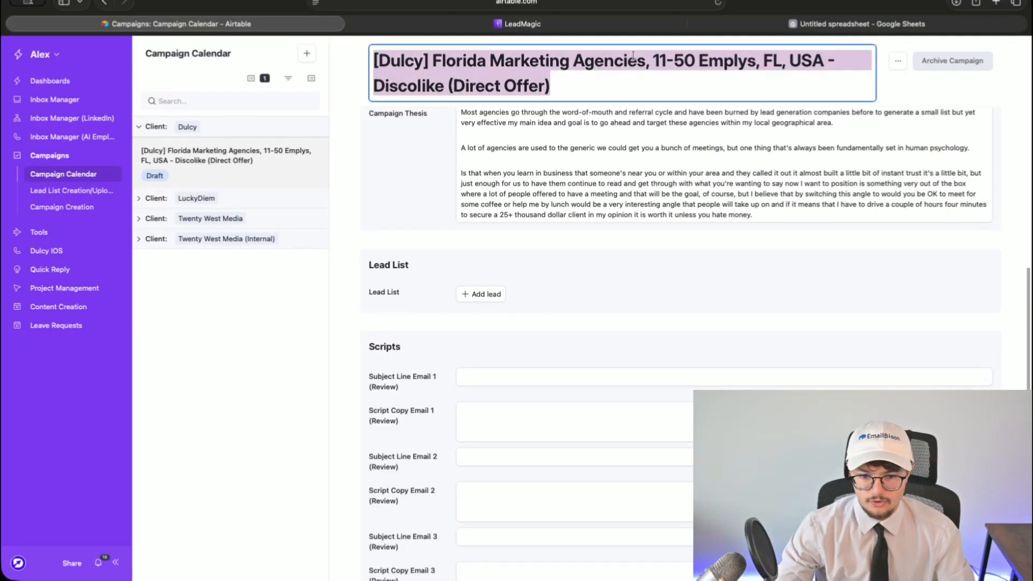
click(820, 25)
click(157, 54)
key(cmd+v)
click(177, 156)
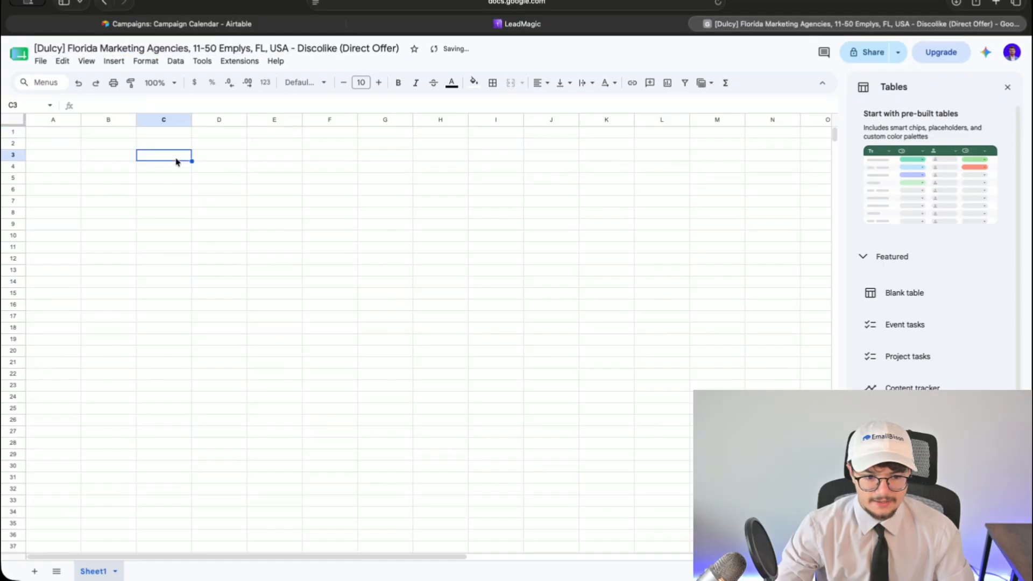
- Rename the first sheet to 'Company URLs'
click(114, 572)
click(98, 434)
text(Company )
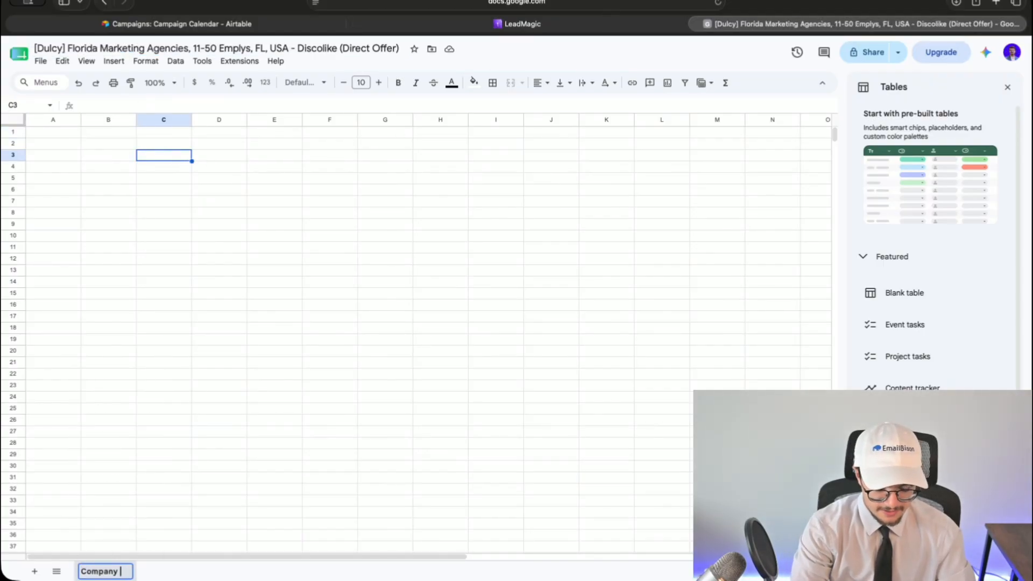
text(URLs)
key(Return)
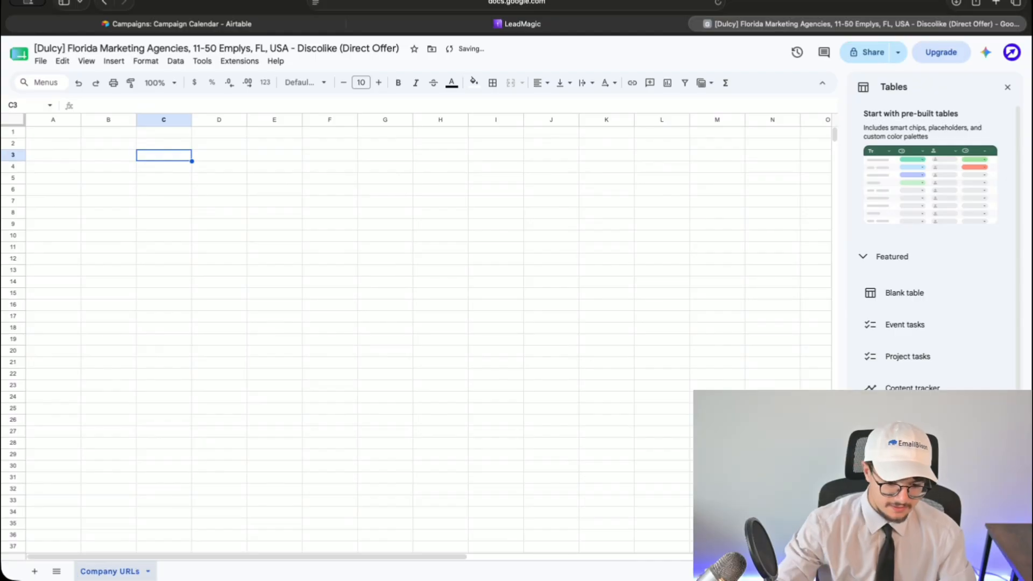
- Add sheets named 'Generic Email Raw' and 'Direct Email Raw'
click(35, 572)
click(178, 572)
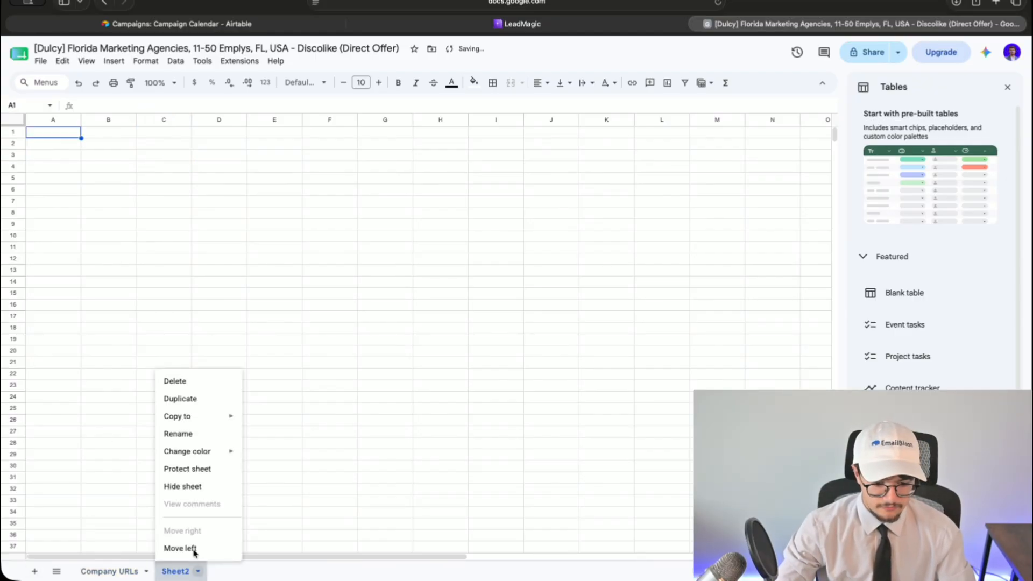
click(178, 433)
text(Generic Email)
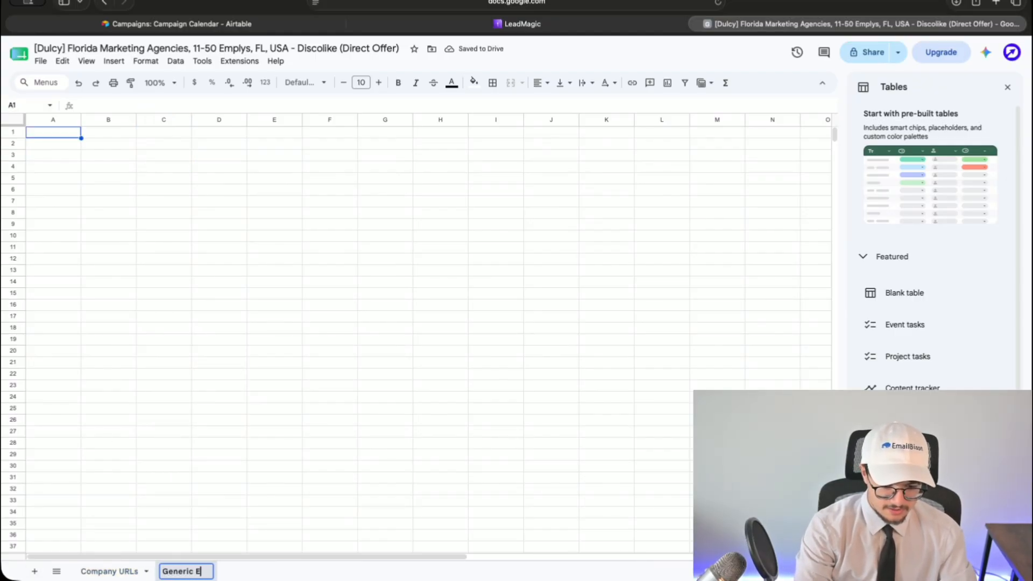
text( Raw)
key(Return)
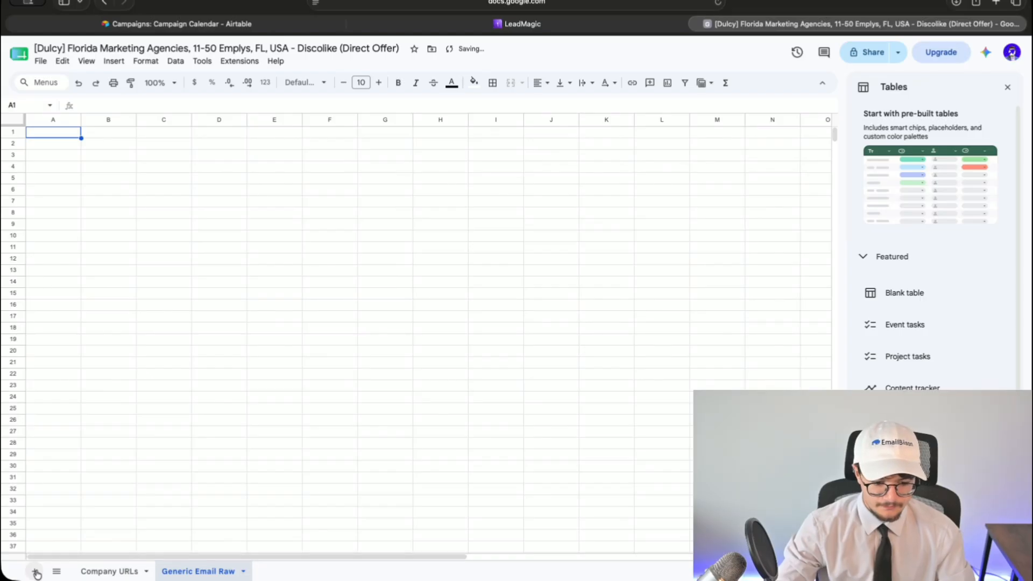
click(35, 572)
click(35, 572)
click(34, 572)
right_click(275, 571)
click(278, 438)
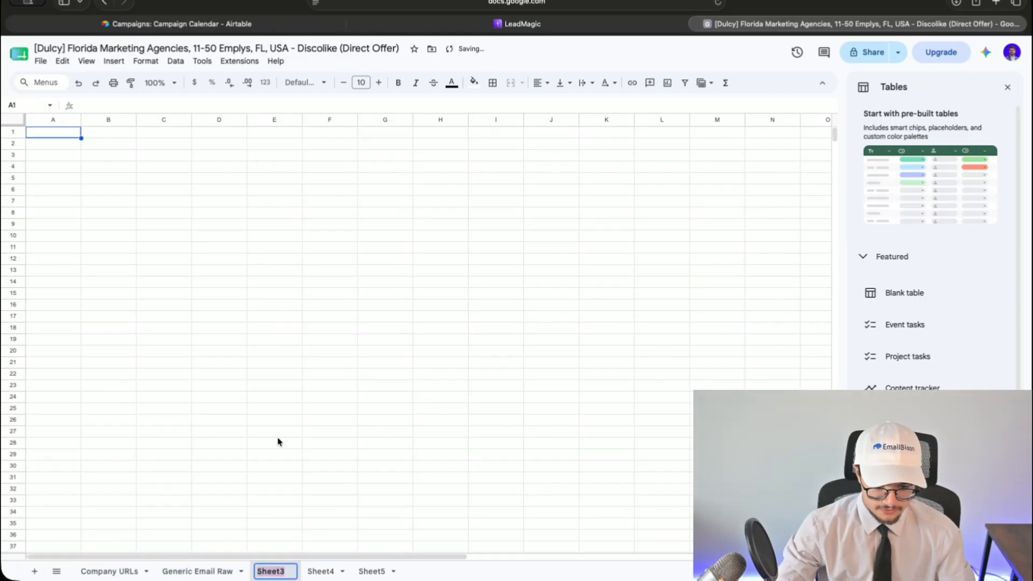
text(Direct Email Ra)
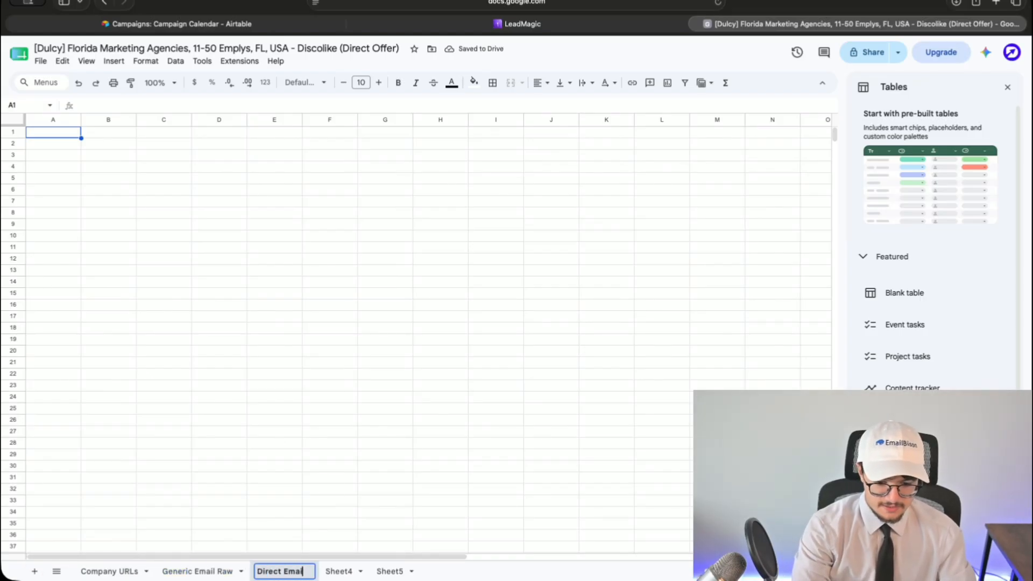
text(w)
key(Return)
- Name the remaining sheets 'Generic Email Final' and 'Direct Emails Final'
right_click(355, 571)
click(363, 434)
text(Generic )
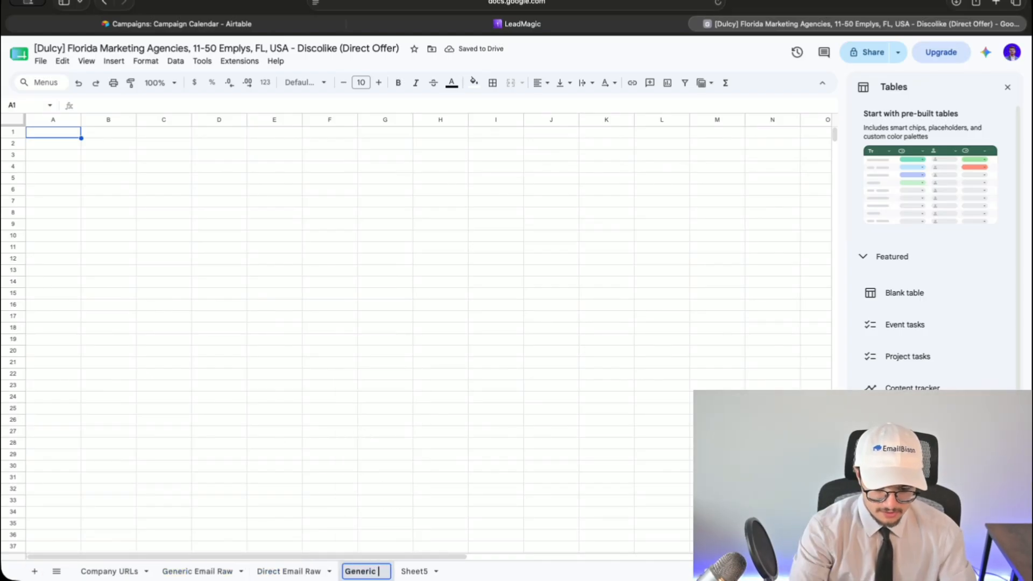
text(Email Final)
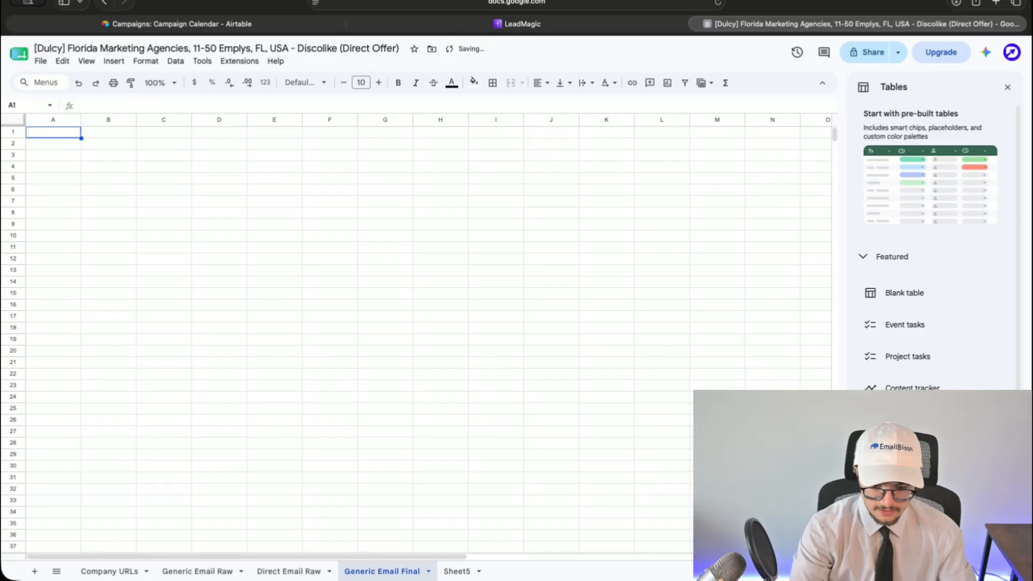
key(Return)
right_click(444, 571)
click(458, 433)
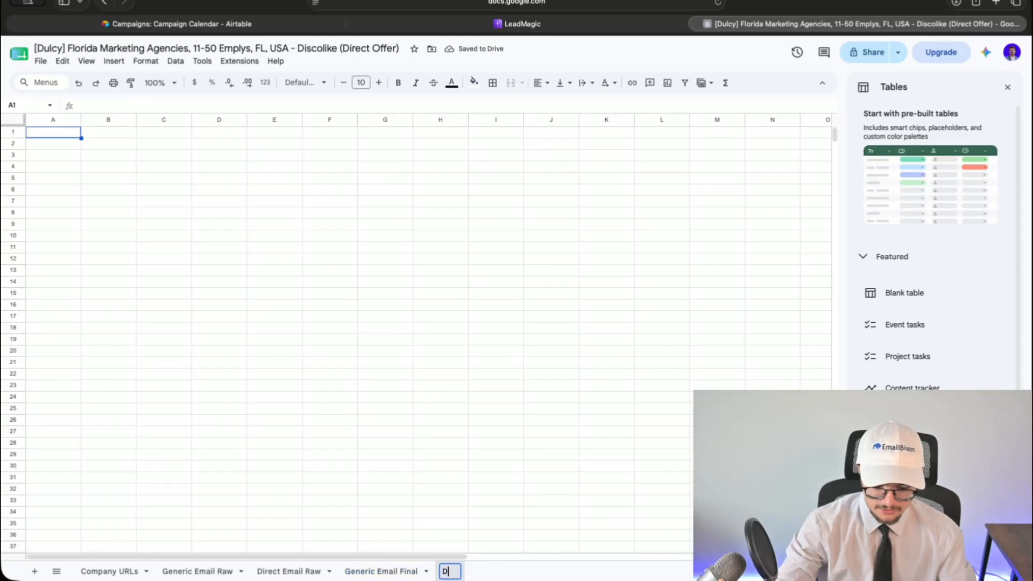
key(BackSpace)
key(BackSpace)
key(BackSpace)
key(BackSpace)
key(BackSpace)
key(BackSpace)
text(Direct Emails Final)
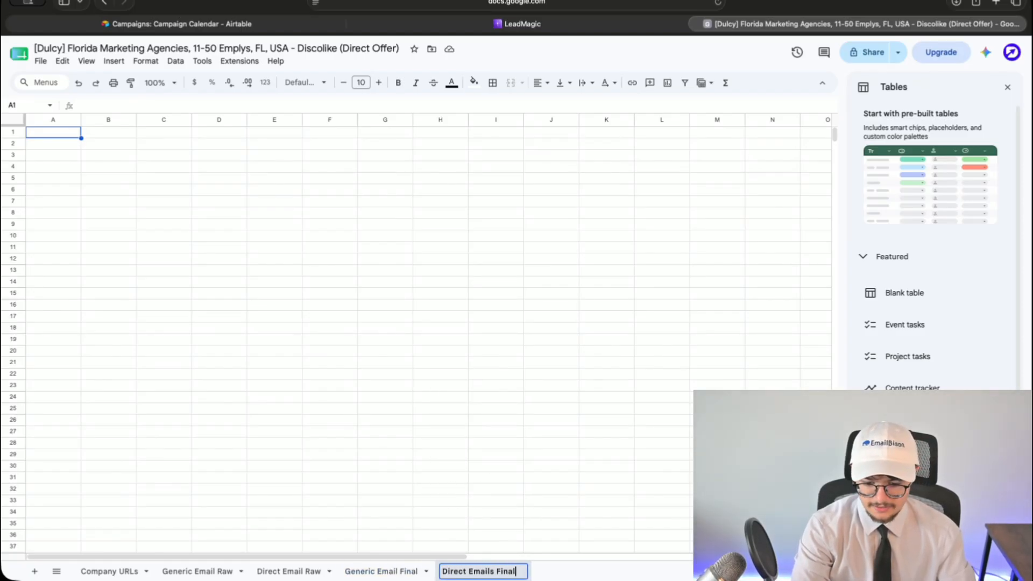
key(Return)
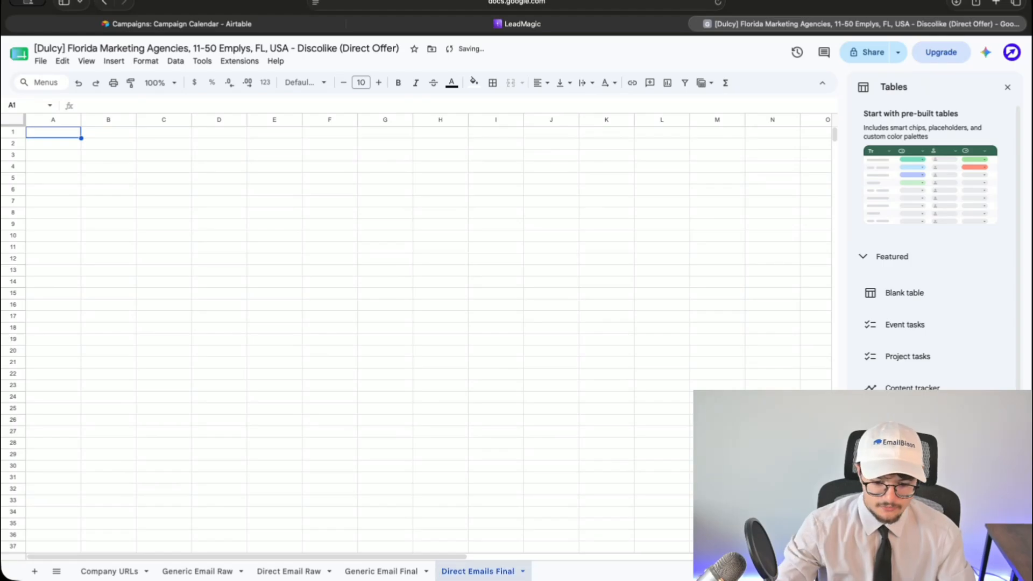
click(197, 572)
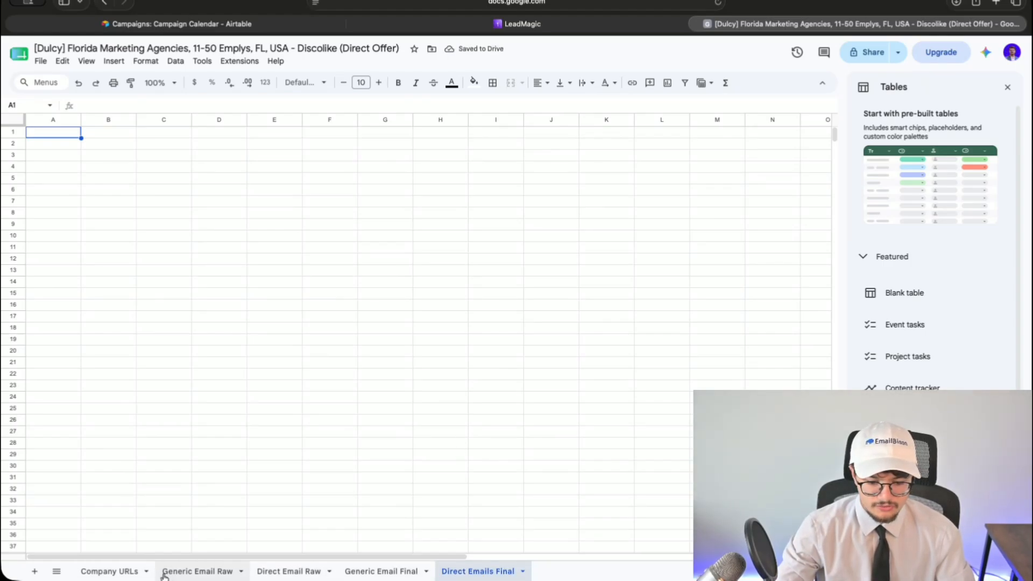
- Open the DiscoLike export CSV from the computer via File > Open and re-run the company query
click(109, 571)
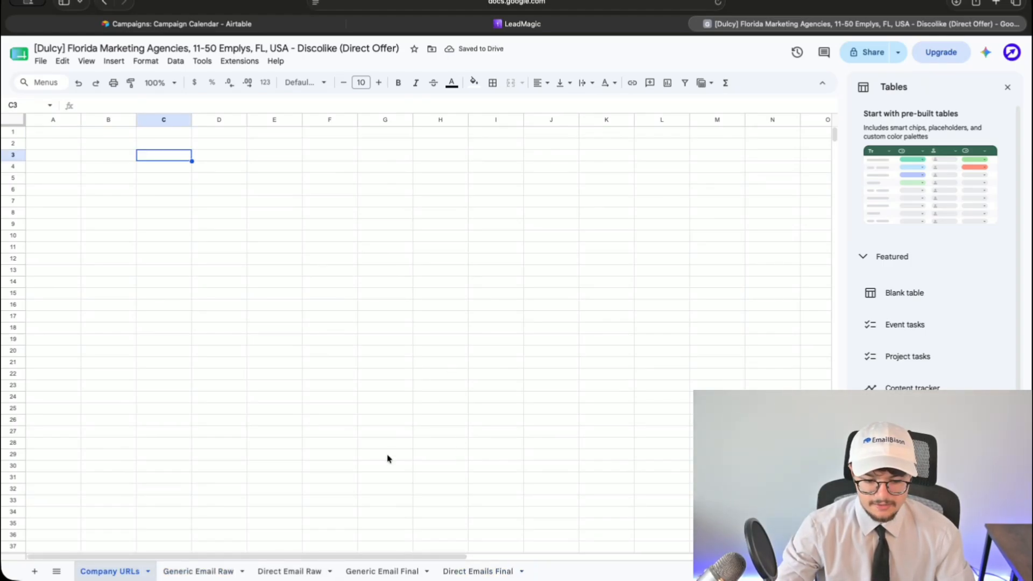
click(302, 571)
click(41, 62)
click(60, 98)
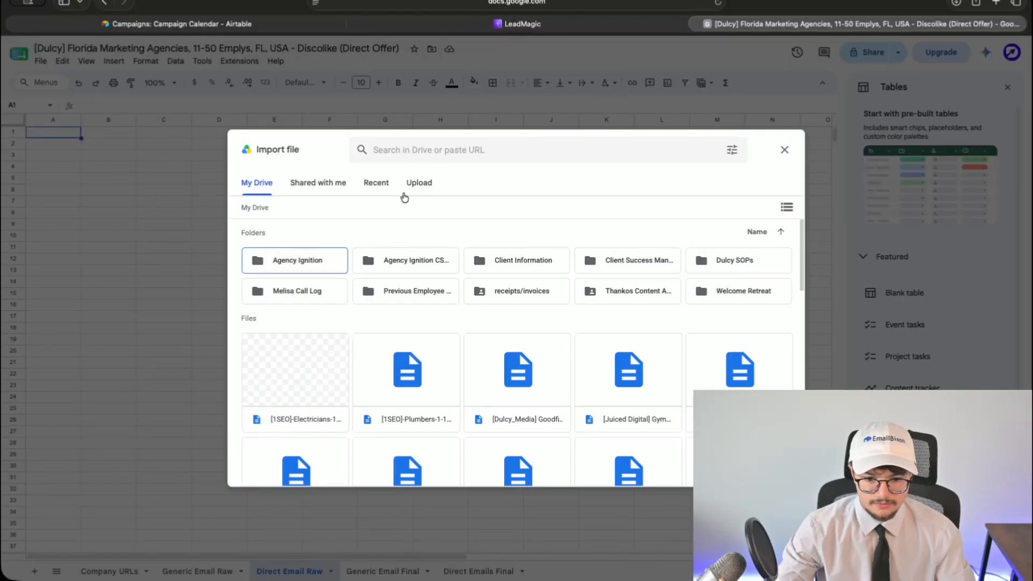
click(418, 185)
click(517, 377)
double_click(401, 224)
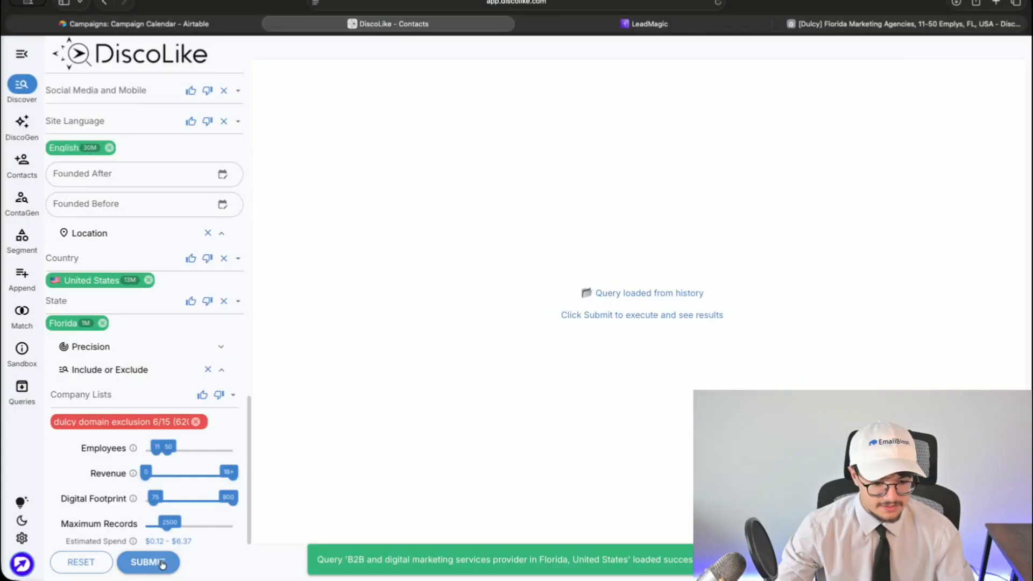
click(148, 562)
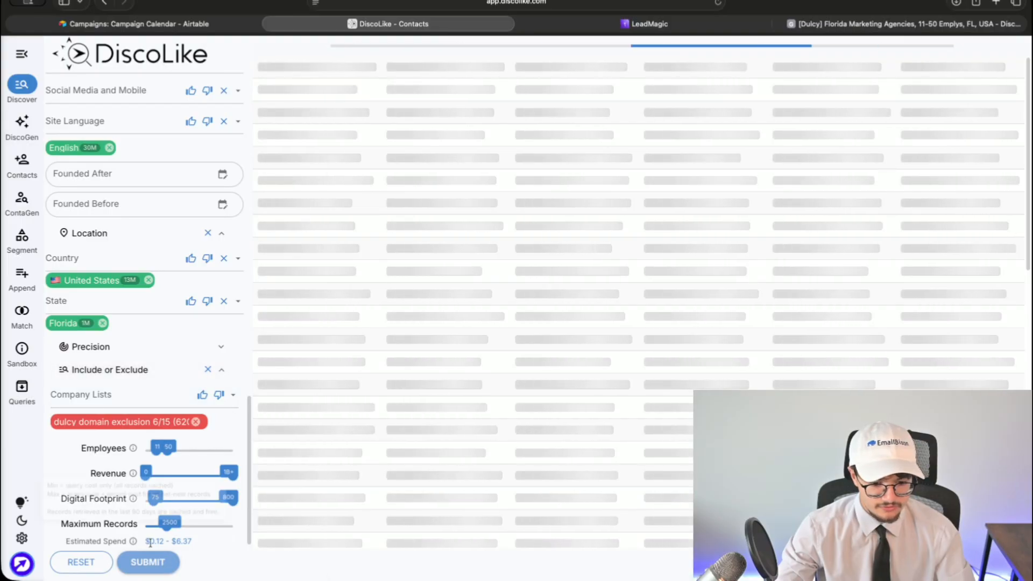
scroll(111, 311, up, 10)
scroll(111, 311, up, 5)
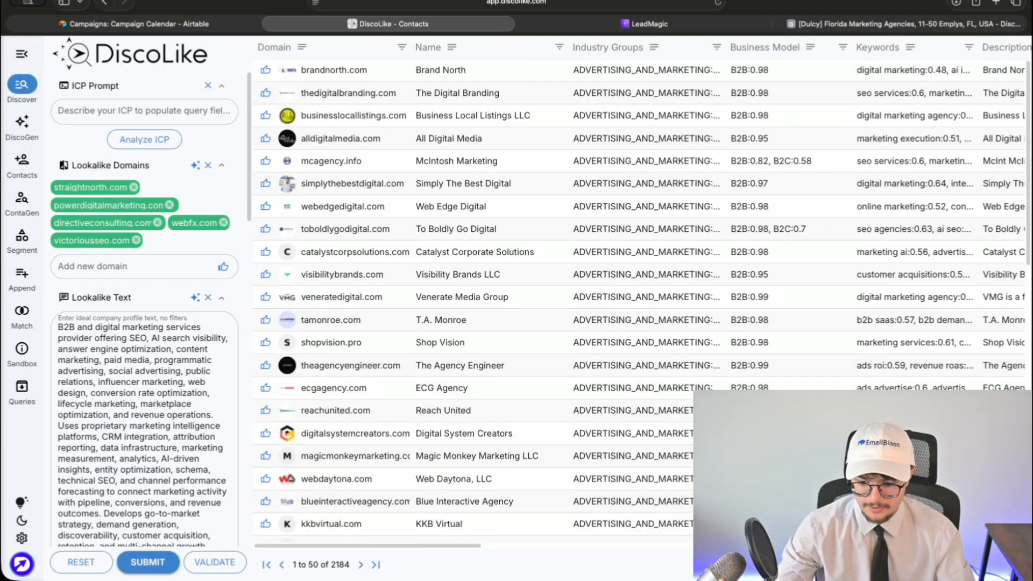
- Import discolike_export_discover_202606211827.csv into Company URLs, replacing the current sheet
click(268, 24)
click(601, 24)
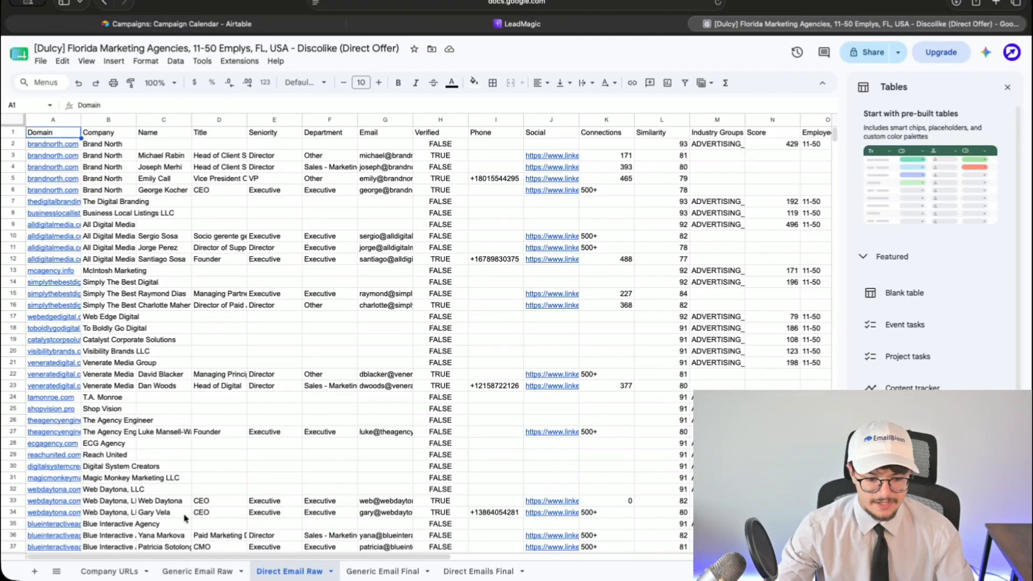
click(110, 572)
click(40, 61)
click(59, 117)
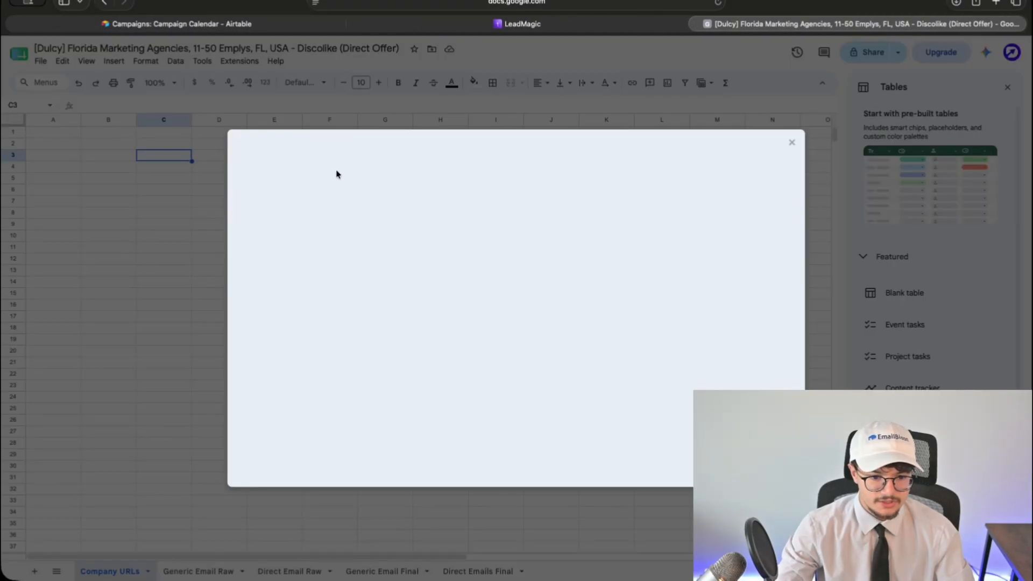
click(419, 183)
click(512, 376)
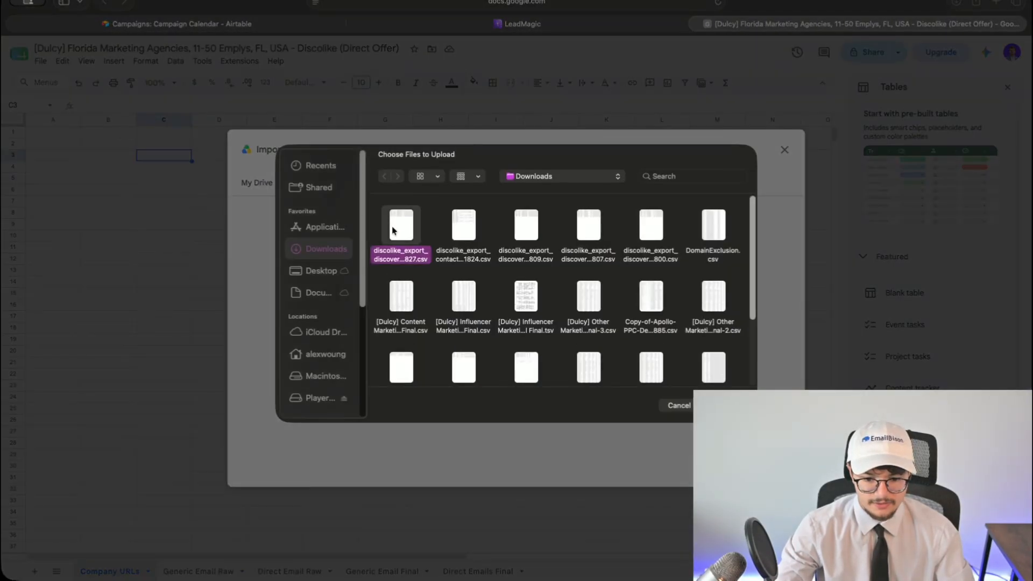
double_click(394, 222)
click(436, 314)
click(431, 364)
click(552, 377)
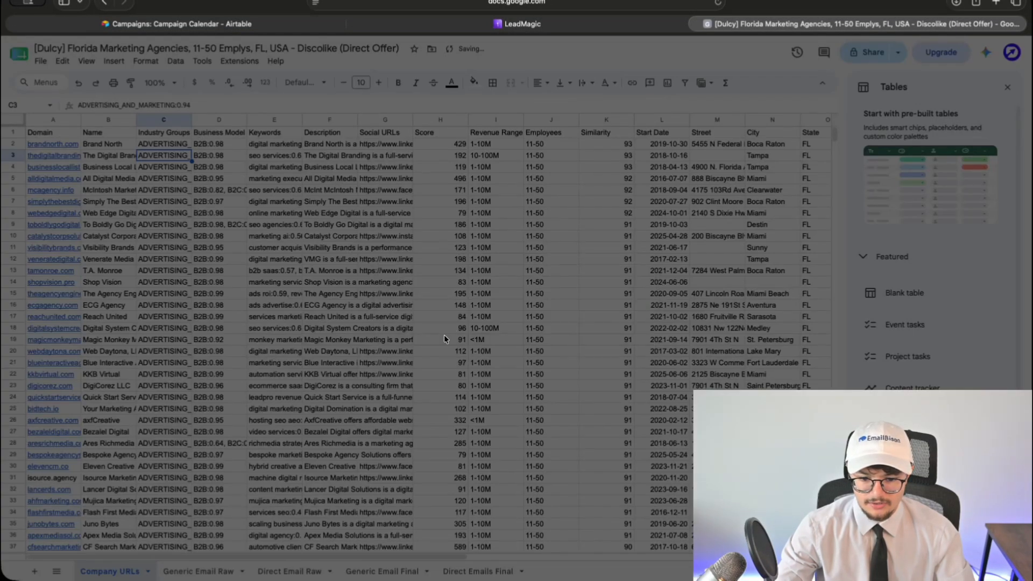
- Share the spreadsheet with anyone who has the link and copy that link
click(432, 361)
click(457, 456)
click(424, 406)
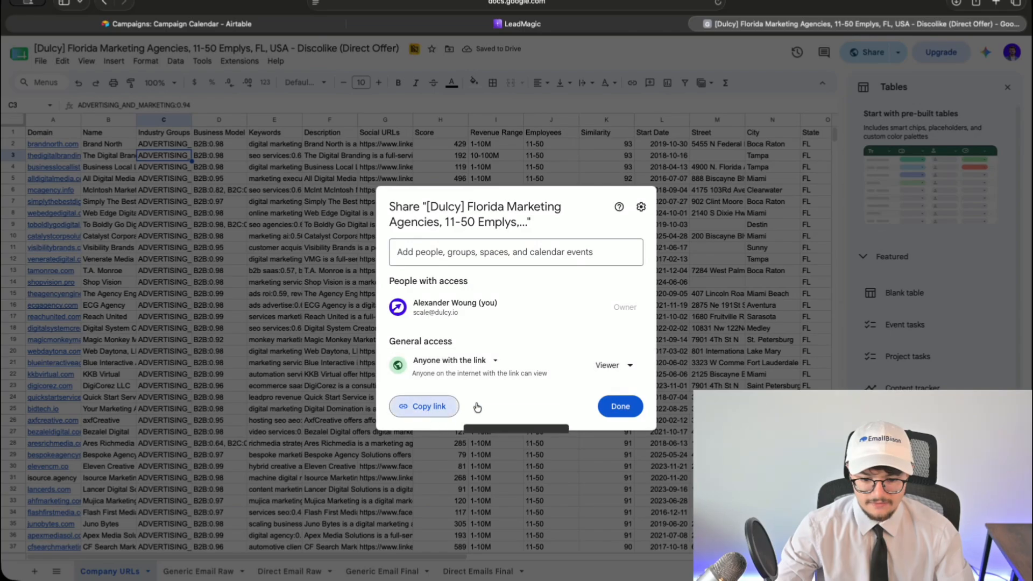
- Start a new record in Airtable's Lead List Creation/Uploader with the sheet link in Lead List Notes
click(272, 24)
click(52, 192)
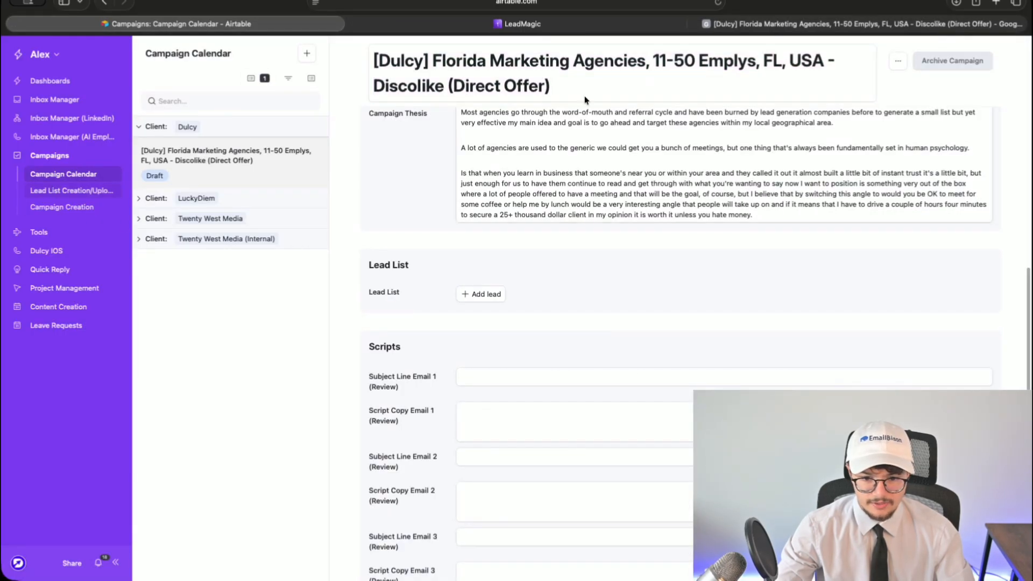
click(306, 54)
click(362, 188)
key(ctrl+v)
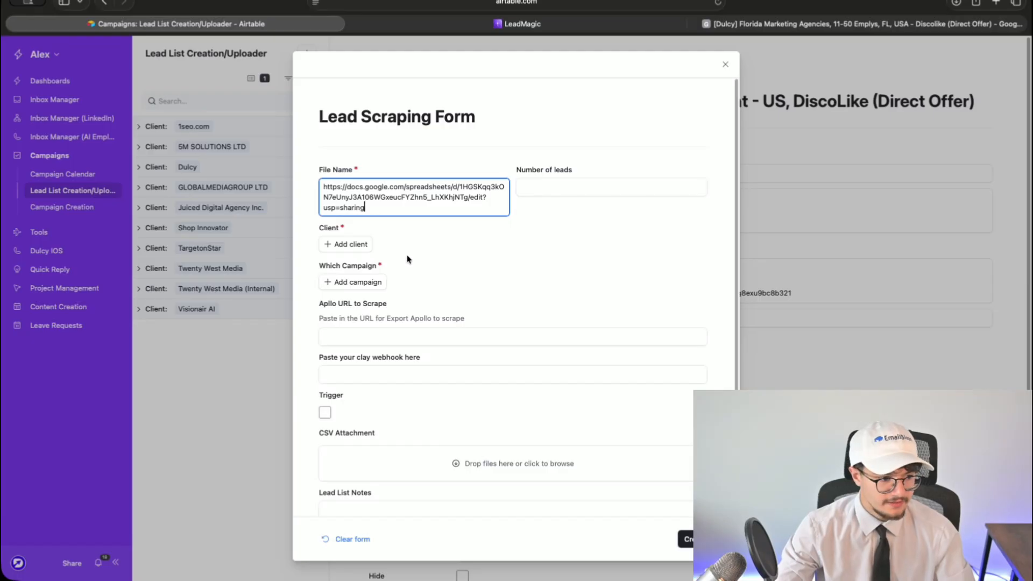
key(super+a)
key(super+x)
scroll(406, 358, down, 2)
click(406, 459)
key(super+v)
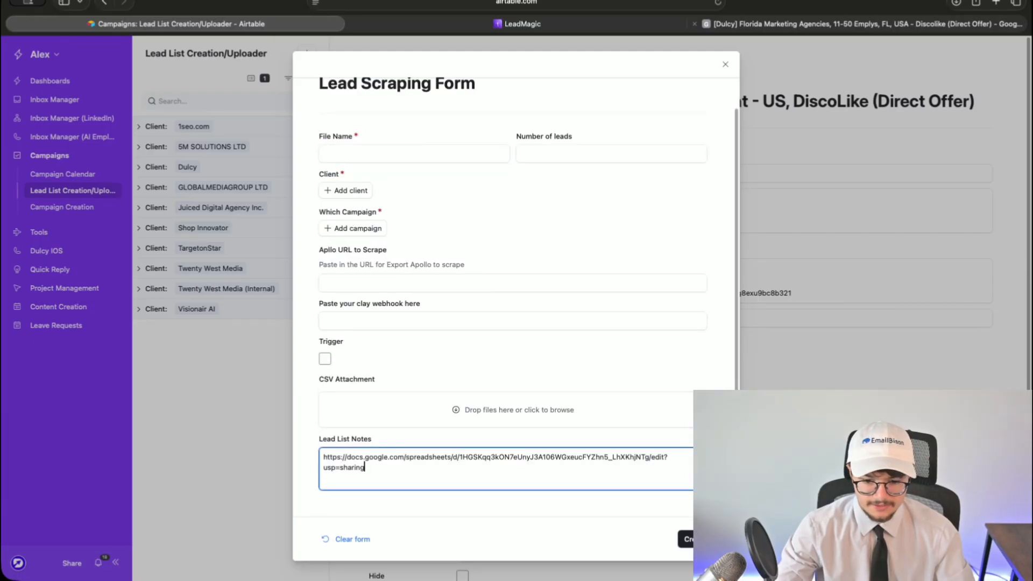
- Name the lead list after the spreadsheet title, set client Dulcy, and create the record
click(744, 23)
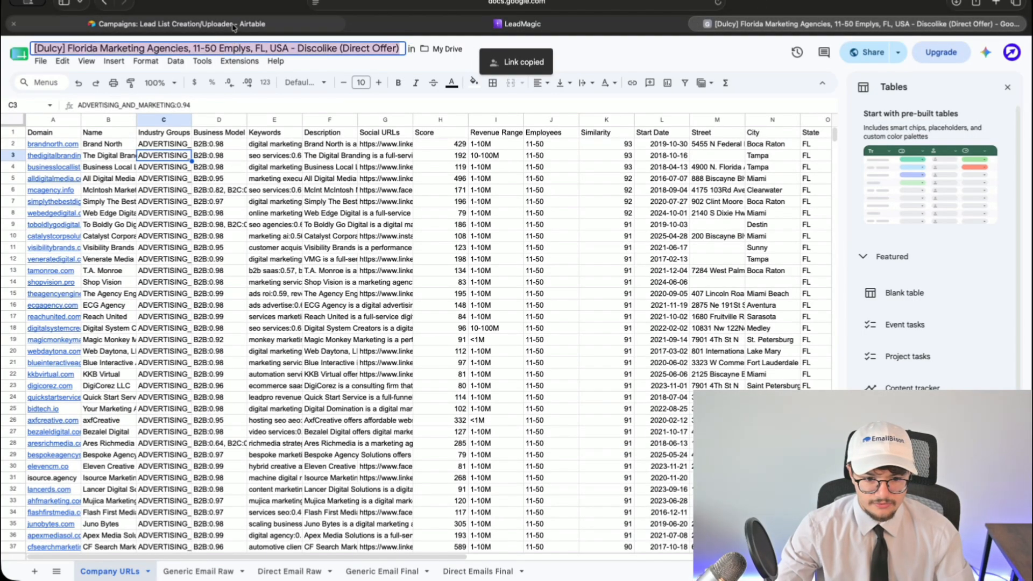
click(178, 24)
click(386, 153)
key(super+v)
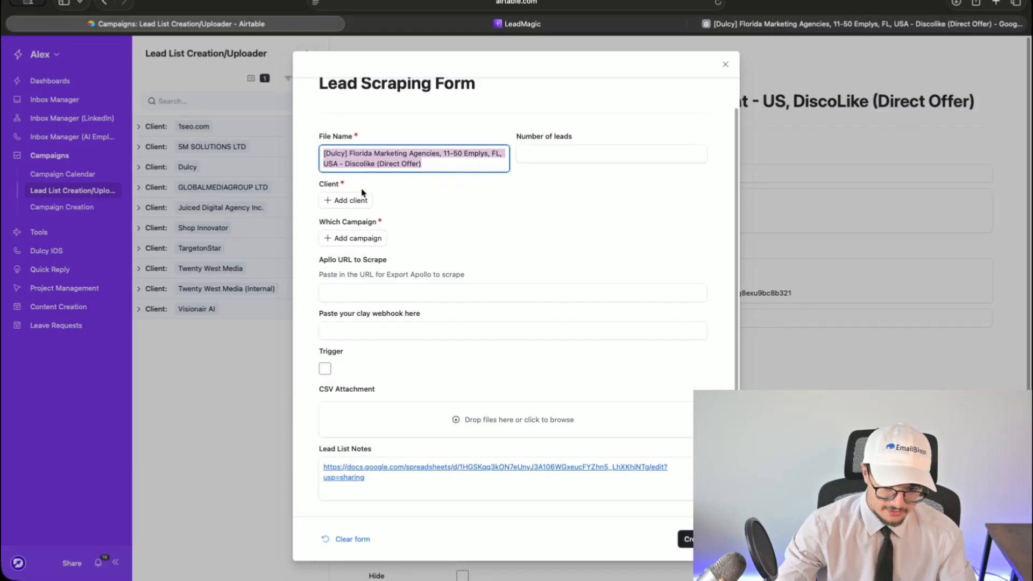
click(354, 197)
text(dulc)
click(339, 312)
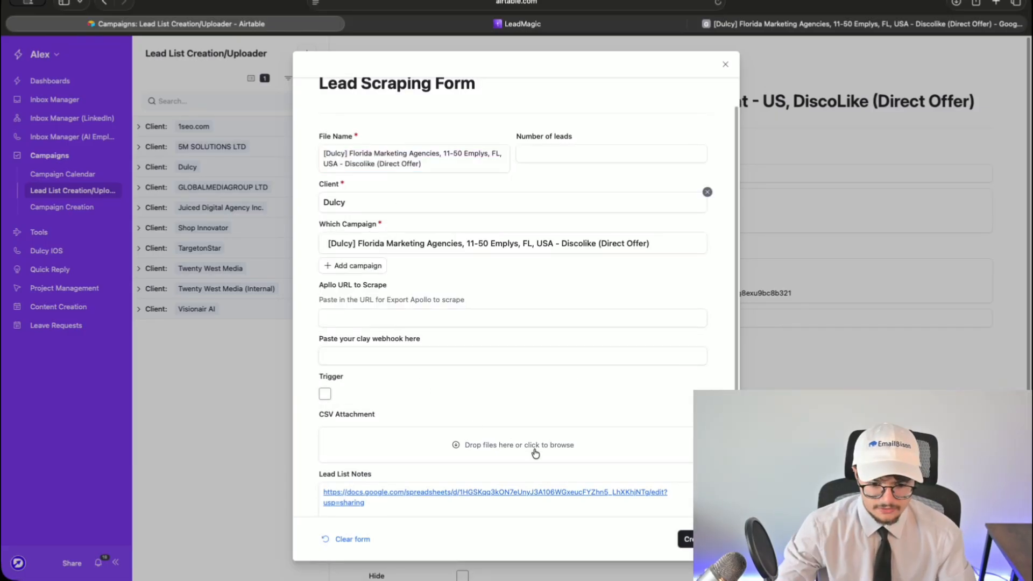
click(685, 540)
click(110, 177)
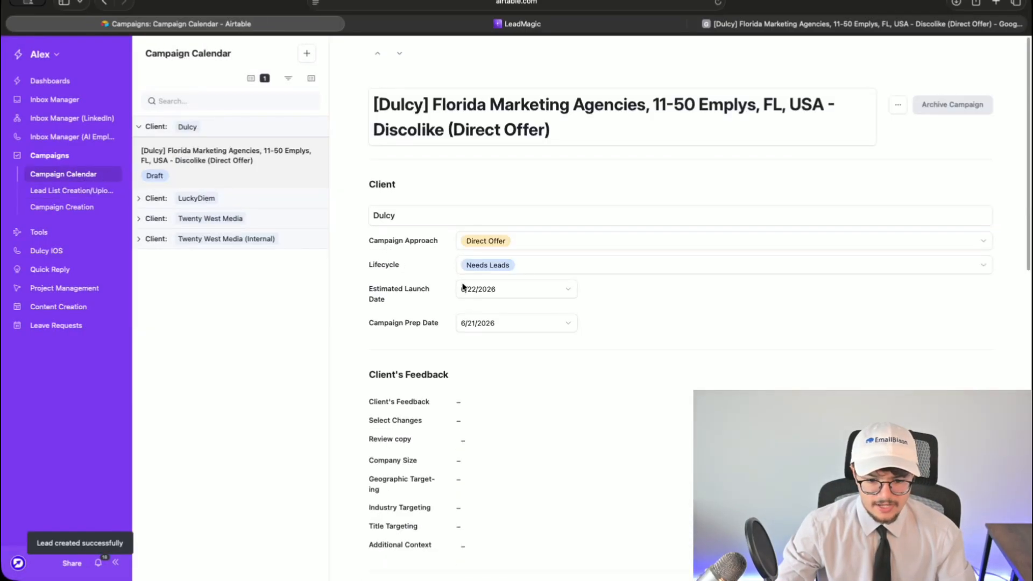
scroll(438, 275, down, 7)
scroll(478, 314, down, 3)
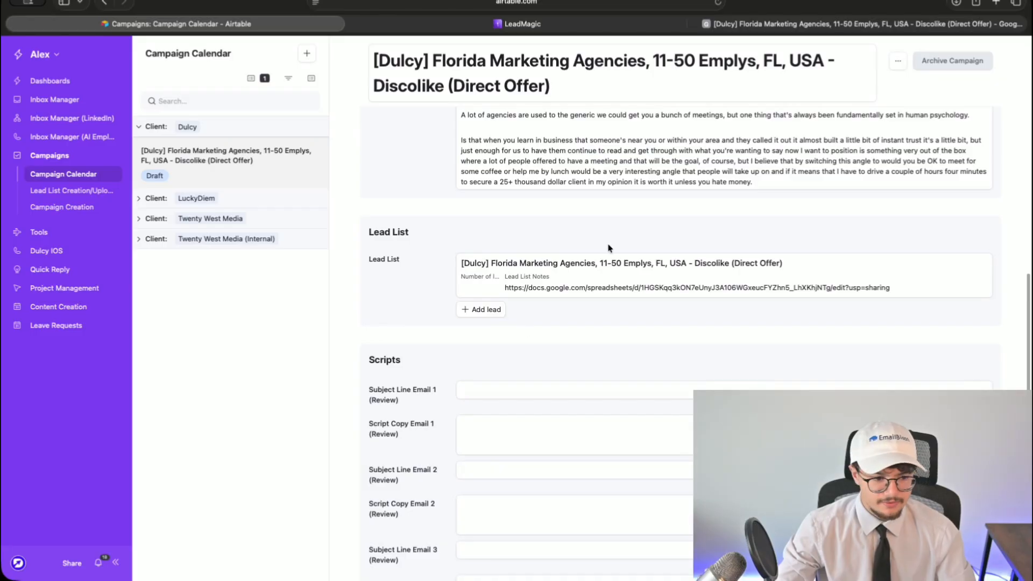
- Begin the Email 1 body with 'Hey {FIRST_NAME},' and the 'just nearby in Orlando' opener
scroll(560, 277, down, 3)
click(506, 286)
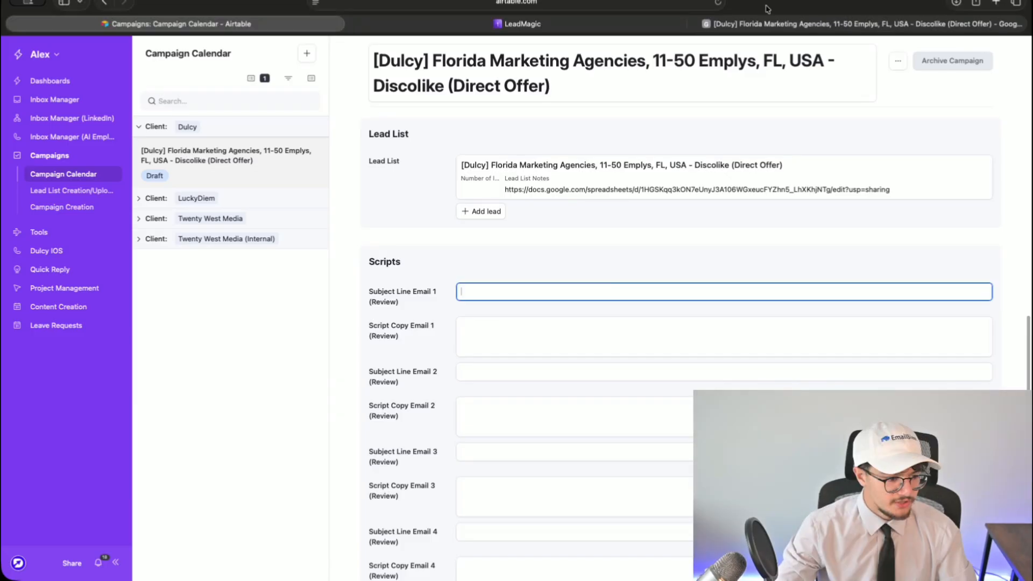
click(547, 323)
scroll(500, 319, up, 8)
scroll(498, 317, down, 8)
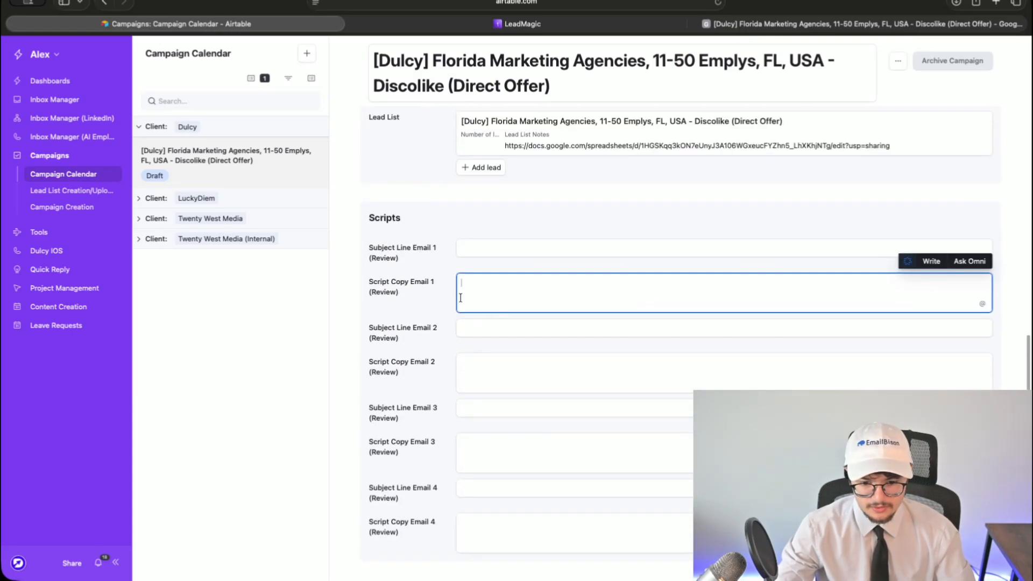
text(Hey {FIRST)NA_NAME},)
key(Return)
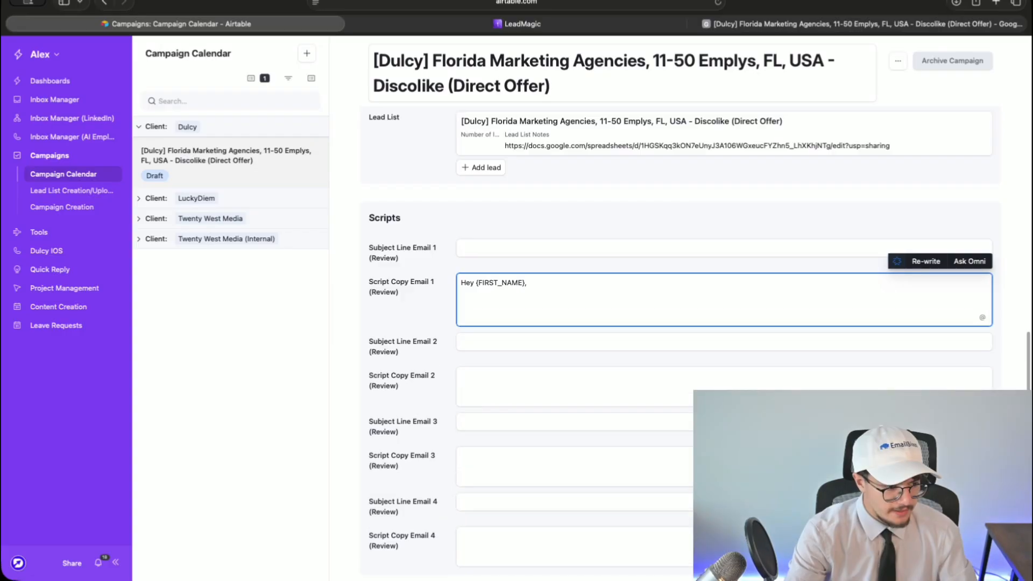
text(Saw you're based in {CITY},)
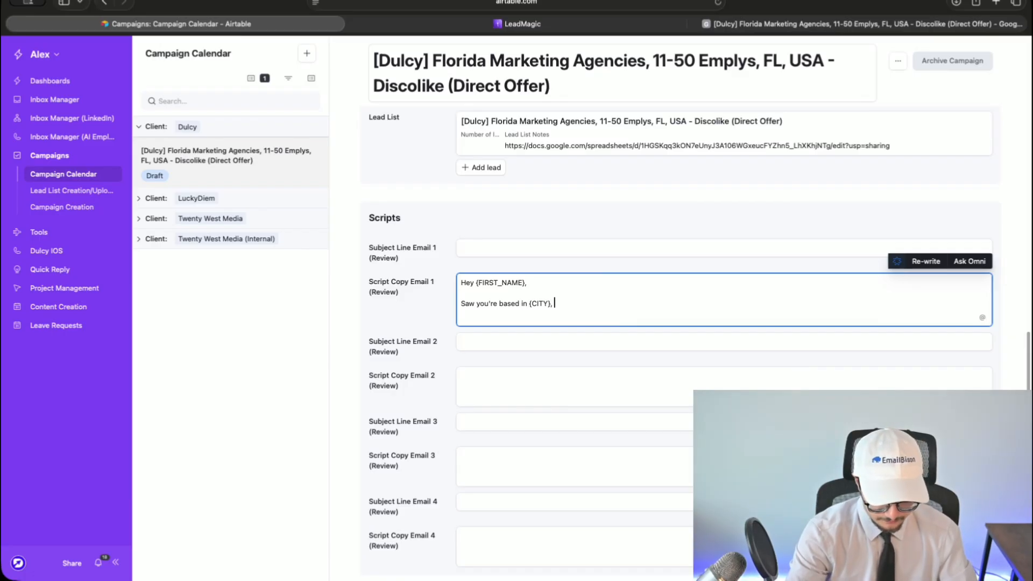
text(ly just nearb)
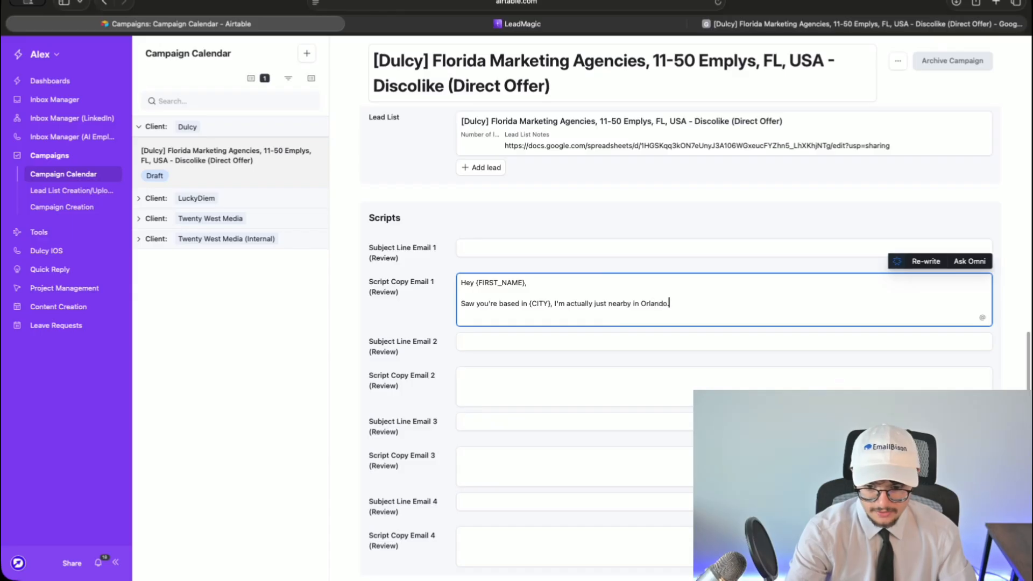
text(y in Orlando.)
key(Return)
key(Return)
- Add the omnichannel outreach systems pitch for B2B marketing agencies and the coffee/lunch question
text(We ro)
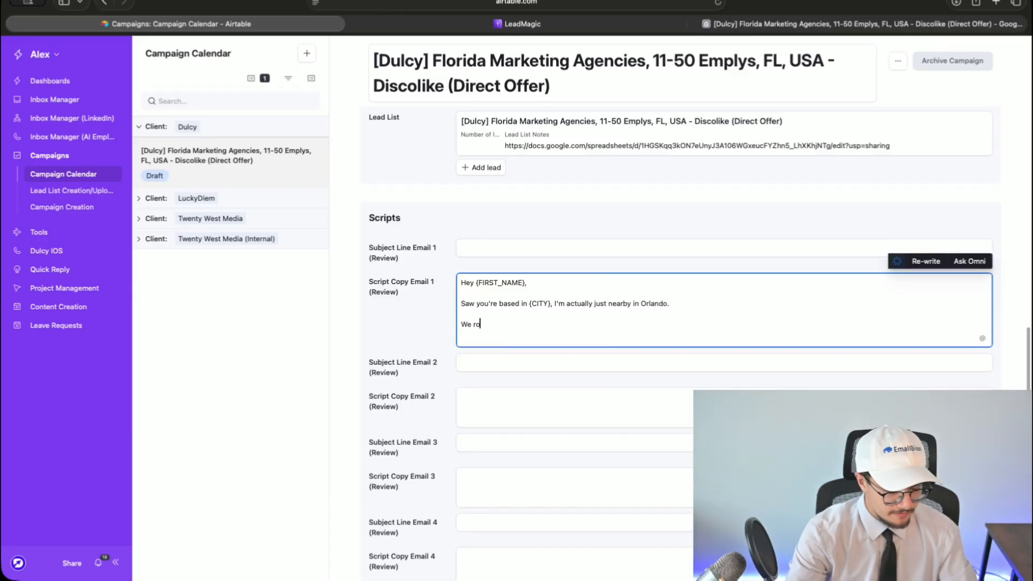
key(BackSpace)
key(BackSpace)
key(BackSpace)
text(prodive)
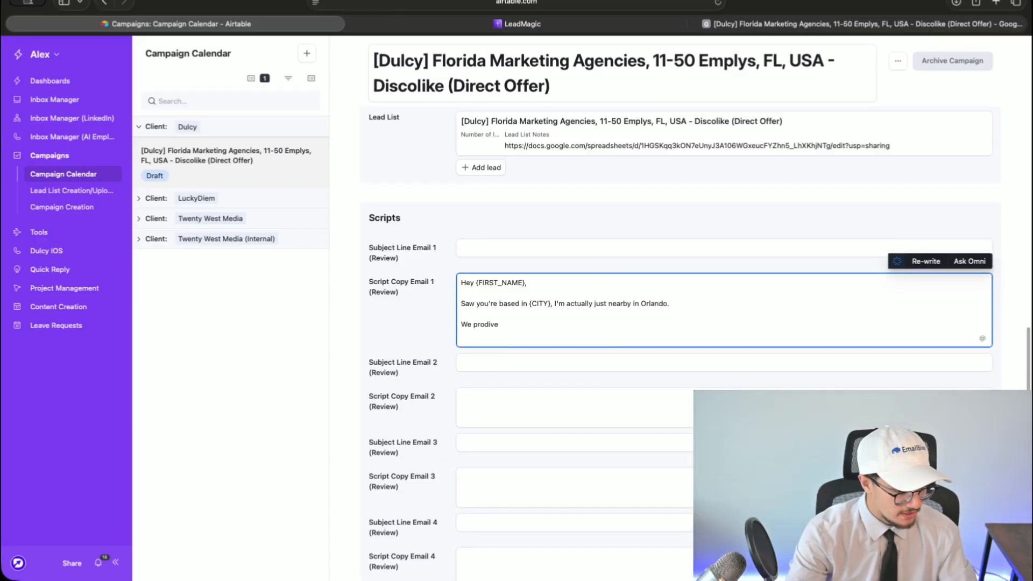
key(BackSpace)
key(BackSpace)
key(BackSpace)
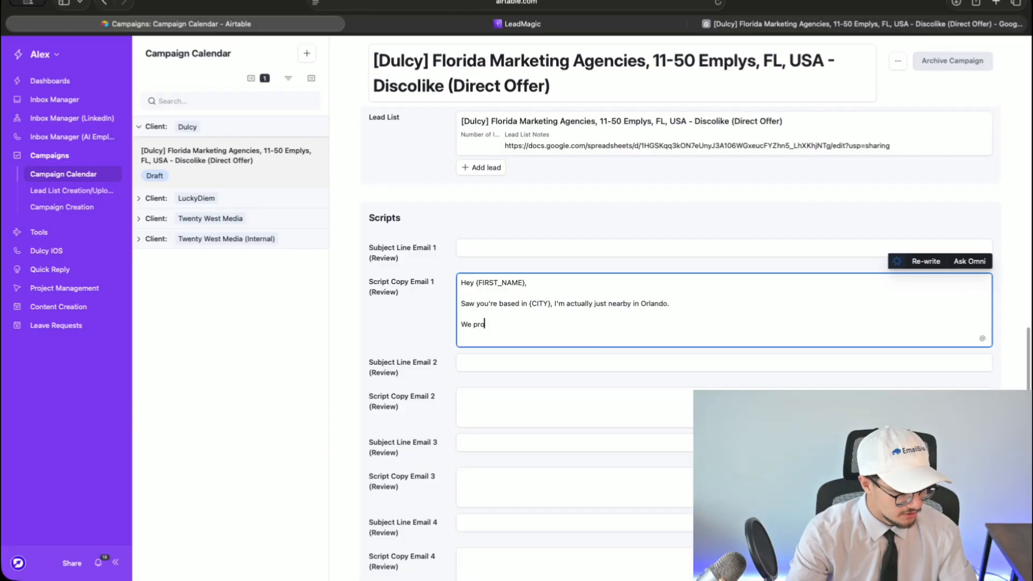
key(BackSpace)
key(BackSpace)
key(BackSpace)
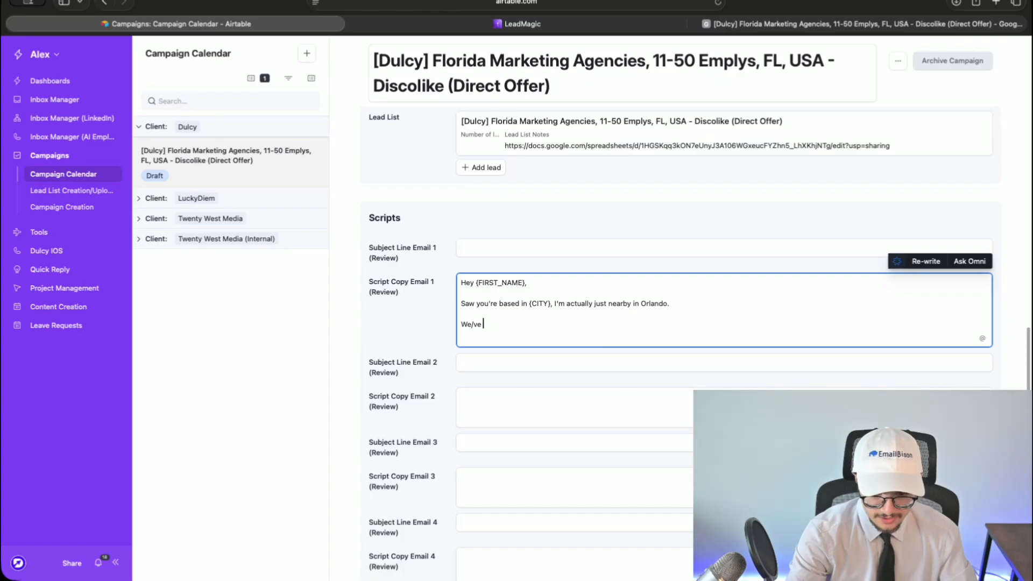
text(build ominchanne)
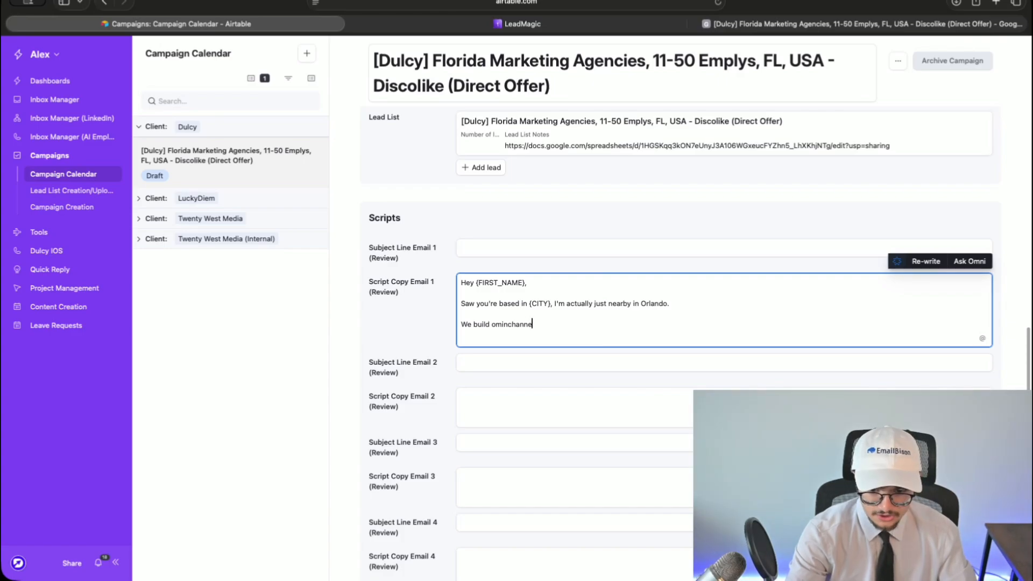
text(l outreach systems )
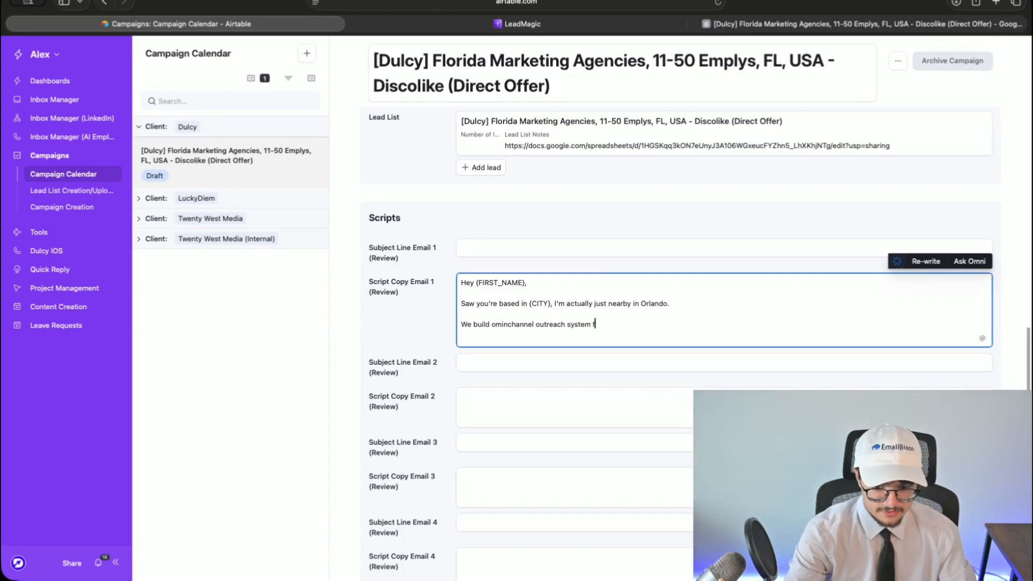
text(for b2b marketing agncies)
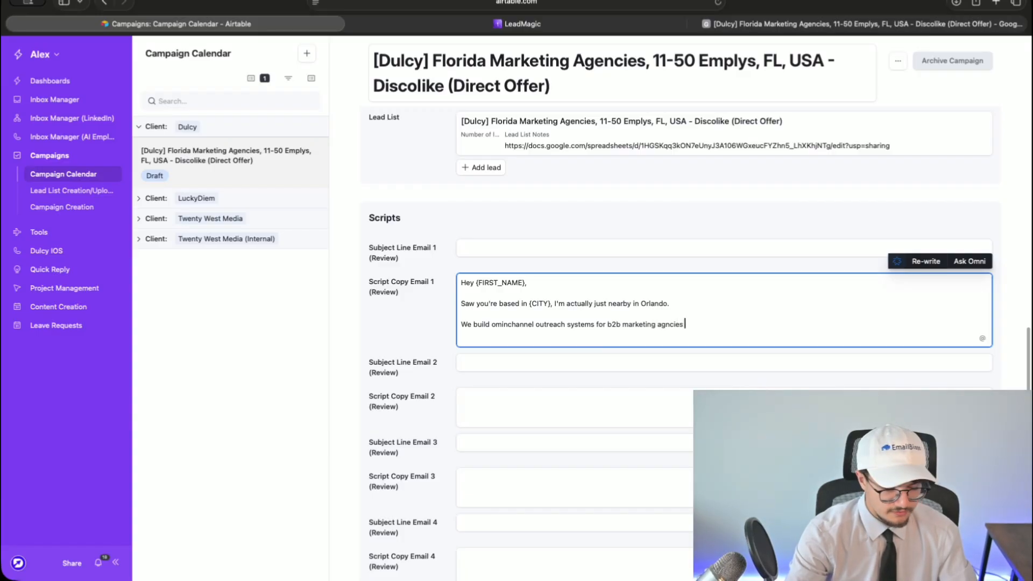
key(BackSpace)
key(BackSpace)
key(BackSpace)
key(BackSpace)
key(BackSpace)
key(BackSpace)
text(encies )
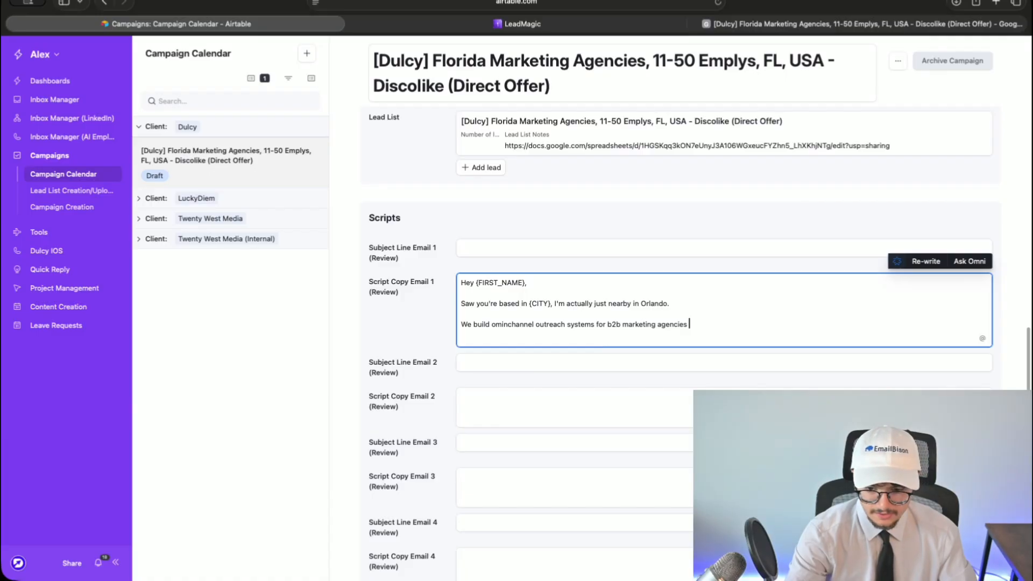
text(and thought it might make sense to introduce myself a)
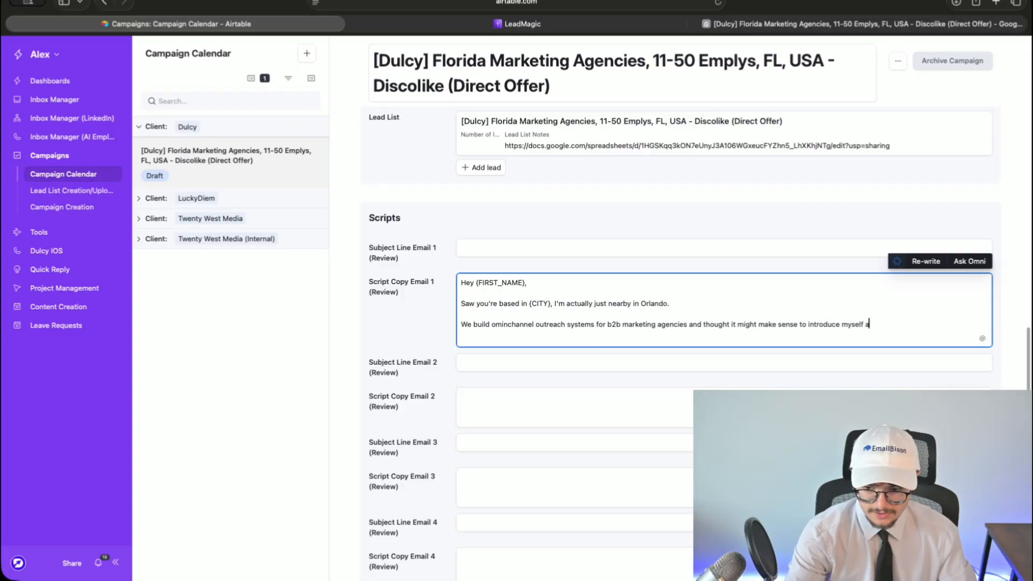
text(t.)
key(Return)
key(Return)
text(Would you rather grab coffee/lunch sometime or want me to stop by?)
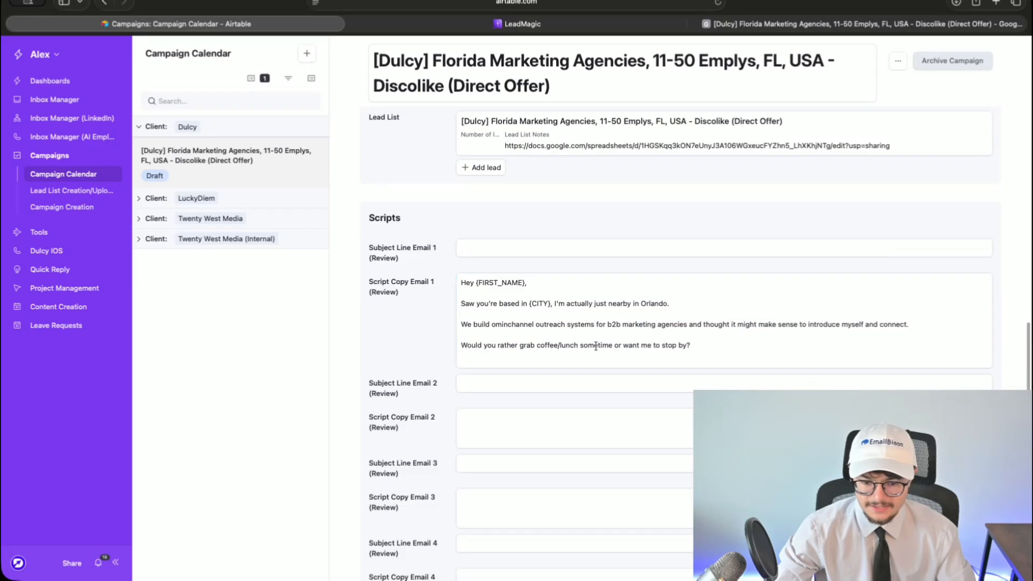
triple_click(665, 348)
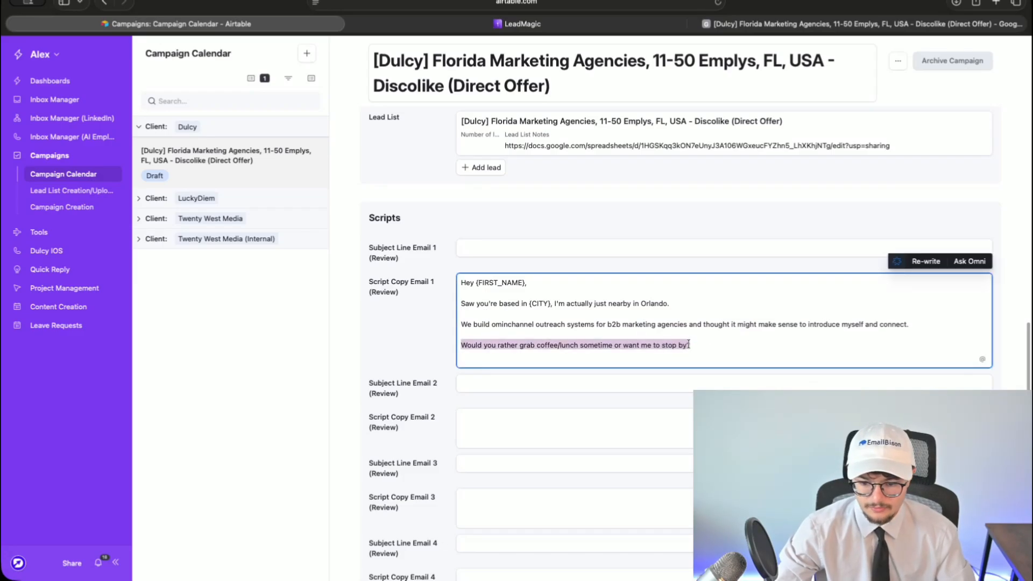
click(463, 345)
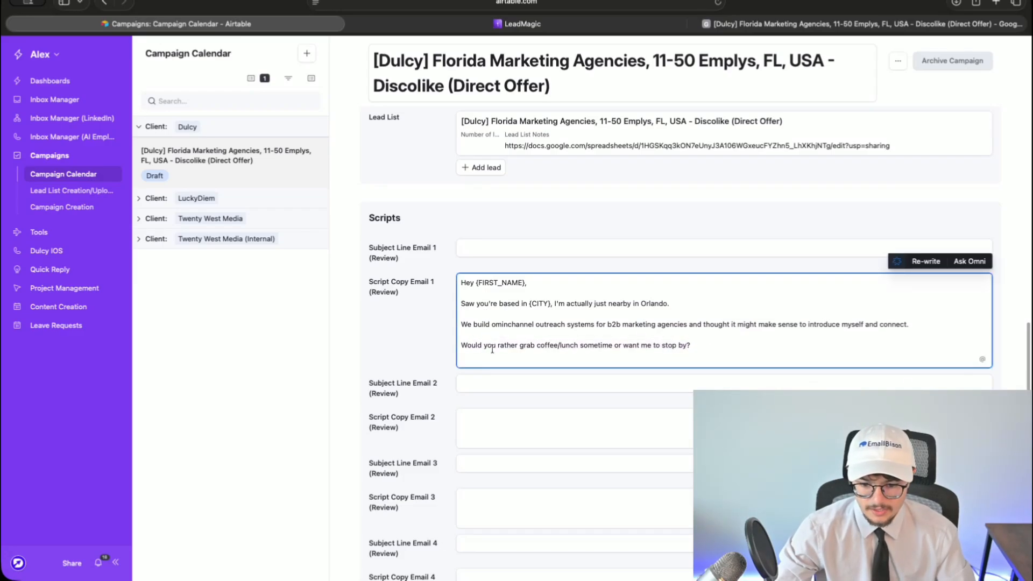
scroll(486, 349, down, 2)
key(super+Tab)
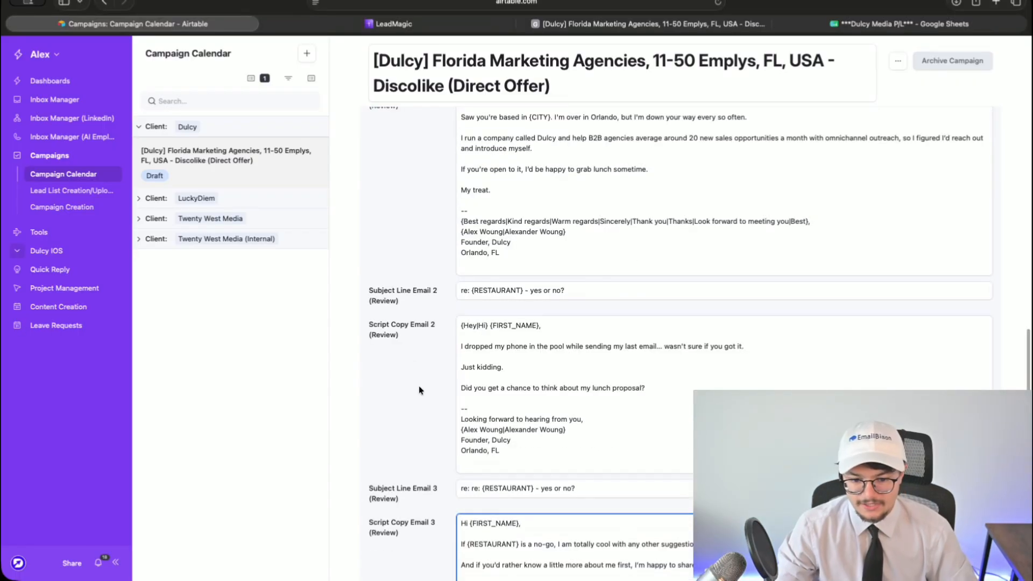
click(419, 388)
scroll(418, 388, up, 8)
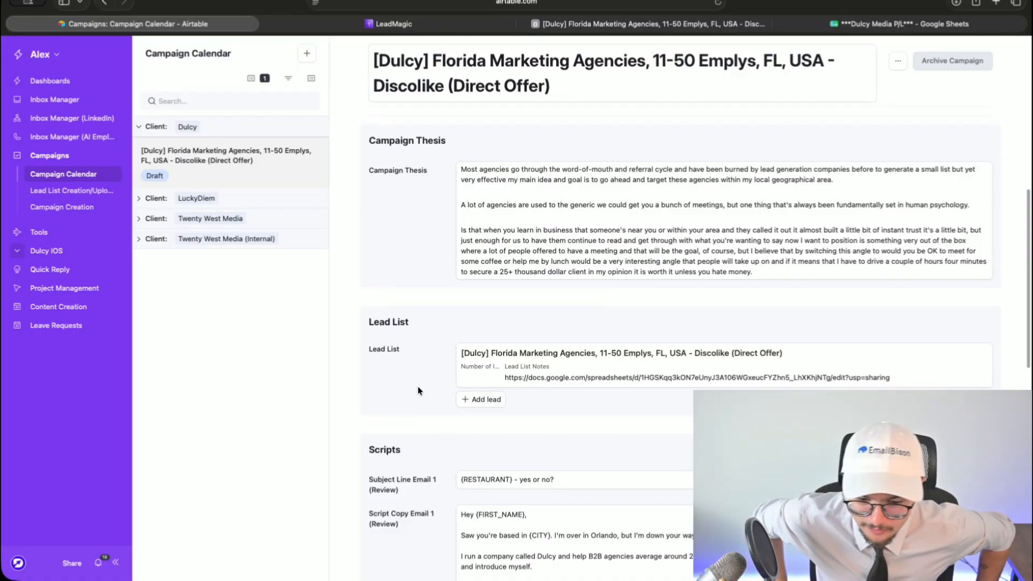
scroll(446, 392, down, 8)
scroll(446, 396, up, 2)
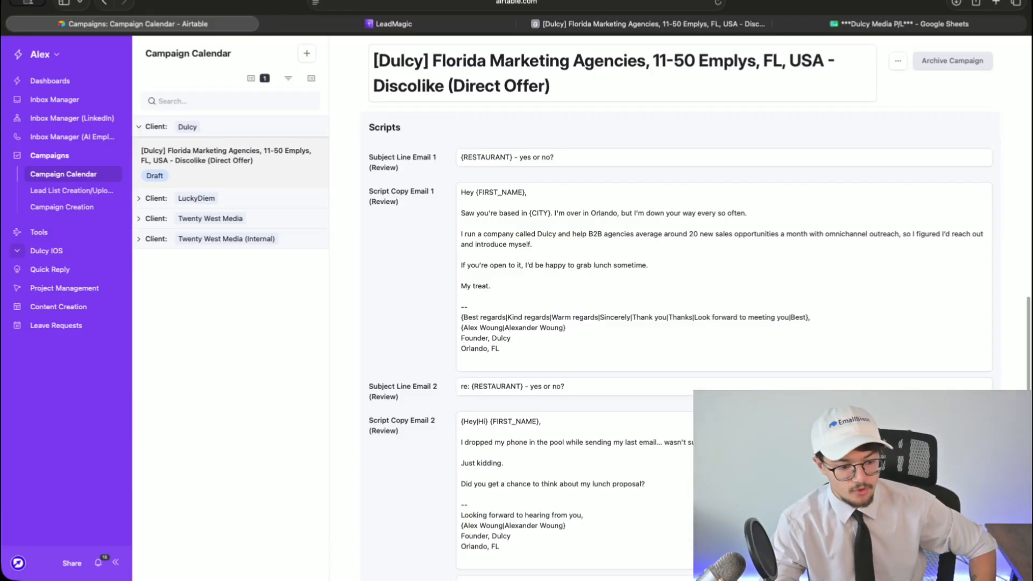
click(618, 161)
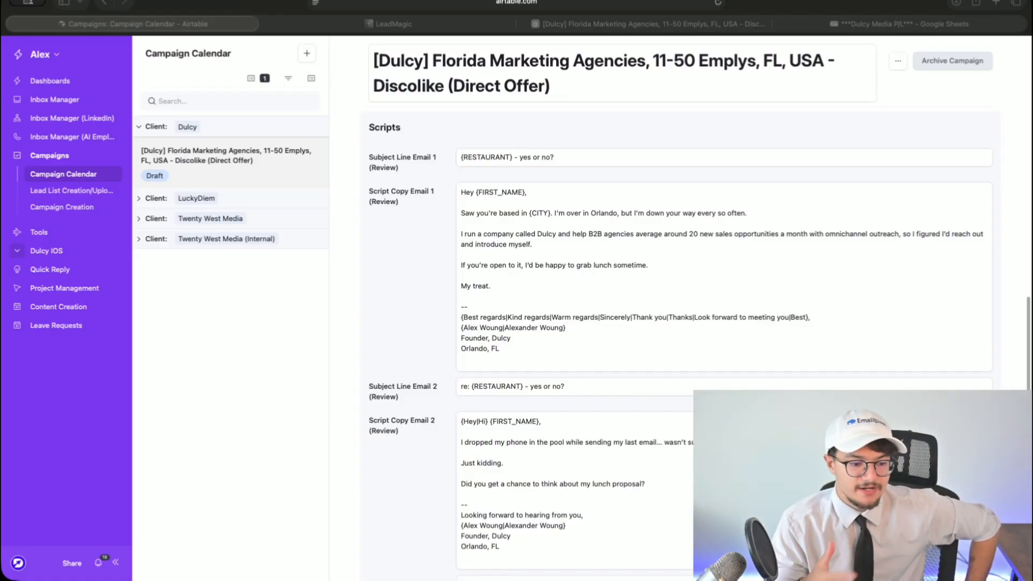
scroll(397, 178, down, 3)
scroll(395, 183, up, 6)
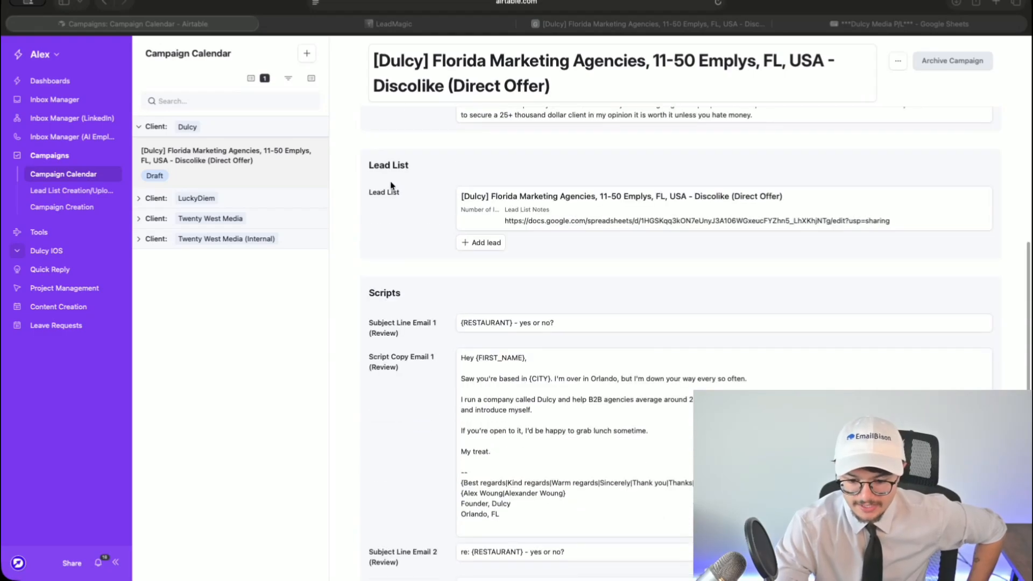
scroll(392, 192, down, 2)
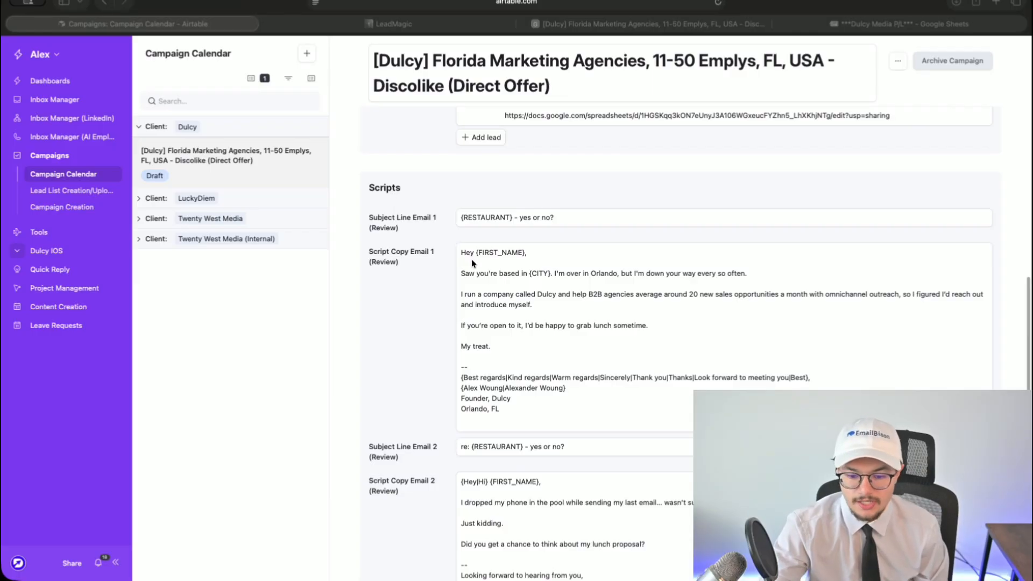
- Review the first email's subject, company intro sentence, lunch invitation and signature
click(555, 218)
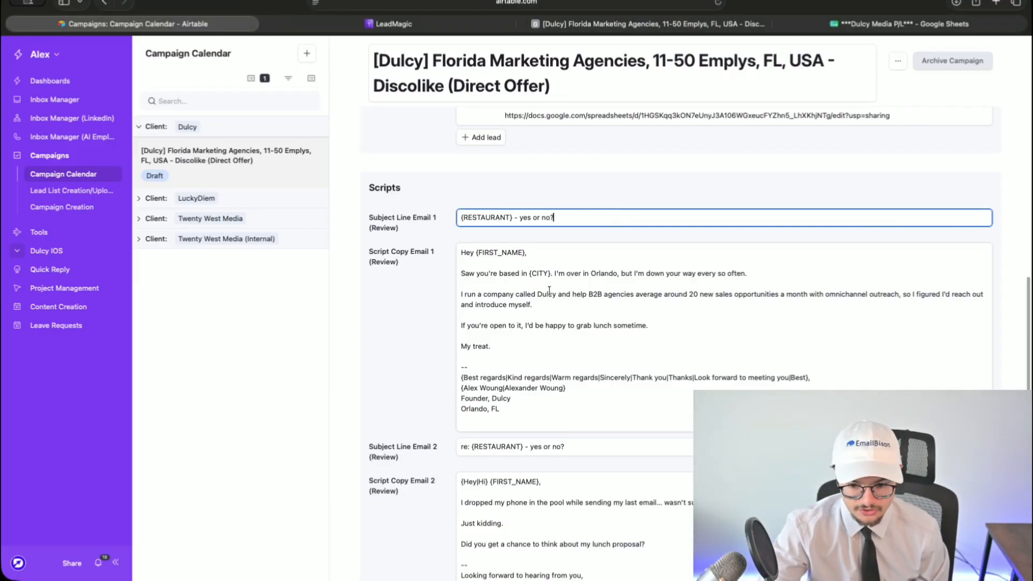
drag(903, 294, 439, 295)
click(437, 296)
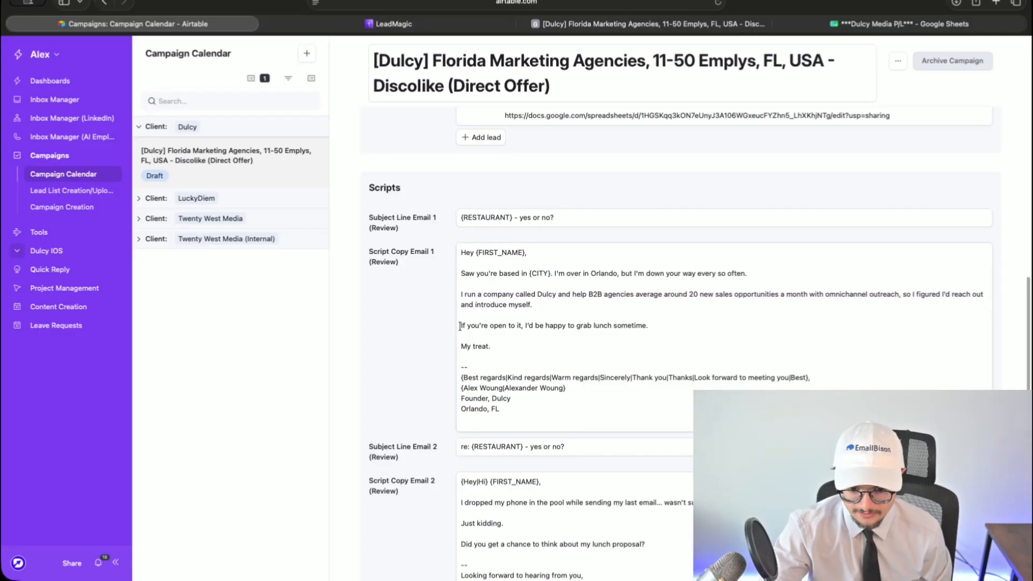
drag(461, 326, 715, 329)
click(714, 328)
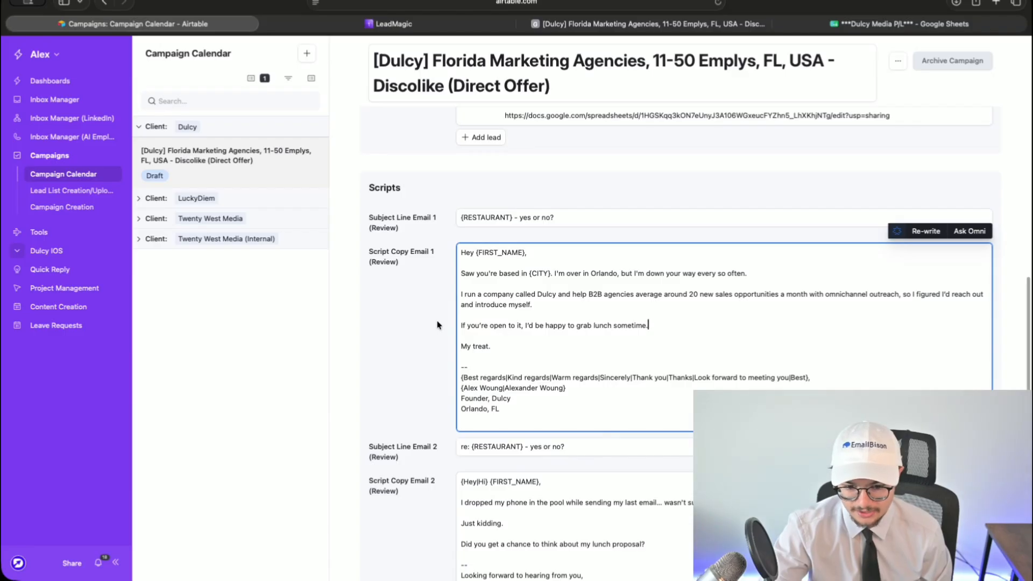
scroll(511, 344, down, 1)
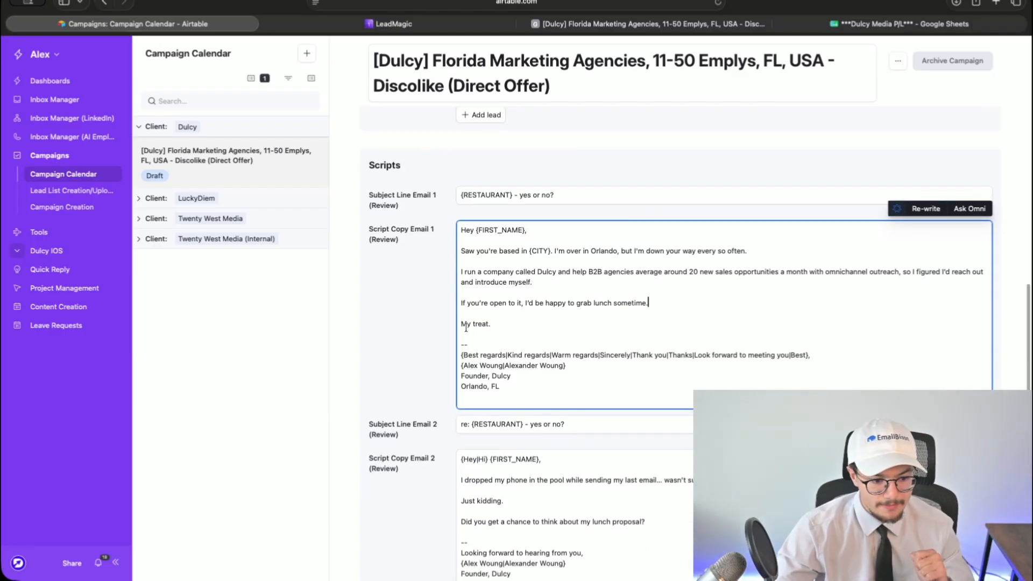
click(501, 387)
scroll(484, 377, down, 3)
click(452, 311)
- Review the second email's subject and body, from 'I dropped my phone' to the lunch question
drag(580, 316, 372, 309)
click(372, 310)
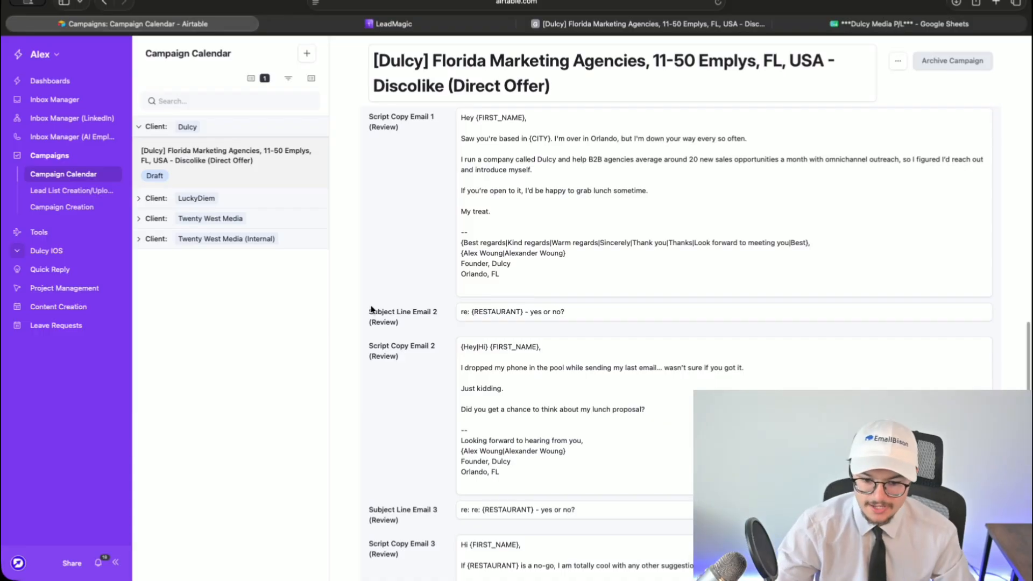
scroll(630, 366, down, 1)
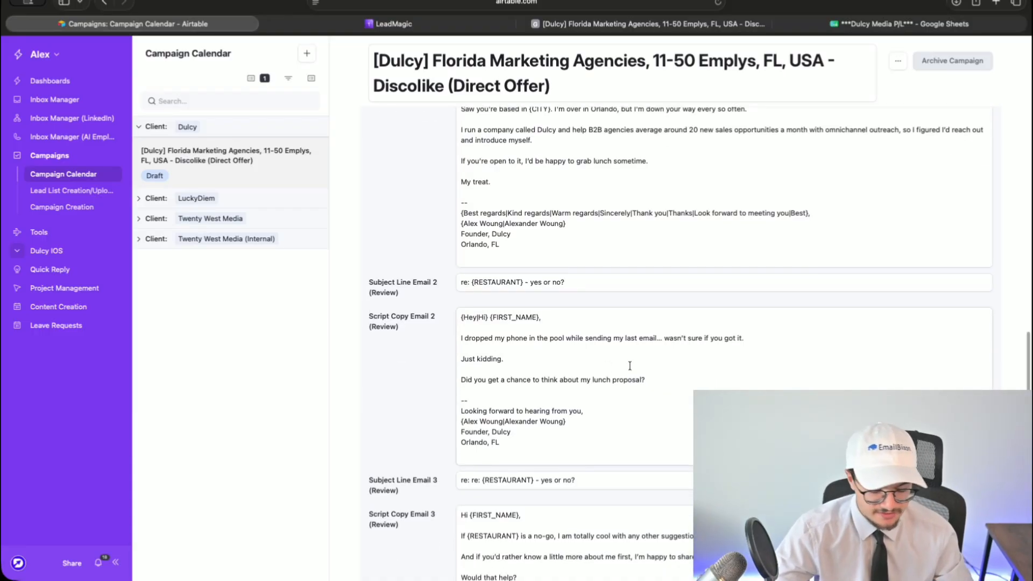
drag(630, 366, 411, 334)
click(456, 348)
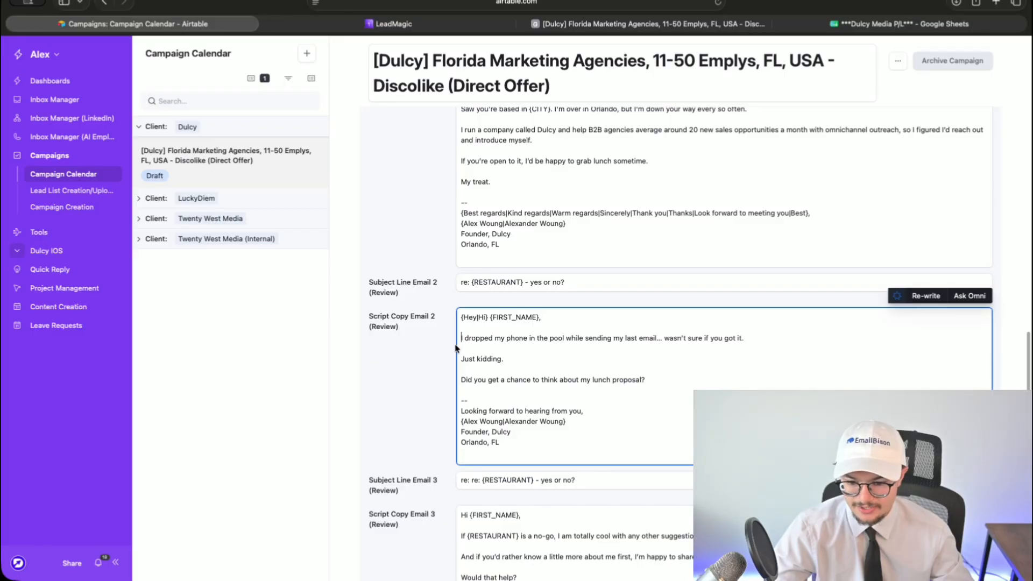
drag(520, 352, 405, 345)
click(525, 365)
drag(525, 363, 411, 334)
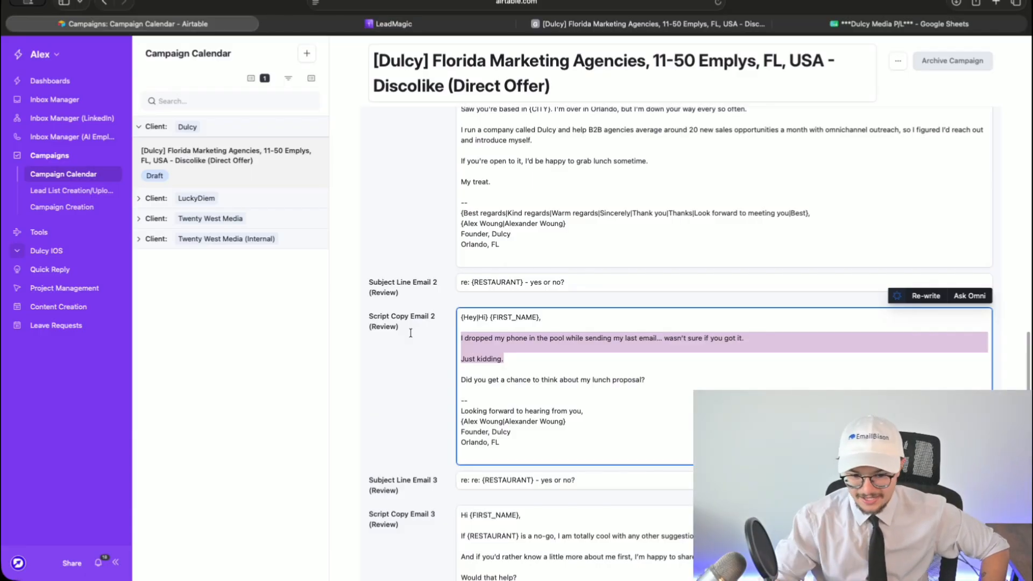
click(545, 359)
click(462, 389)
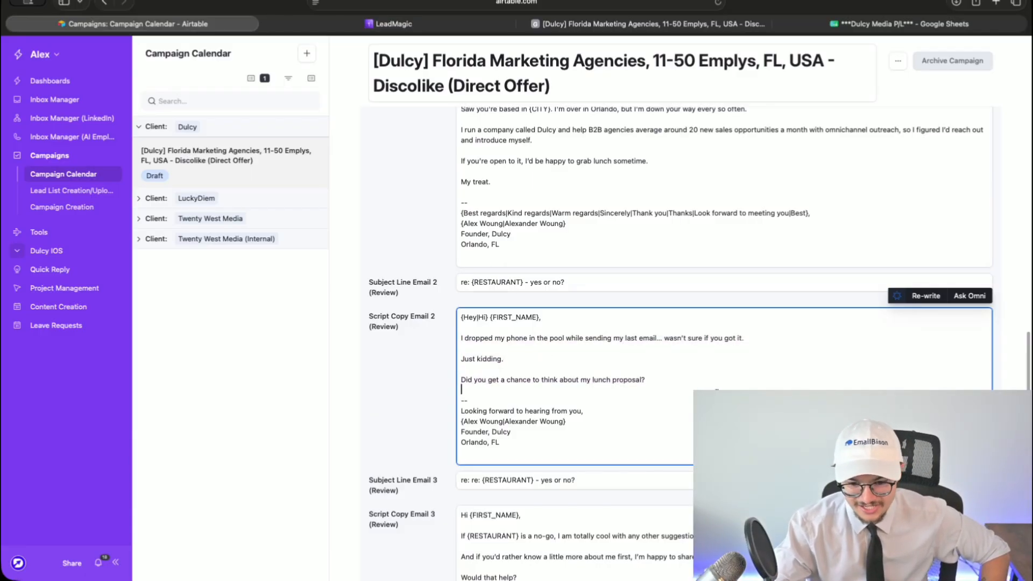
click(384, 371)
scroll(386, 364, down, 3)
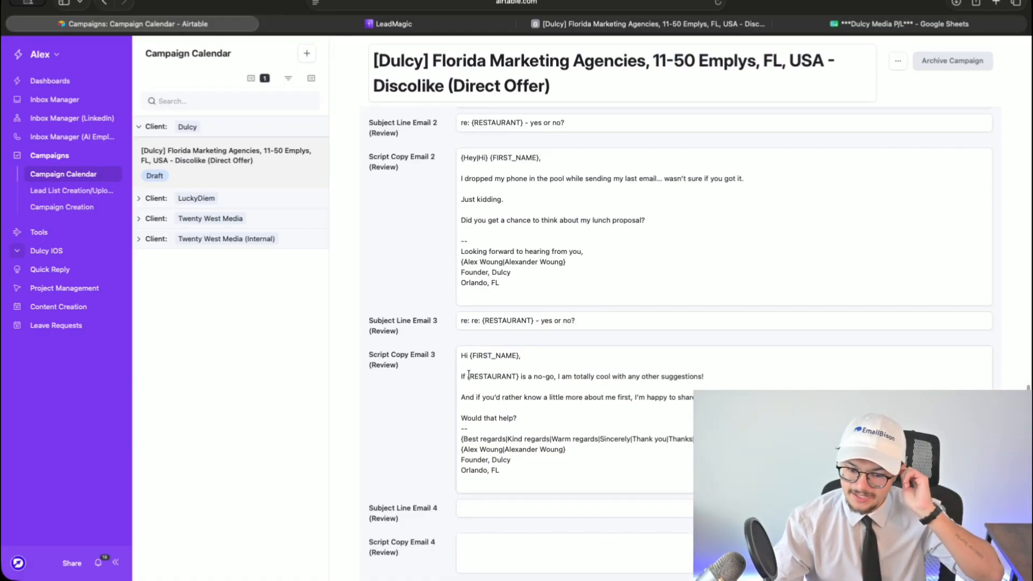
- Insert a blank line between 'Would that help?' and the signature in the third email
triple_click(709, 377)
click(723, 381)
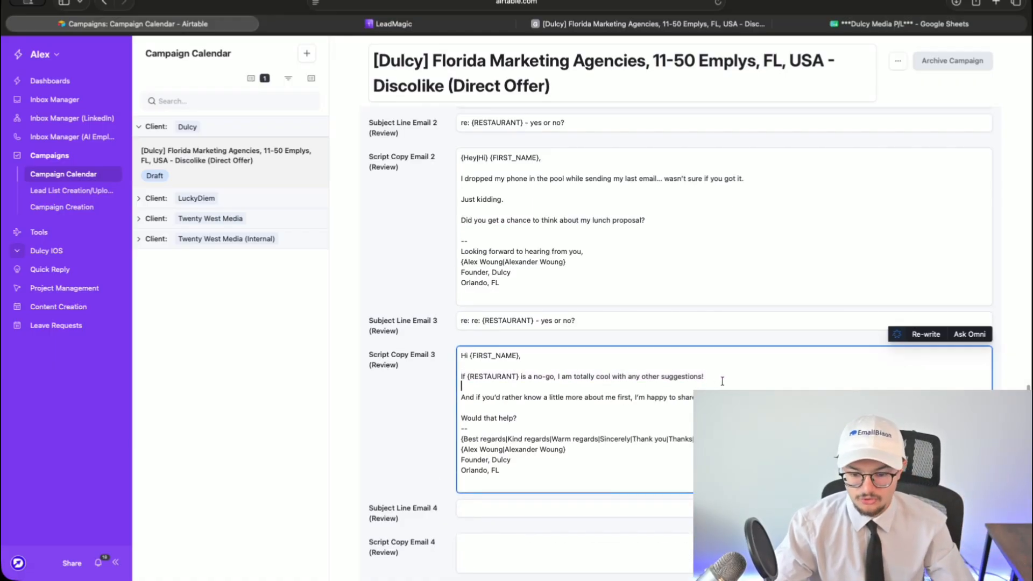
click(519, 419)
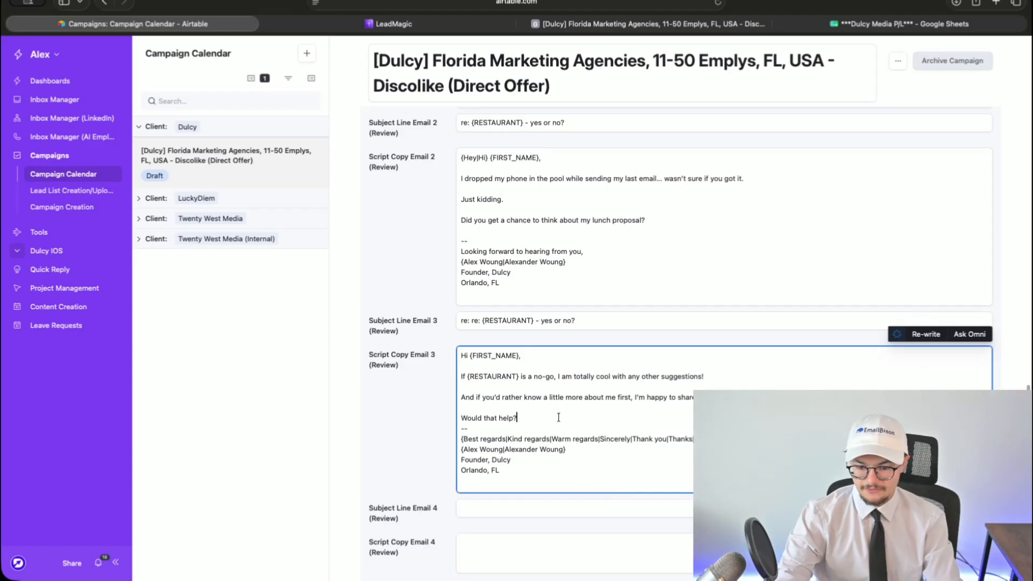
key(Return)
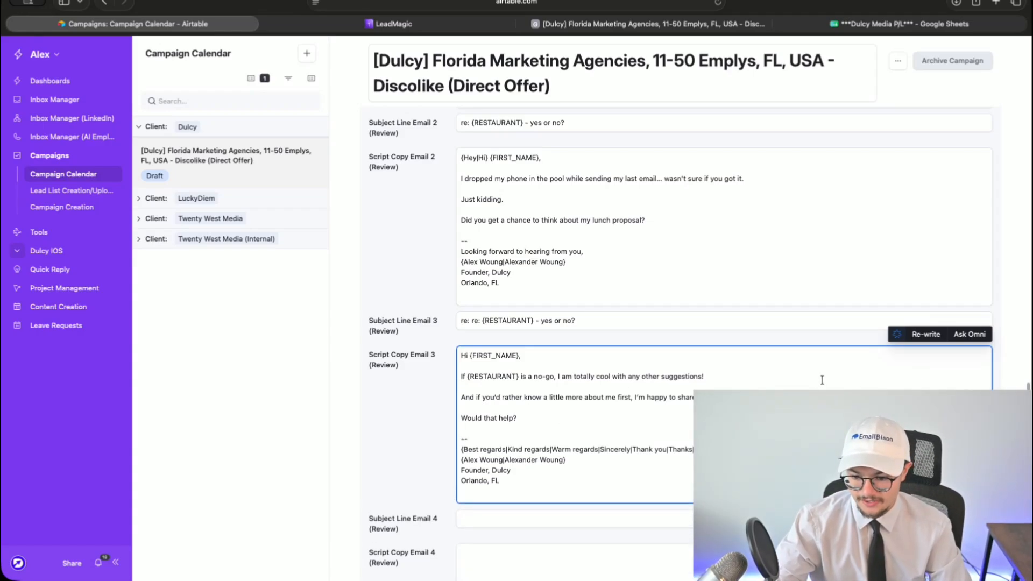
click(433, 404)
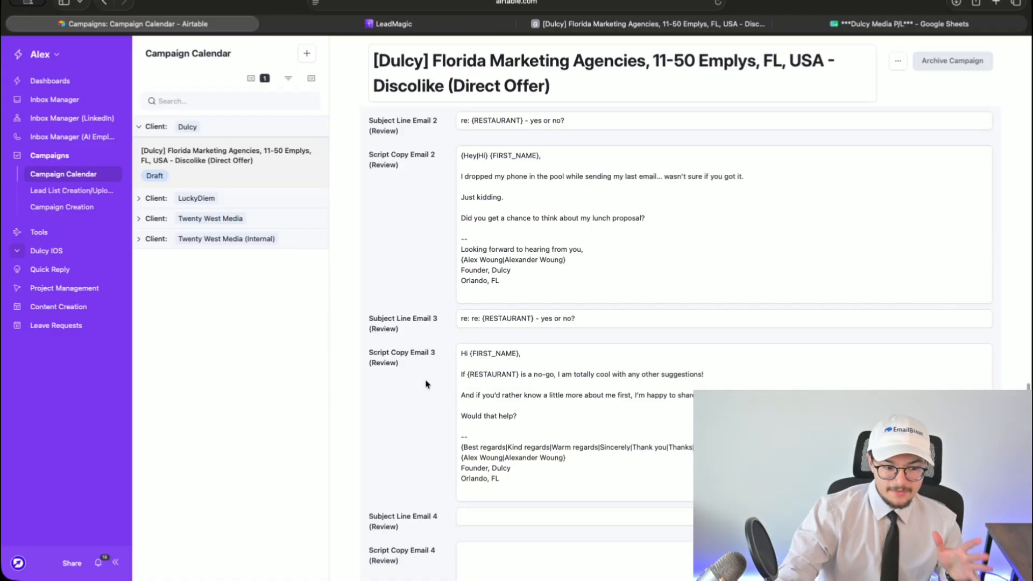
scroll(425, 384, up, 6)
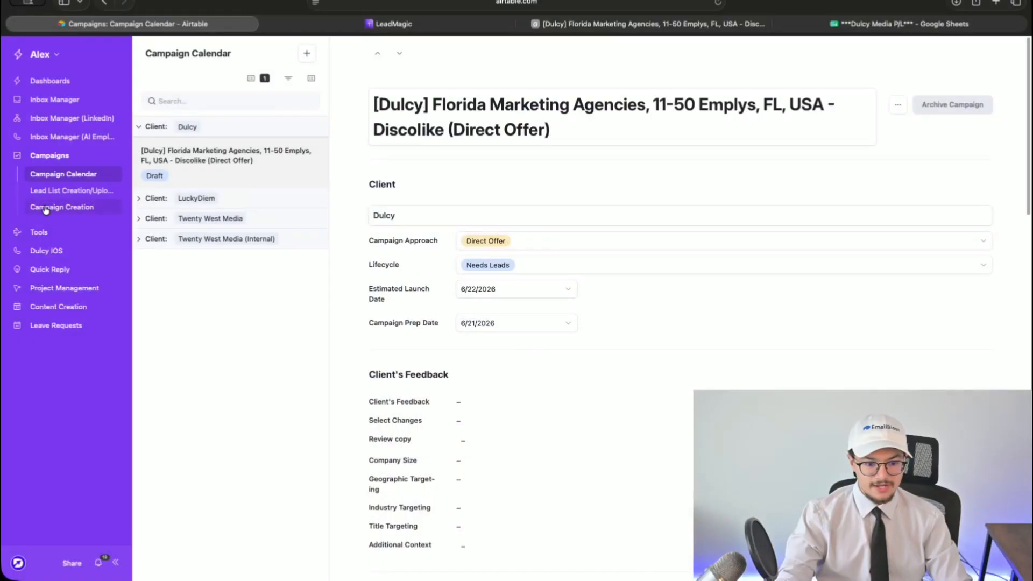
- In Campaign Creation, change start_time to 08:14 and end_time to 18:18
click(46, 209)
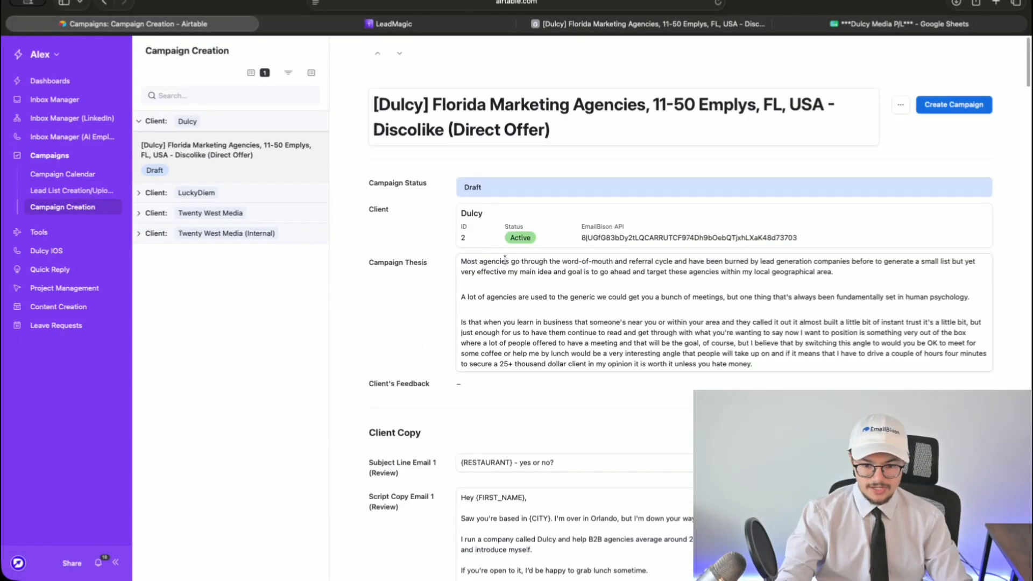
scroll(489, 246, down, 15)
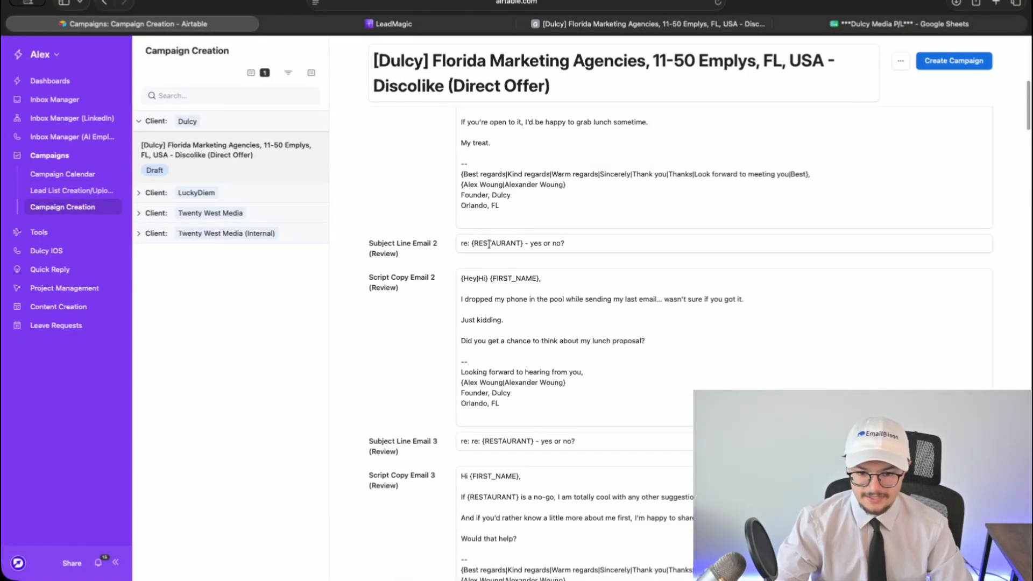
scroll(487, 246, down, 10)
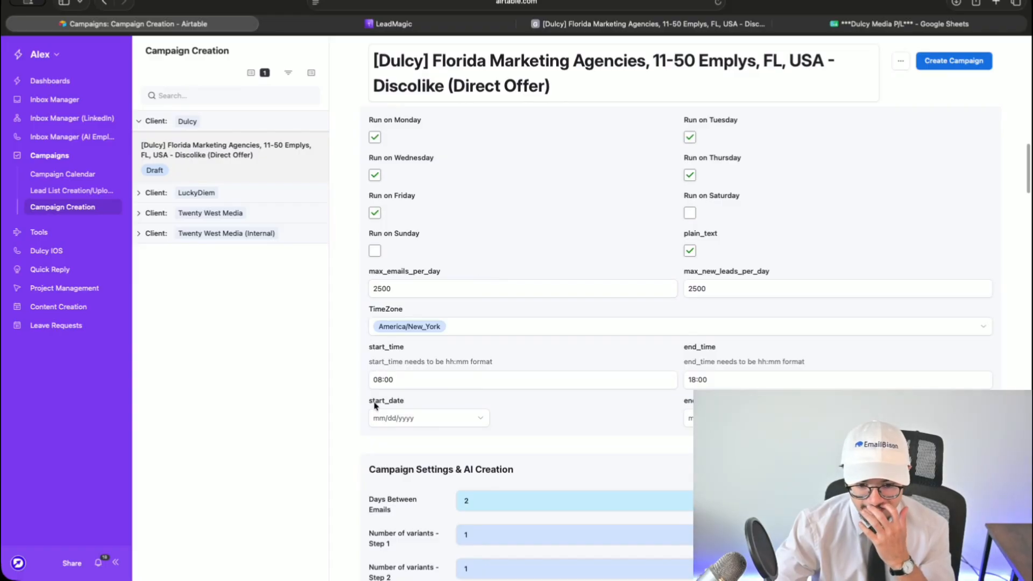
click(383, 380)
key(BackSpace)
key(BackSpace)
key(BackSpace)
text(:145)
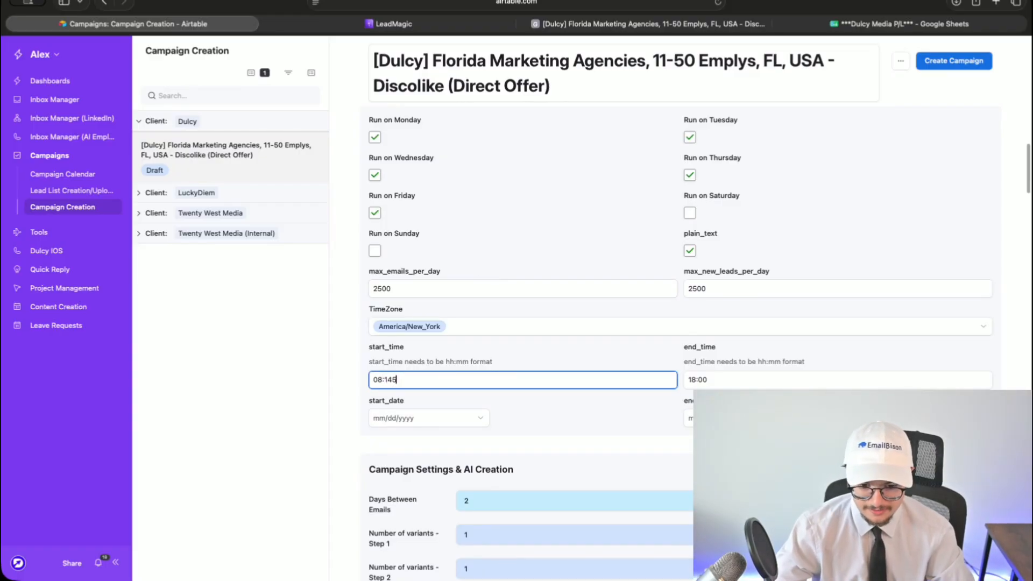
key(BackSpace)
drag(698, 380, 770, 382)
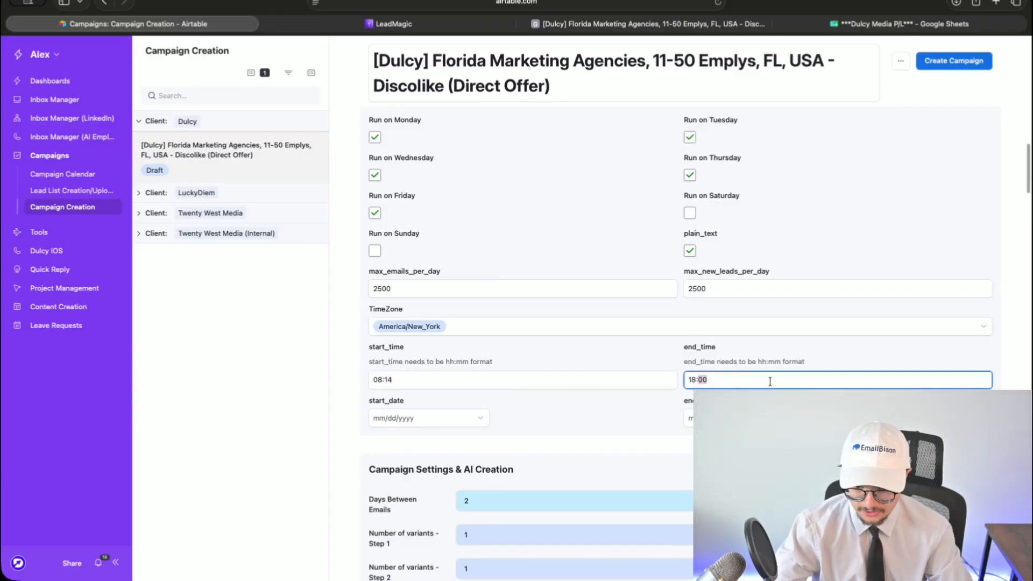
text(18)
click(580, 407)
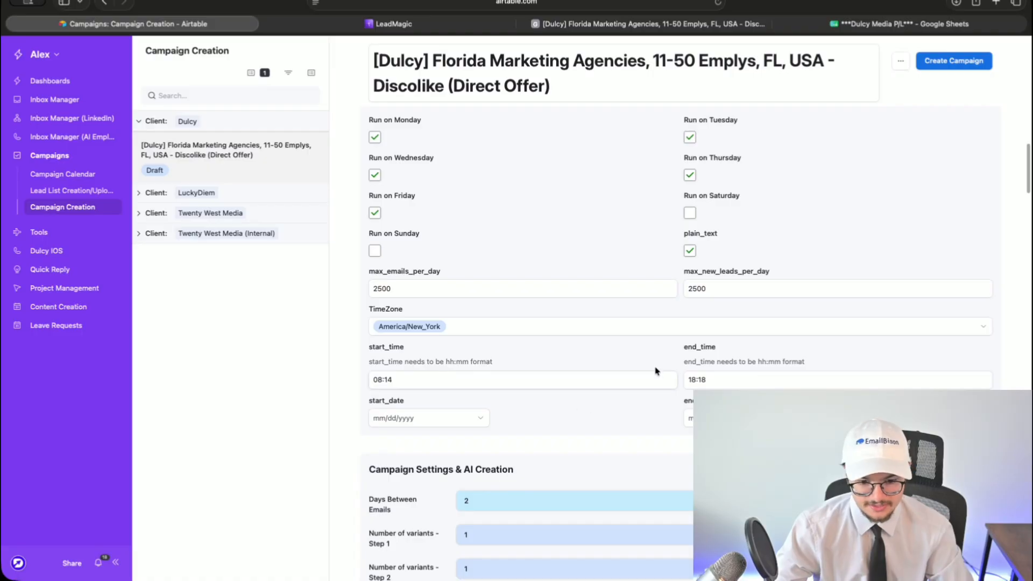
scroll(471, 377, down, 3)
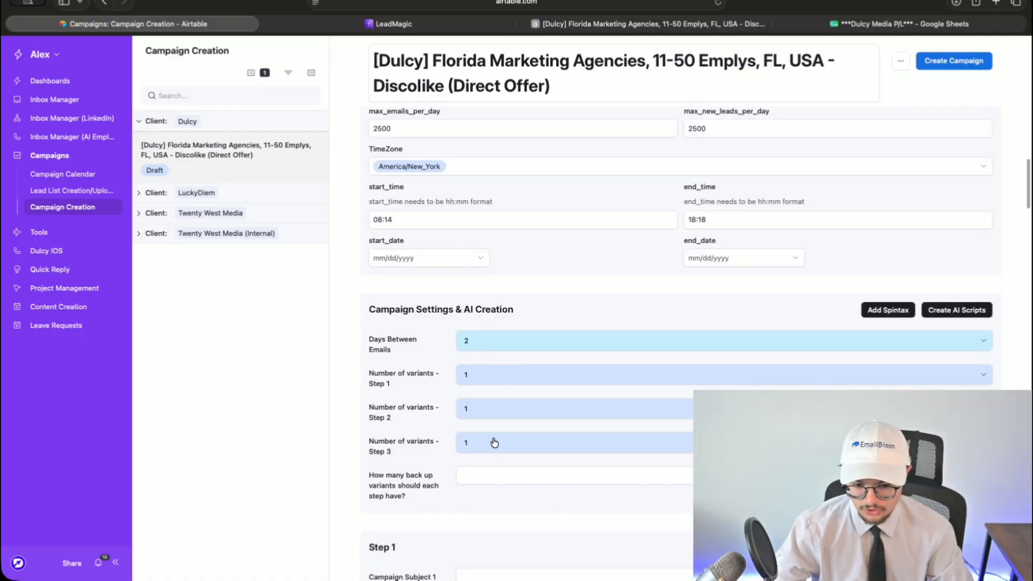
scroll(495, 441, down, 3)
scroll(487, 440, up, 5)
scroll(486, 440, up, 15)
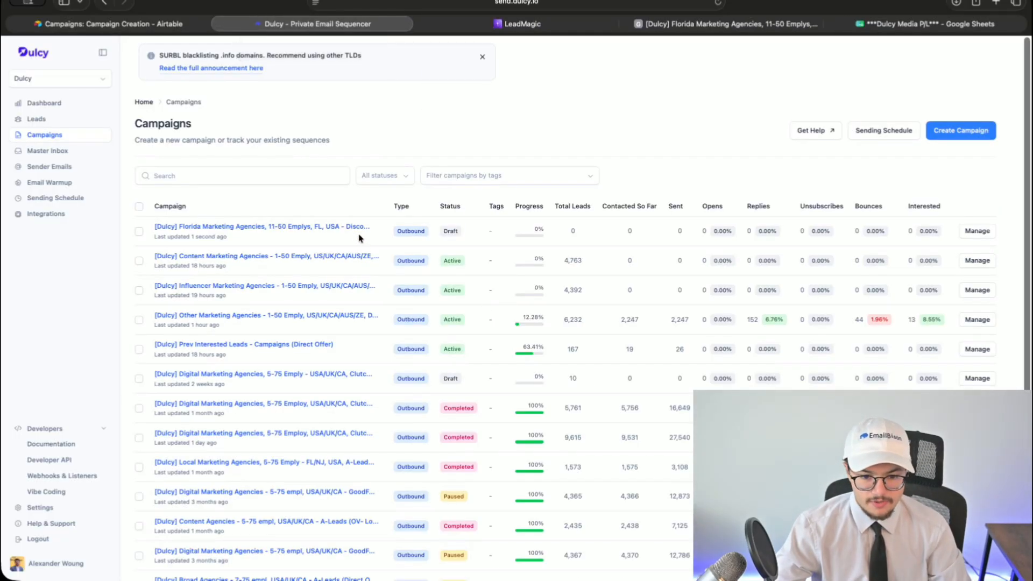
- Open the Florida campaign in Dulcy and build a sequence from scratch with three email steps
click(358, 235)
click(457, 293)
click(262, 313)
click(506, 302)
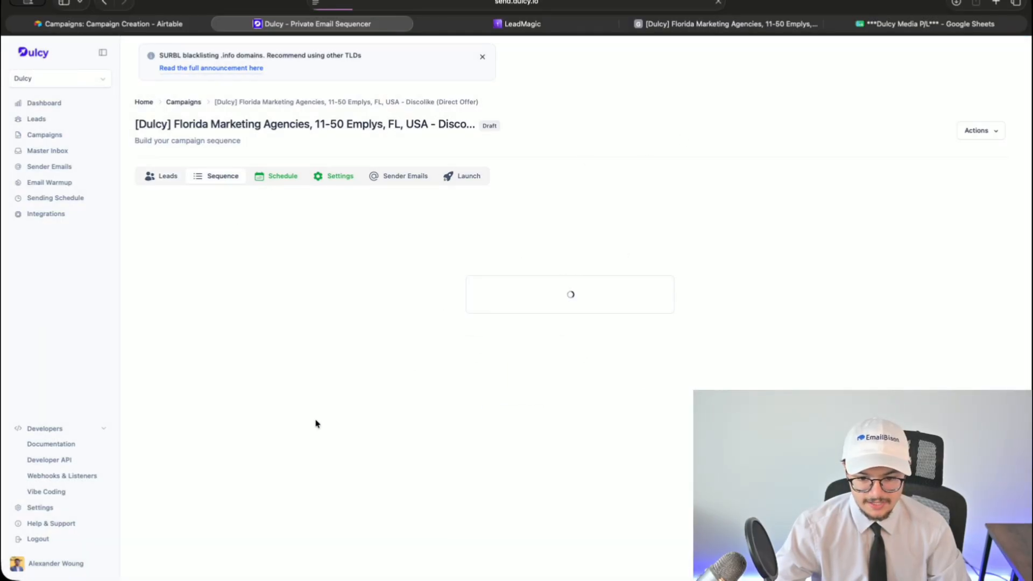
click(289, 311)
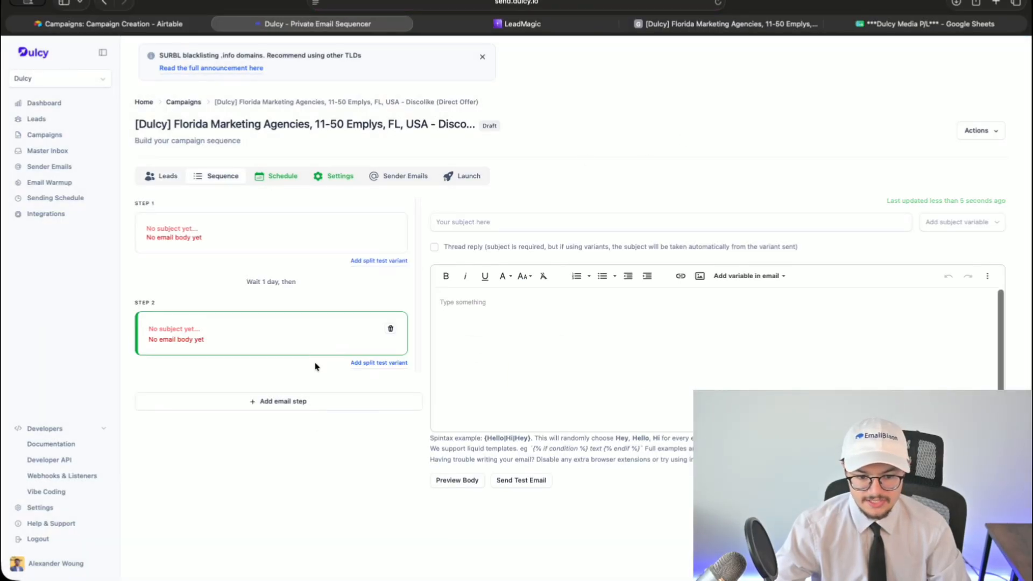
click(289, 400)
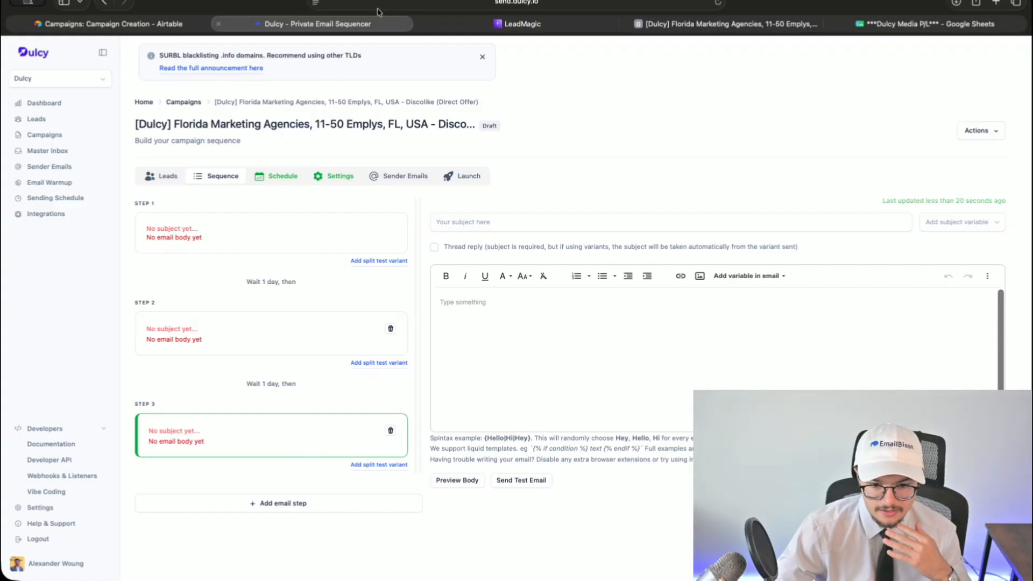
- Copy the first email's subject line from Airtable into Step 1's subject
key(ctrl+shift+Tab)
scroll(557, 237, down, 7)
scroll(557, 237, up, 5)
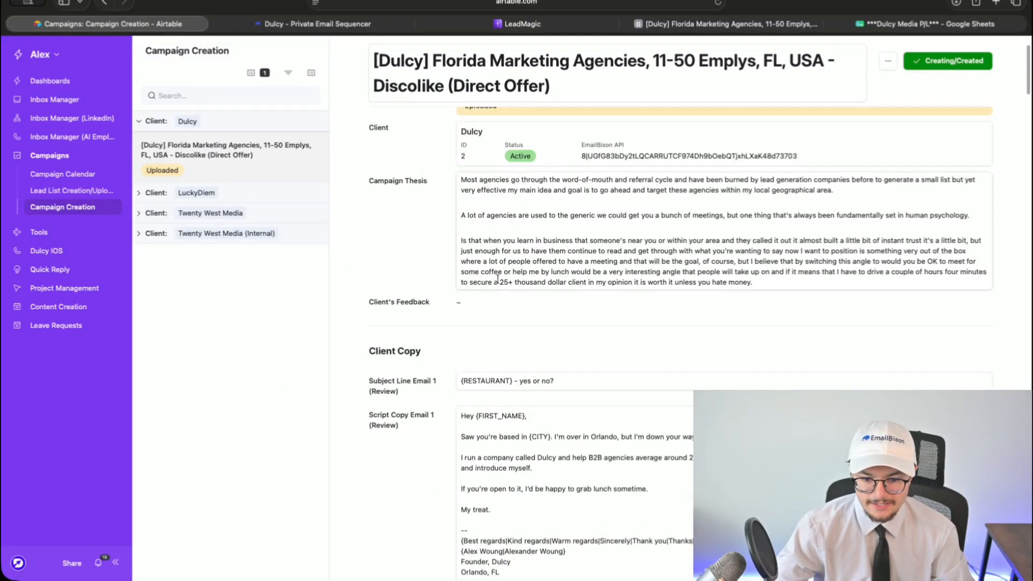
scroll(538, 238, down, 2)
double_click(504, 237)
key(ctrl+a)
key(ctrl+c)
key(ctrl+Tab)
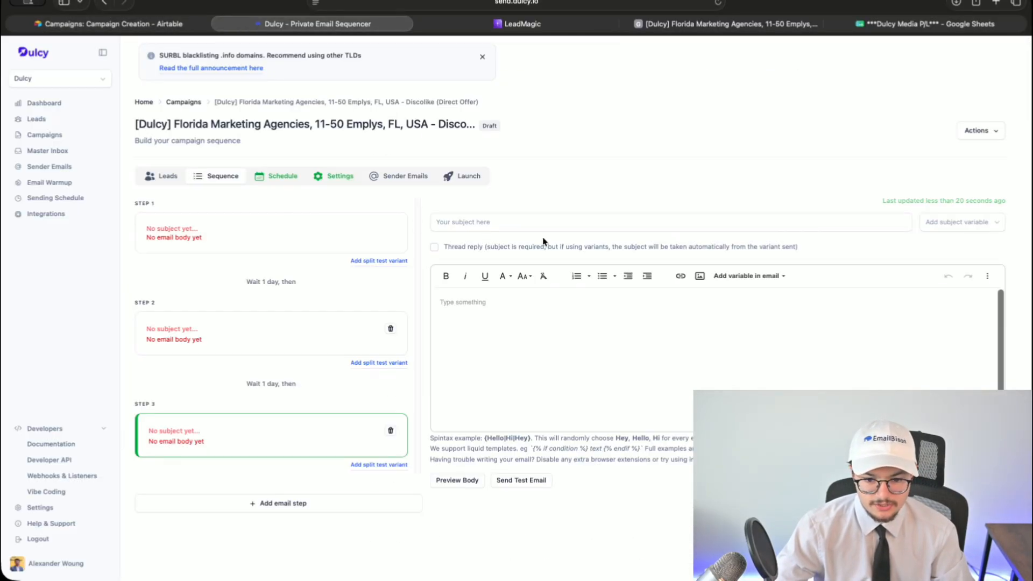
click(483, 223)
key(ctrl+v)
- Set Step 2's subject to 're:' plus the pasted line and Step 3's to 're: re:' plus it
click(301, 328)
drag(453, 246, 813, 249)
click(624, 221)
text(re:)
key(ctrl+v)
click(364, 435)
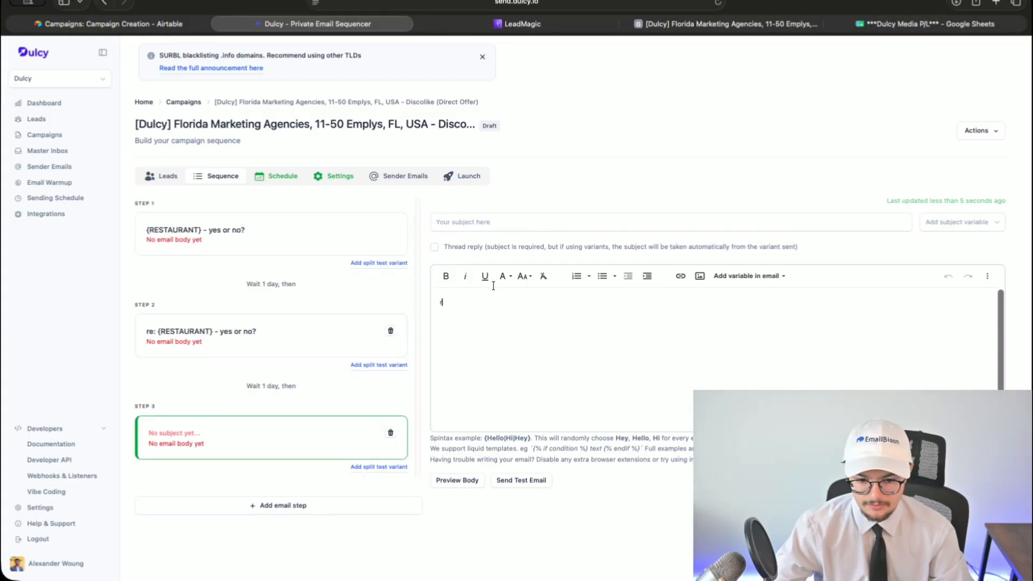
click(513, 222)
text(re: re:)
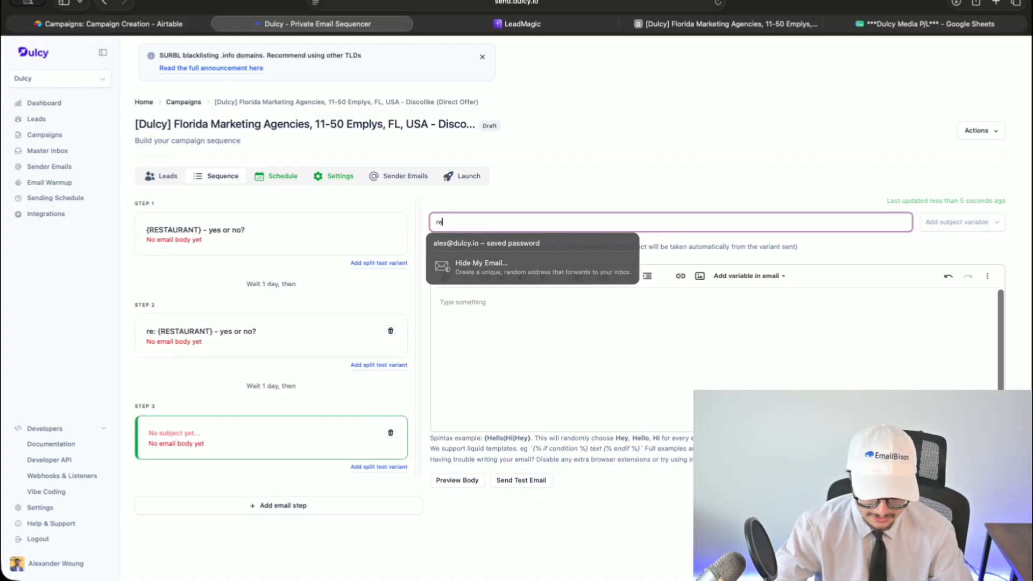
key(ctrl+v)
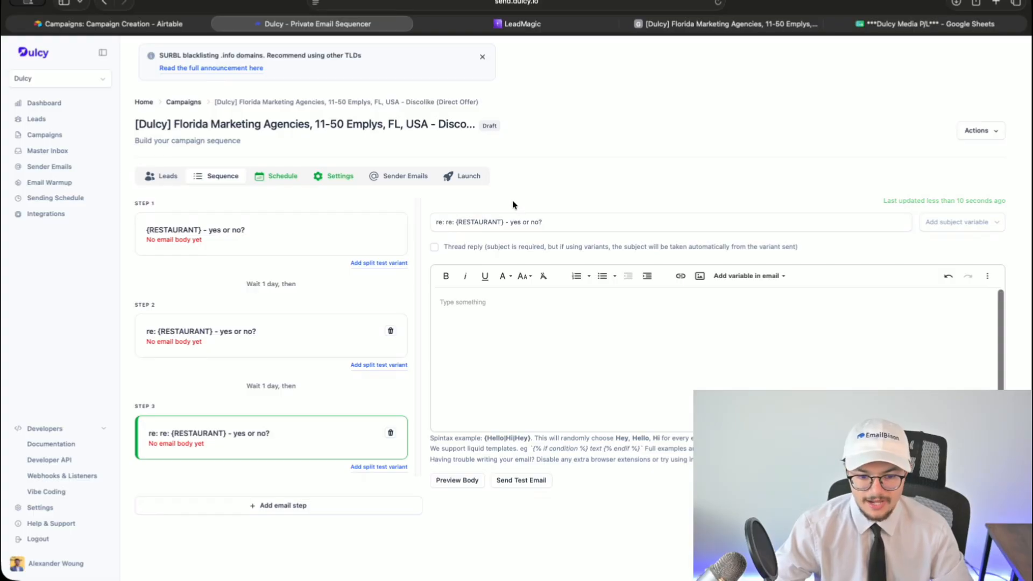
- Paste Email 1's Orlando lunch-invite script from Airtable as Step 1's body
click(203, 245)
click(181, 27)
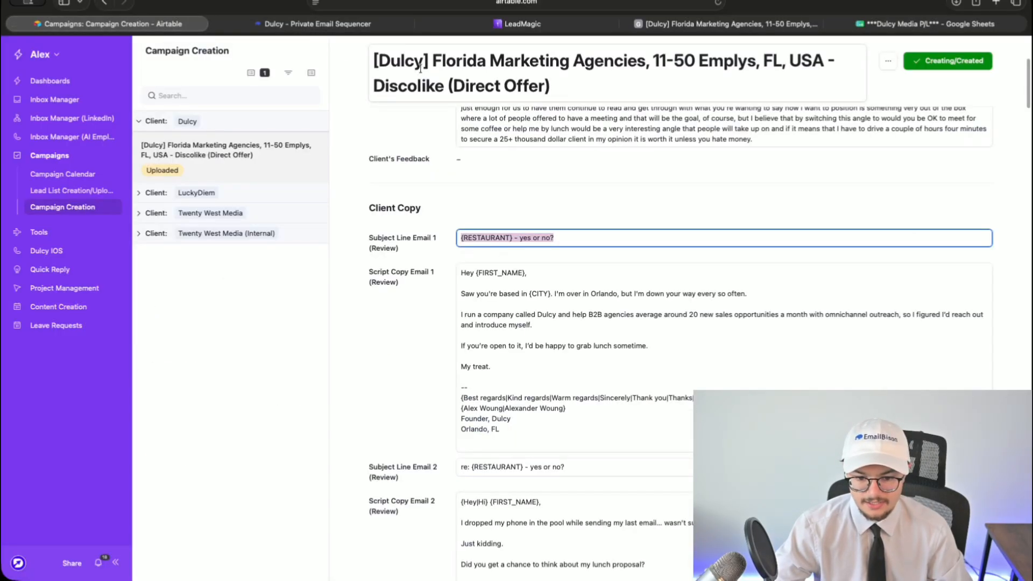
click(512, 401)
key(super+a)
click(301, 27)
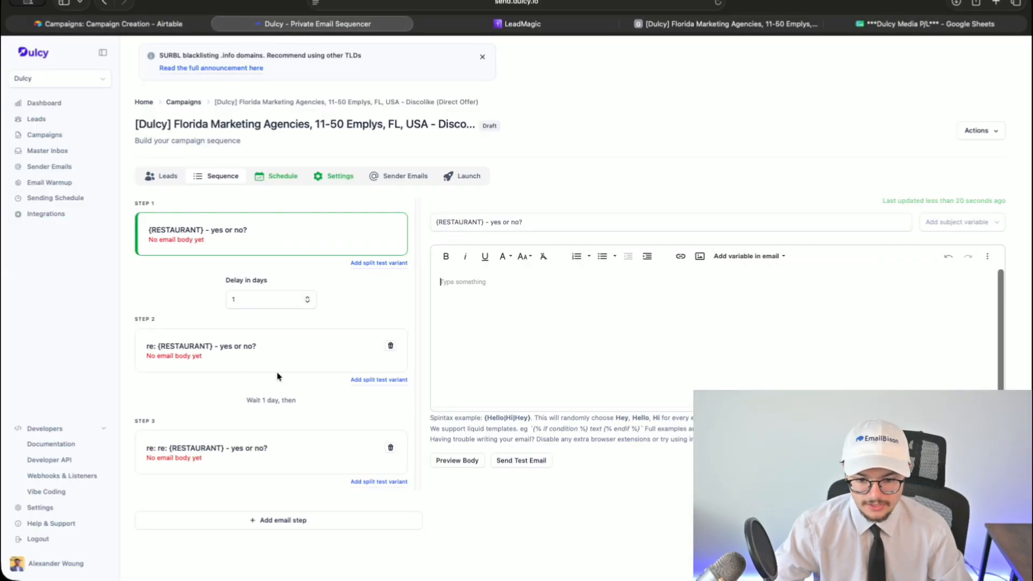
key(super+v)
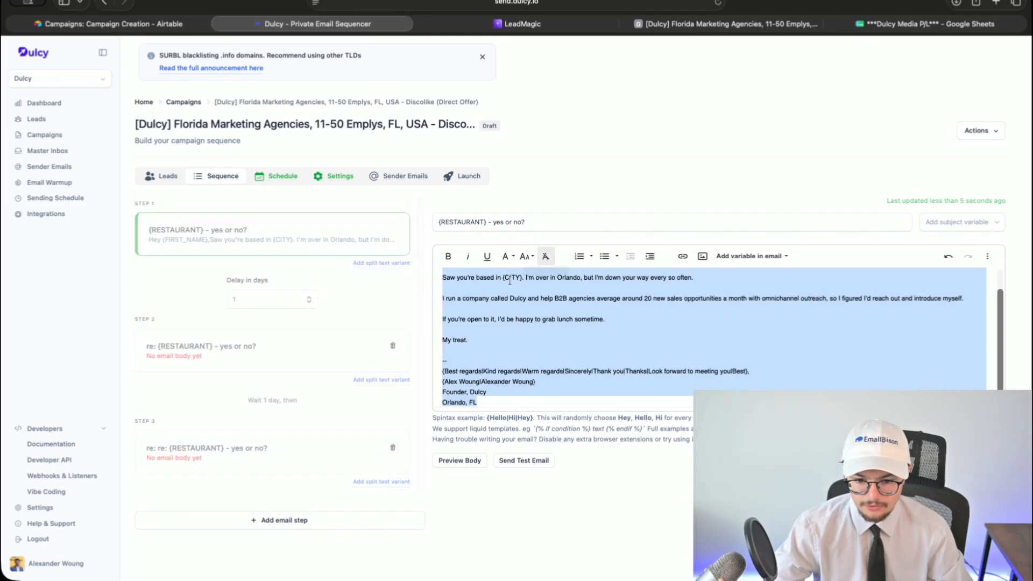
click(508, 289)
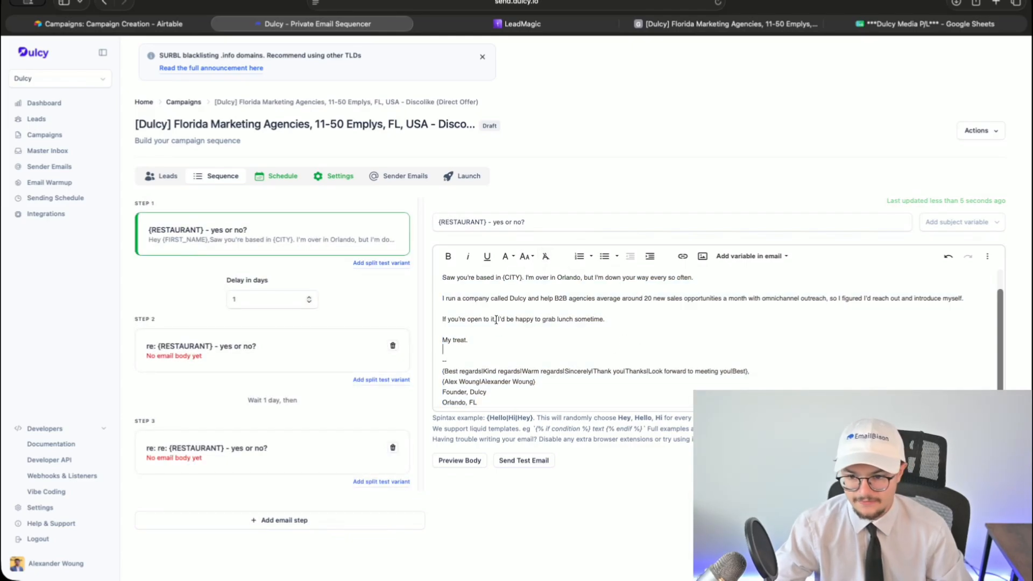
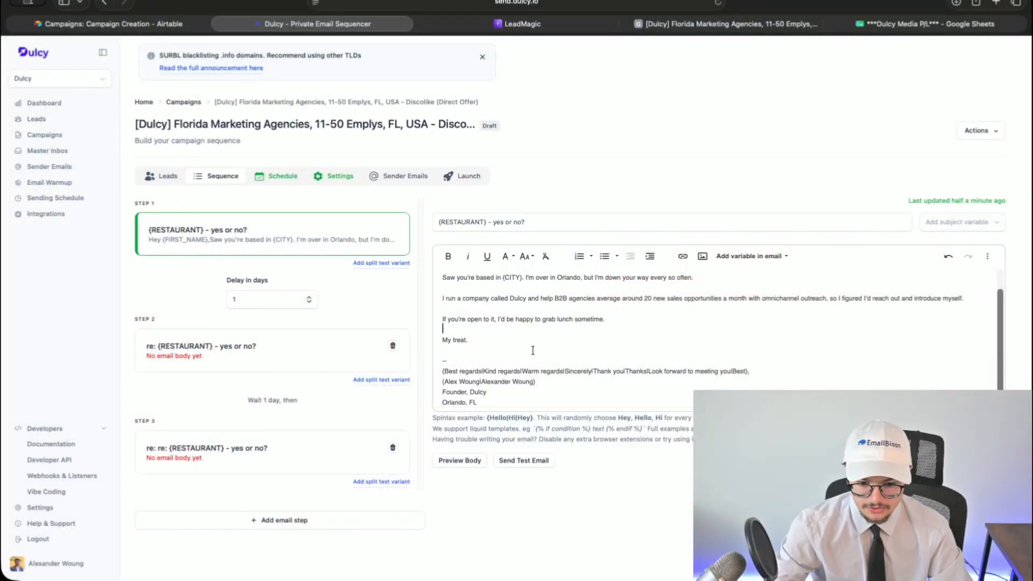
- Review the signature and sign-off spintax line in Step 1's email body
scroll(533, 351, down, 1)
triple_click(552, 387)
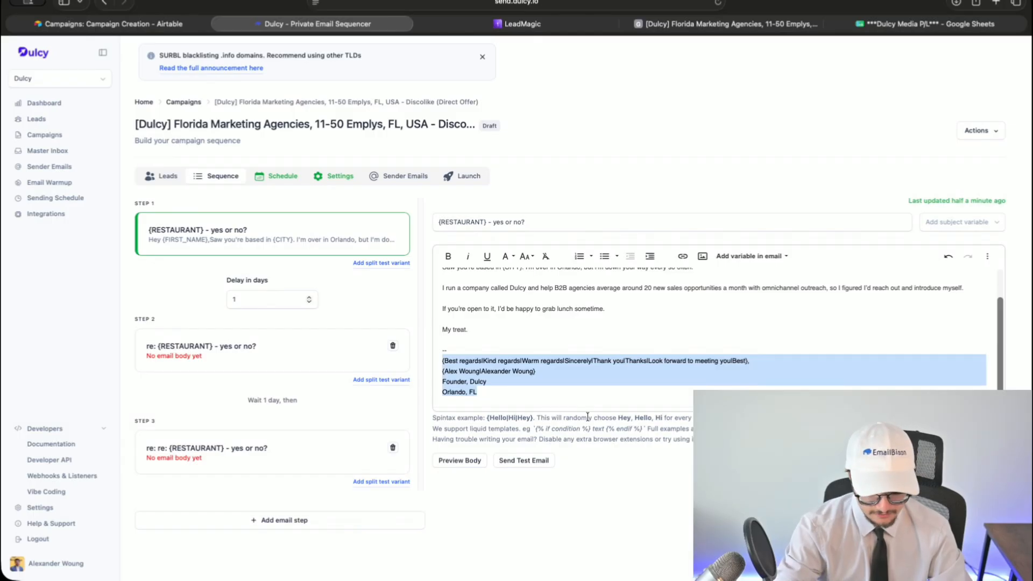
key(super+equal)
key(super+equal)
click(622, 376)
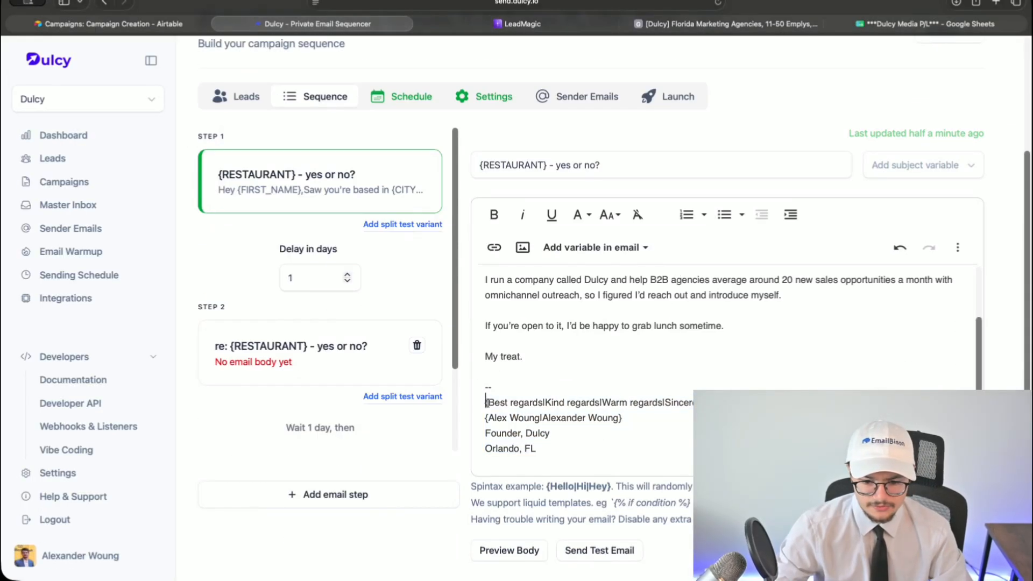
drag(484, 402, 742, 403)
click(543, 402)
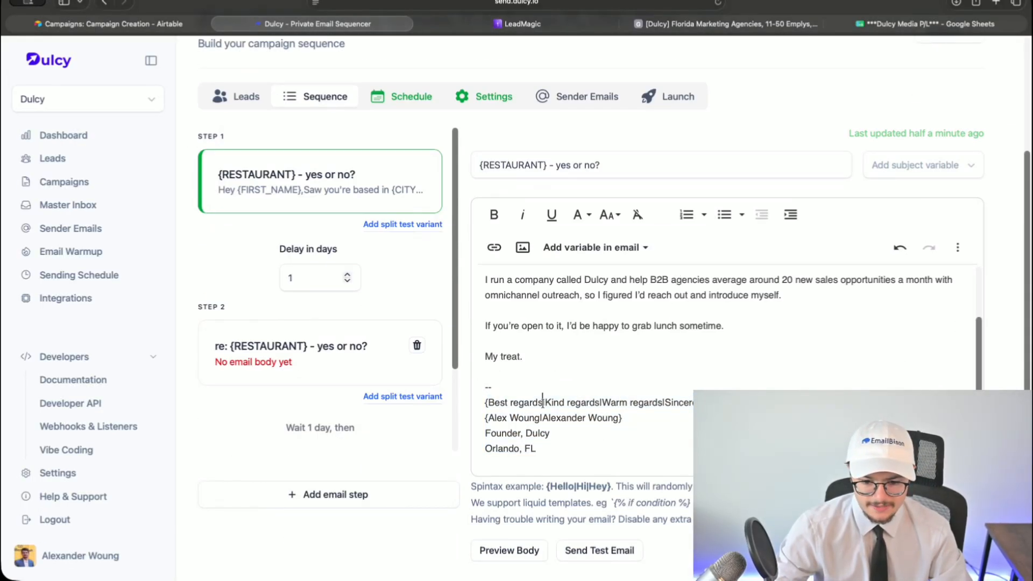
triple_click(501, 405)
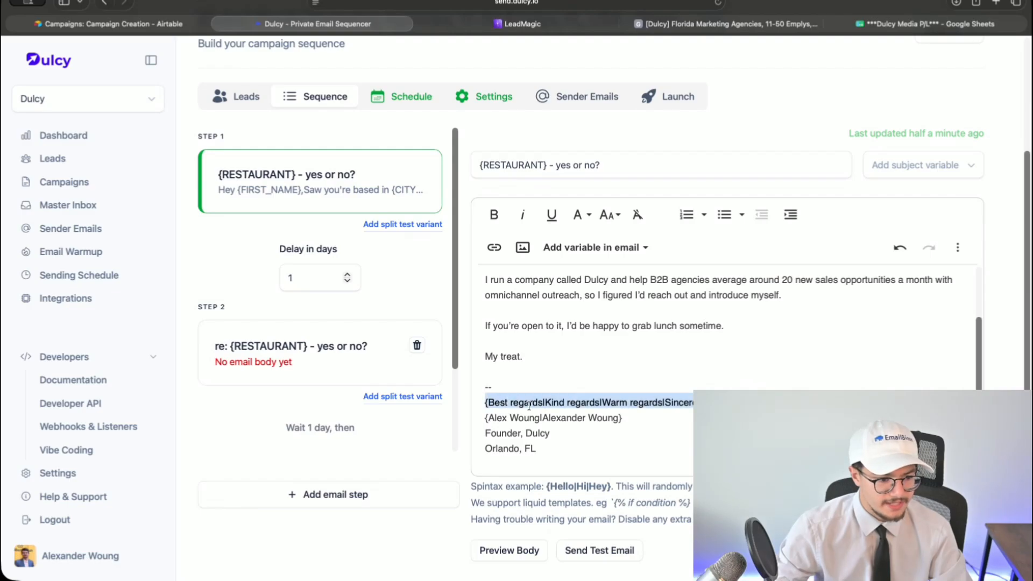
click(753, 405)
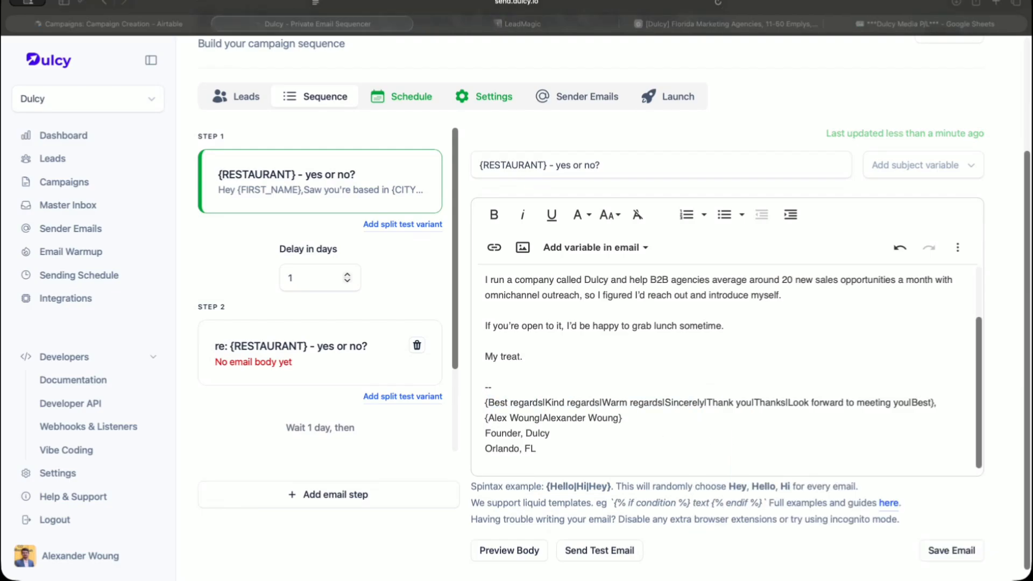
- Preview the rendered Step 1 email and confirm the 'Kind regards' sign-off
click(509, 550)
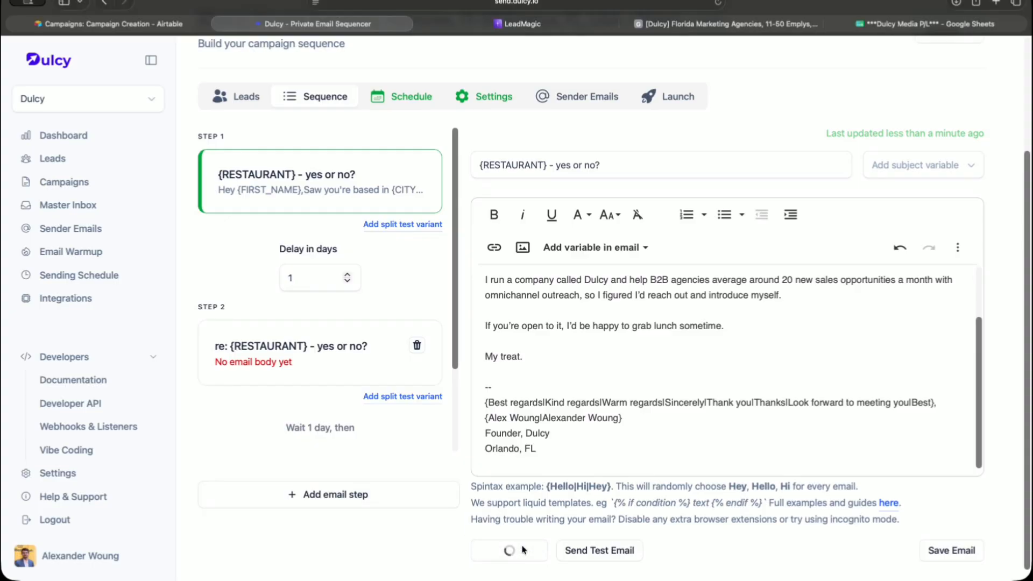
drag(273, 397, 371, 398)
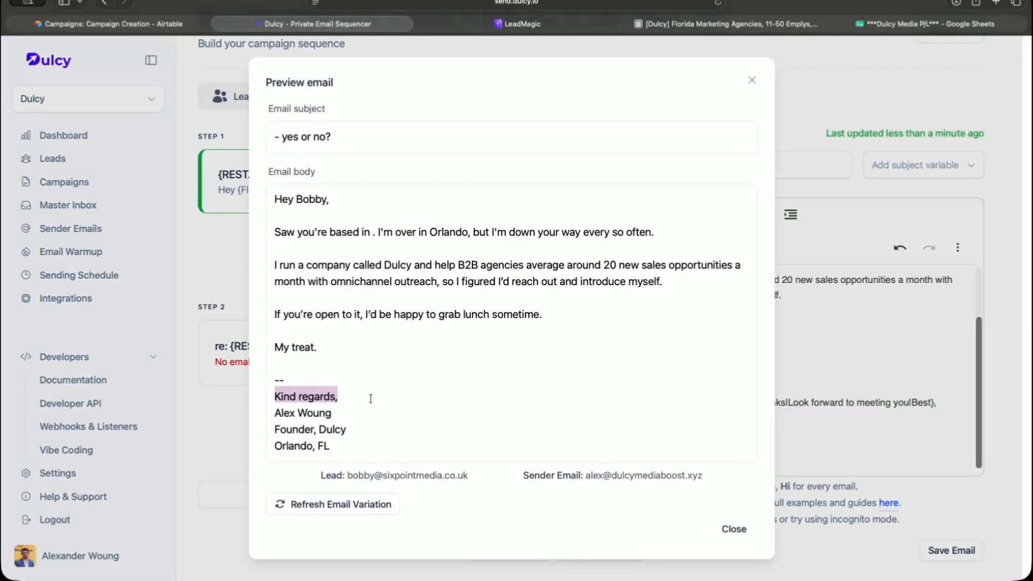
click(232, 337)
key(super+Tab)
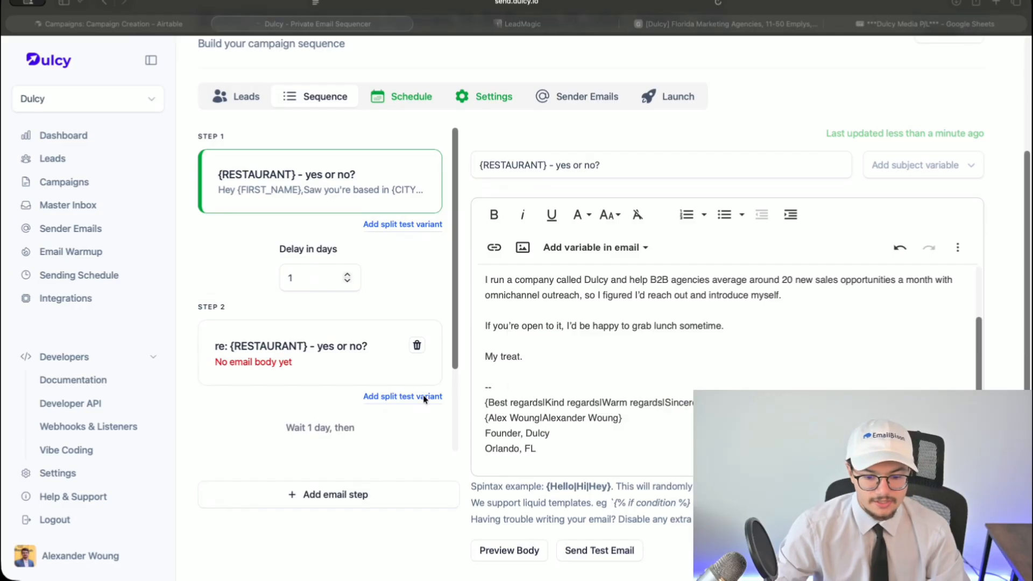
key(super+Tab)
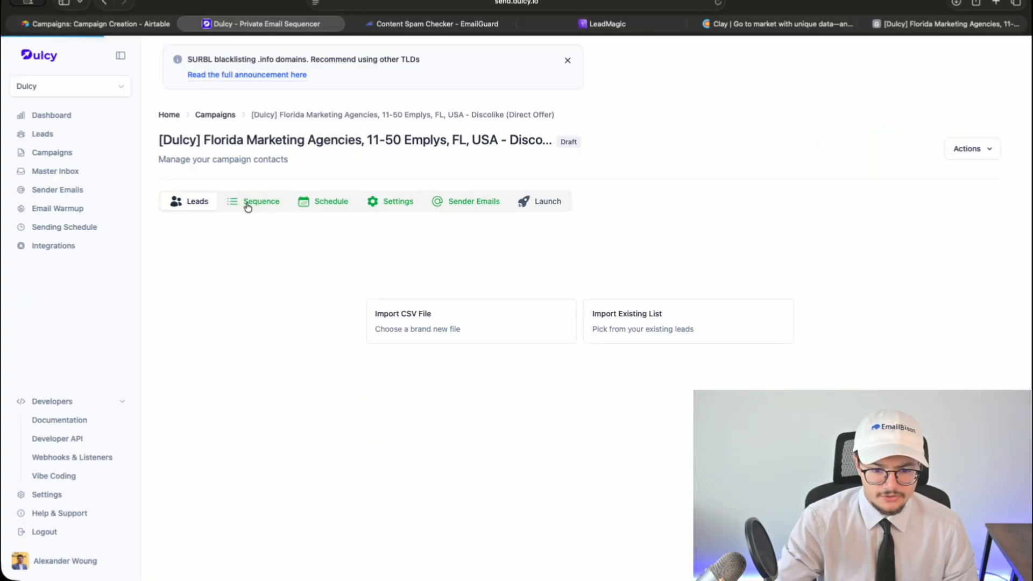
- Spam-check Step 1's email body in EmailGuard's Content Spam Checker
click(247, 207)
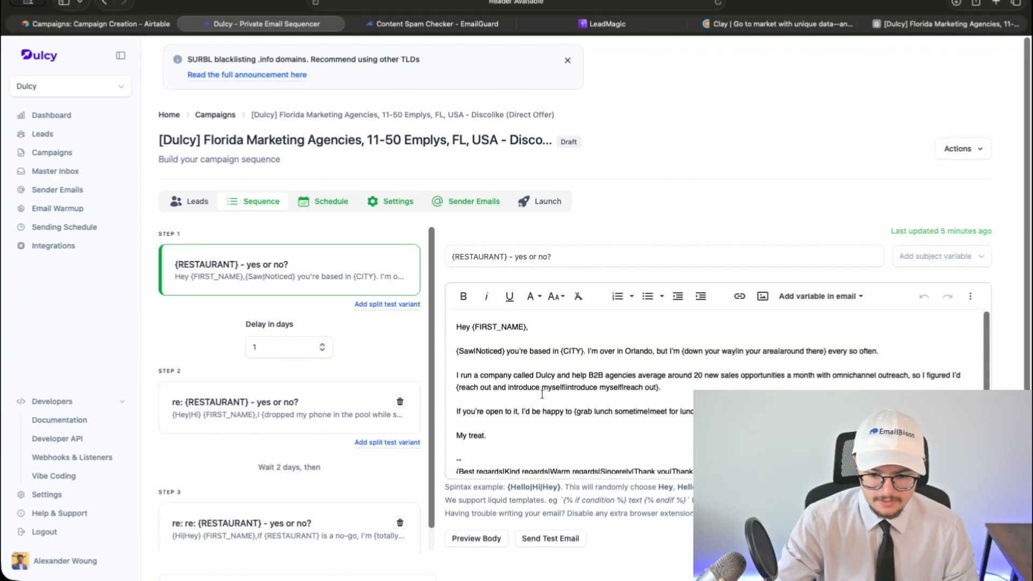
click(538, 395)
key(ctrl+a)
key(ctrl+Tab)
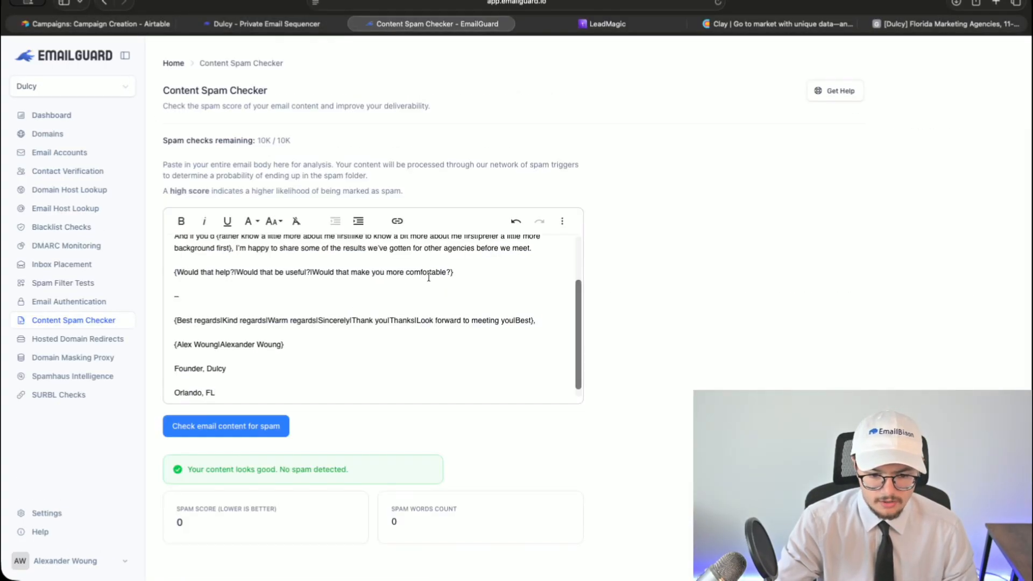
key(ctrl+a)
key(ctrl+v)
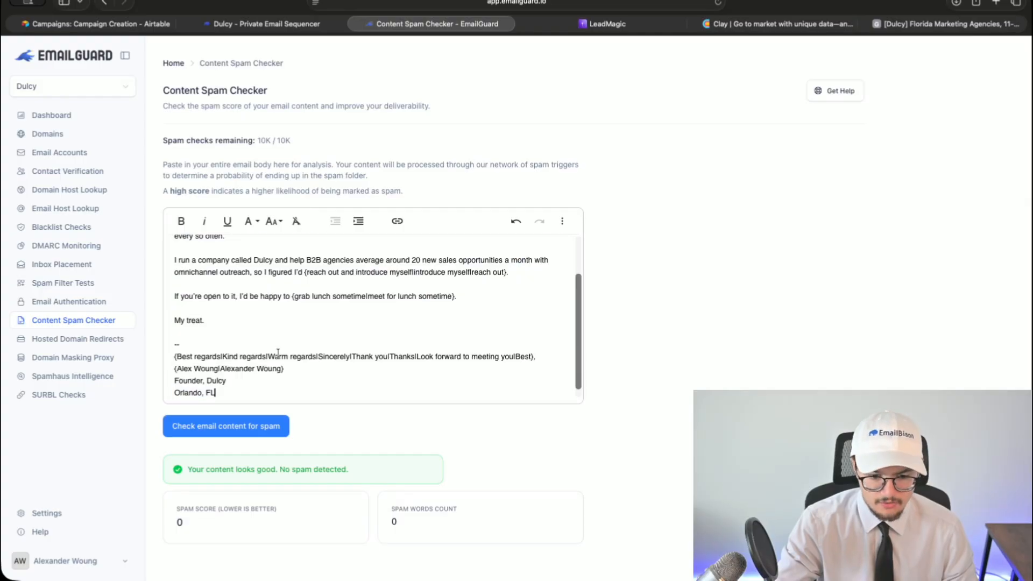
click(243, 426)
scroll(237, 373, up, 5)
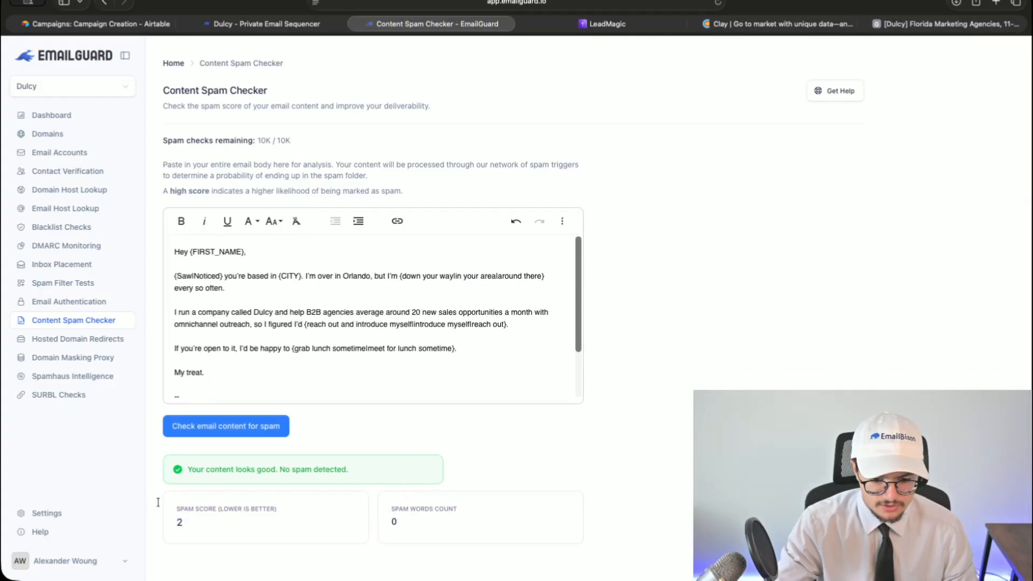
drag(185, 489, 364, 478)
- Spam-check Step 2's follow-up body and inspect the top spam words found
click(263, 23)
click(273, 383)
click(516, 398)
key(super+a)
click(389, 31)
click(306, 311)
key(super+a)
key(super+v)
click(216, 425)
scroll(226, 377, down, 2)
click(228, 545)
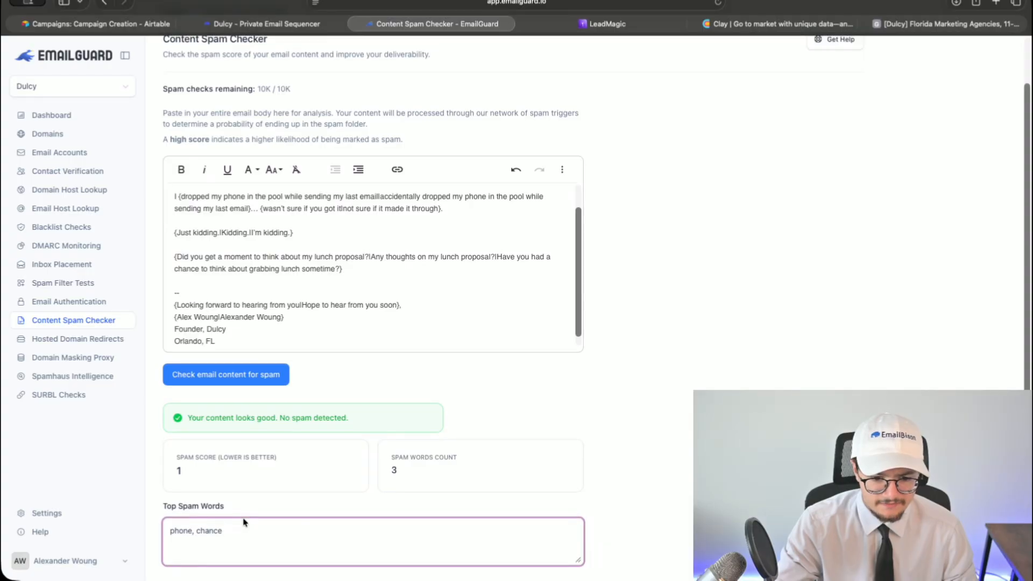
scroll(269, 500, up, 2)
scroll(366, 377, up, 3)
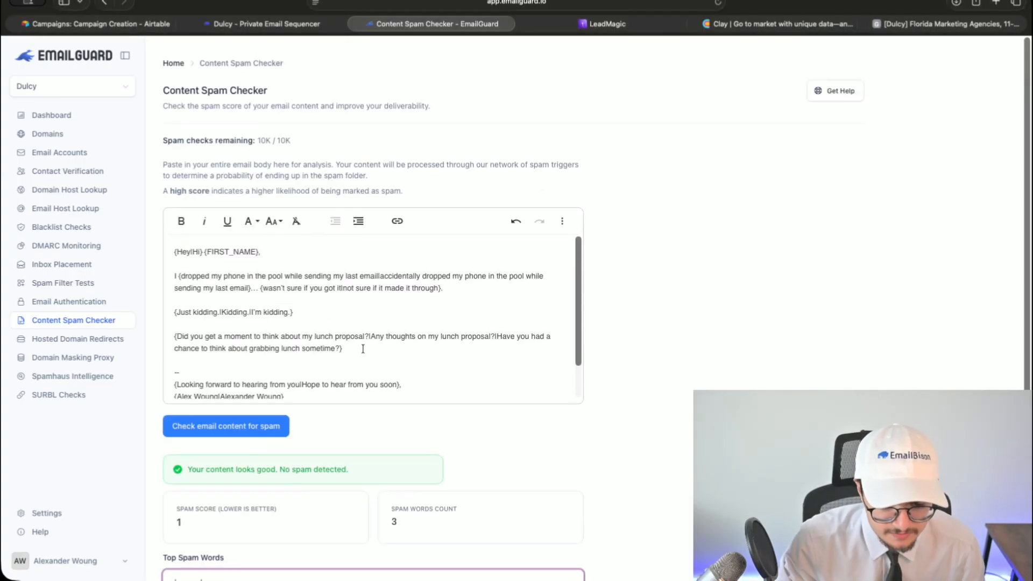
- Replace the flagged word 'chance' with 'moment' in the Step 2 email
key(super+f)
text(chance)
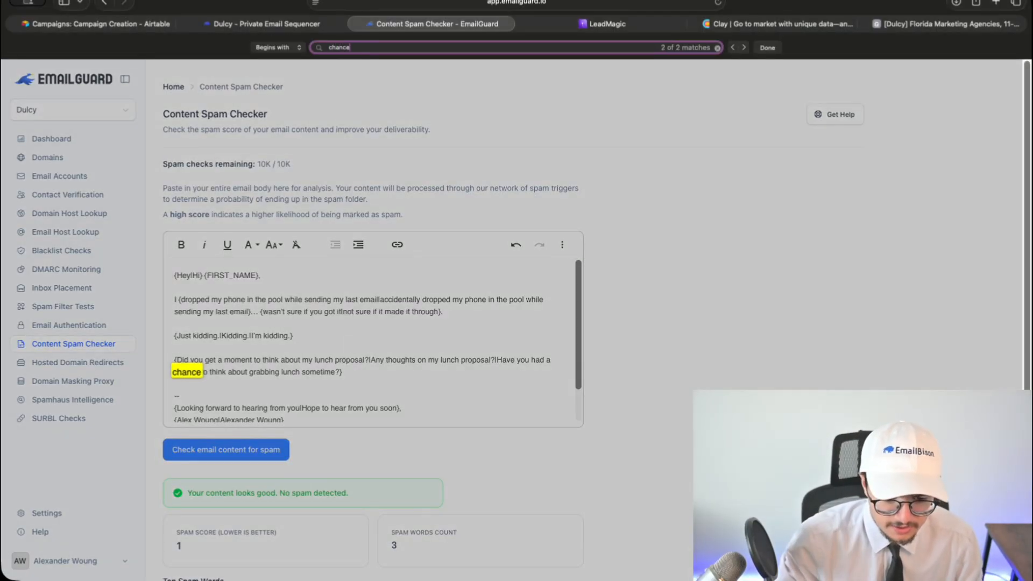
click(291, 24)
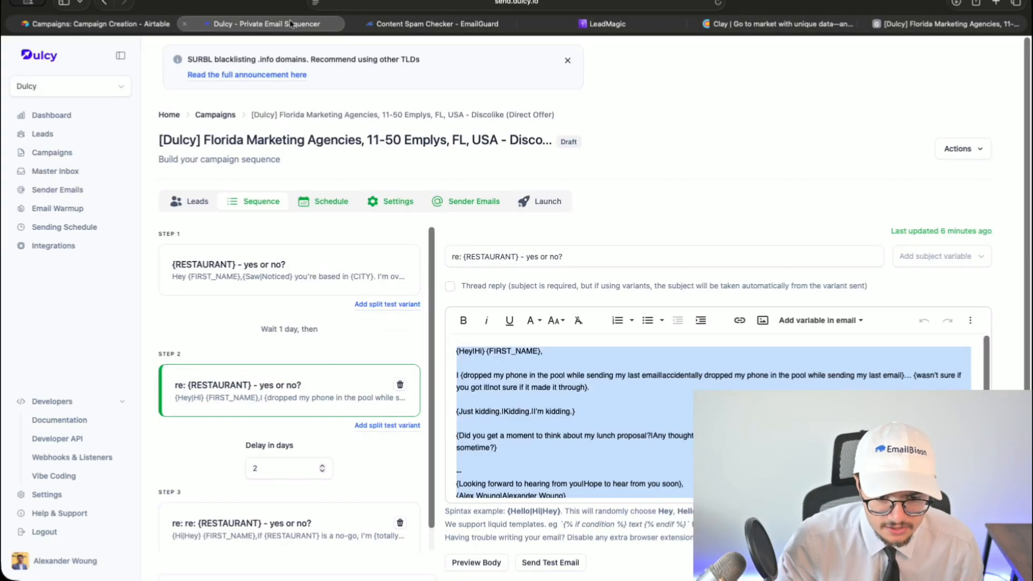
click(588, 433)
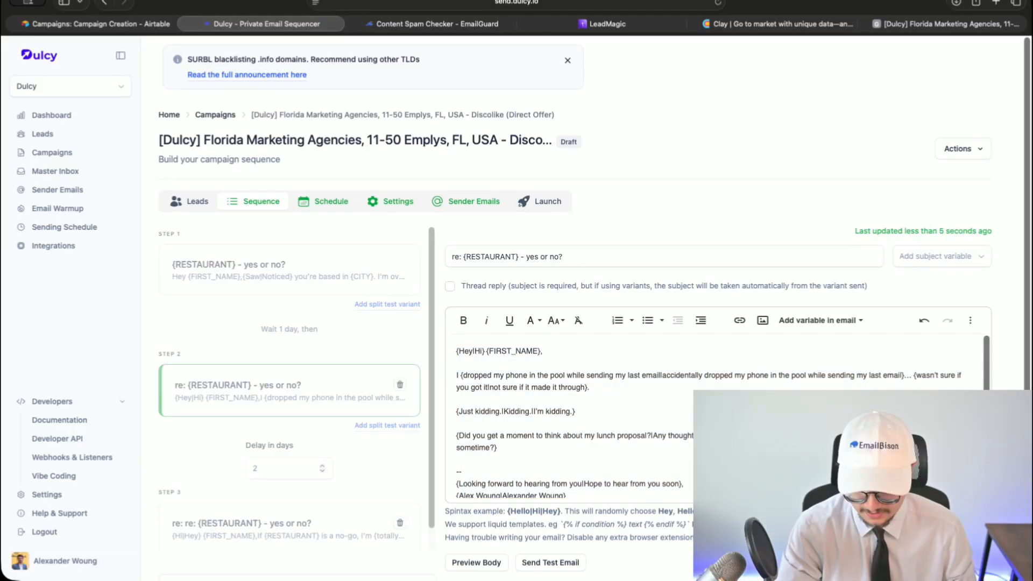
key(ctrl+Tab)
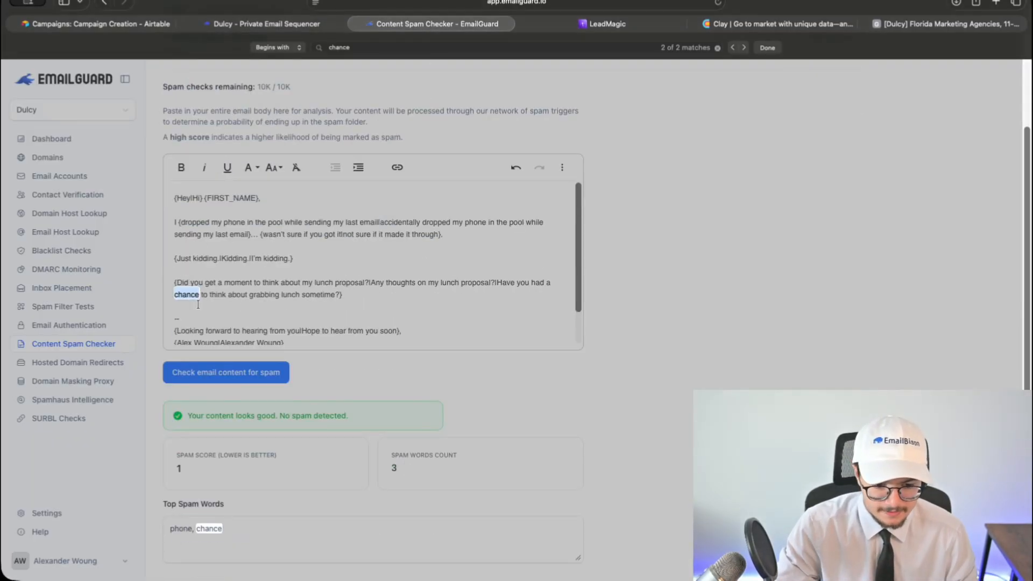
text(moment)
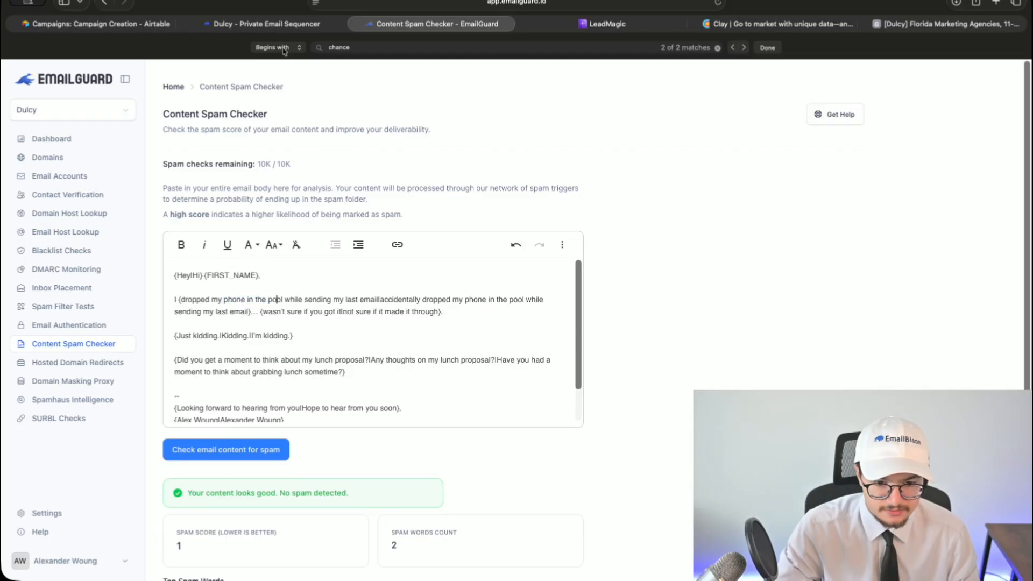
key(ctrl+shift+Tab)
- Spam-check Step 3's body, confirm a score of 0, and close the checker
click(383, 26)
key(super+a)
click(233, 455)
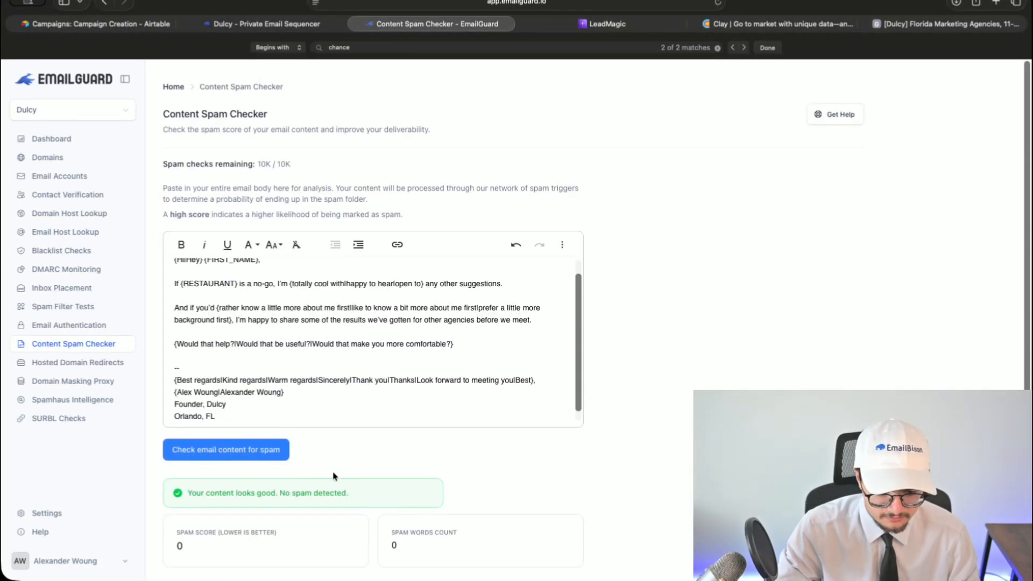
scroll(301, 484, down, 1)
drag(177, 521, 537, 538)
click(536, 538)
key(super+w)
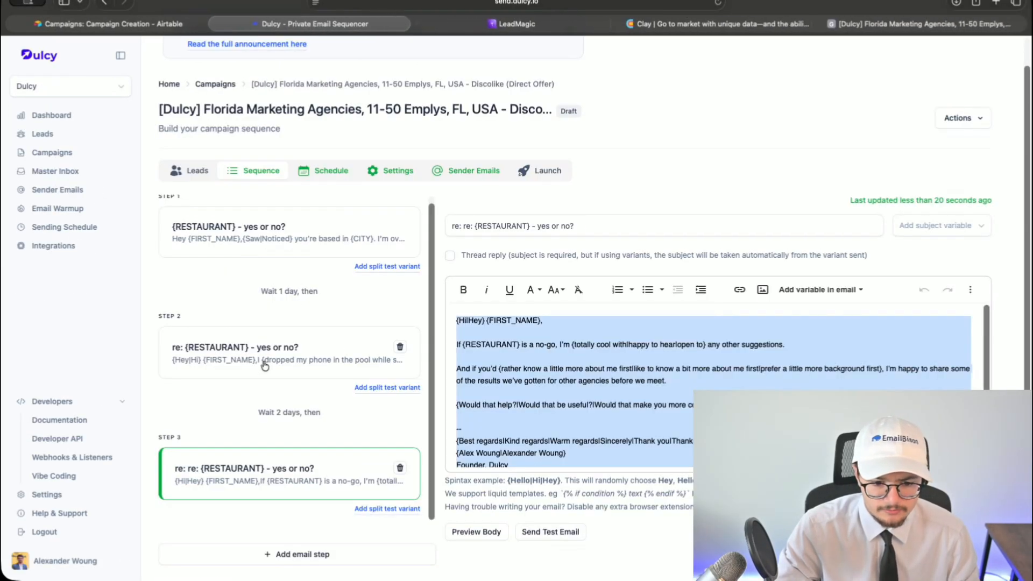
- Open the CSV export settings for the 3,960-row discolike contacts enrichment job
click(517, 25)
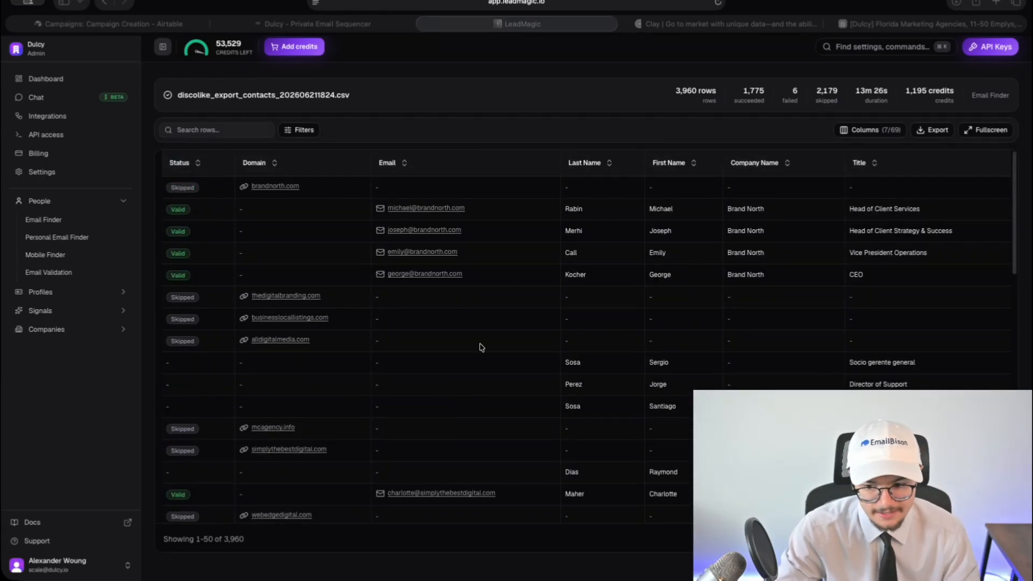
click(821, 91)
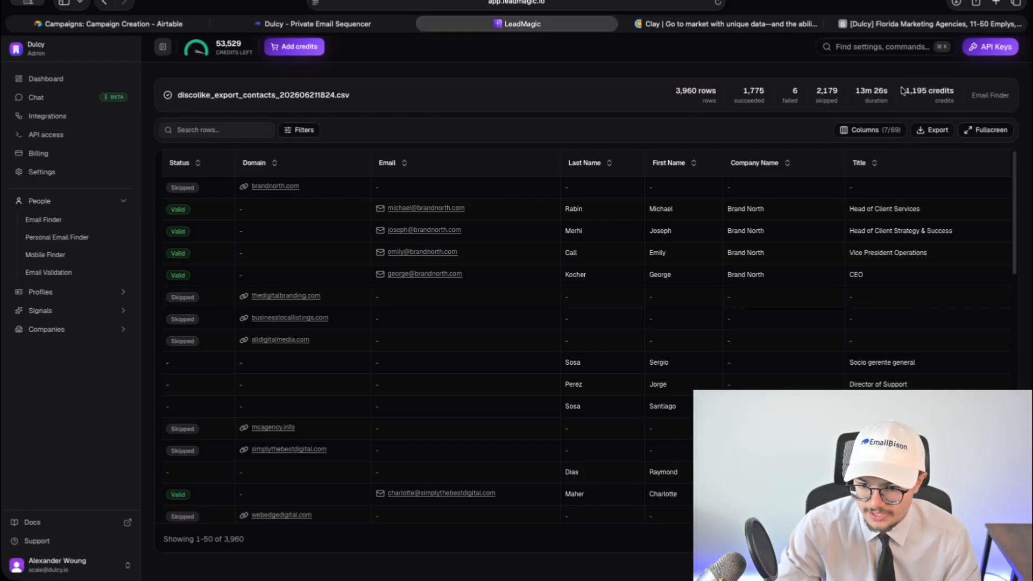
click(924, 130)
- Reset the export column selection to the smart defaults
click(890, 141)
click(926, 131)
scroll(473, 333, down, 10)
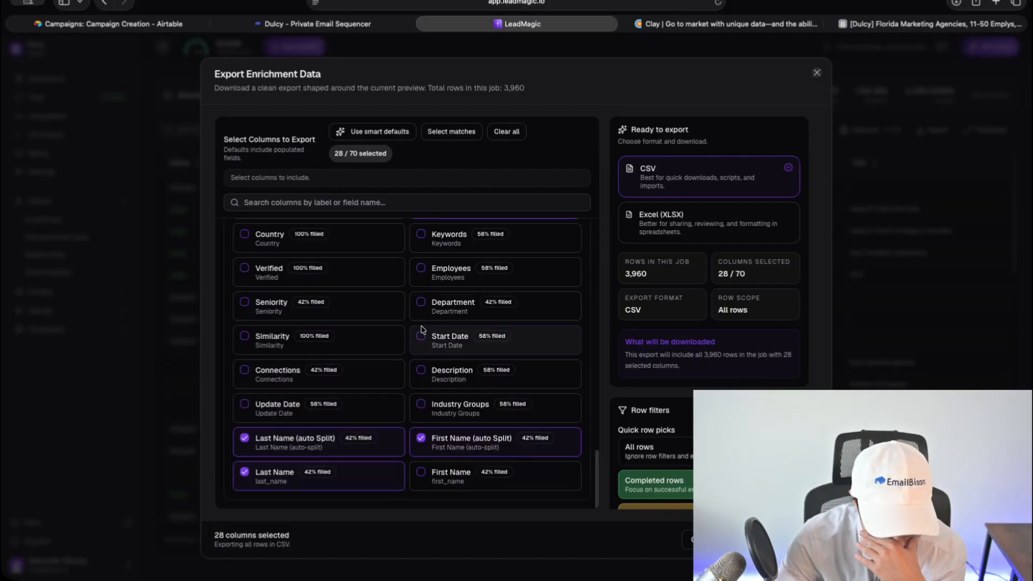
scroll(452, 458, up, 2)
scroll(451, 457, up, 1)
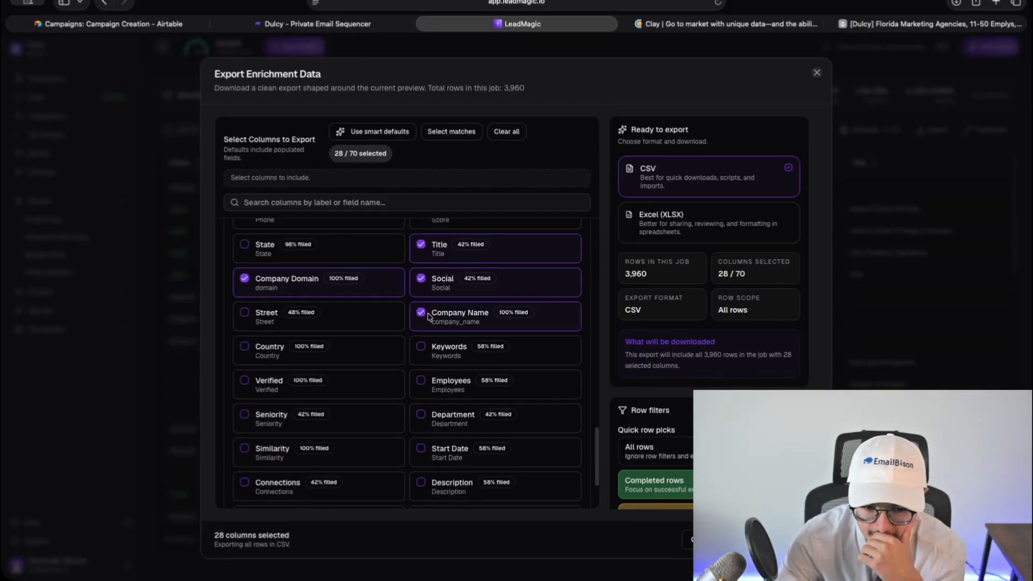
scroll(323, 293, up, 2)
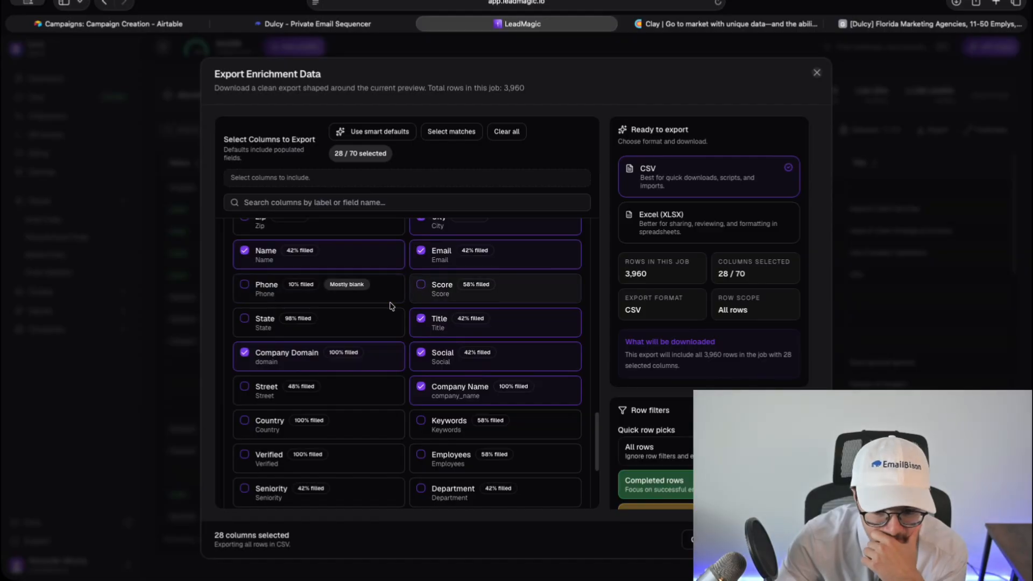
scroll(291, 332, up, 1)
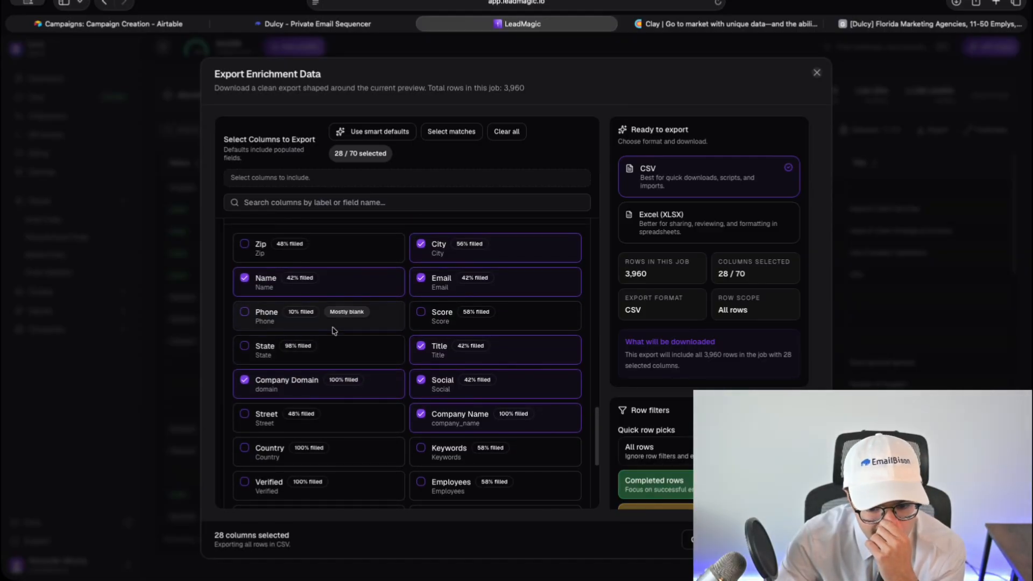
scroll(414, 294, up, 5)
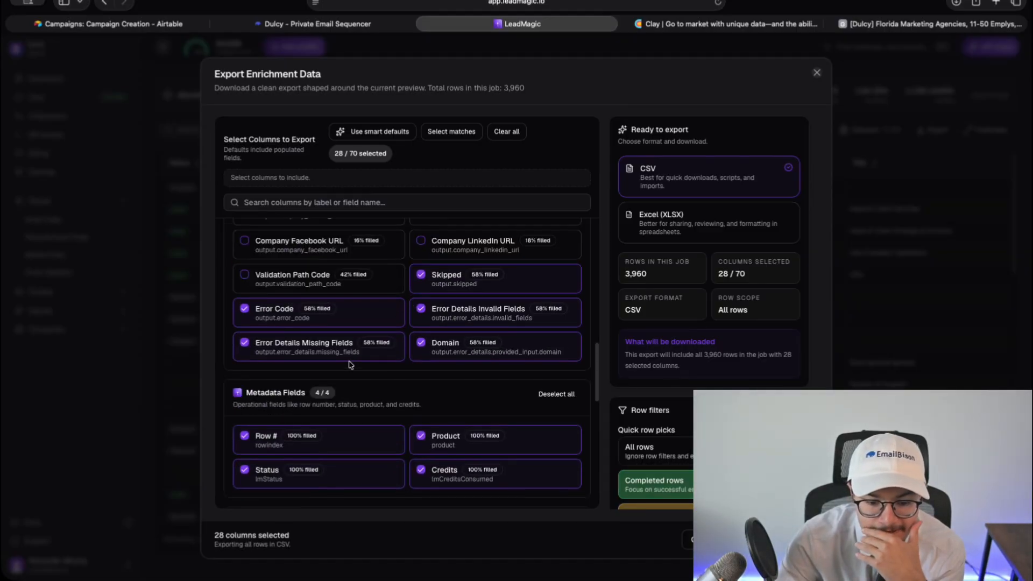
scroll(351, 365, up, 10)
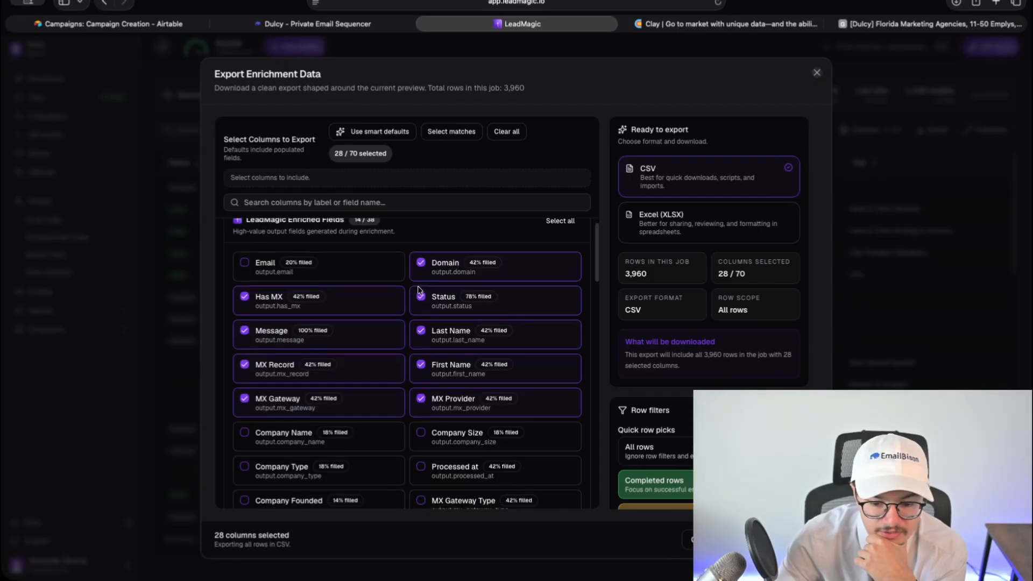
scroll(285, 324, down, 3)
scroll(288, 335, down, 5)
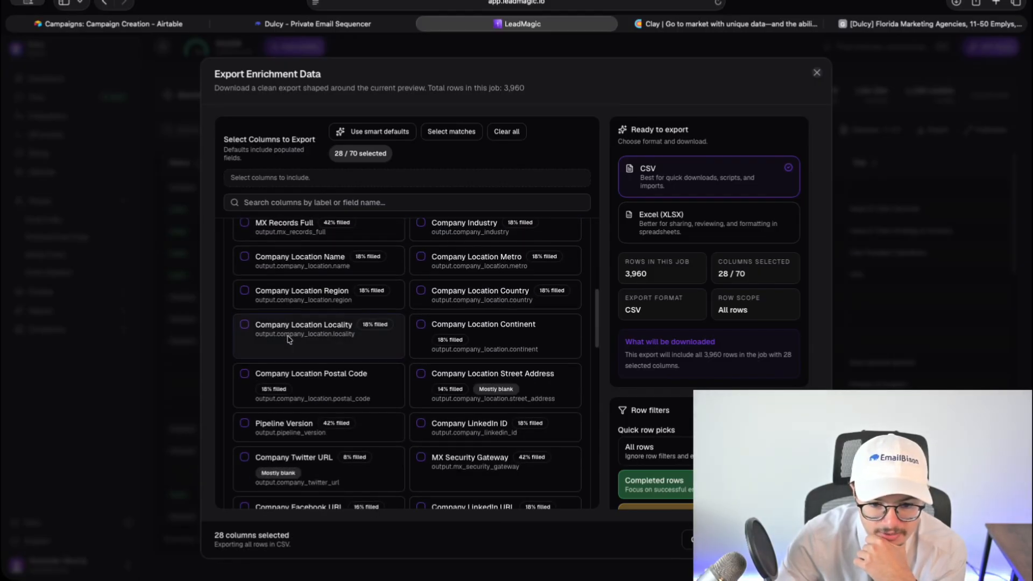
click(388, 131)
- Set the row filter to export only rows with spend
scroll(408, 293, down, 8)
scroll(411, 297, up, 15)
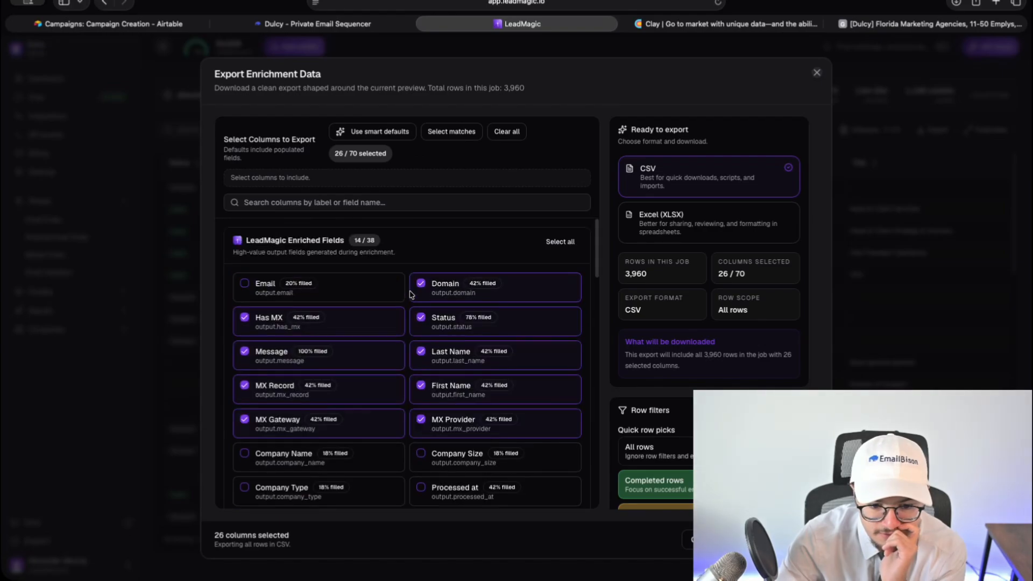
scroll(333, 333, down, 1)
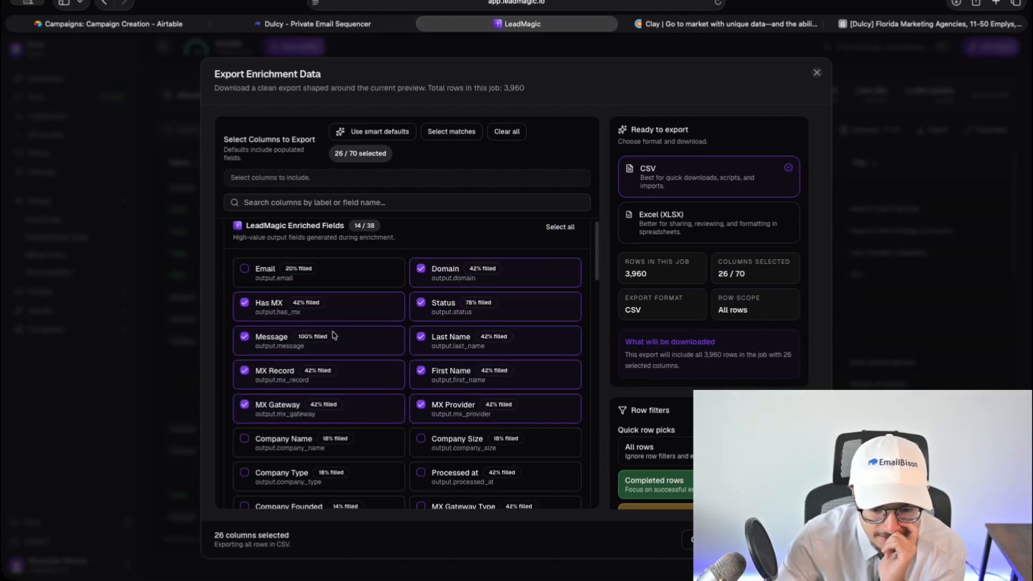
scroll(457, 332, down, 3)
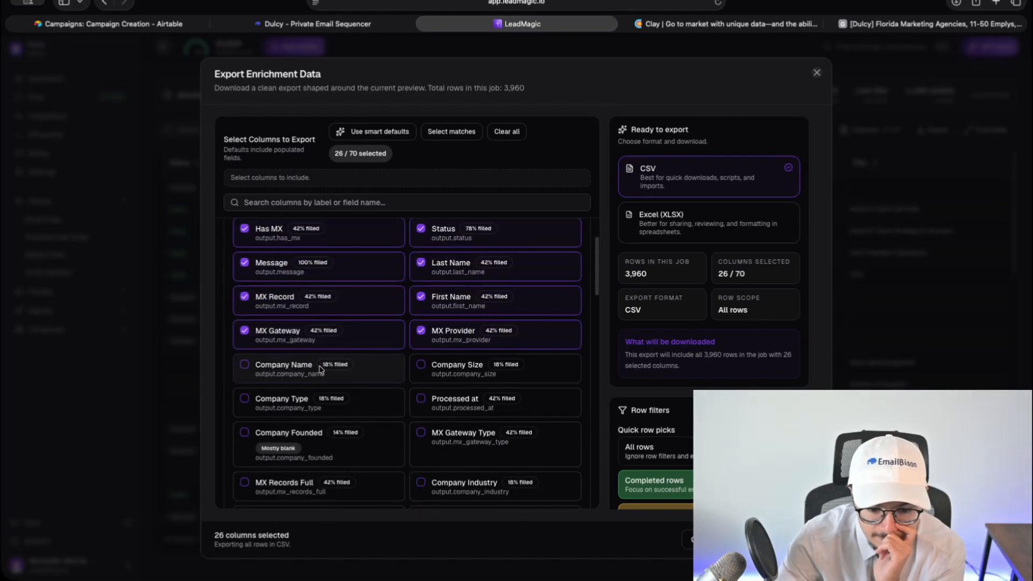
scroll(323, 401, down, 1)
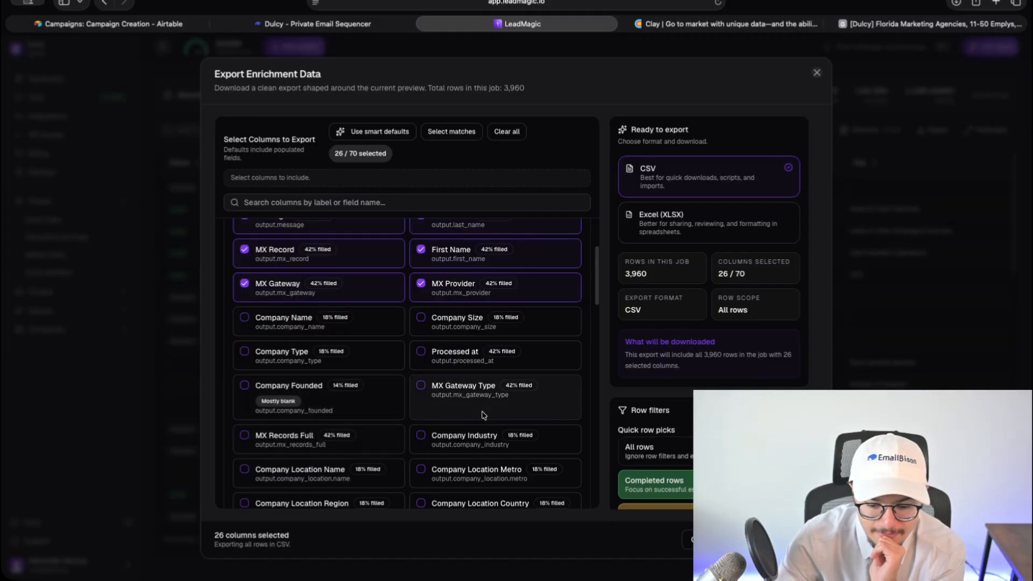
scroll(325, 433, down, 2)
scroll(323, 437, down, 4)
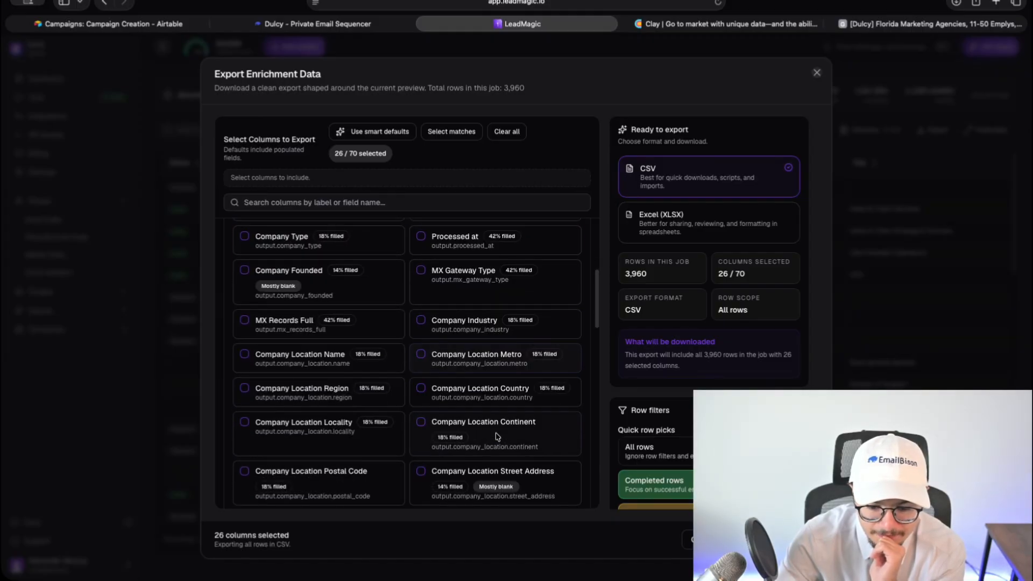
scroll(339, 441, down, 2)
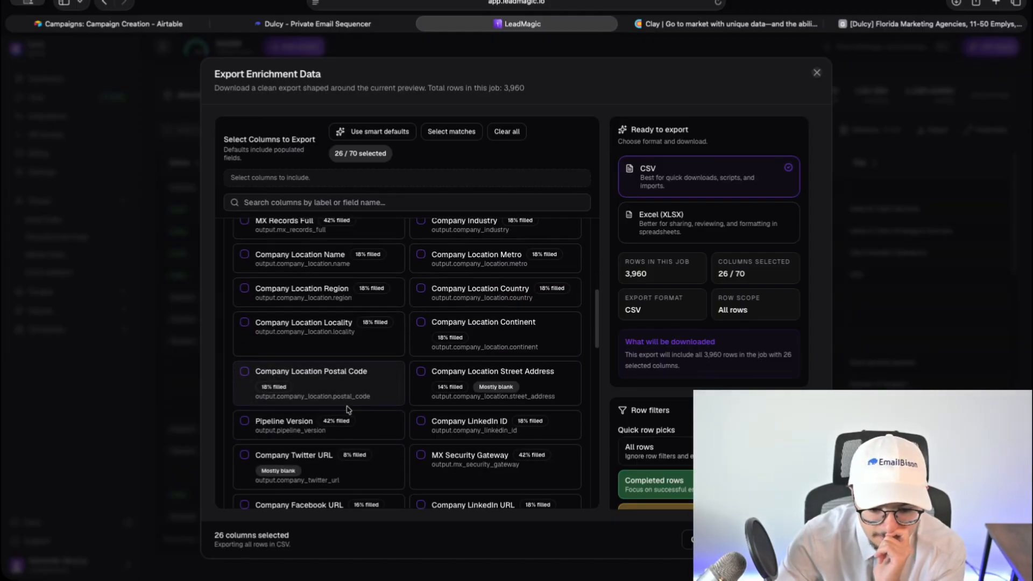
scroll(344, 447, down, 3)
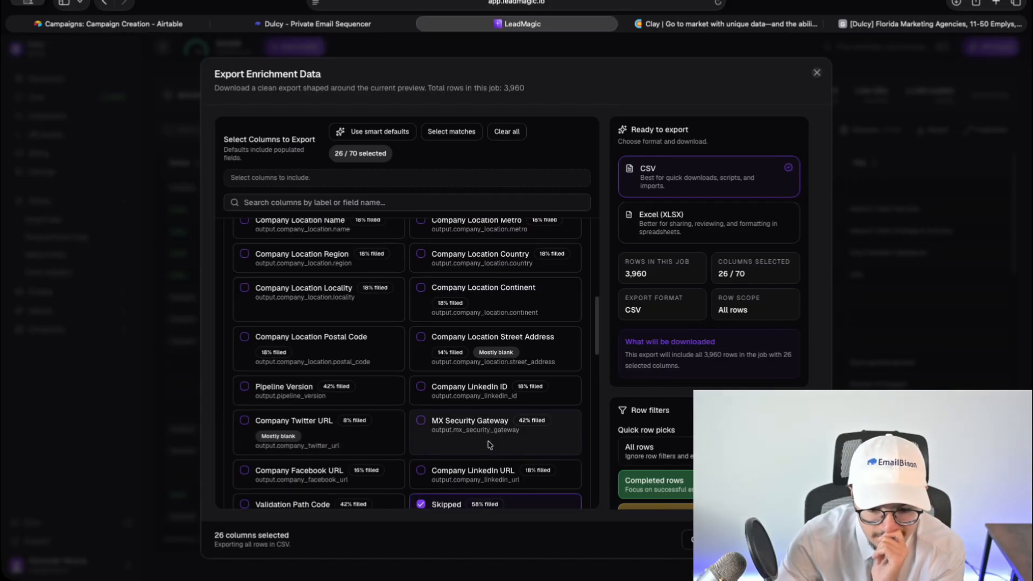
scroll(310, 436, down, 2)
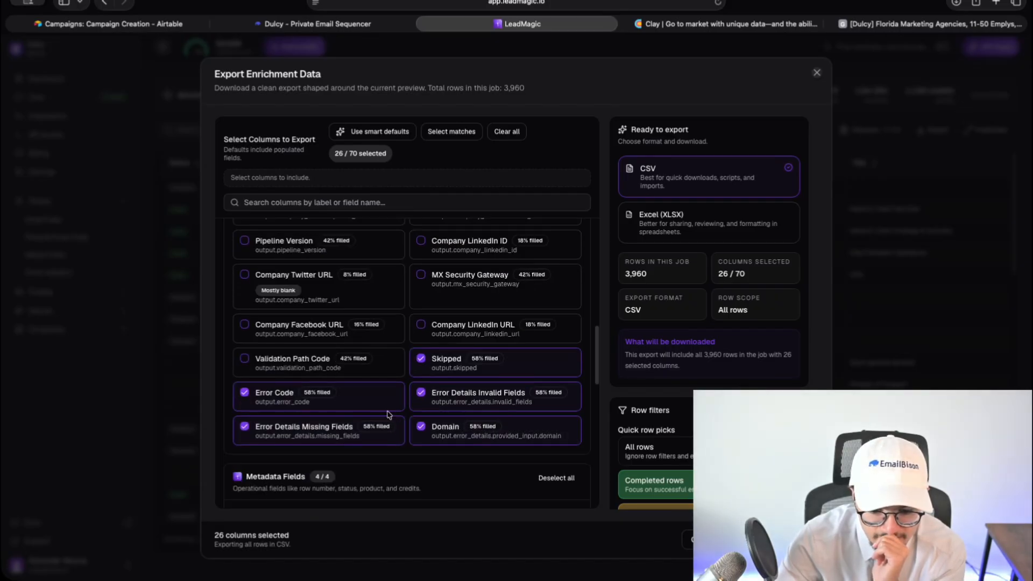
scroll(709, 296, down, 5)
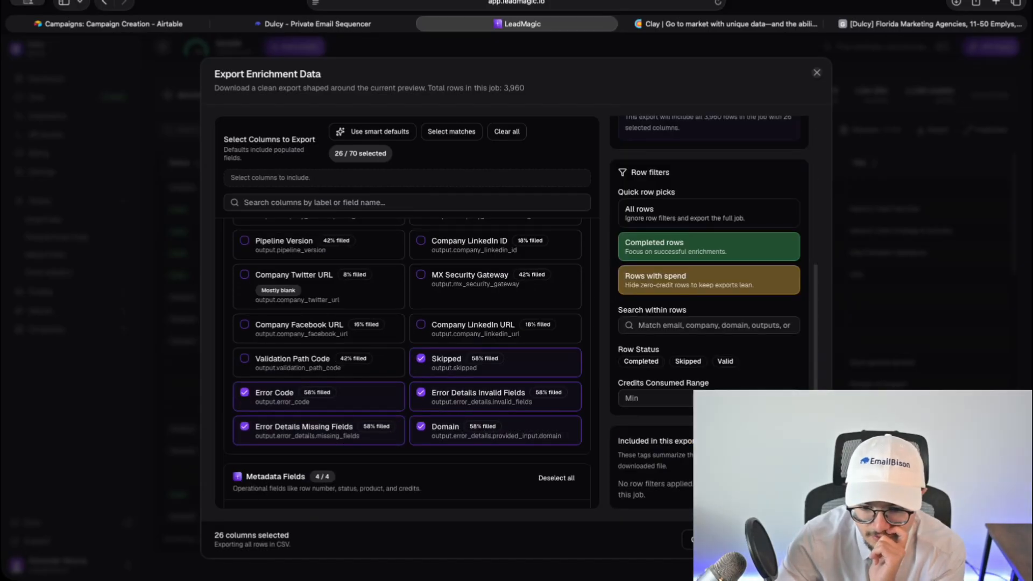
click(657, 283)
- Add City and Social from Original Input Fields to the export columns
scroll(388, 431, down, 5)
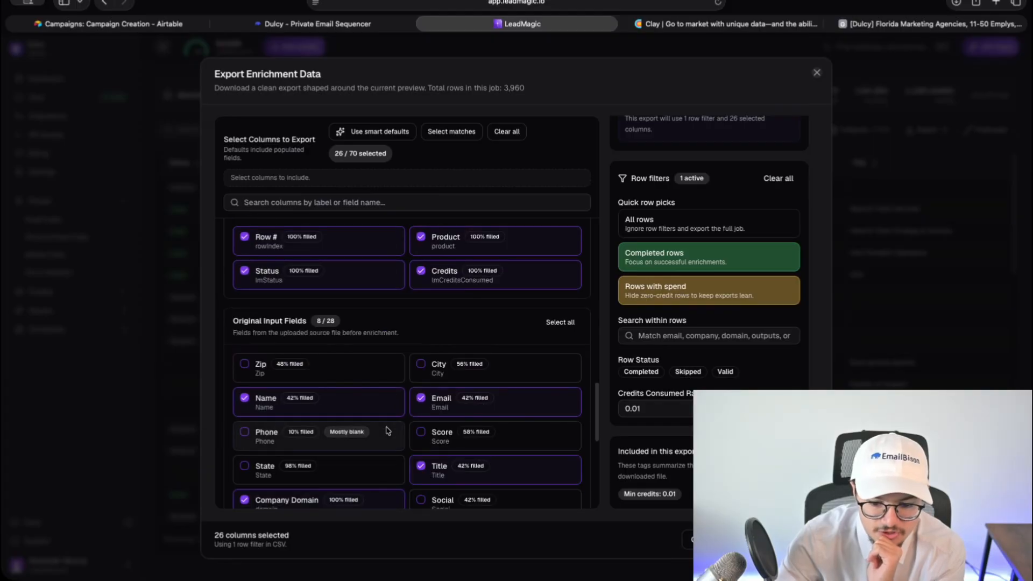
scroll(387, 430, down, 1)
click(440, 349)
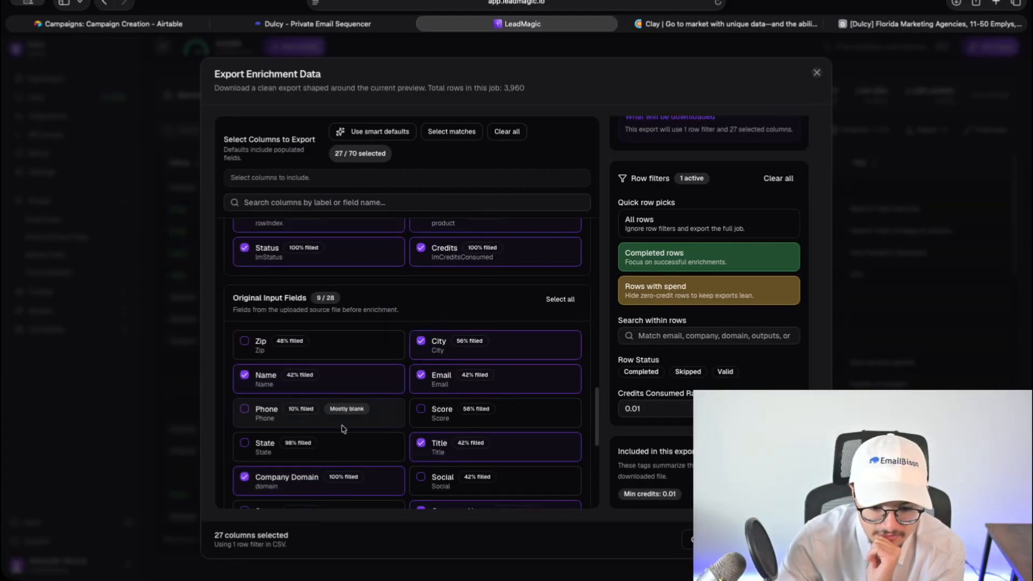
scroll(343, 429, down, 3)
click(426, 409)
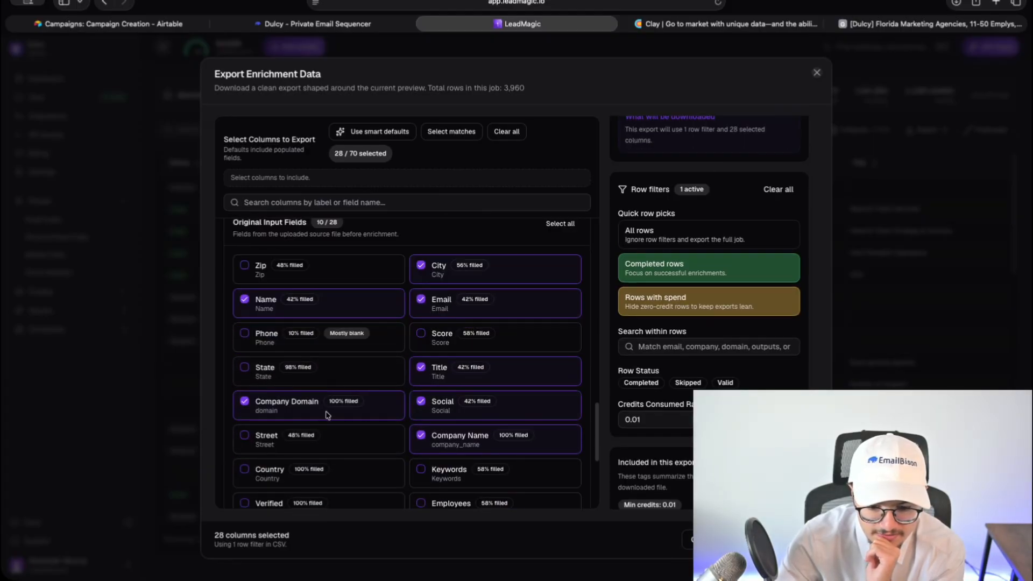
scroll(310, 350, down, 5)
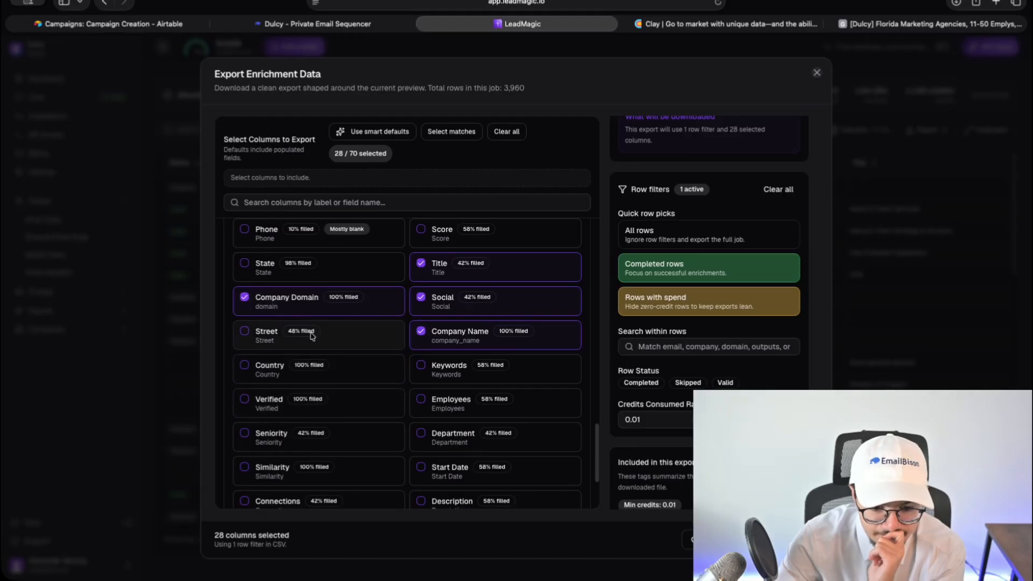
scroll(288, 413, down, 3)
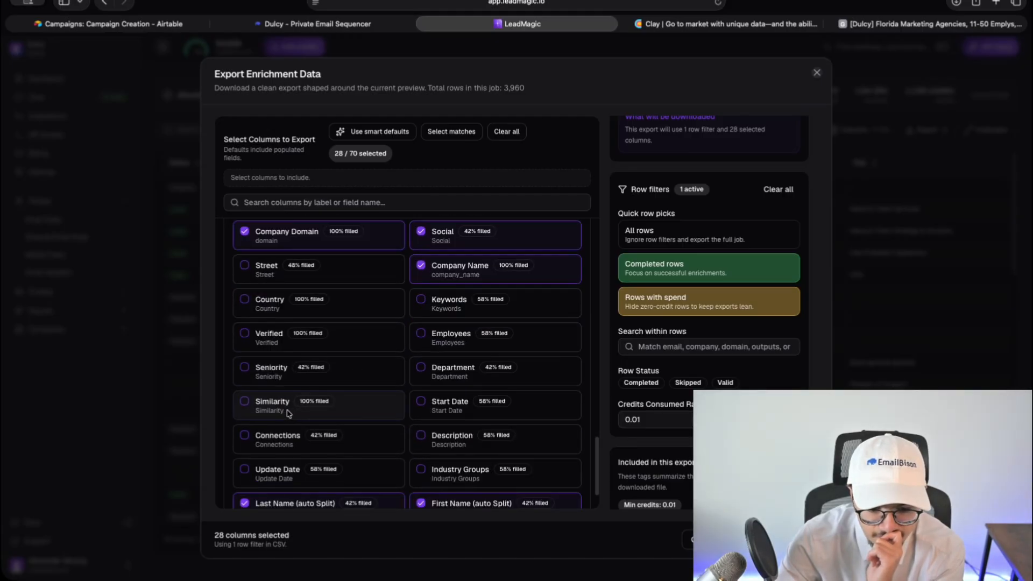
click(798, 24)
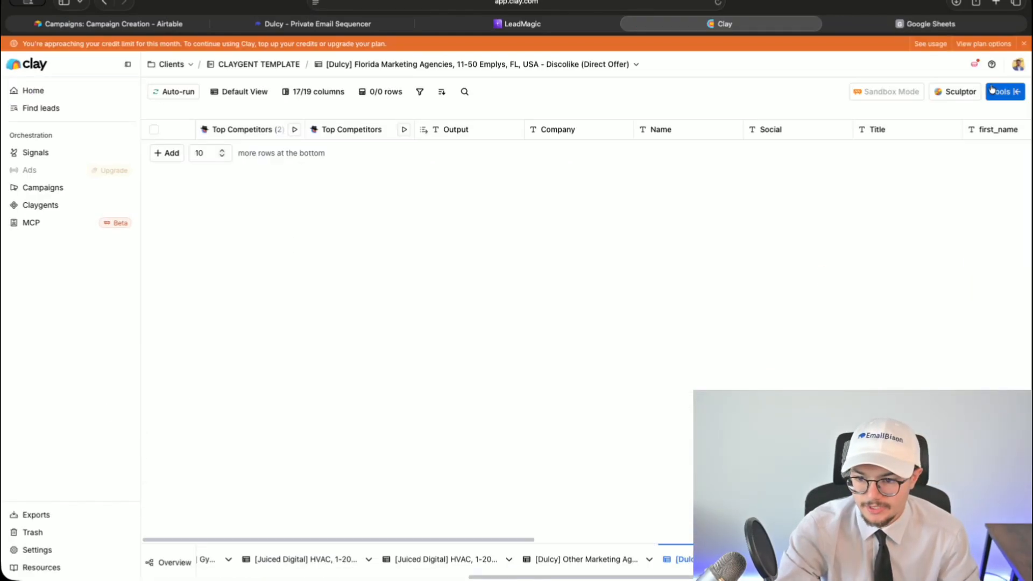
- Start an Import from CSV source in Clay and locate the downloaded results file
click(1005, 92)
click(789, 152)
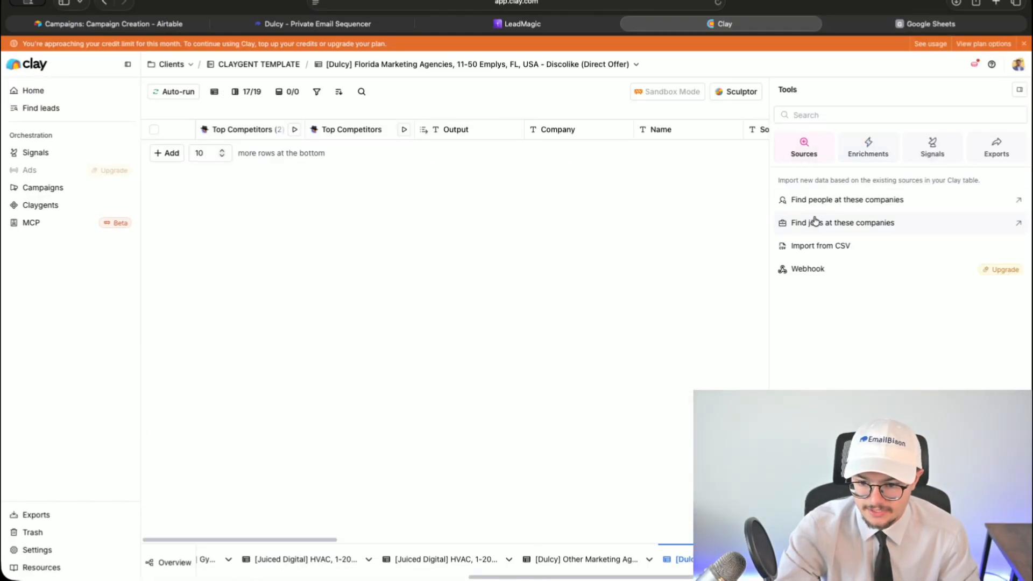
click(816, 248)
click(511, 222)
double_click(396, 218)
click(627, 329)
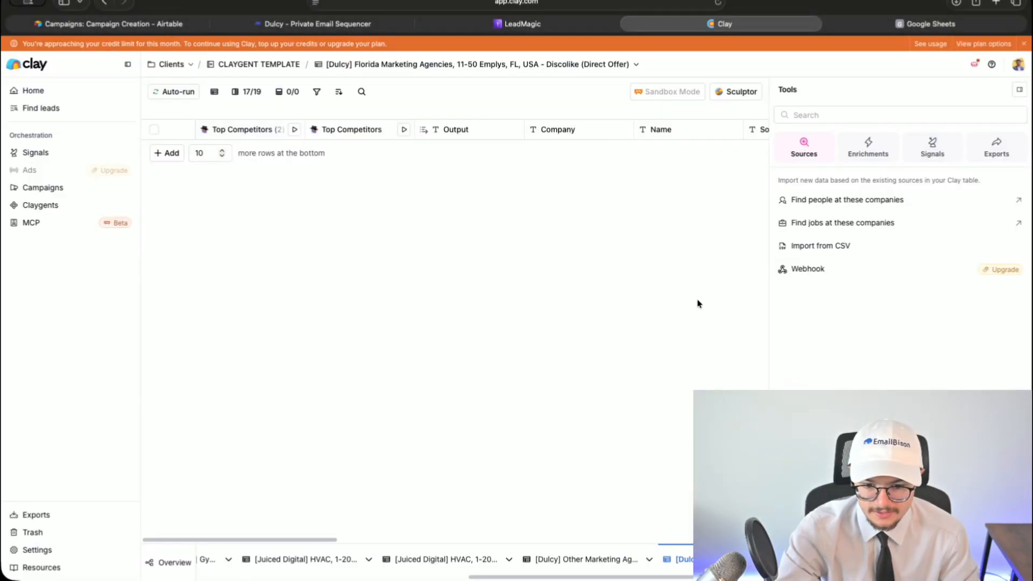
click(829, 247)
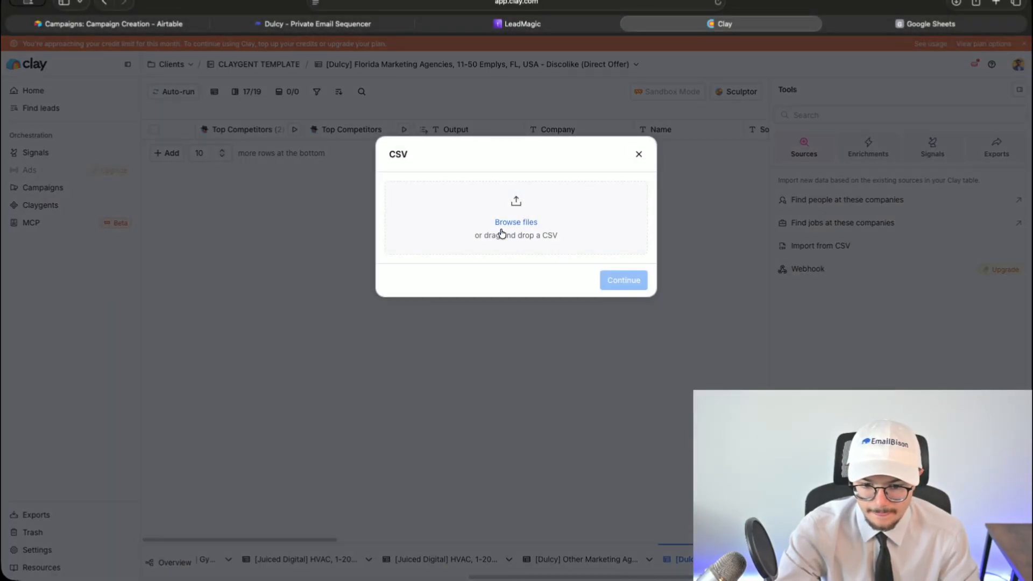
click(517, 24)
click(953, 3)
click(914, 7)
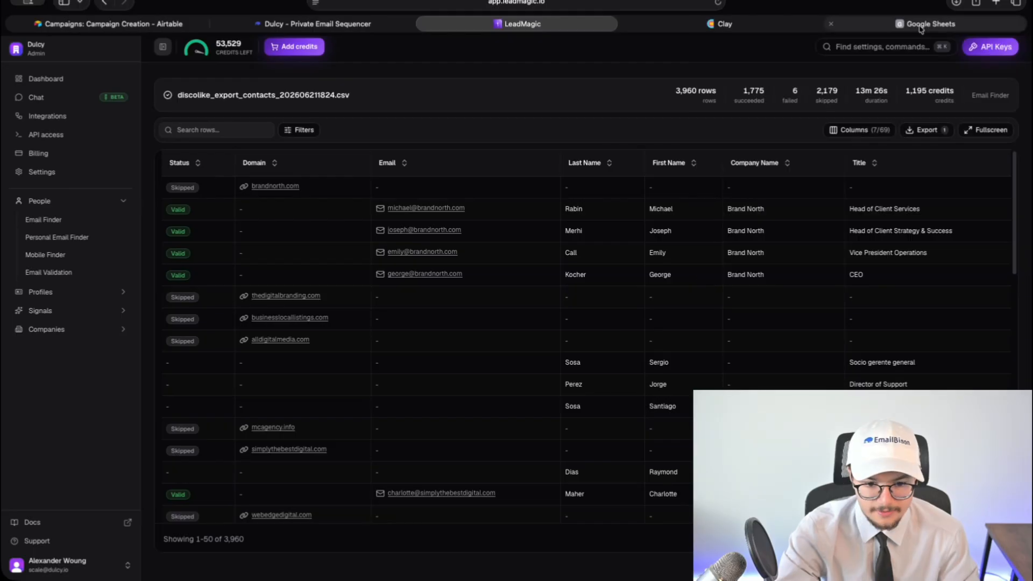
click(918, 24)
click(802, 27)
- Import the LeadMagic results CSV with all 27 columns, saved without running enrichments
drag(489, 265, 398, 225)
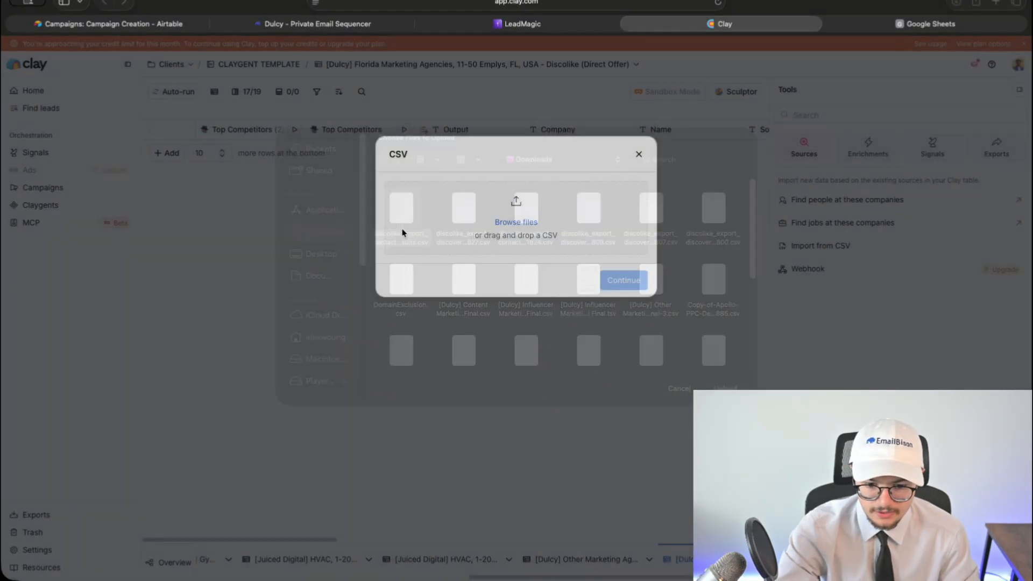
click(633, 381)
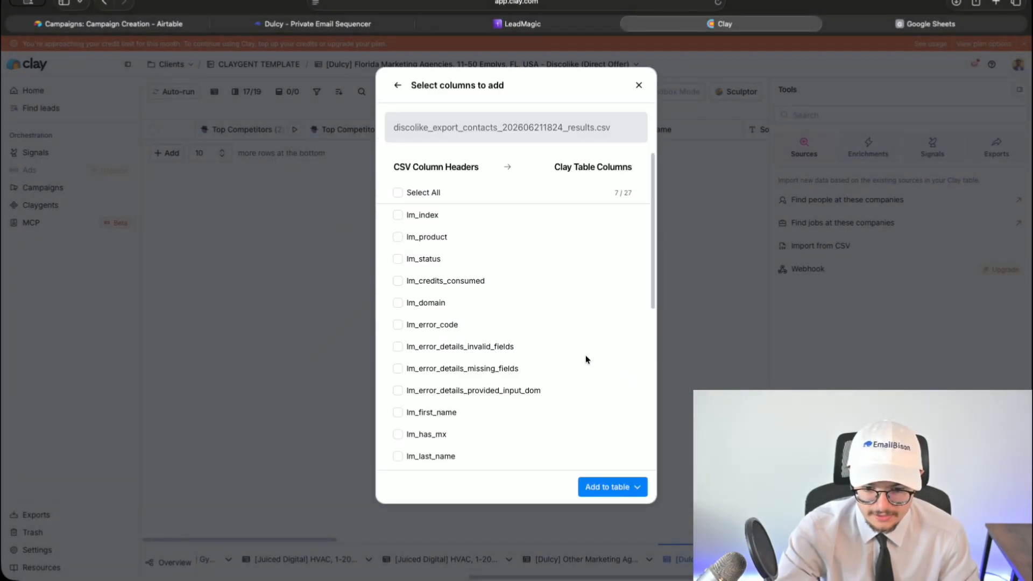
scroll(503, 302, down, 7)
click(398, 192)
click(598, 490)
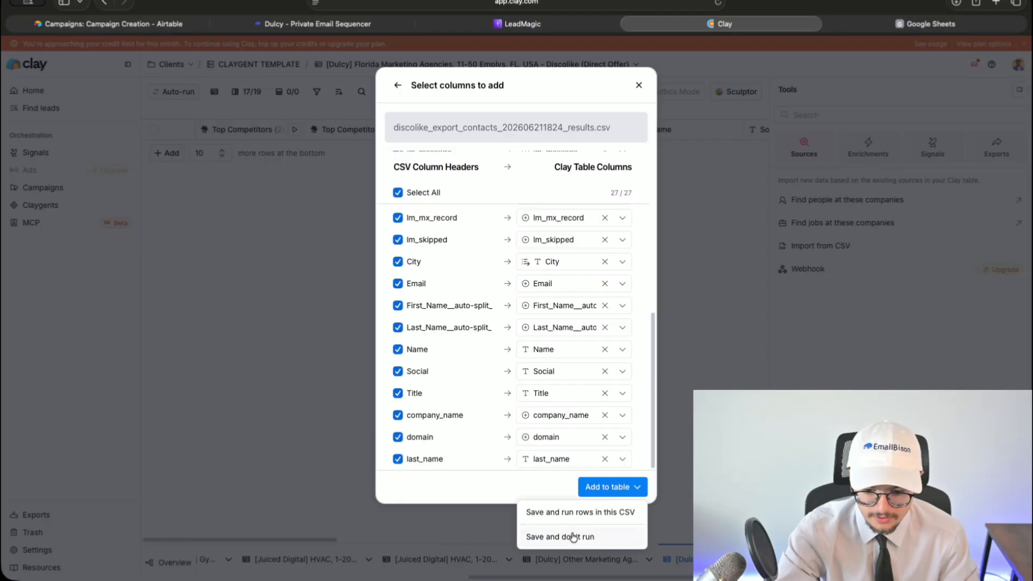
click(573, 536)
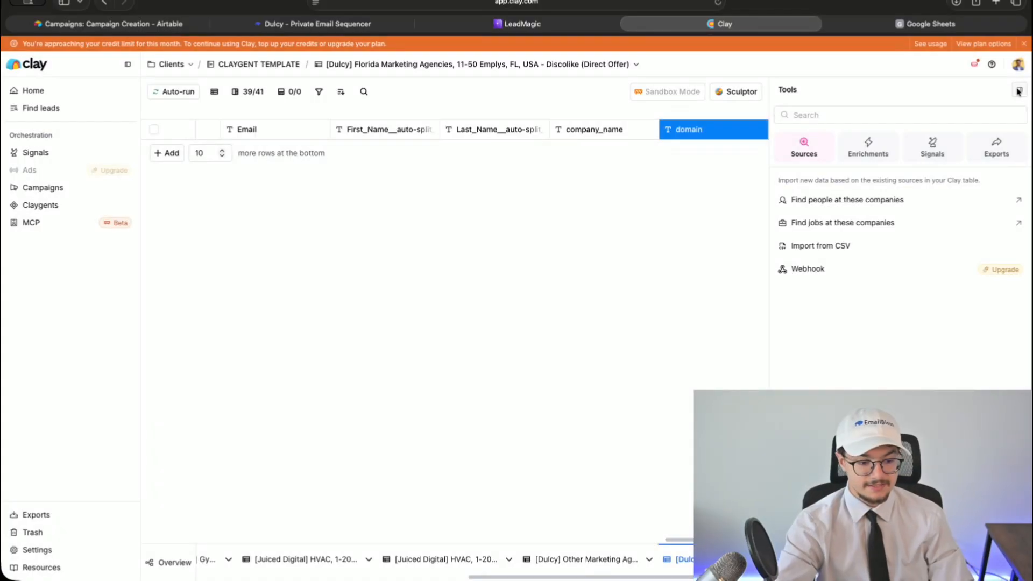
click(1019, 91)
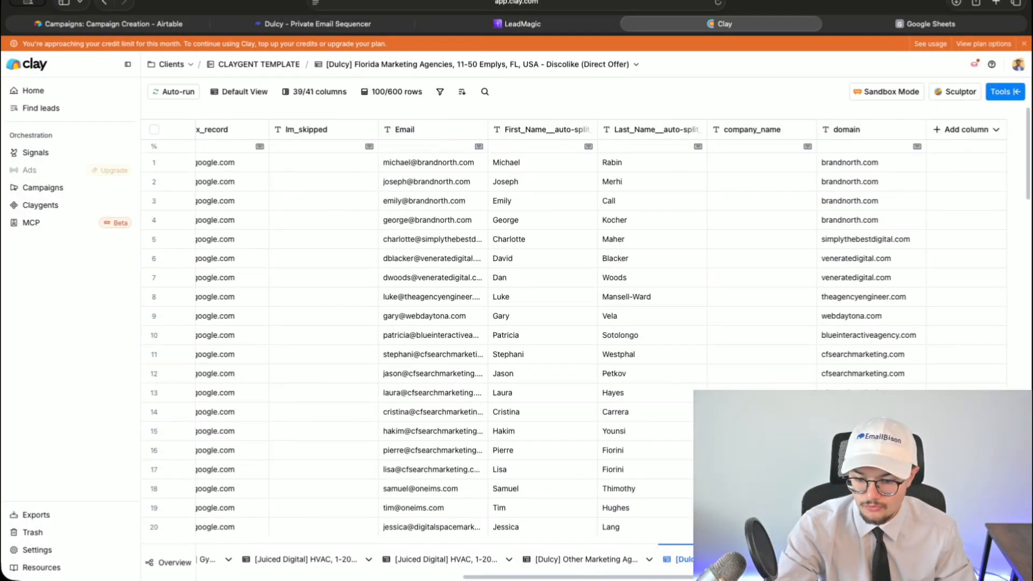
- Delete the four lm_error columns
scroll(623, 542, left, 20)
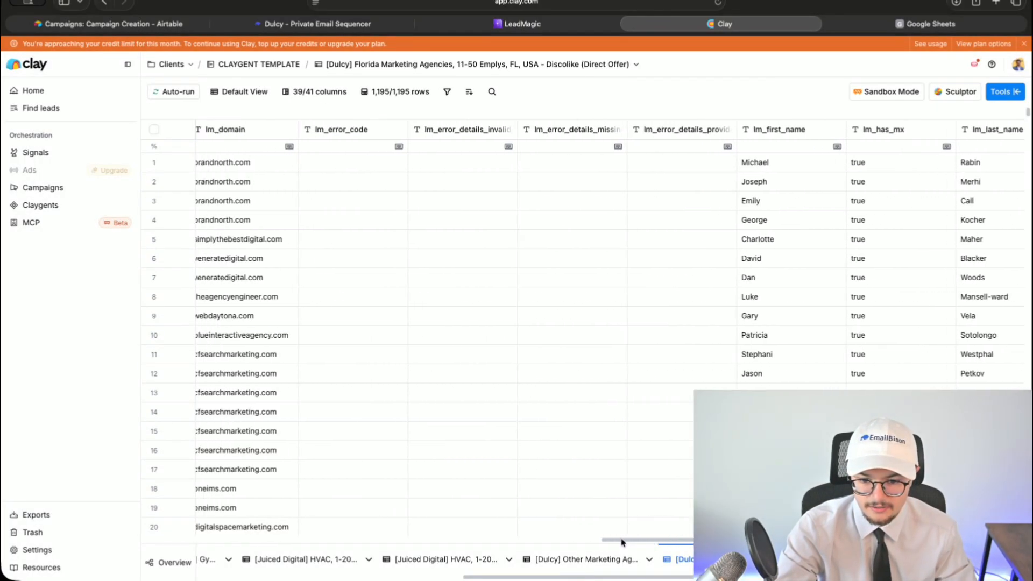
scroll(623, 542, left, 1)
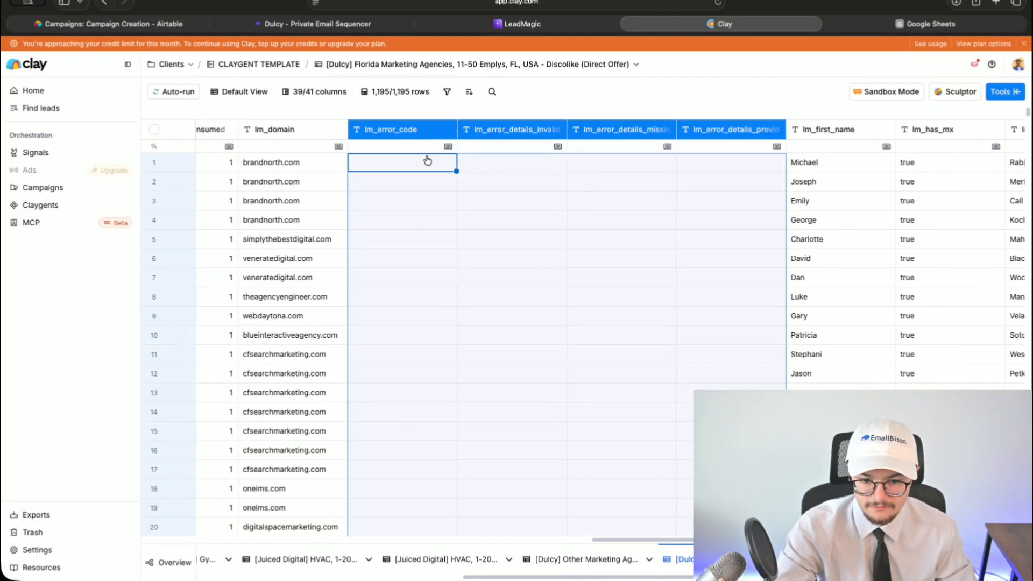
right_click(428, 159)
click(457, 229)
key(Return)
- Delete five selected columns, including Department
scroll(554, 542, left, 12)
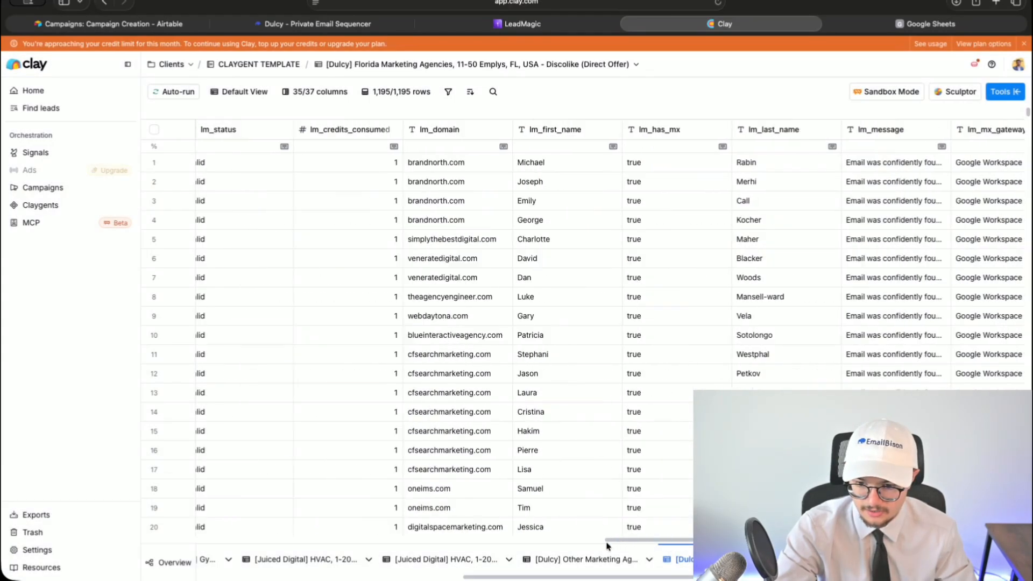
drag(509, 544, 438, 544)
drag(649, 130, 683, 133)
key(Left)
shift+click(224, 134)
right_click(235, 136)
click(273, 226)
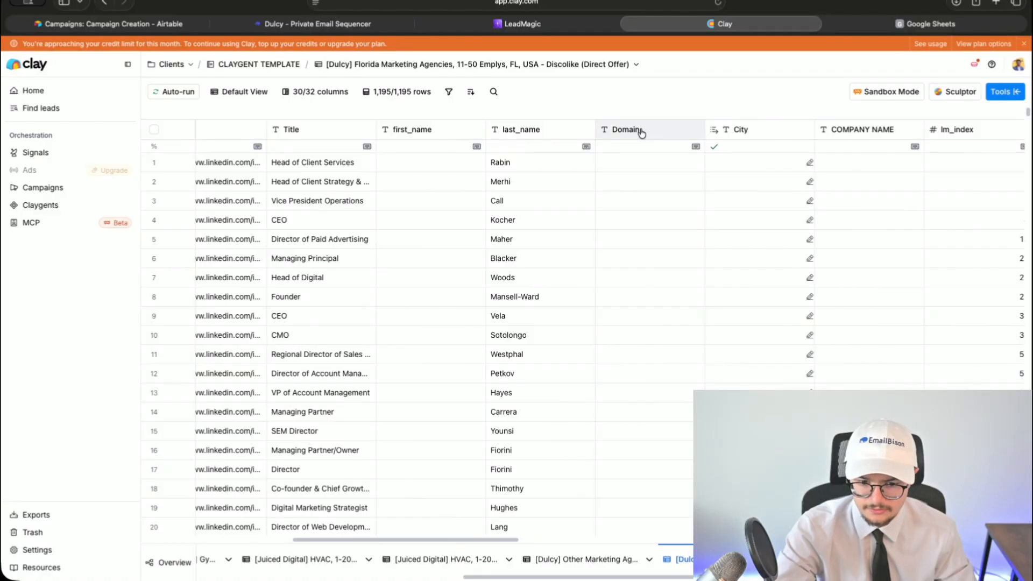
- Delete the first_name through Domain columns
scroll(485, 269, right, 10)
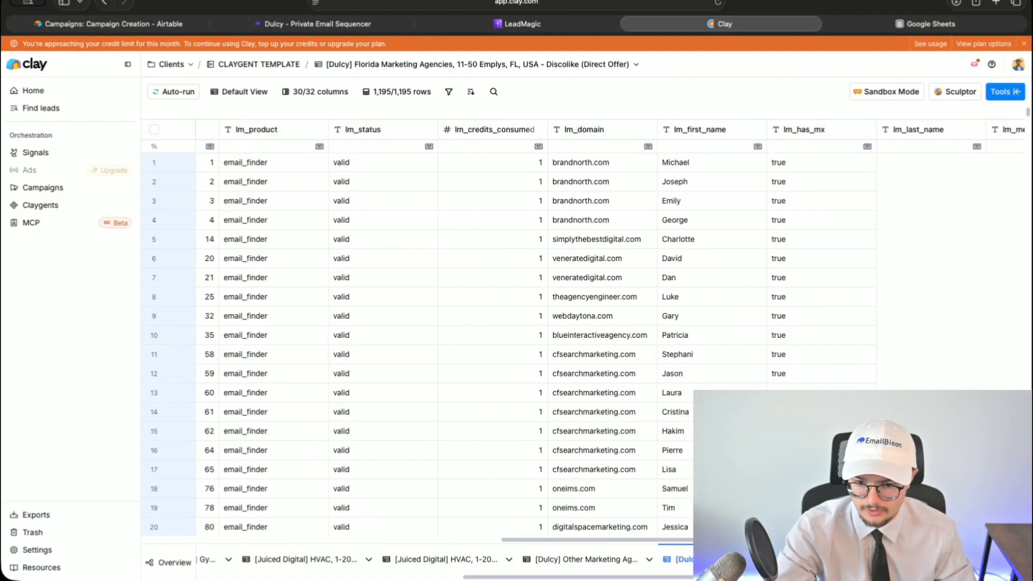
scroll(411, 542, left, 15)
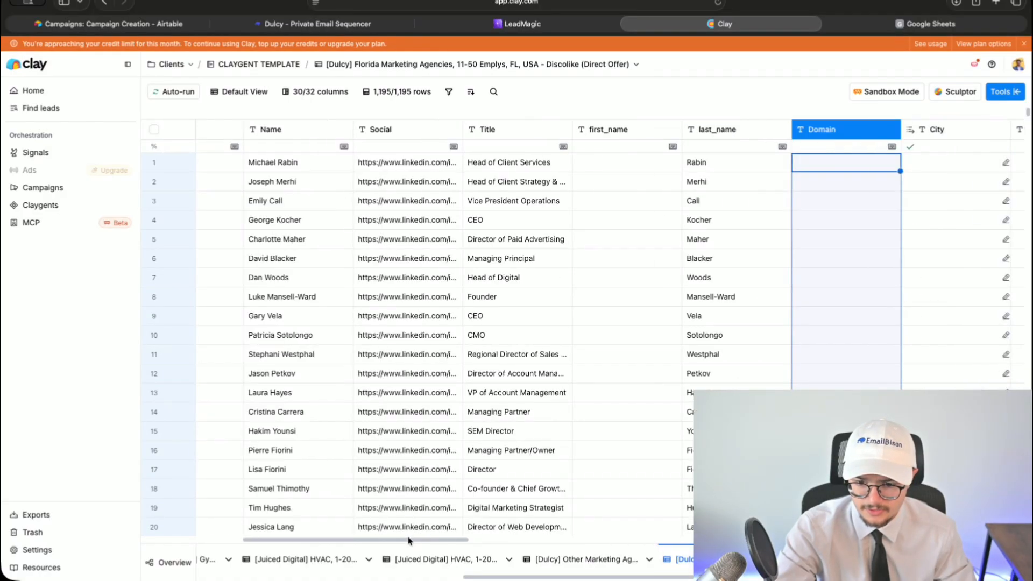
shift+click(615, 135)
right_click(614, 135)
click(631, 226)
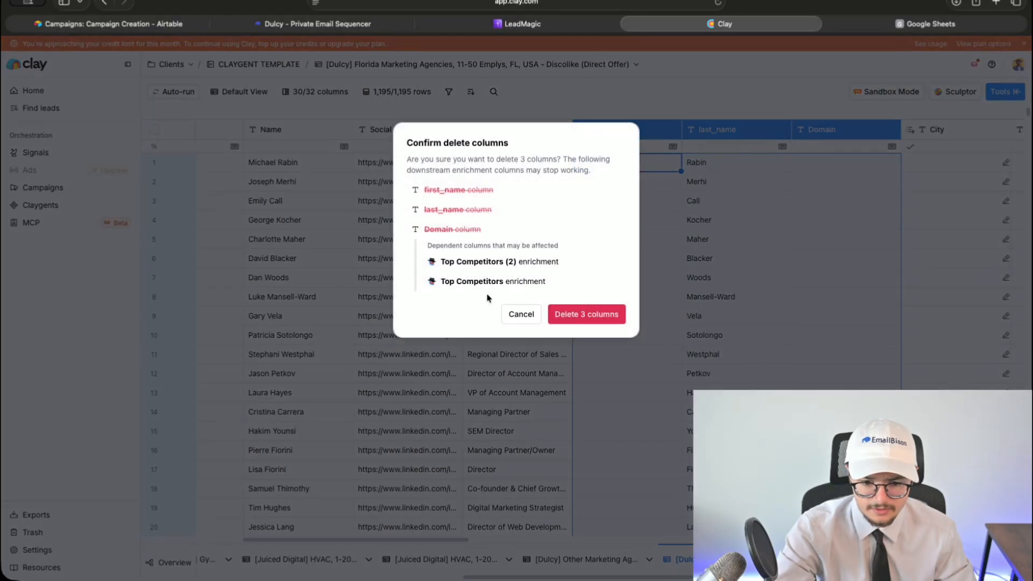
click(572, 316)
- Inspect the full LinkedIn URLs for rows 8 and 13 and row 20's Top Competitors cell
scroll(368, 542, left, 5)
scroll(323, 542, left, 3)
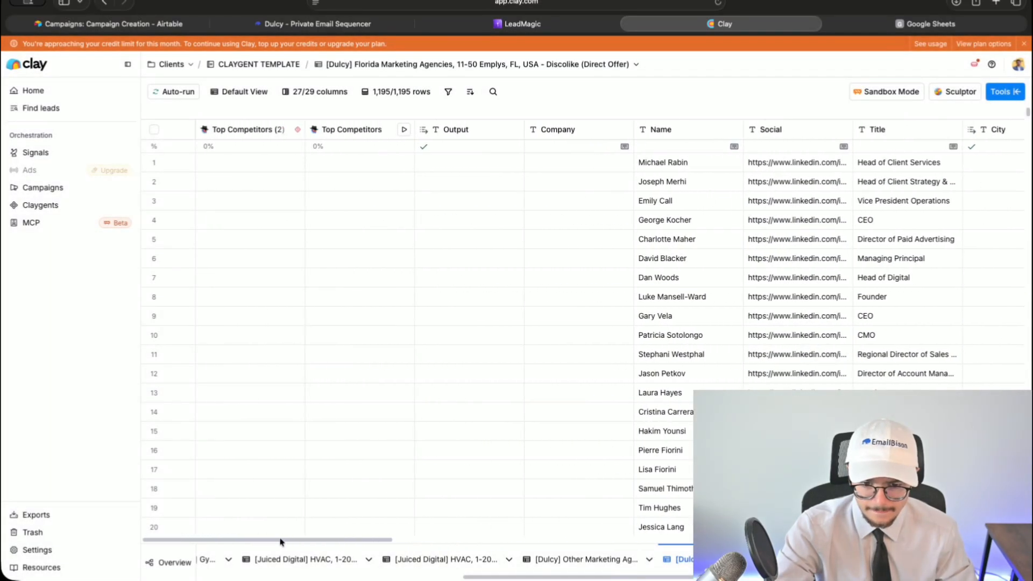
click(808, 291)
click(807, 291)
key(Escape)
click(369, 530)
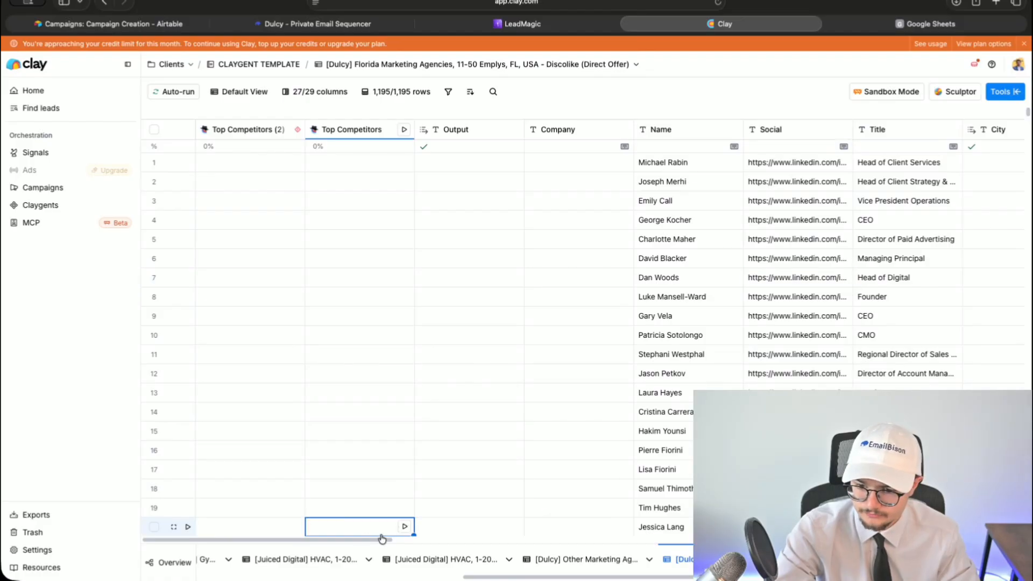
scroll(365, 539, right, 3)
click(1020, 89)
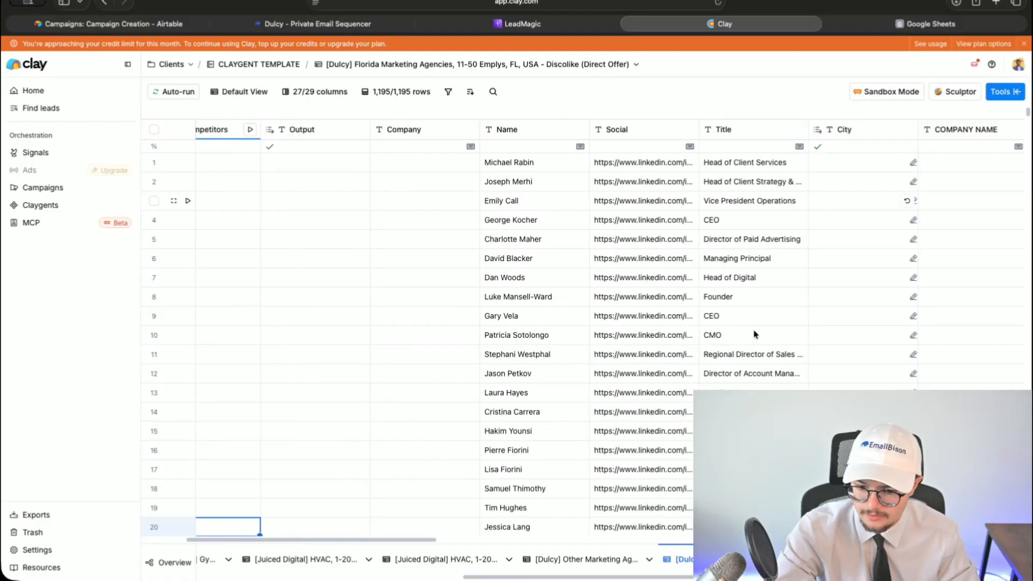
double_click(671, 400)
key(Tab)
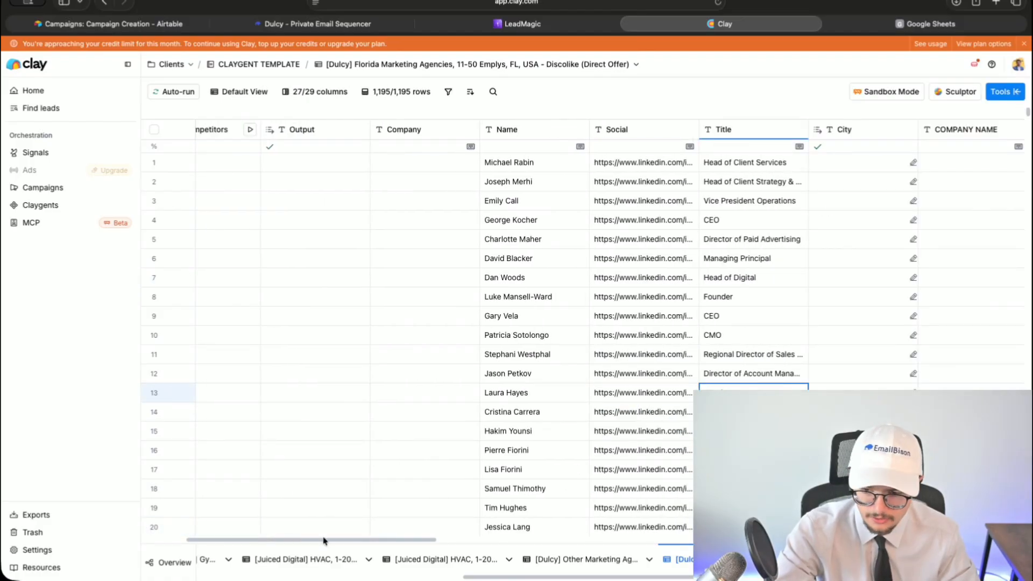
scroll(472, 535, right, 10)
drag(491, 538, 946, 530)
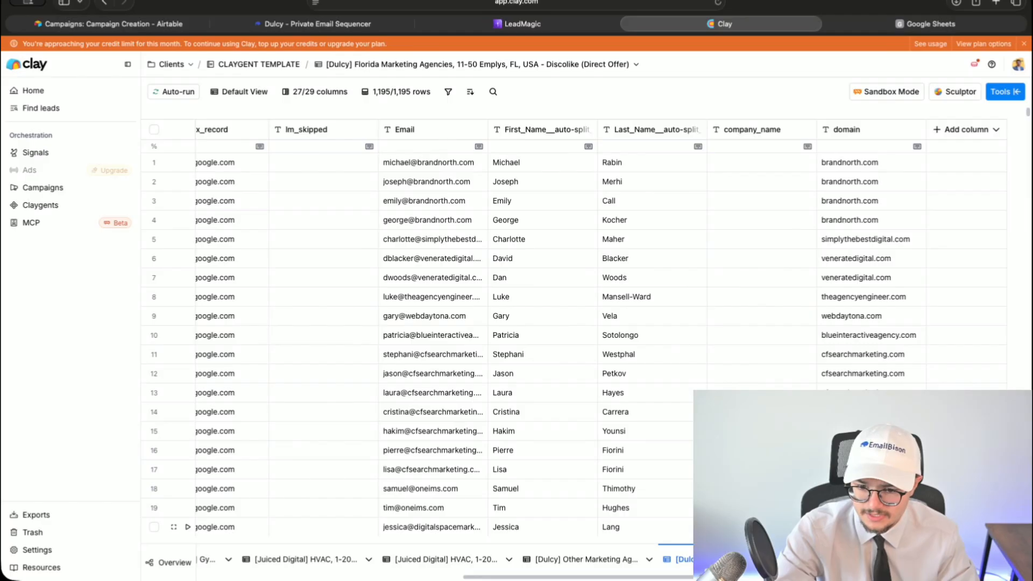
- Delete the auto-split first and last name columns and the company_name column
shift+click(659, 137)
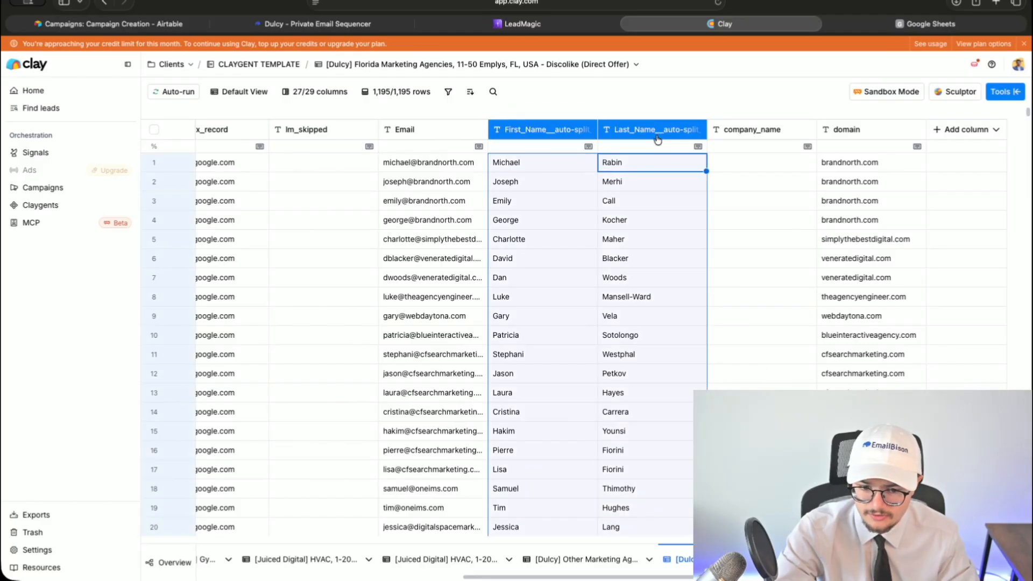
shift+click(724, 132)
right_click(739, 135)
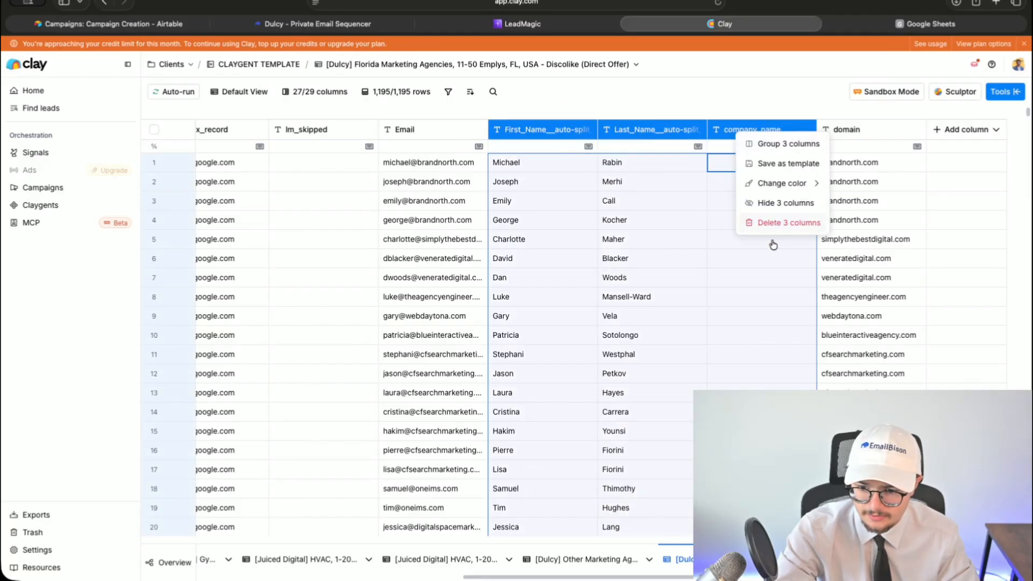
click(765, 223)
click(576, 219)
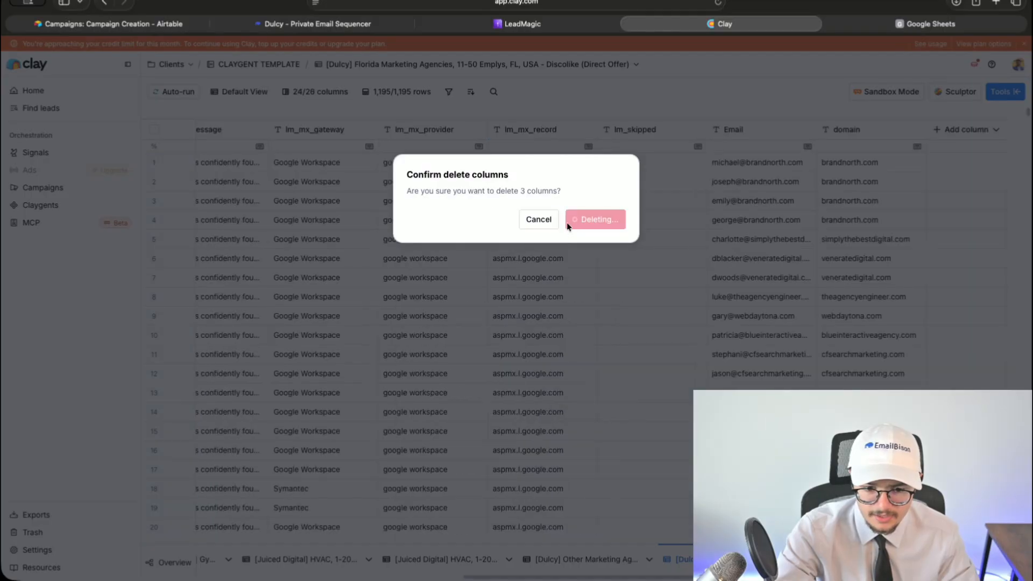
- Delete the lm_skipped column
click(635, 129)
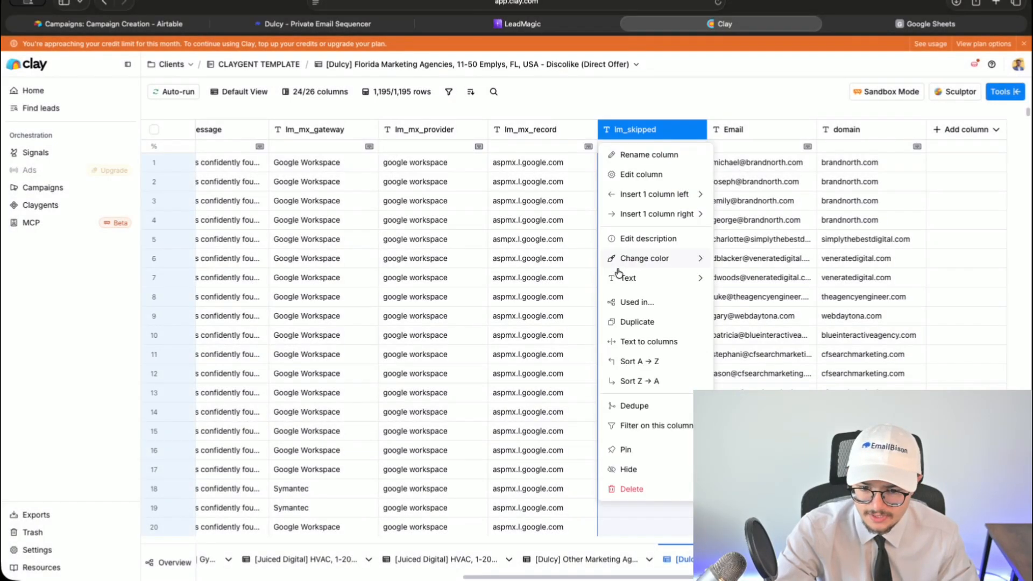
click(632, 488)
click(597, 225)
scroll(277, 526, left, 10)
scroll(261, 524, right, 15)
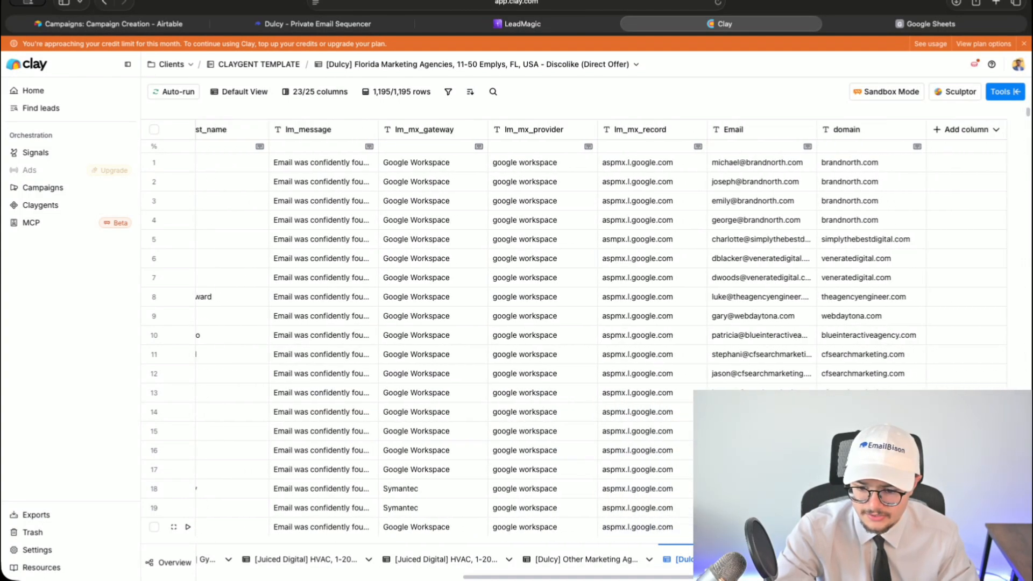
scroll(261, 524, left, 15)
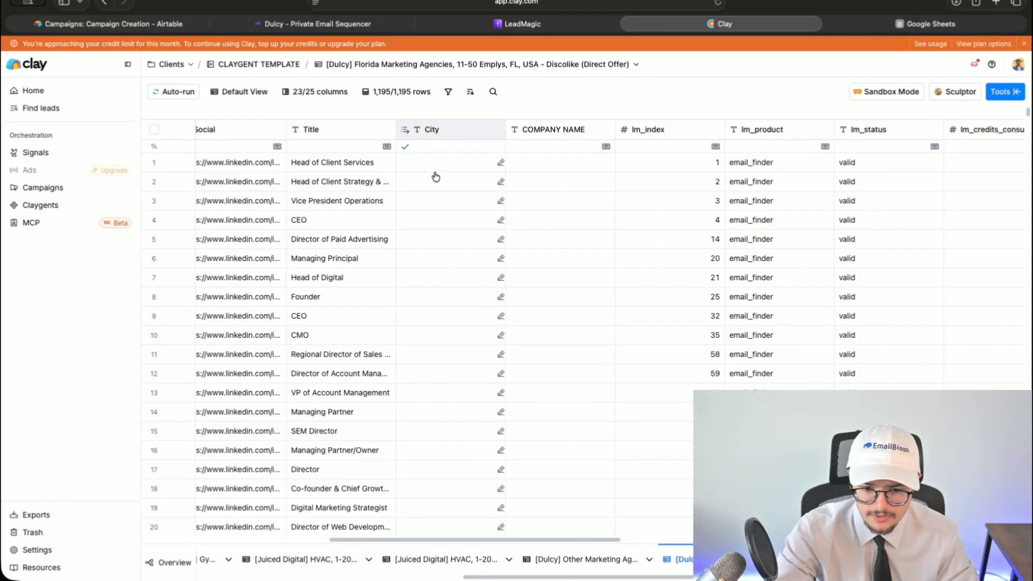
- Open the City column for editing and scroll through the table
click(436, 130)
click(437, 175)
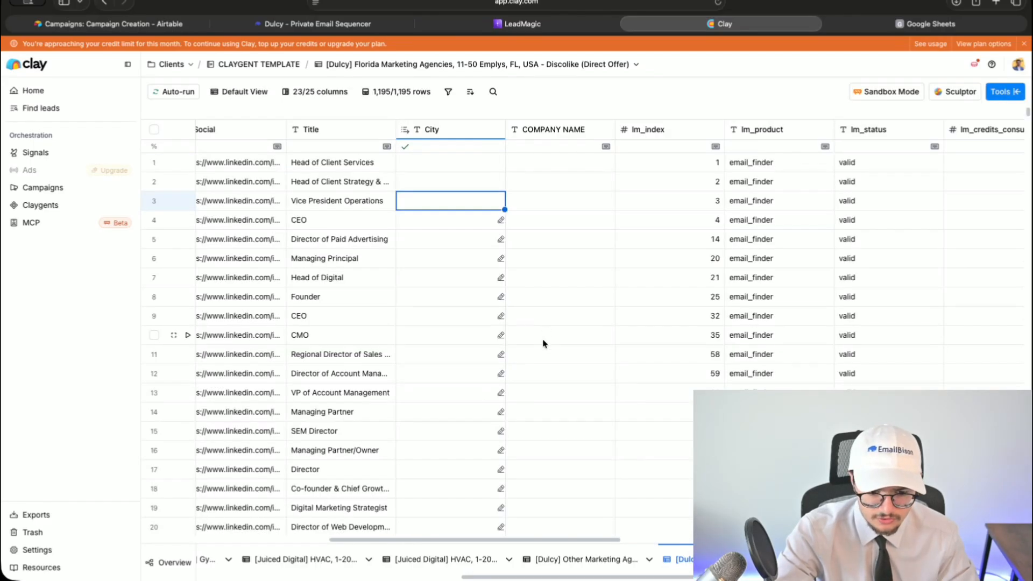
scroll(447, 502, down, 10)
scroll(446, 502, down, 10)
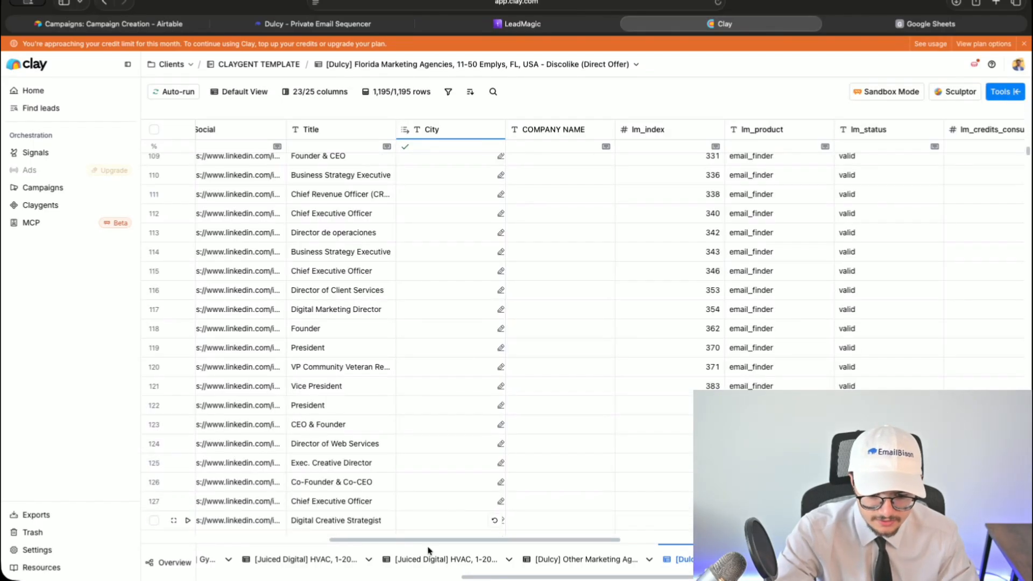
drag(423, 541, 308, 544)
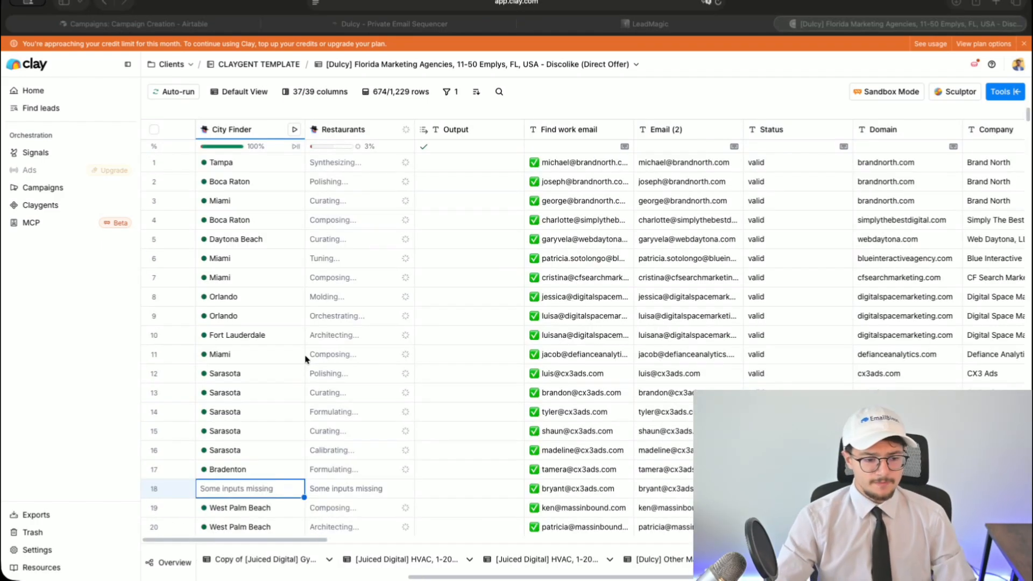
- Review the City Finder prompt in its column settings, noting the NOT FL. fallback
click(245, 130)
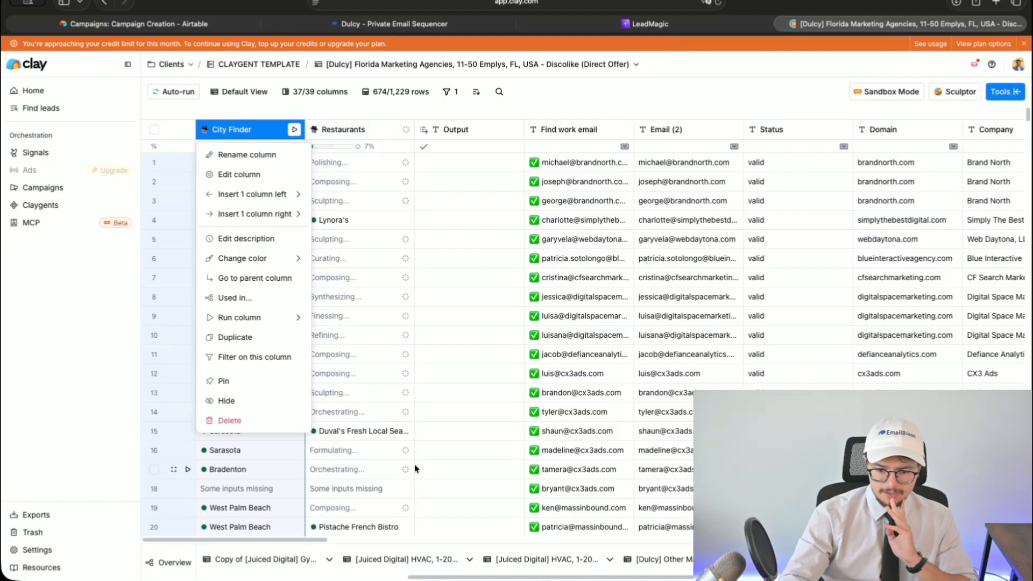
click(433, 471)
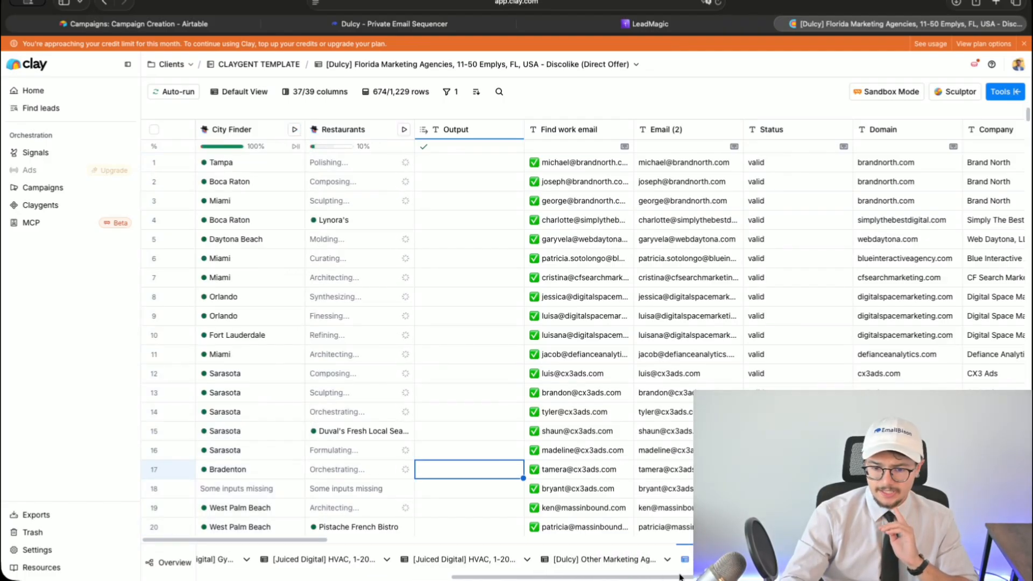
drag(297, 539, 162, 486)
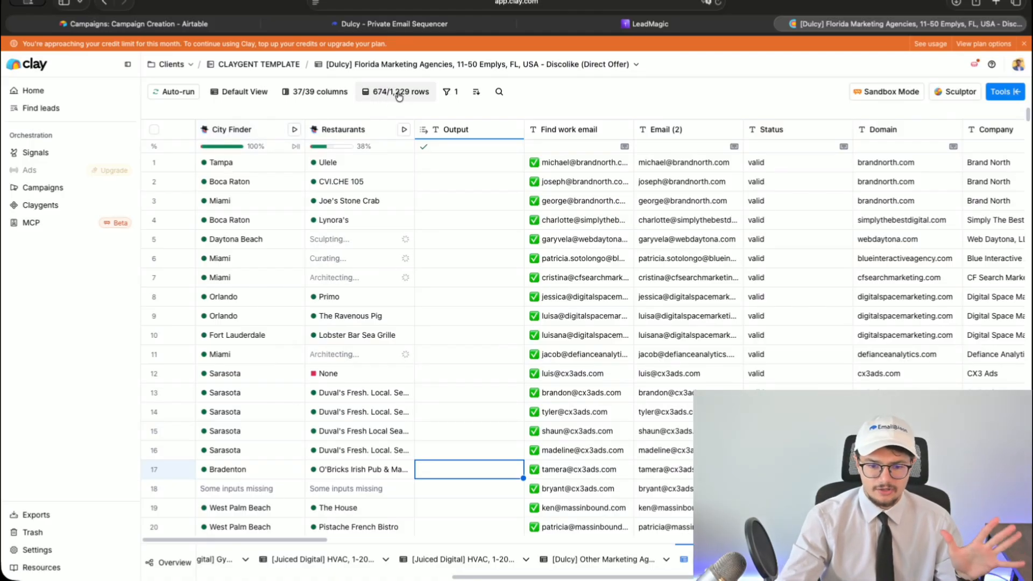
click(244, 153)
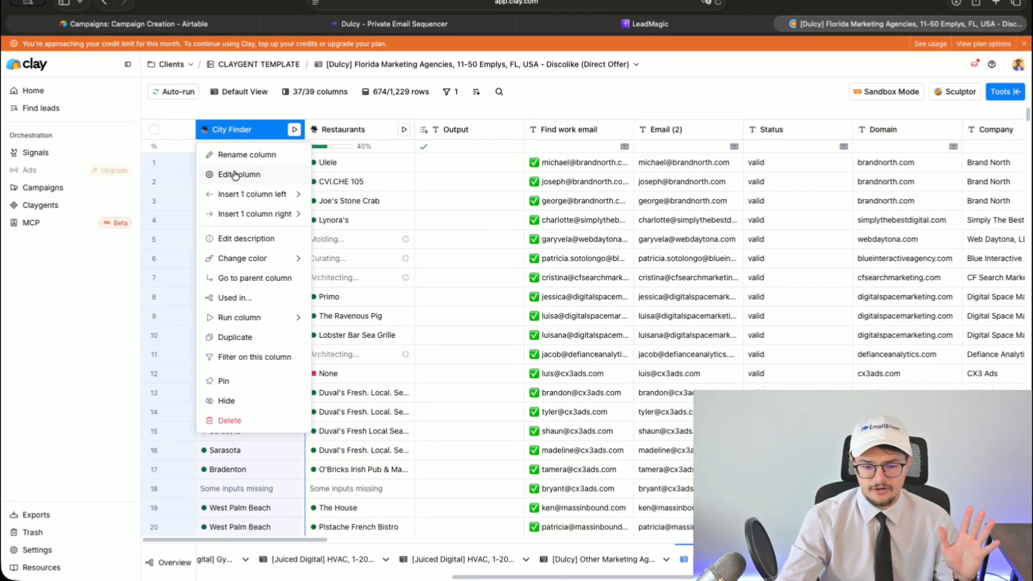
click(225, 174)
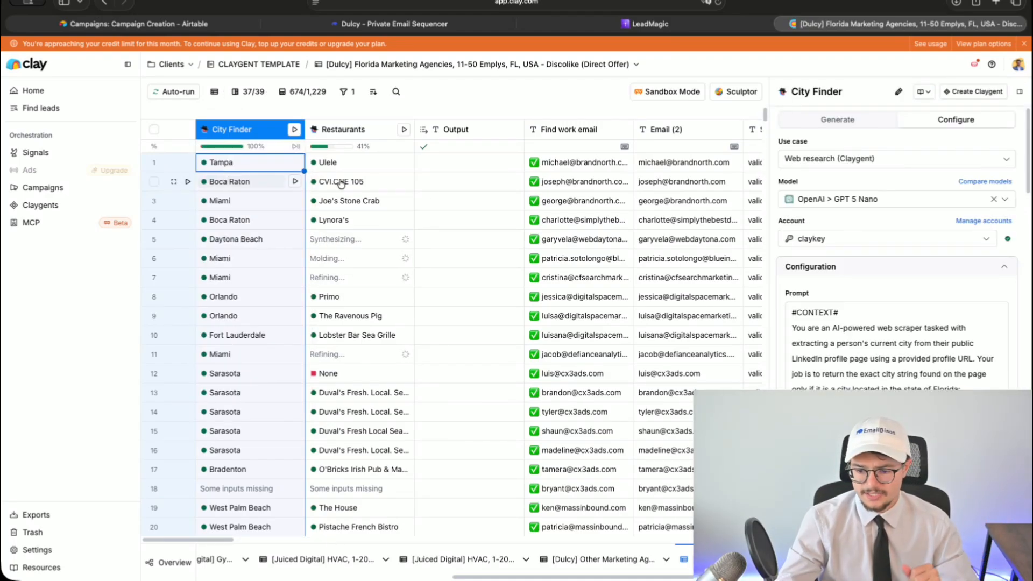
scroll(896, 247, down, 10)
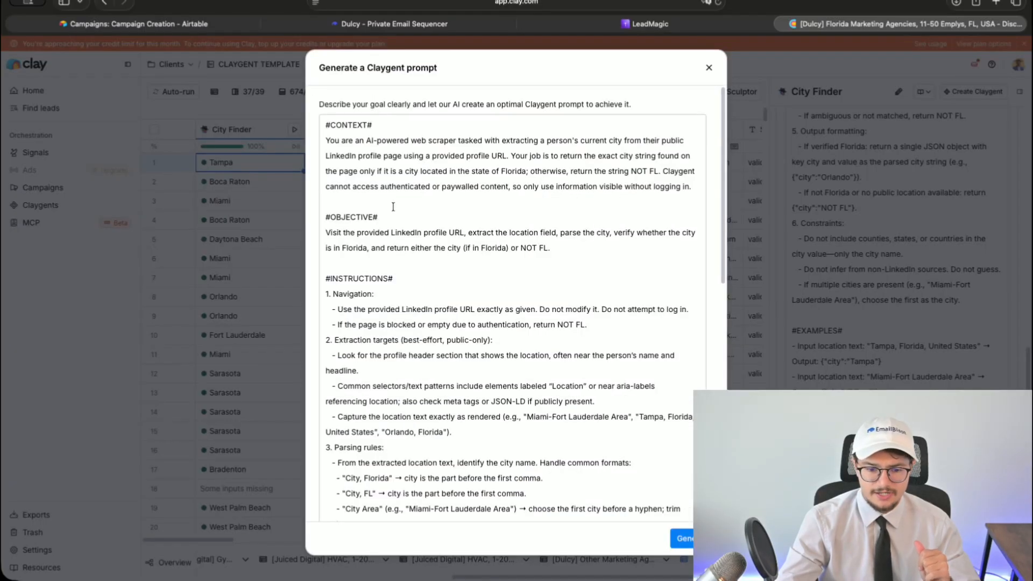
scroll(368, 208, down, 5)
scroll(368, 207, up, 5)
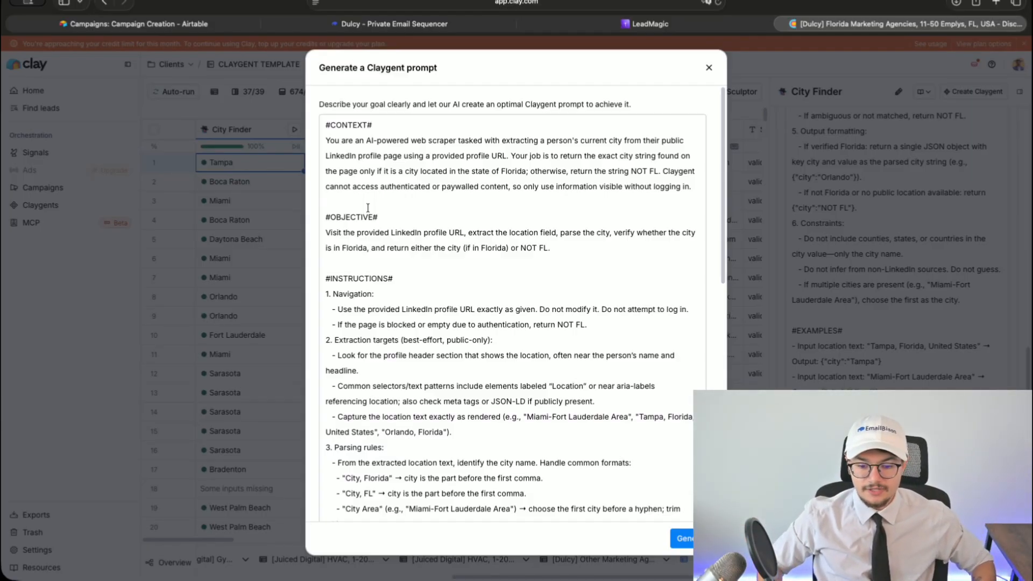
drag(520, 248, 562, 253)
click(561, 253)
click(738, 285)
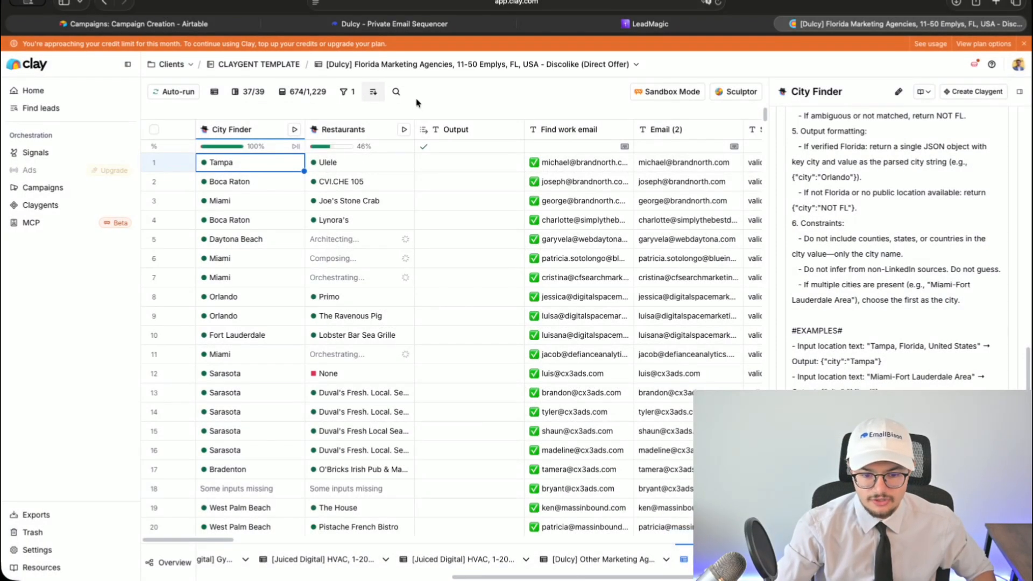
click(360, 131)
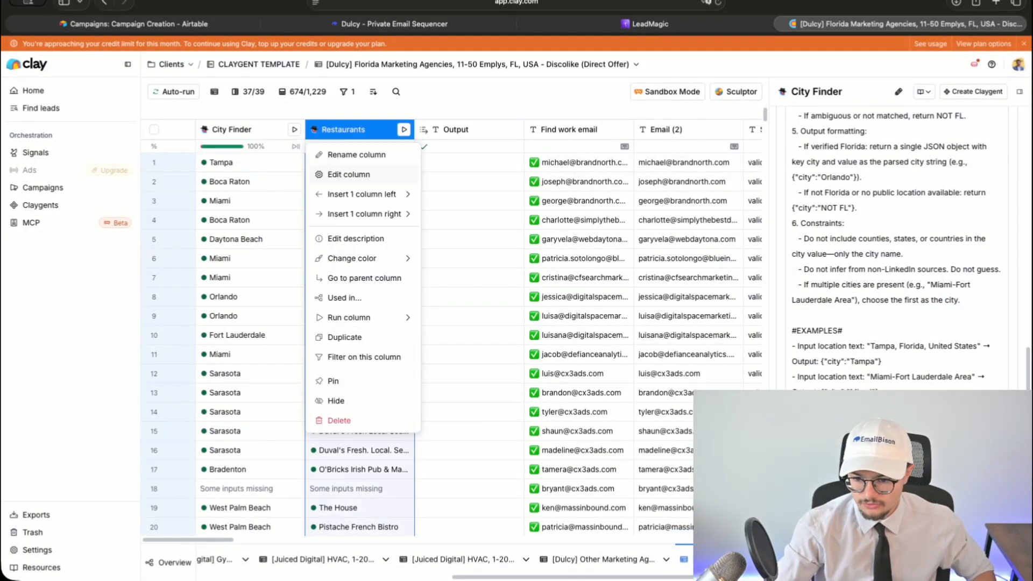
- Review the Restaurants column's lunch-restaurant prompt, then close its settings
click(349, 175)
scroll(974, 231, up, 5)
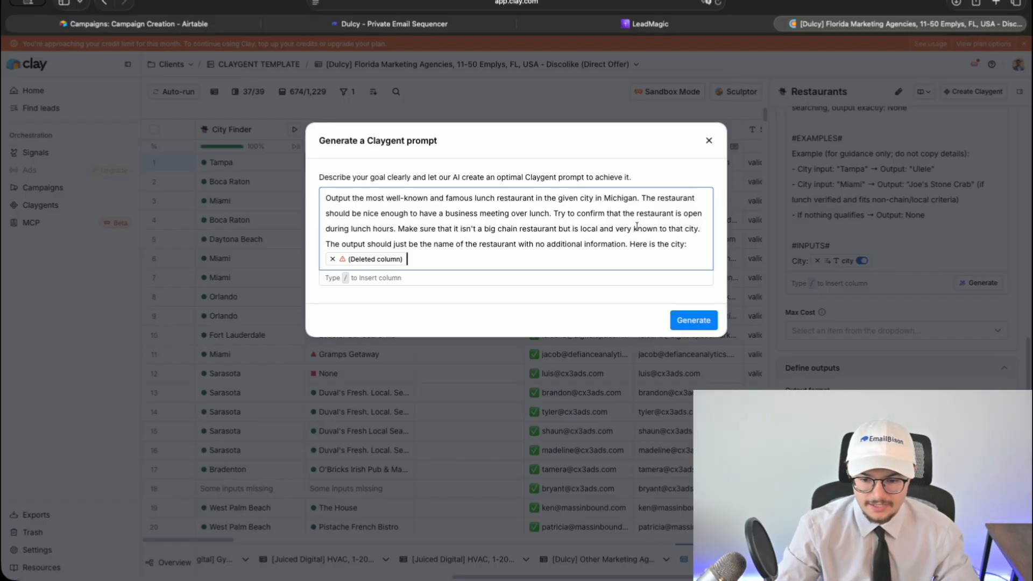
click(709, 141)
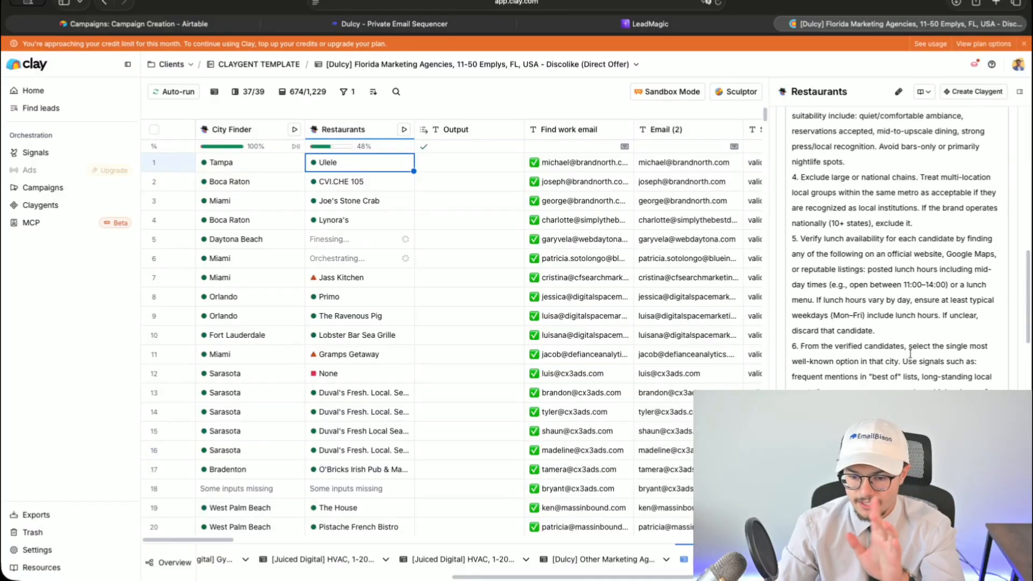
scroll(911, 353, up, 15)
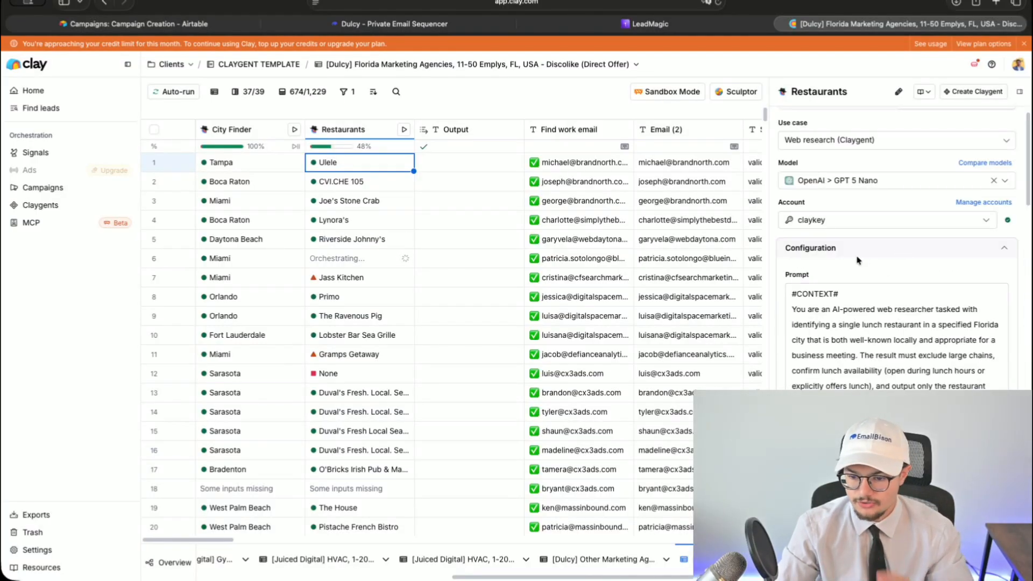
key(Escape)
- Open the Oxford Exchange result's details showing its reasoning and high confidence
scroll(430, 334, down, 5)
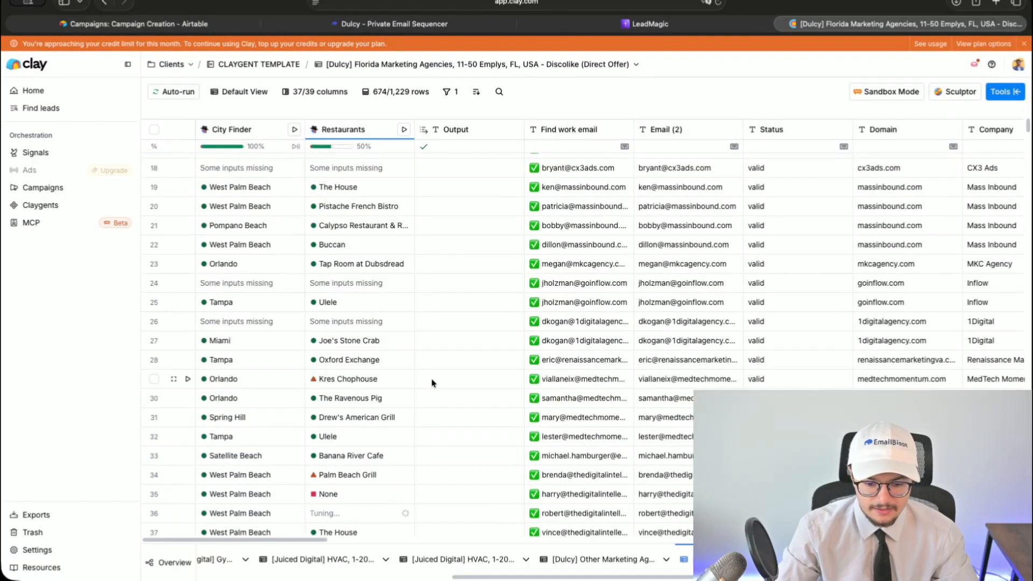
click(350, 358)
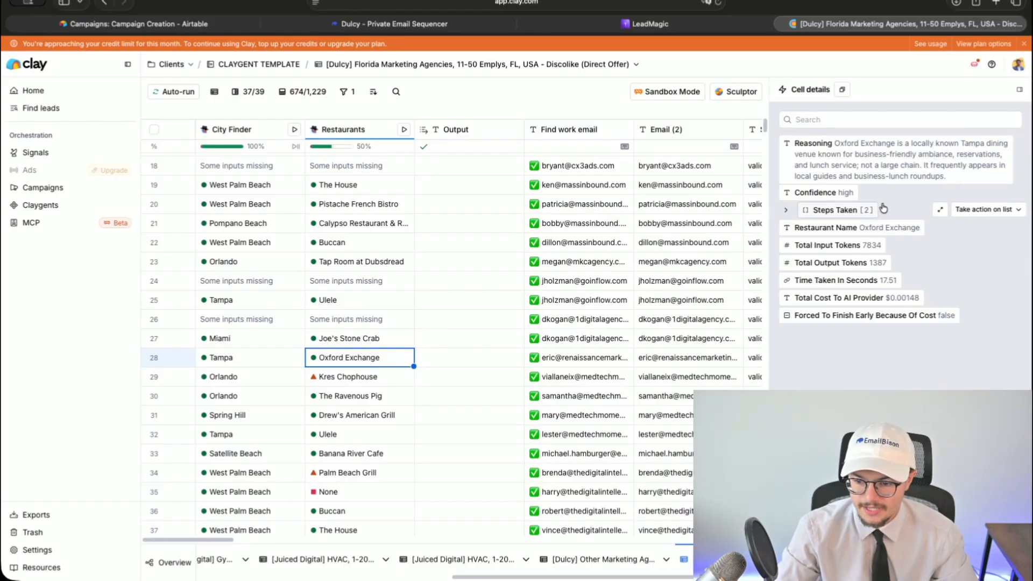
click(981, 230)
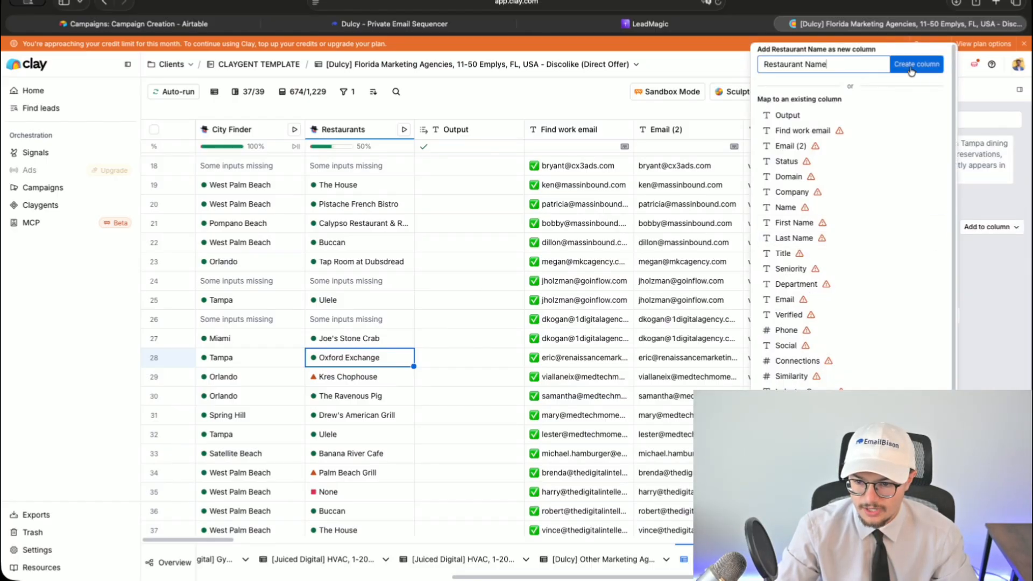
- Map Restaurant Name into the Output column and rename it RESTAURANT
click(856, 114)
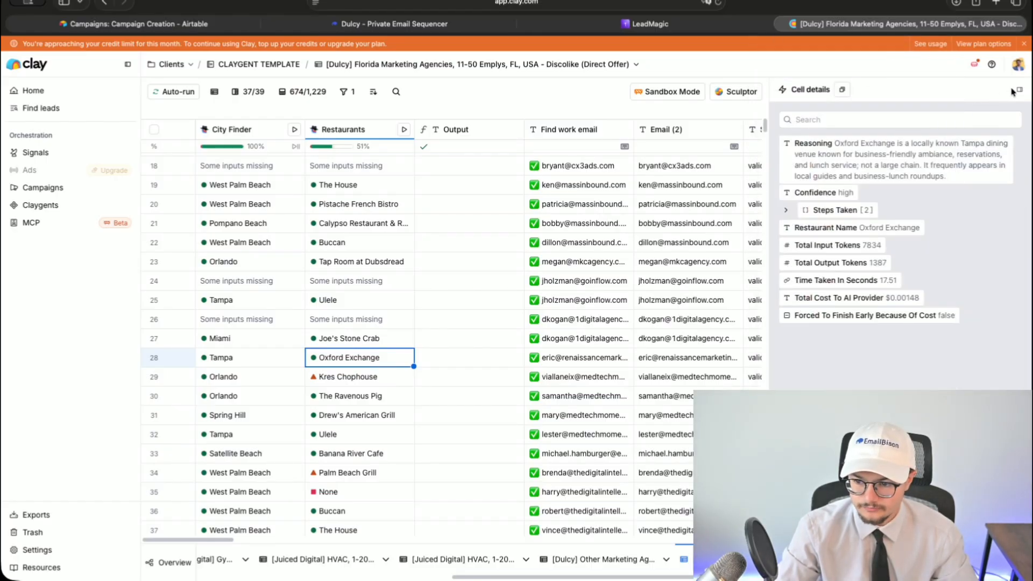
double_click(455, 130)
text(RESTAURANT)
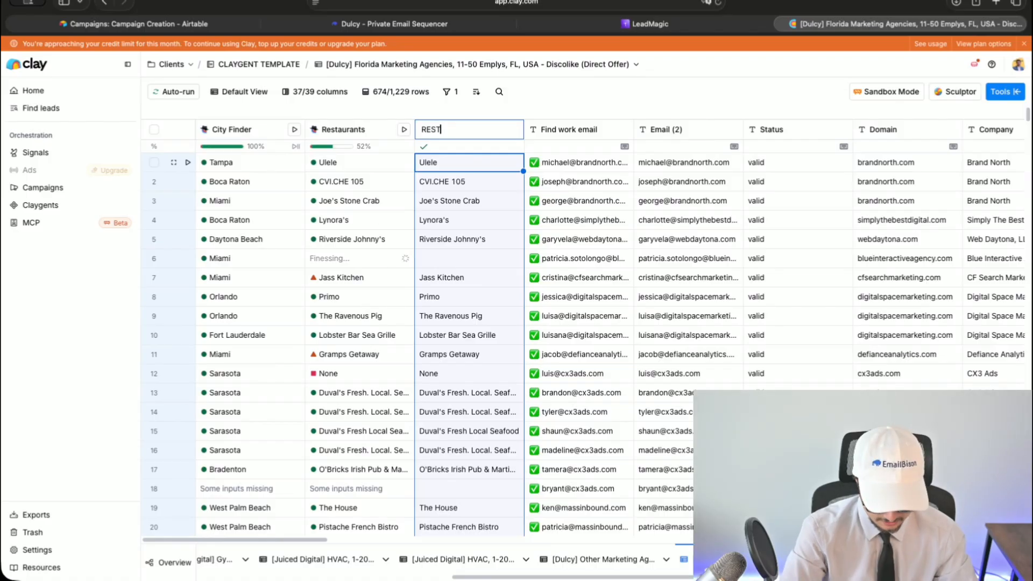
key(Return)
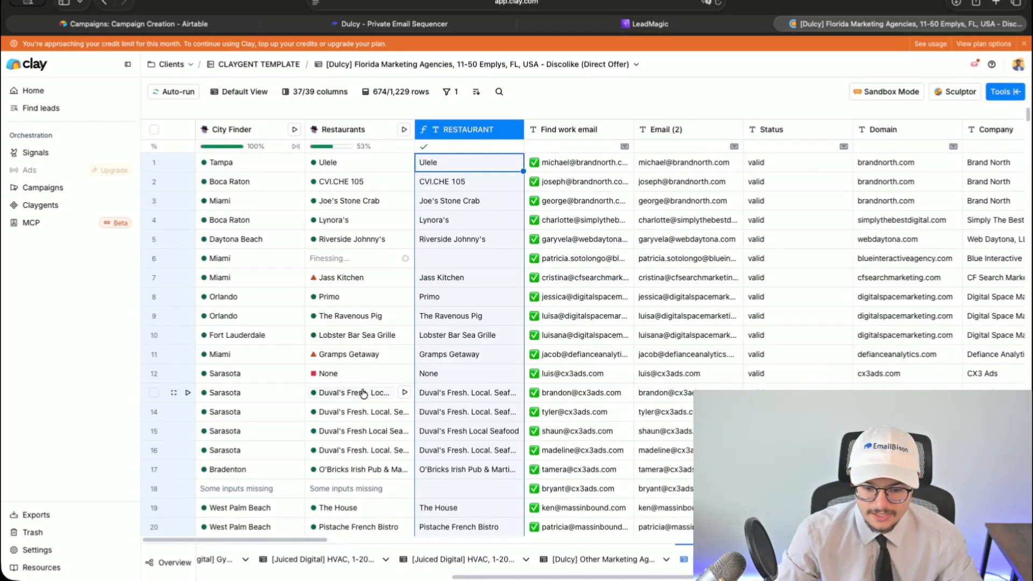
- Check the AI's reasoning for row 13's restaurant
click(364, 393)
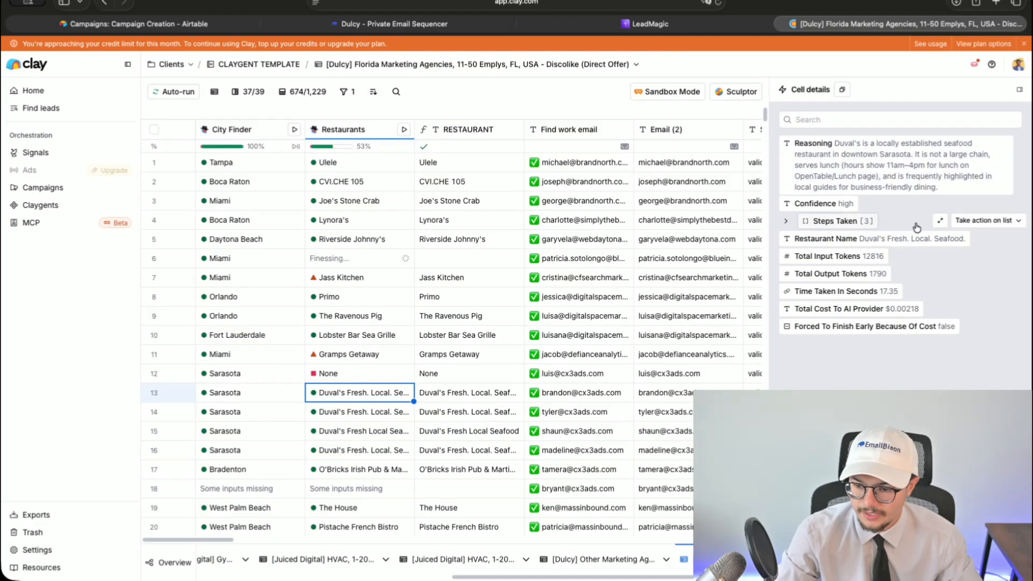
click(1020, 90)
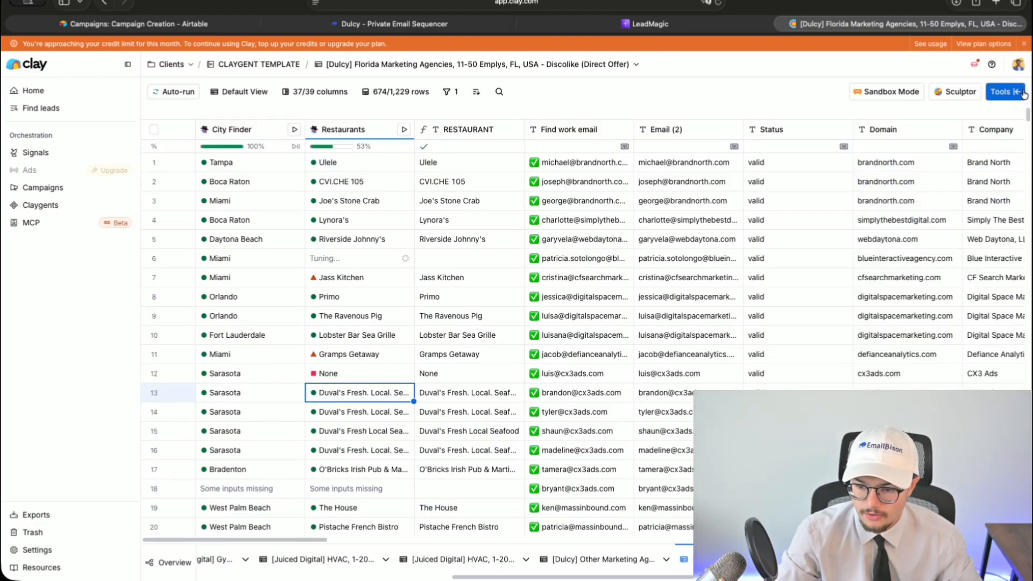
click(465, 432)
- Review the Restaurants prompt's Tampa example and output format instruction
click(345, 130)
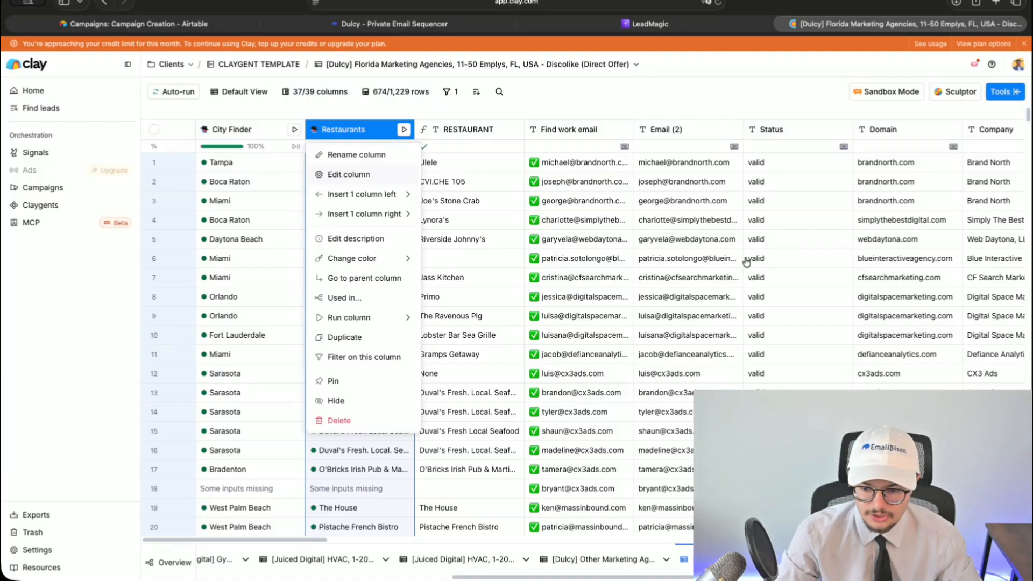
click(349, 174)
scroll(935, 330, down, 10)
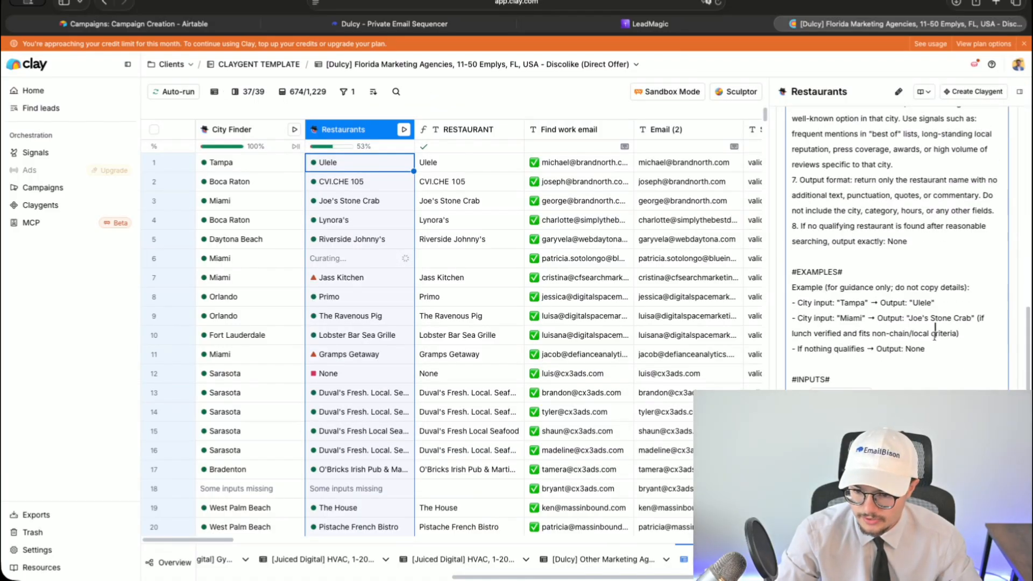
click(937, 348)
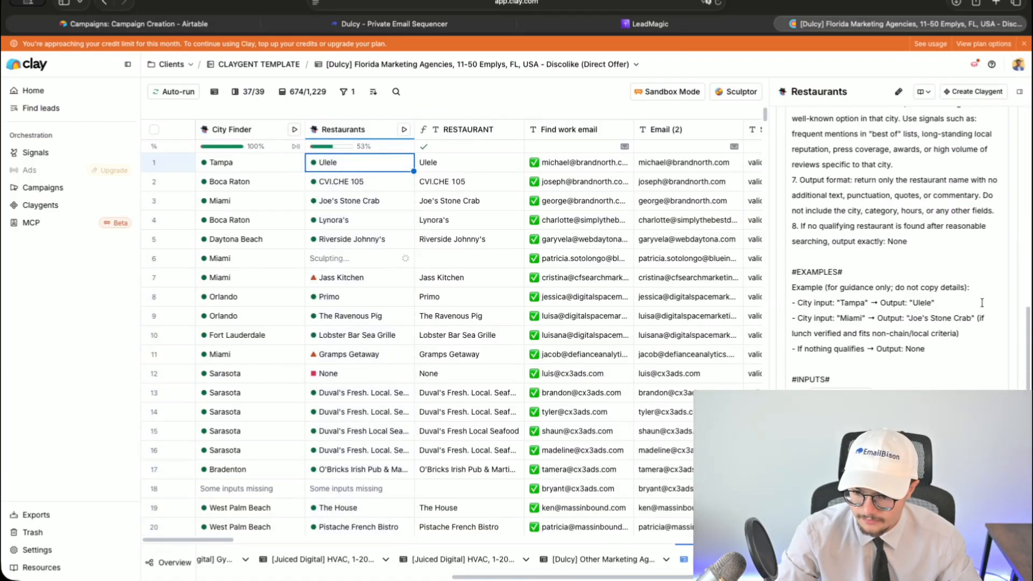
drag(982, 303, 810, 303)
click(931, 349)
drag(866, 183, 932, 195)
click(961, 195)
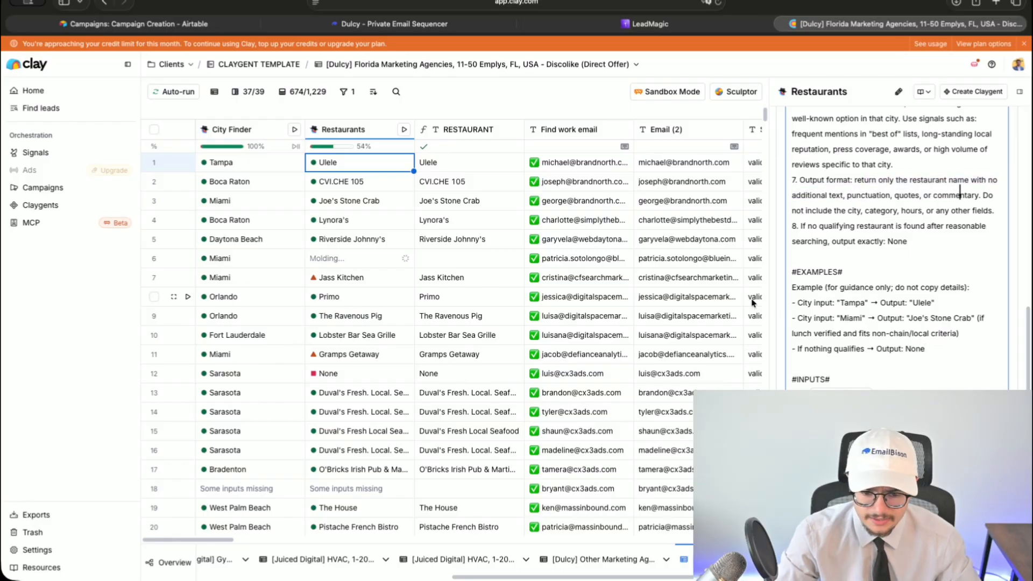
click(1020, 92)
- Rerun the restaurant search for rows 12 through 16
click(405, 393)
click(405, 412)
click(405, 432)
click(405, 451)
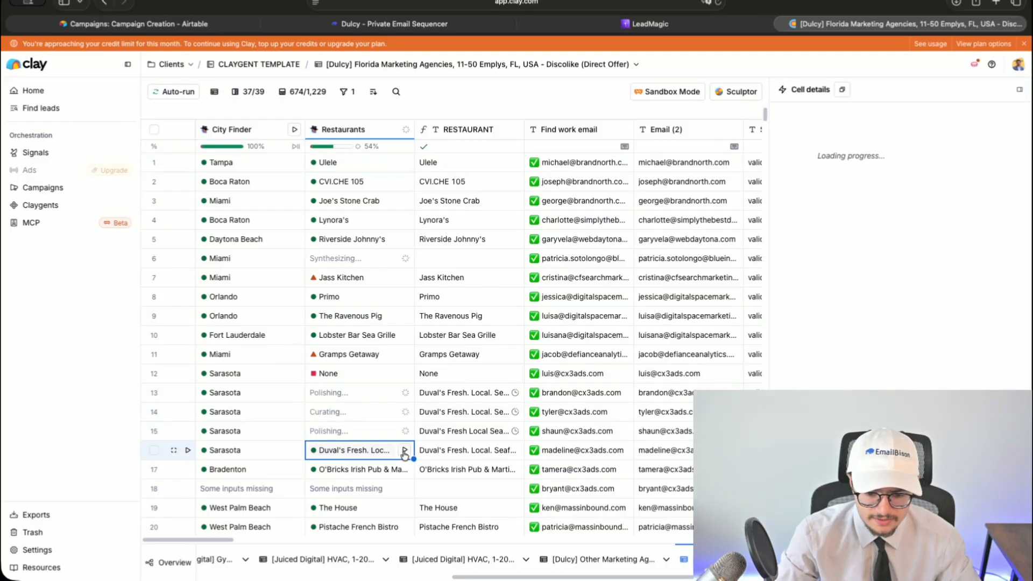
click(1020, 90)
click(404, 373)
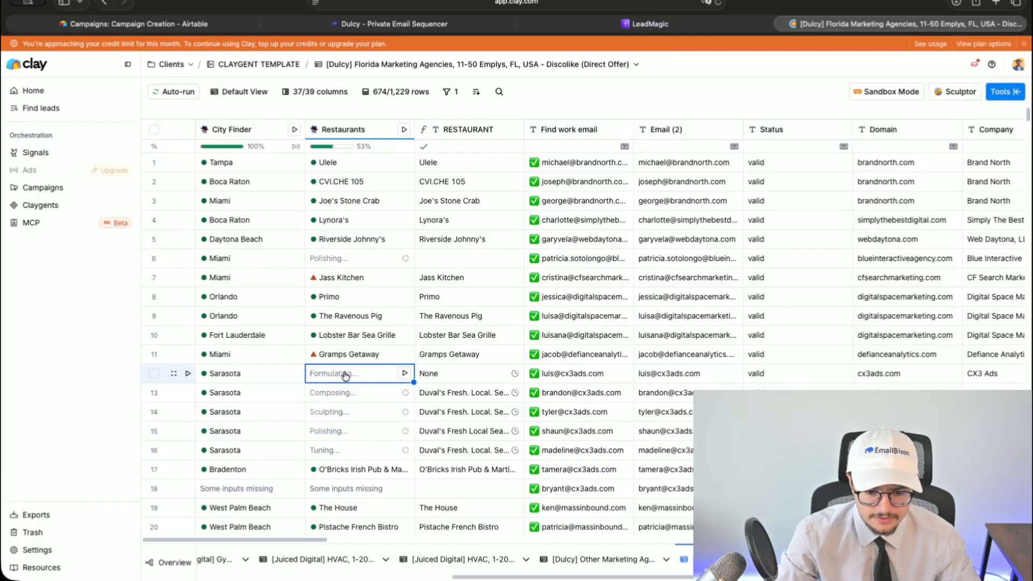
- Add Confidence as a new column from Jass Kitchen's cell details
click(339, 278)
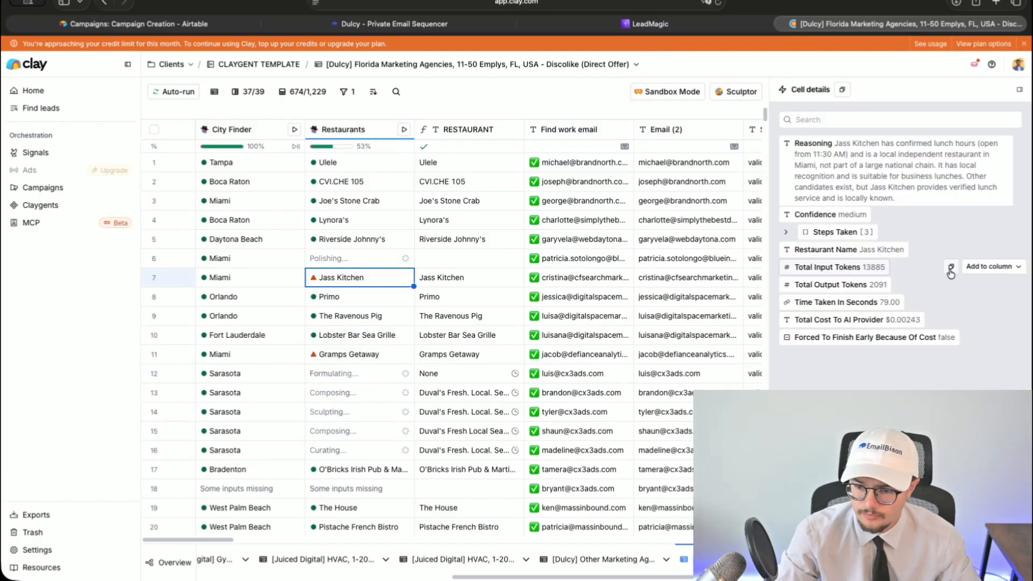
click(987, 214)
click(917, 64)
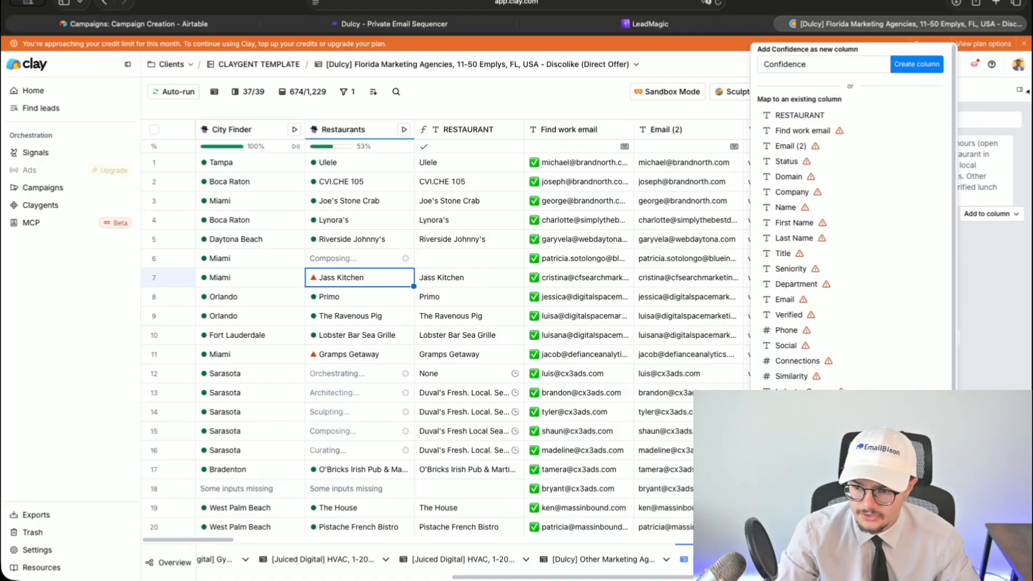
click(1020, 92)
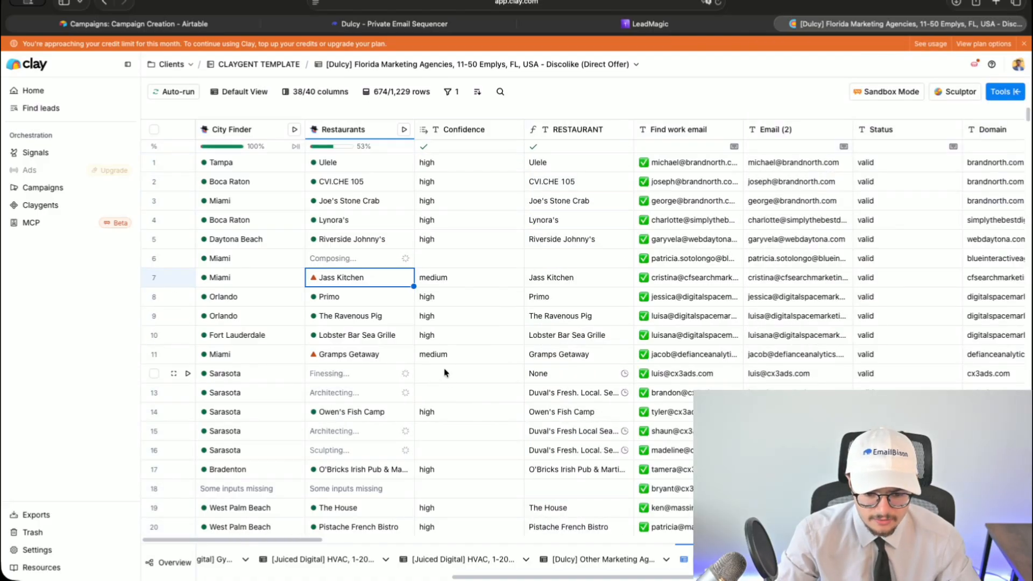
- Search Google for Owen's Fish Camp to verify its Sarasota location
double_click(563, 413)
key(super+c)
click(996, 4)
key(super+v)
key(Return)
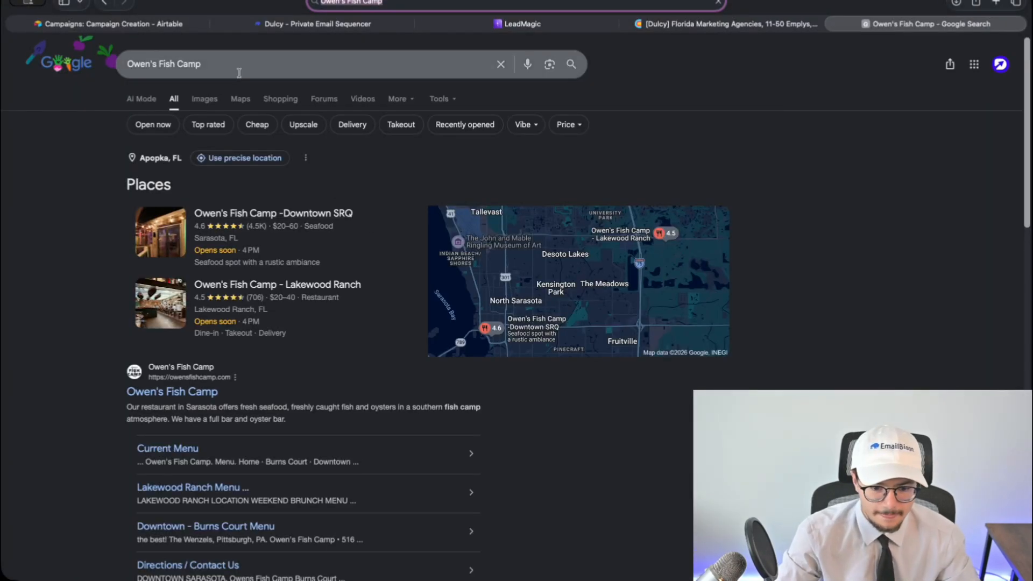
click(713, 226)
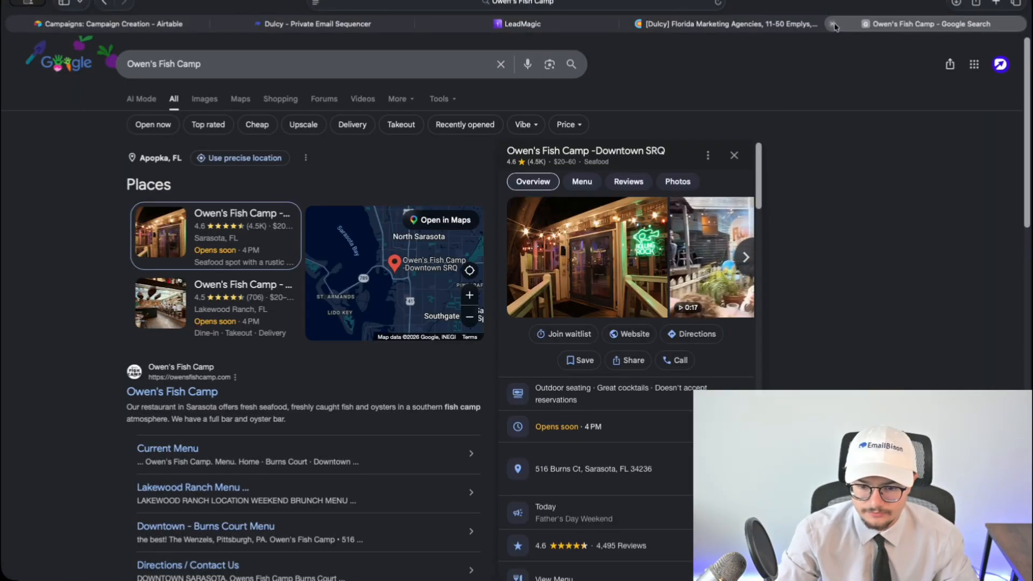
key(super+w)
- Undo the accidental paste into the Restaurants prompt and close the panel
scroll(873, 342, down, 1)
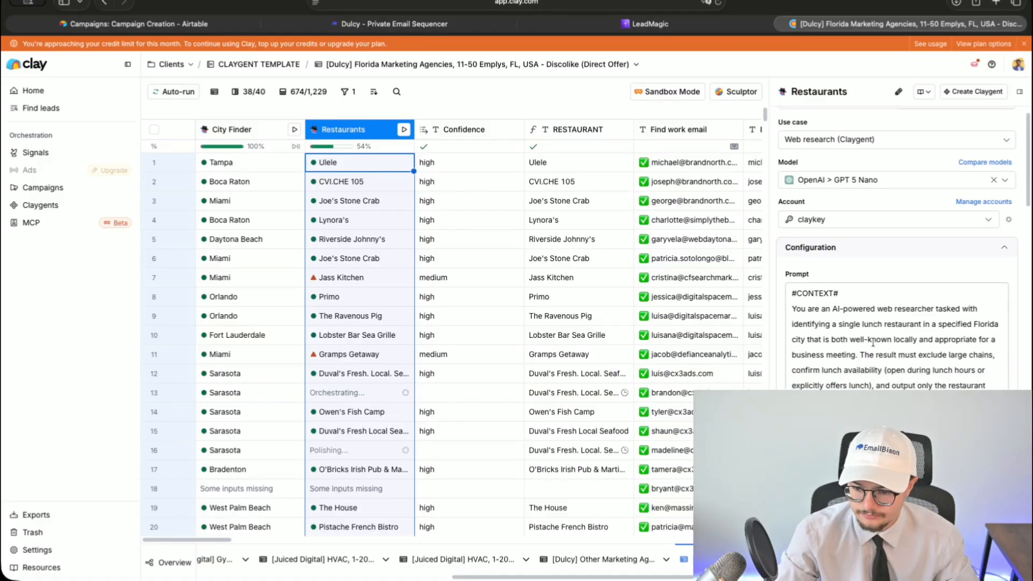
click(904, 361)
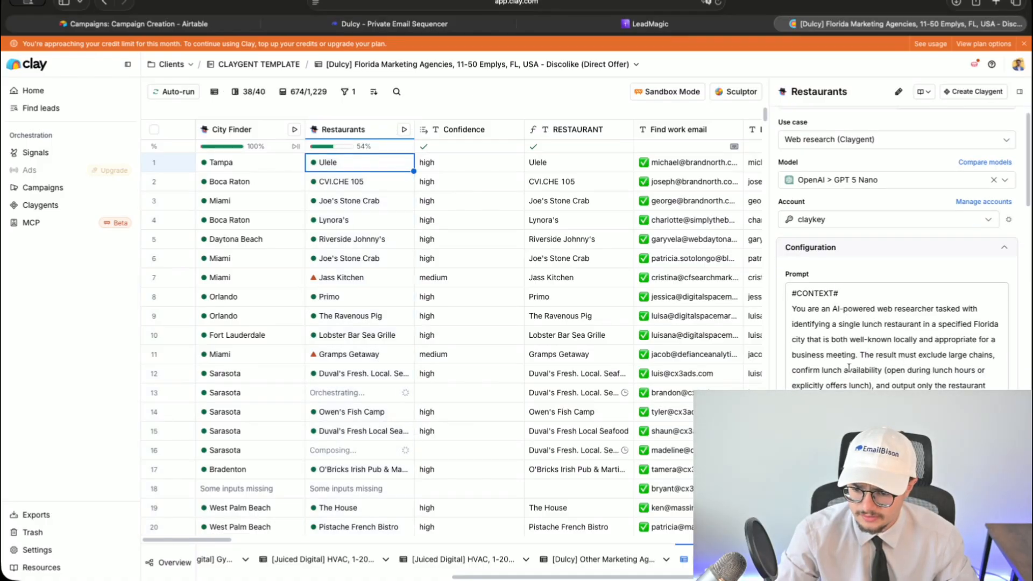
key(super+a)
key(super+v)
scroll(883, 301, up, 4)
key(super+z)
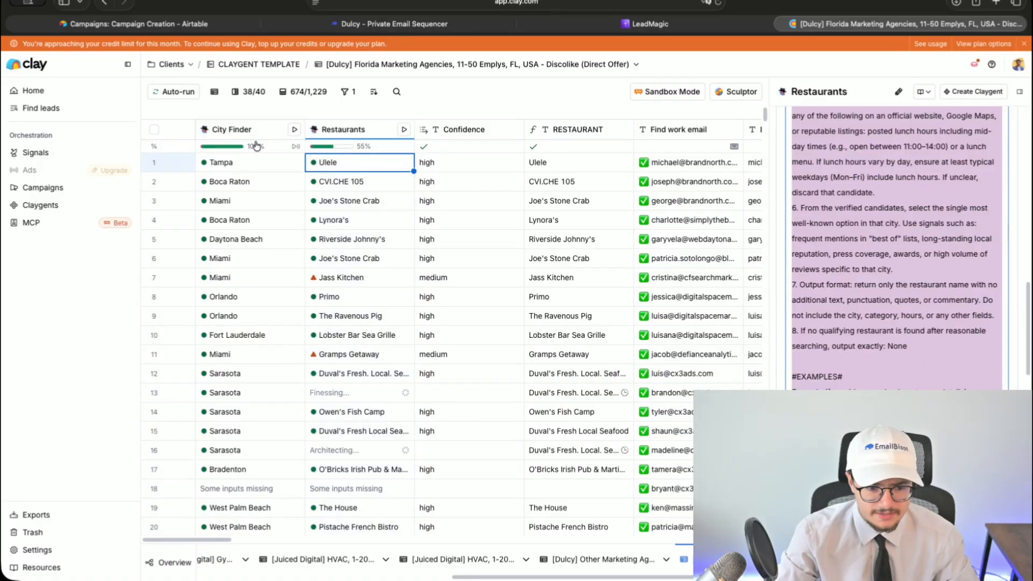
scroll(418, 376, down, 8)
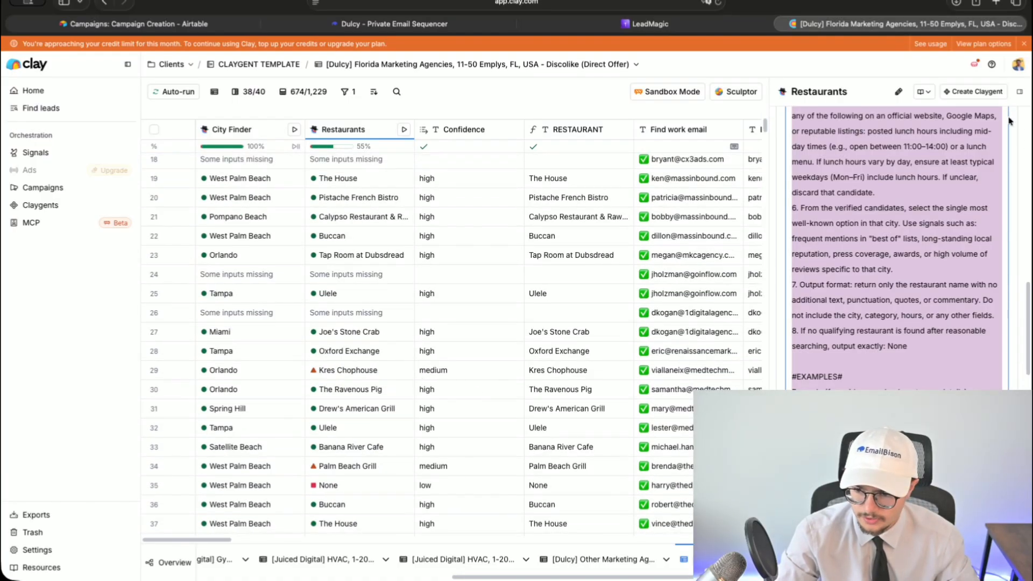
click(1020, 91)
- Open the AI's reasoning for Joe's Stone Crab in row 6
scroll(588, 345, down, 2)
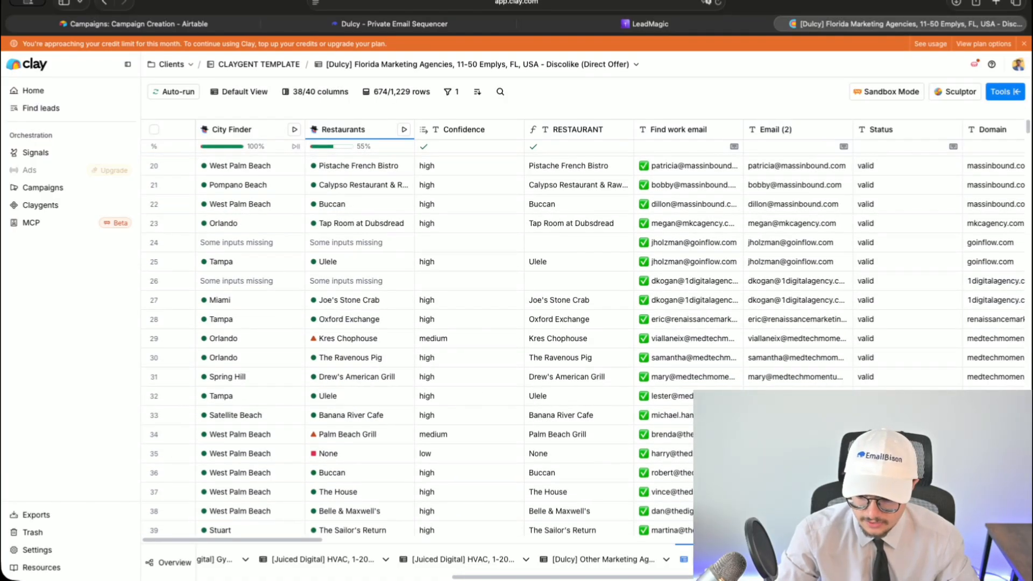
scroll(528, 437, up, 9)
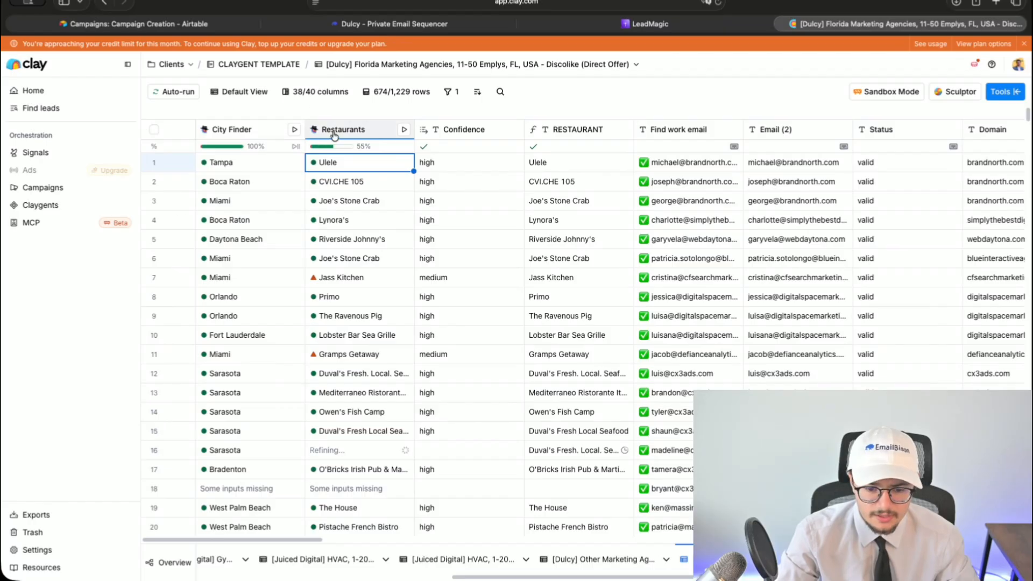
click(530, 376)
key(Down)
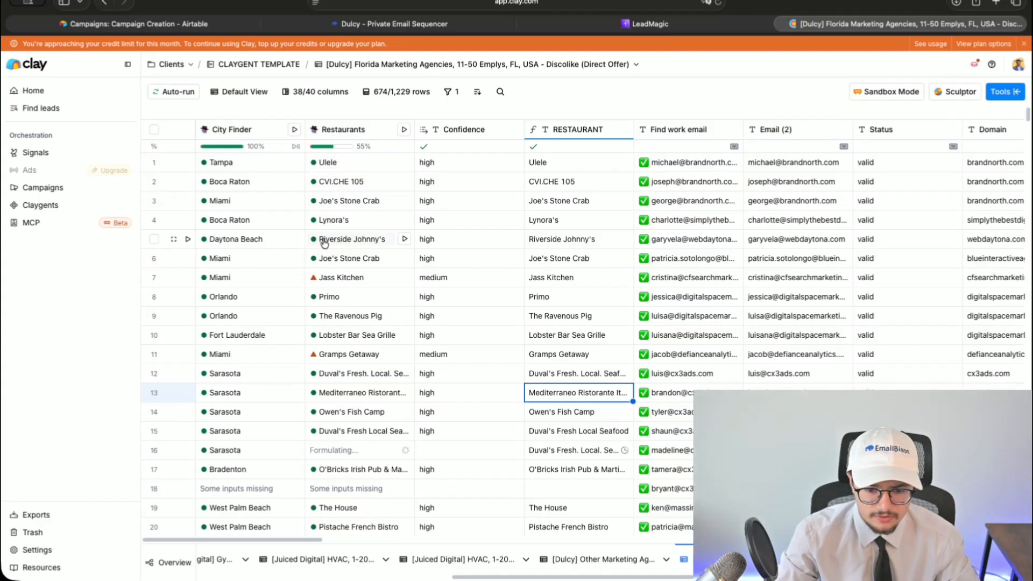
click(349, 265)
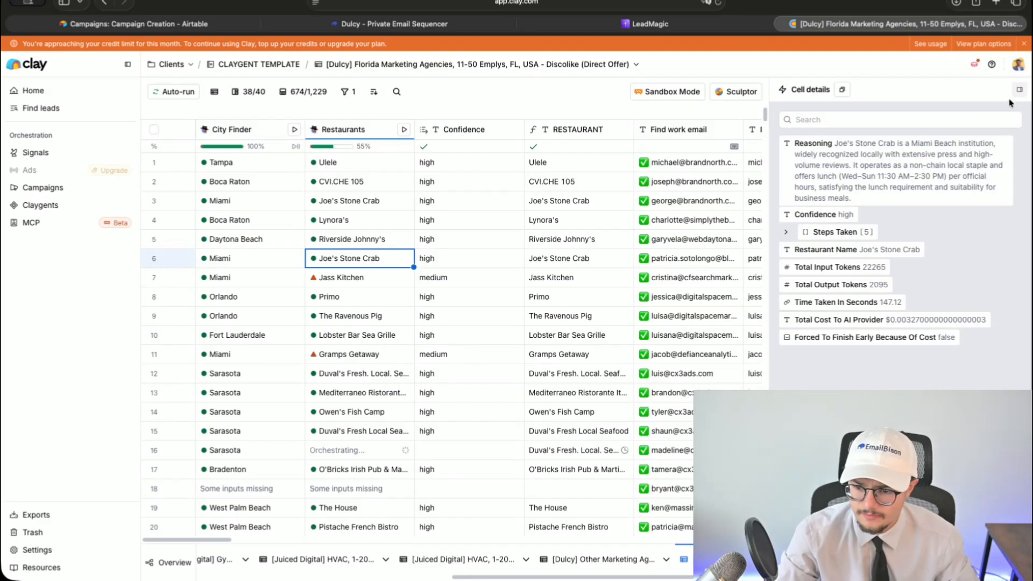
key(Return)
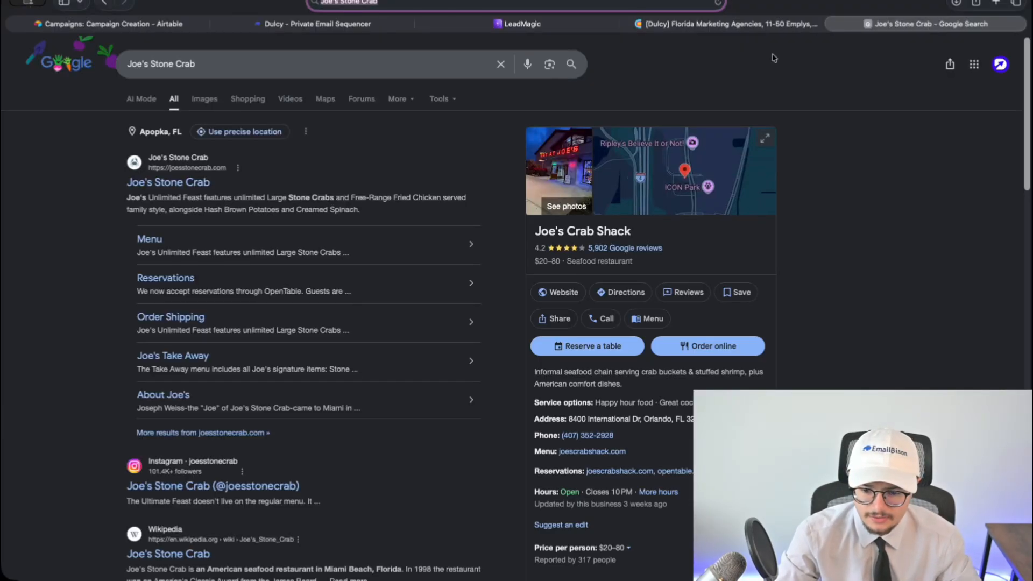
click(760, 26)
key(ctrl+Tab)
click(333, 66)
scroll(513, 307, up, 3)
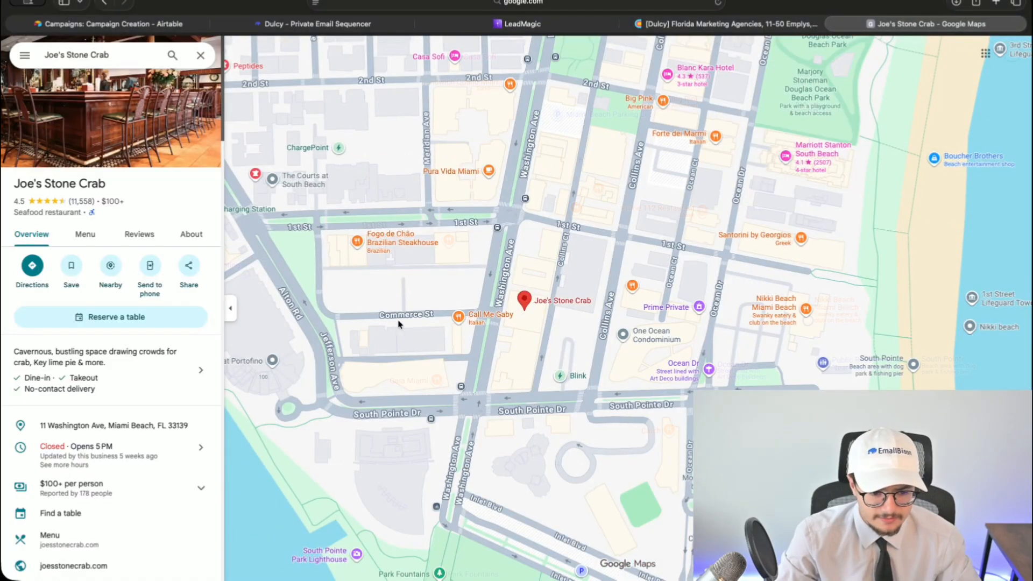
scroll(482, 324, up, 3)
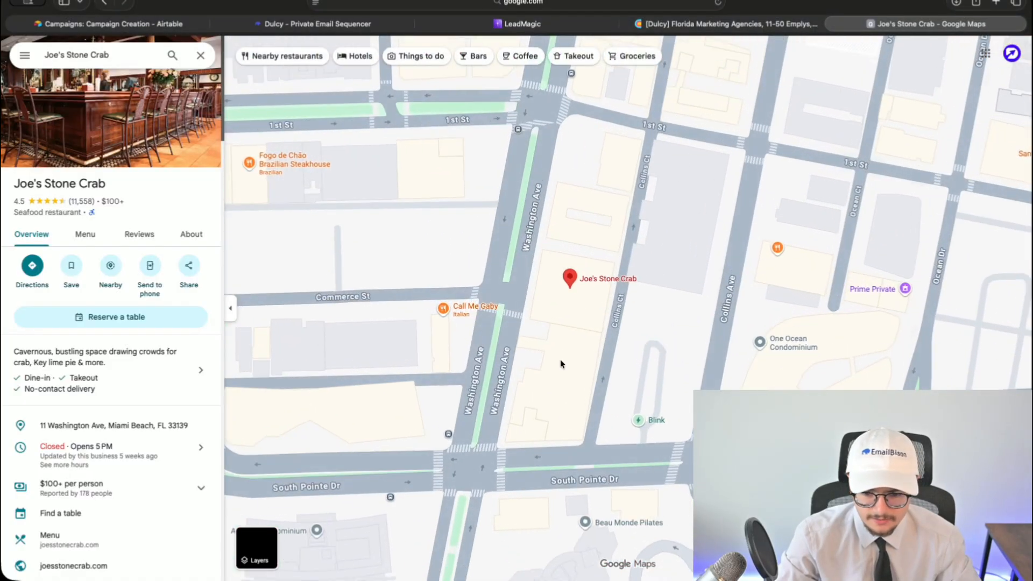
drag(1015, 557, 575, 285)
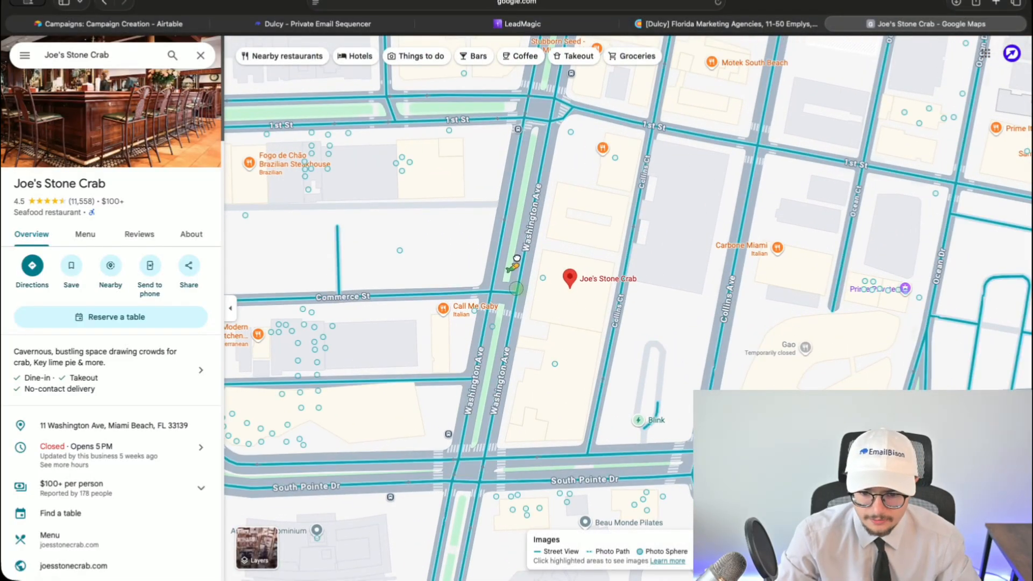
drag(517, 258, 893, 258)
click(833, 25)
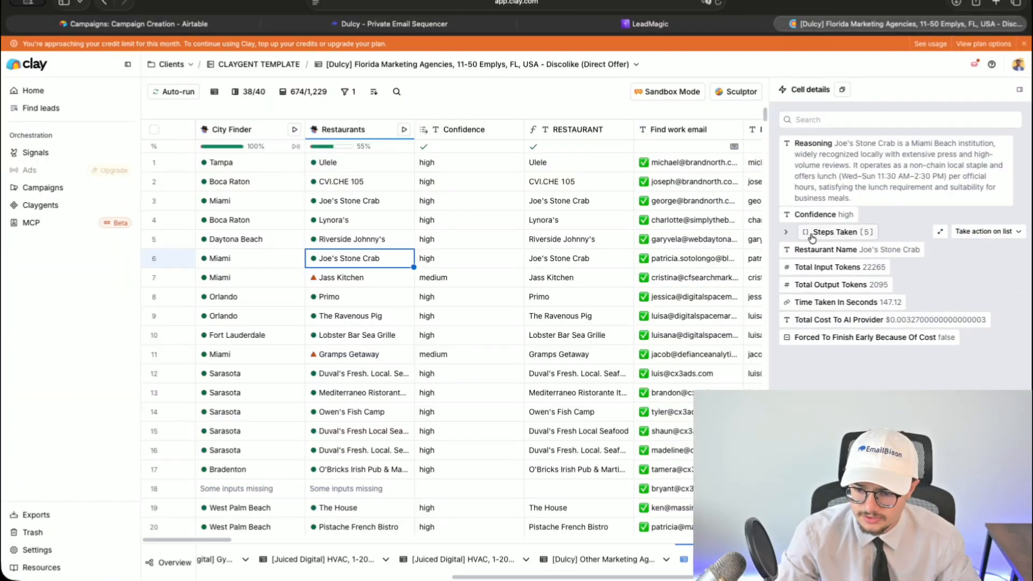
click(1020, 90)
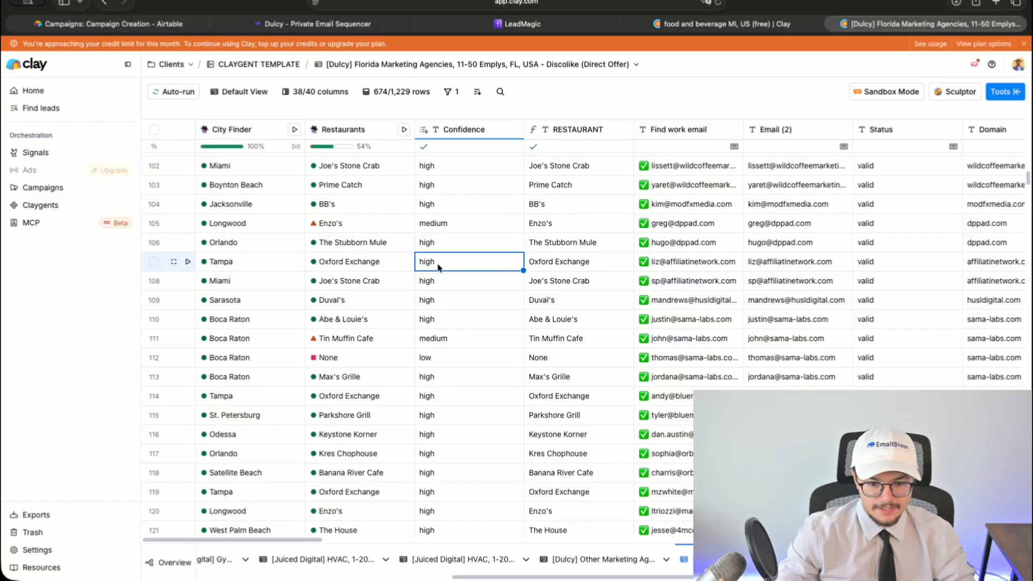
scroll(404, 285, down, 10)
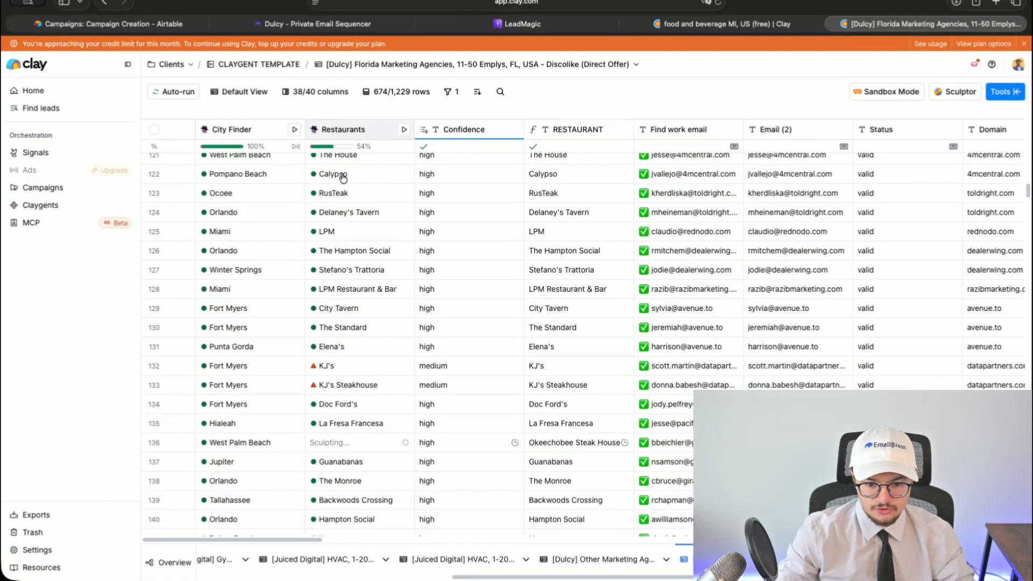
click(343, 130)
click(348, 174)
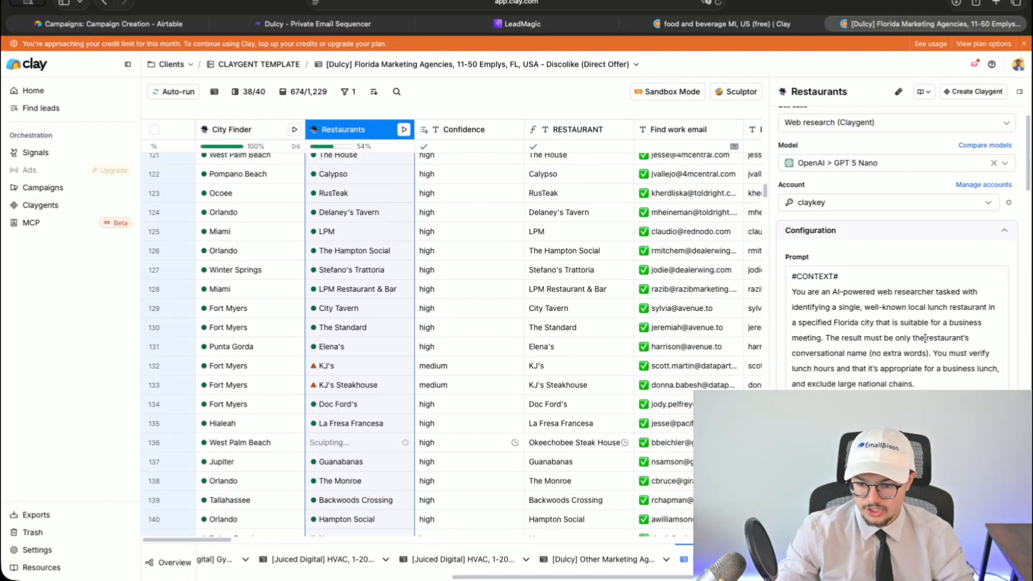
drag(958, 349, 829, 349)
mouse_move(830, 349)
mouse_down()
mouse_move(993, 351)
mouse_move(834, 346)
mouse_up()
click(936, 362)
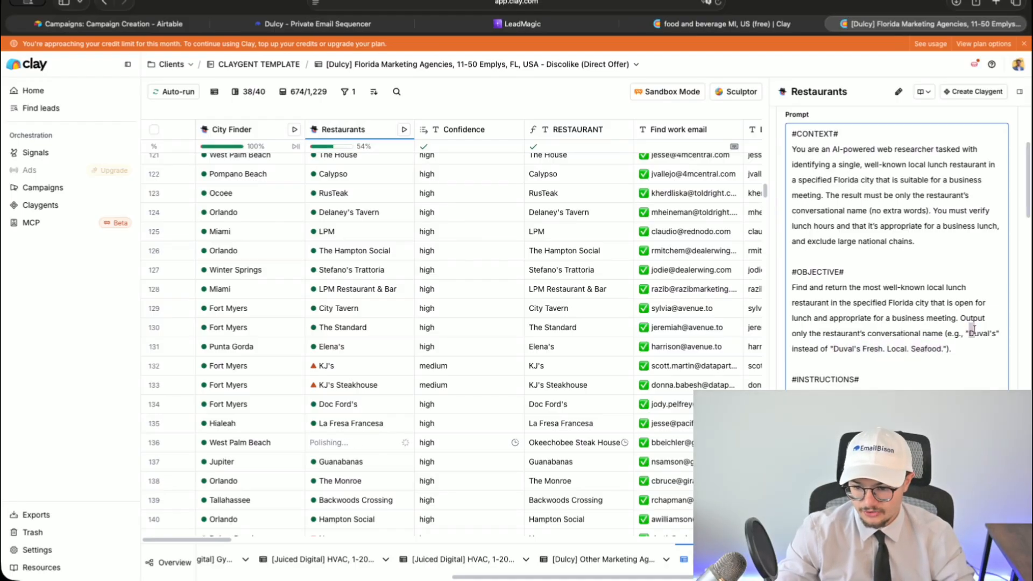
click(996, 331)
scroll(931, 362, down, 1)
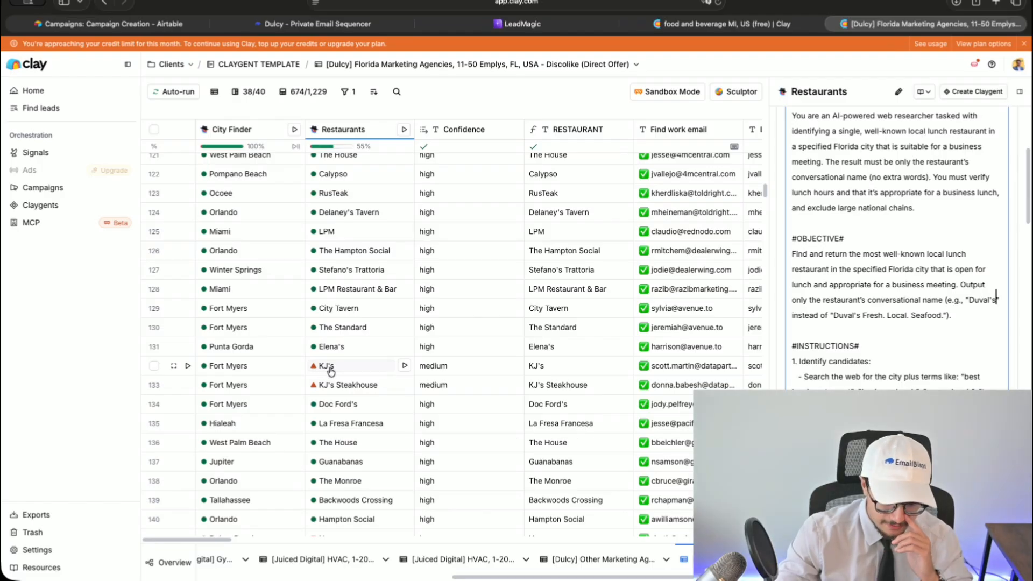
scroll(859, 387, down, 1)
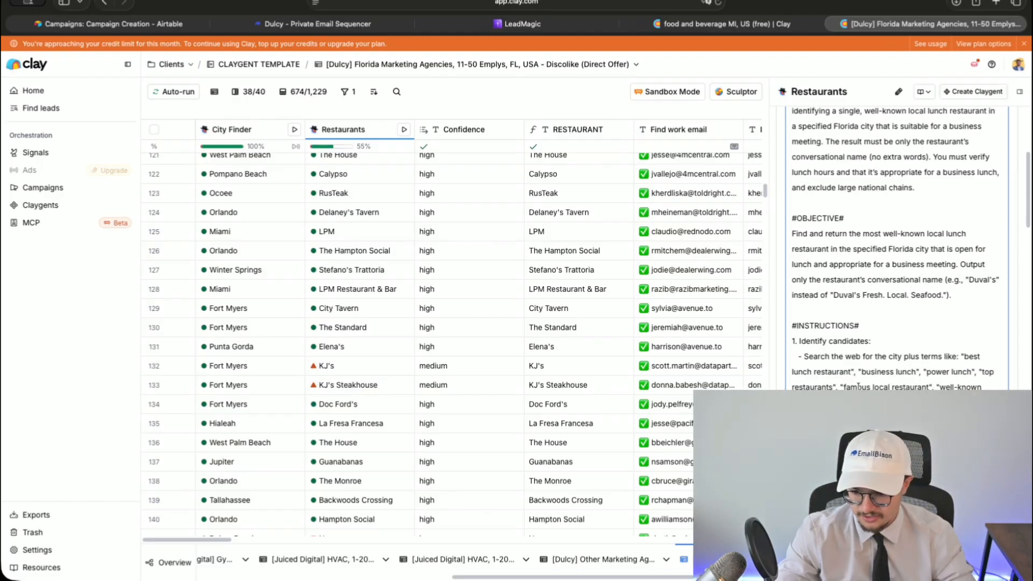
scroll(854, 387, down, 2)
scroll(799, 301, down, 10)
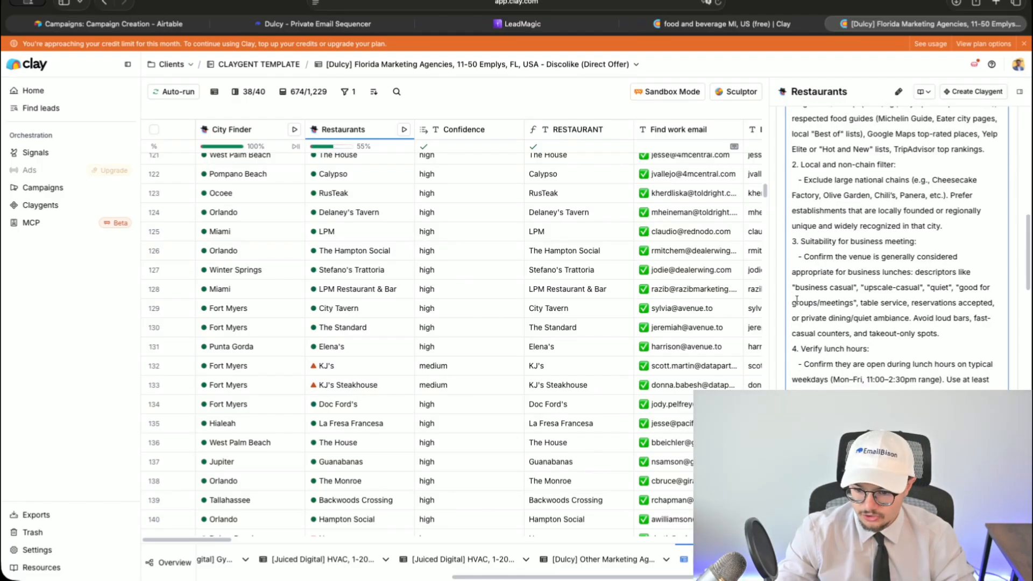
drag(796, 365, 975, 426)
click(975, 426)
scroll(975, 426, down, 5)
scroll(975, 284, down, 14)
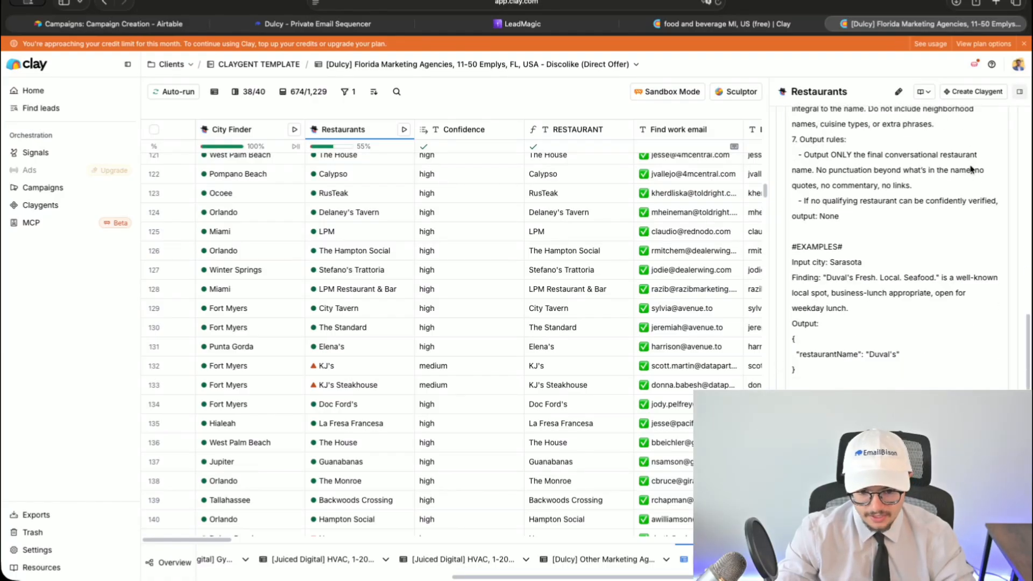
click(1020, 92)
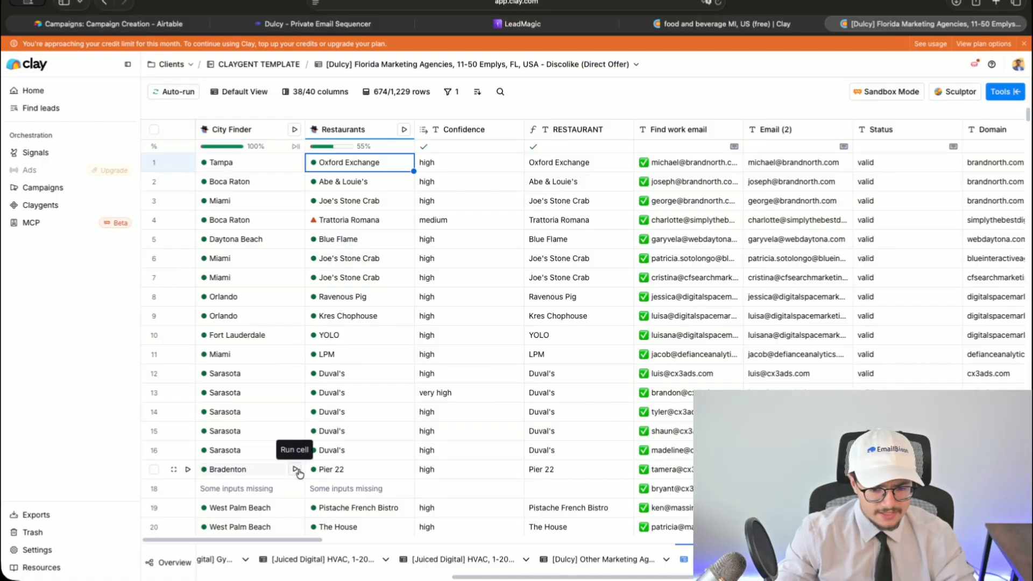
scroll(358, 318, down, 6)
- Add a Confidence filter set to not equal 'high' and apply it
scroll(357, 326, down, 13)
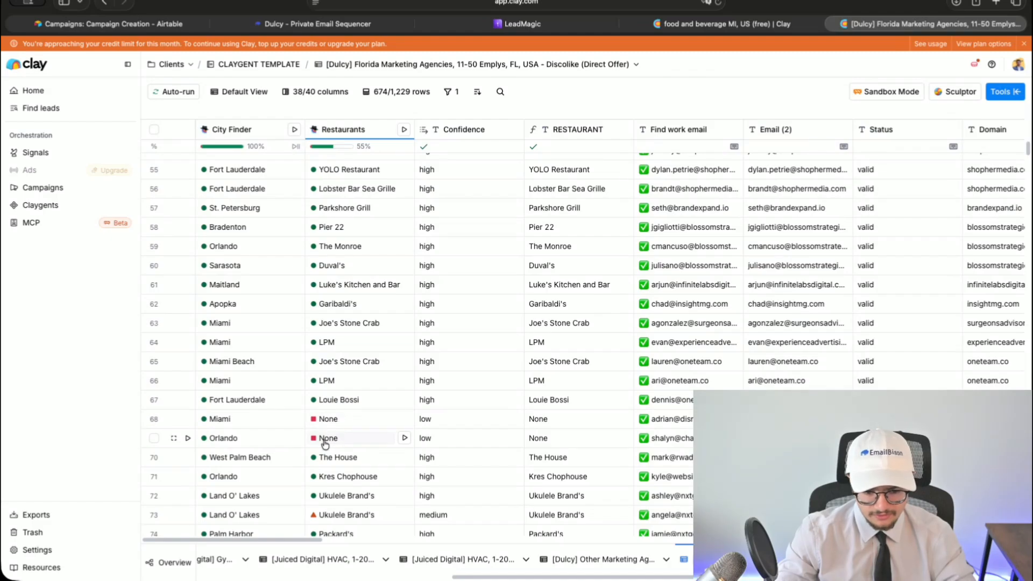
click(447, 92)
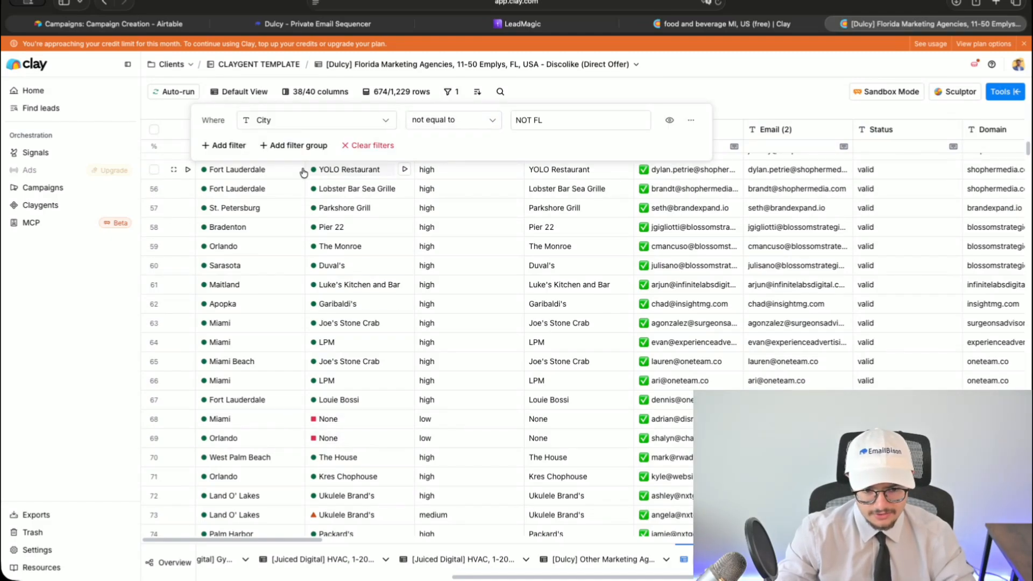
click(222, 143)
text(co)
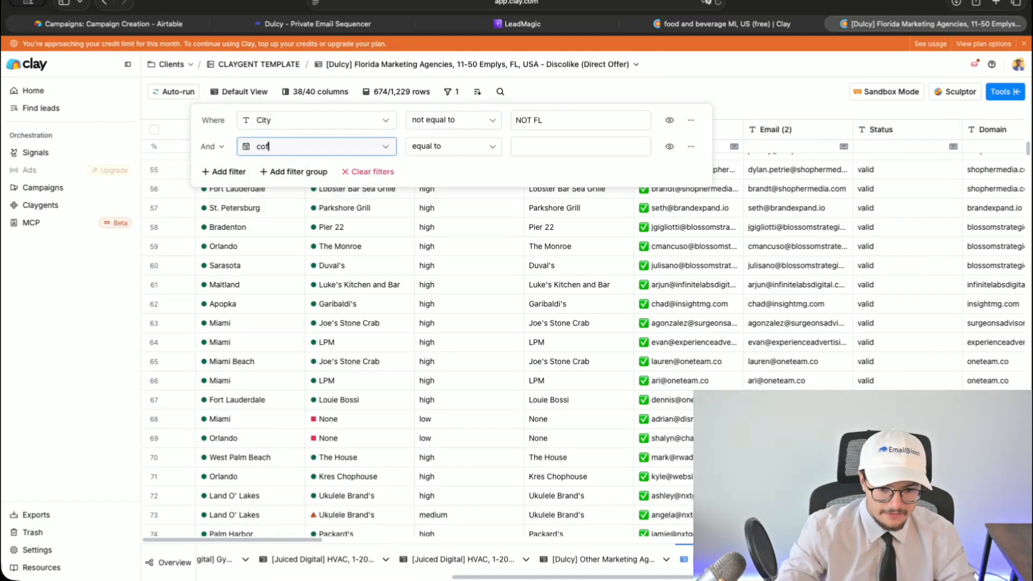
key(Return)
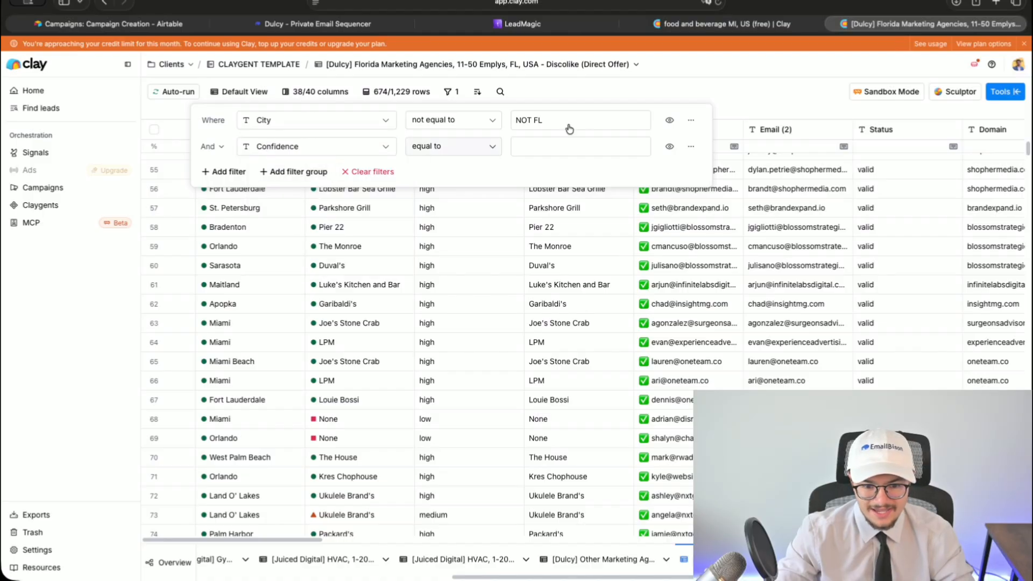
click(485, 151)
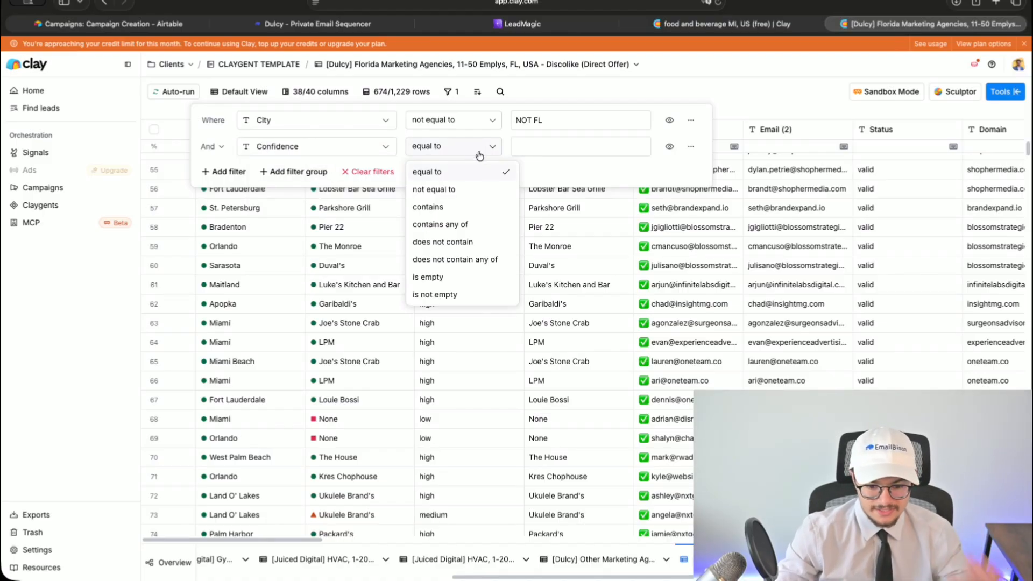
click(455, 190)
text(high)
click(648, 93)
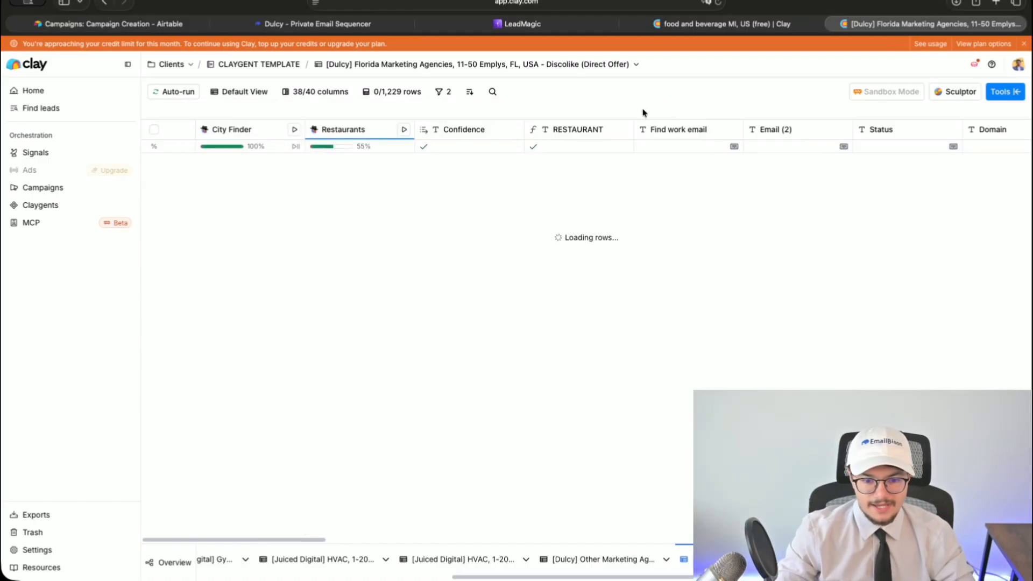
- Back in the filters, add a filter group and delete the Confidence not-equal-high filter
scroll(412, 323, down, 20)
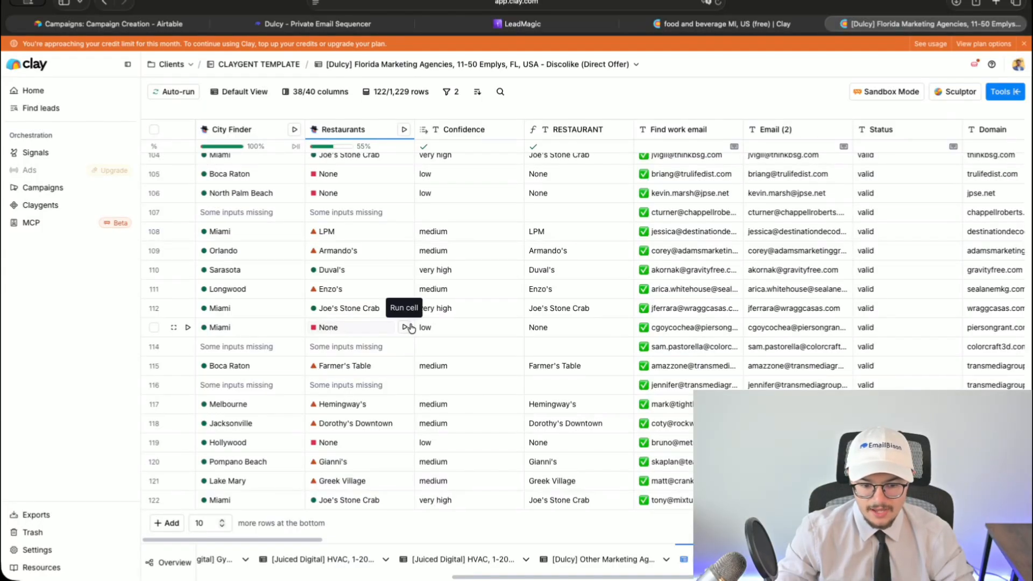
click(405, 130)
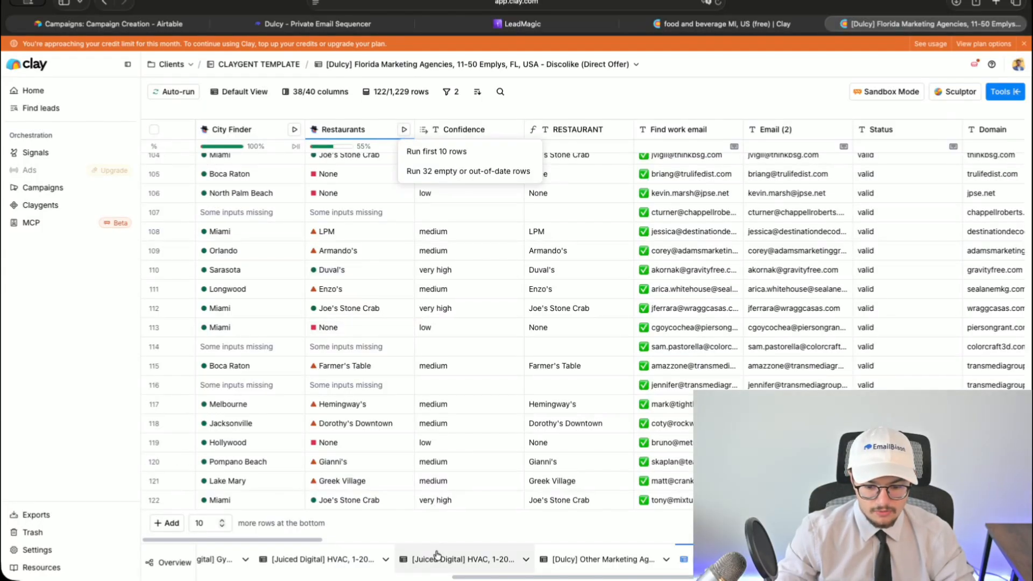
click(441, 510)
click(448, 91)
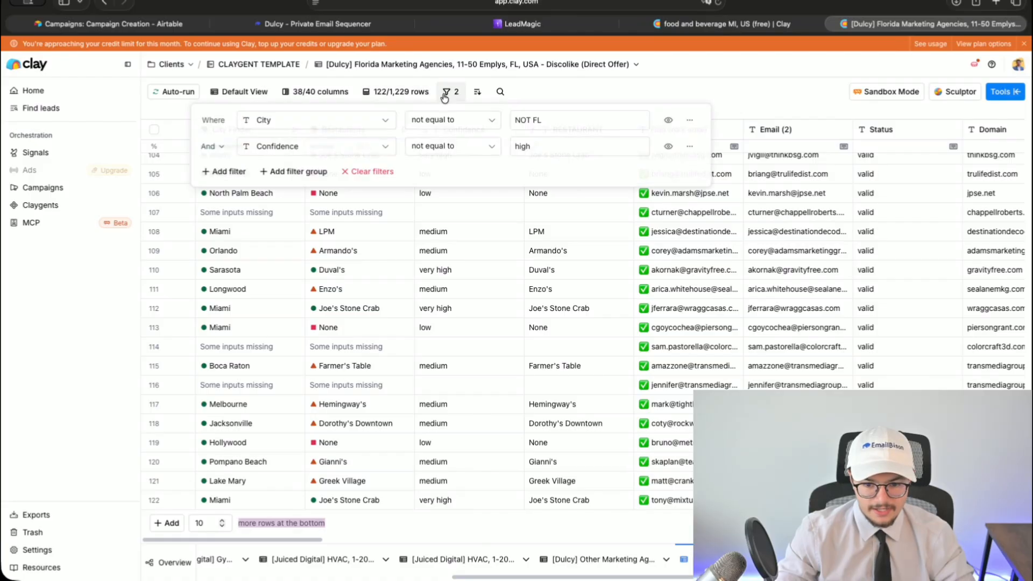
click(293, 170)
click(706, 153)
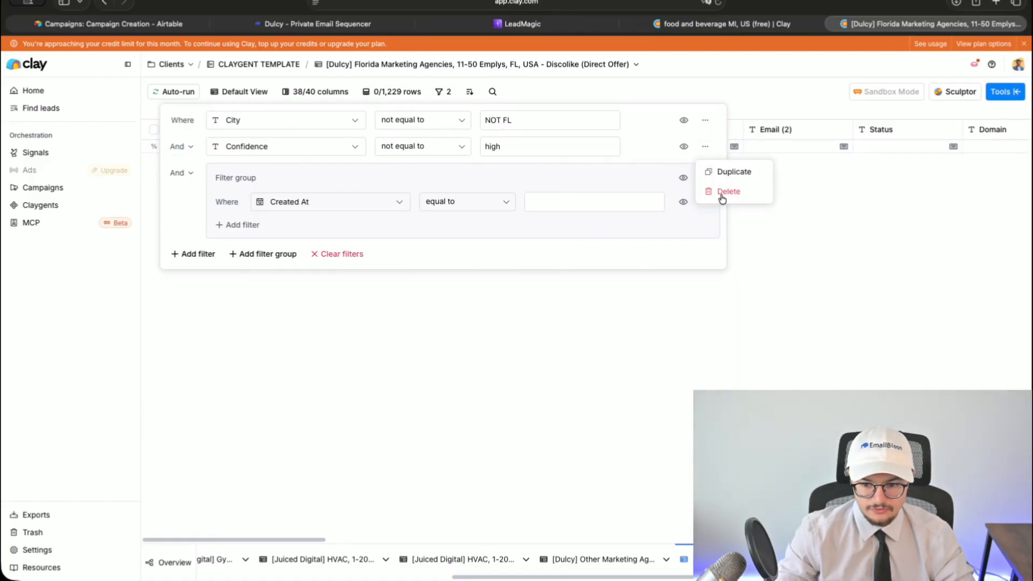
click(721, 194)
- Set the group's filter to Confidence 'does not contain', then delete that trial filter group
click(339, 175)
text(con)
click(293, 199)
click(477, 176)
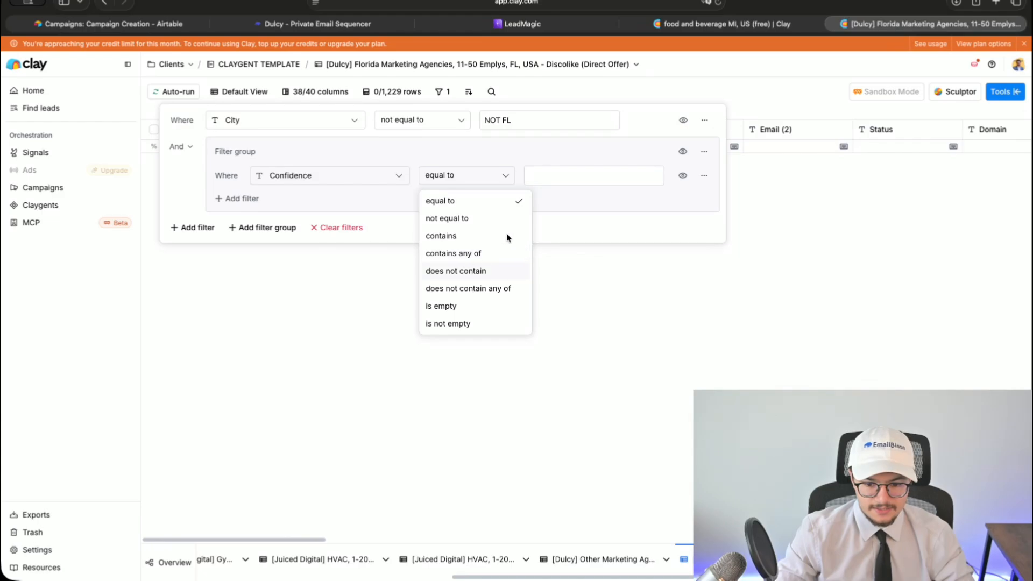
click(485, 271)
click(713, 176)
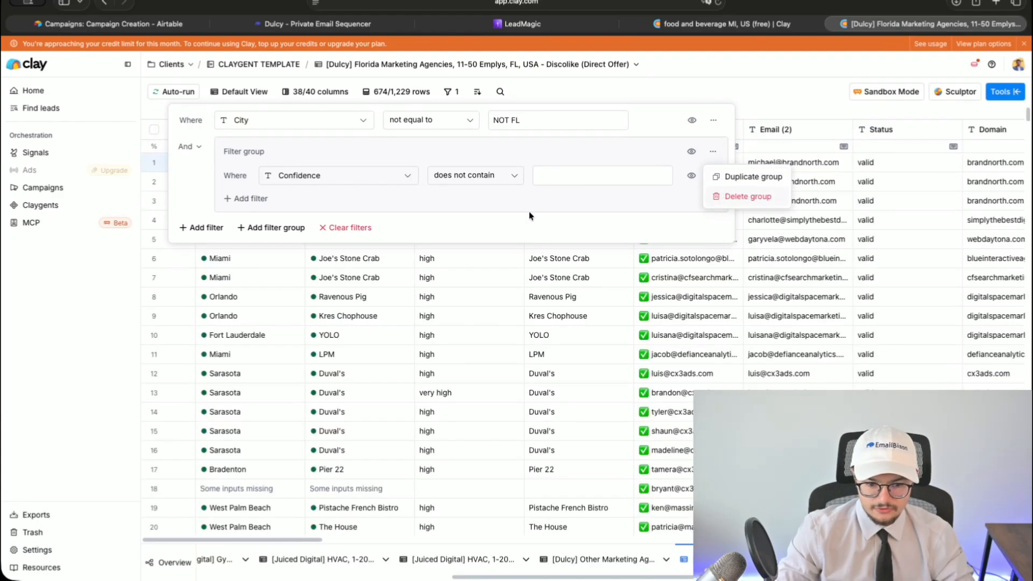
click(240, 144)
- Add a Confidence 'does not contain' 'high' filter and close the filter panel
click(244, 146)
text(c)
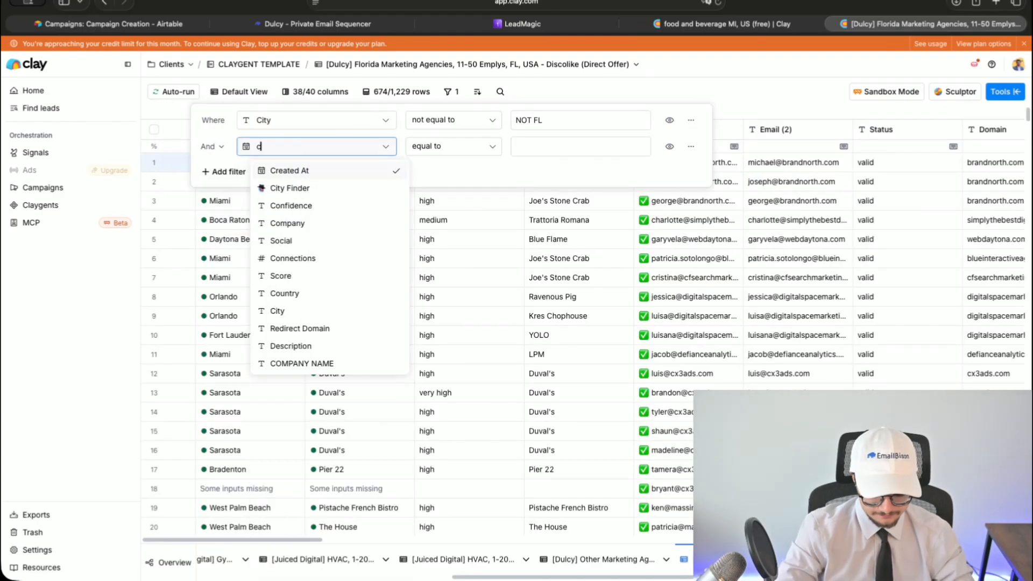
text(onf)
click(288, 169)
click(454, 146)
click(439, 240)
click(538, 147)
text(high)
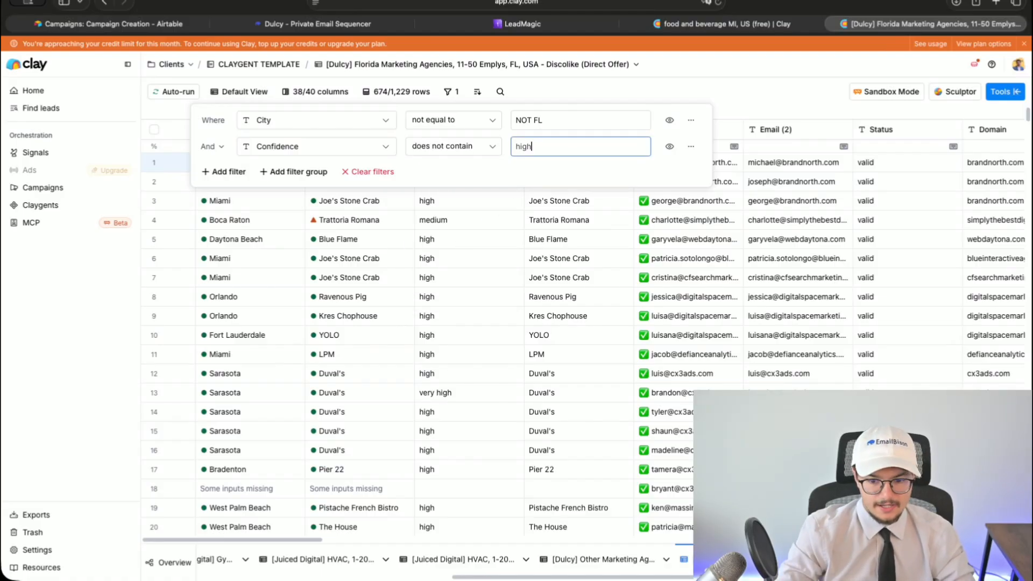
click(468, 287)
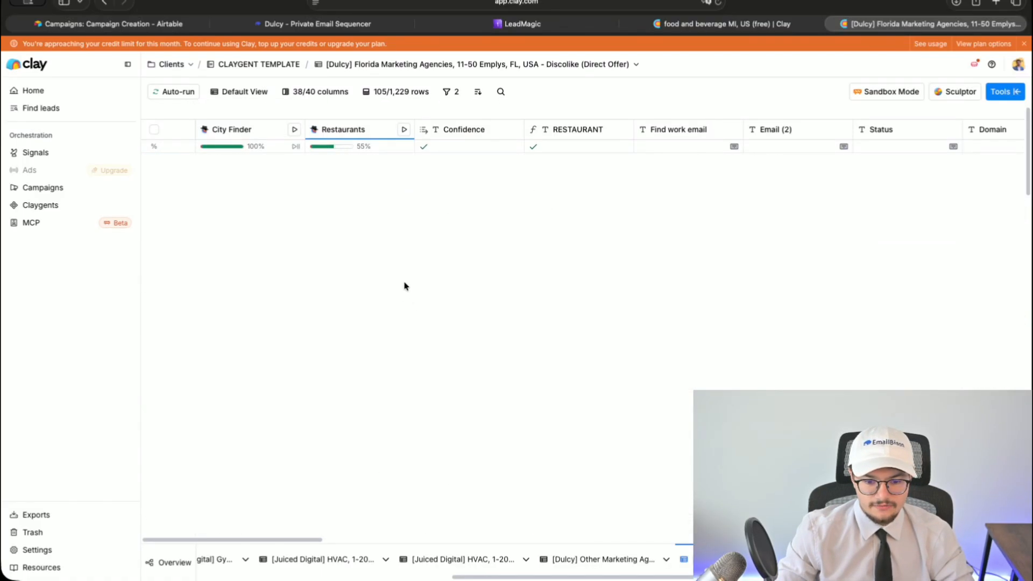
- Force run the Restaurants column on all 105 filtered rows
click(359, 129)
mouse_move(366, 325)
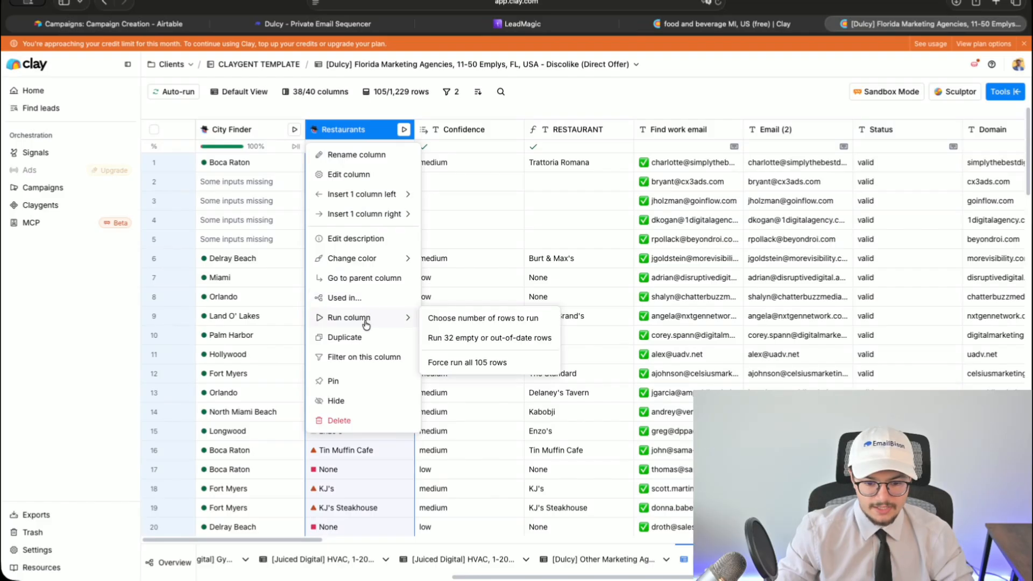
click(461, 361)
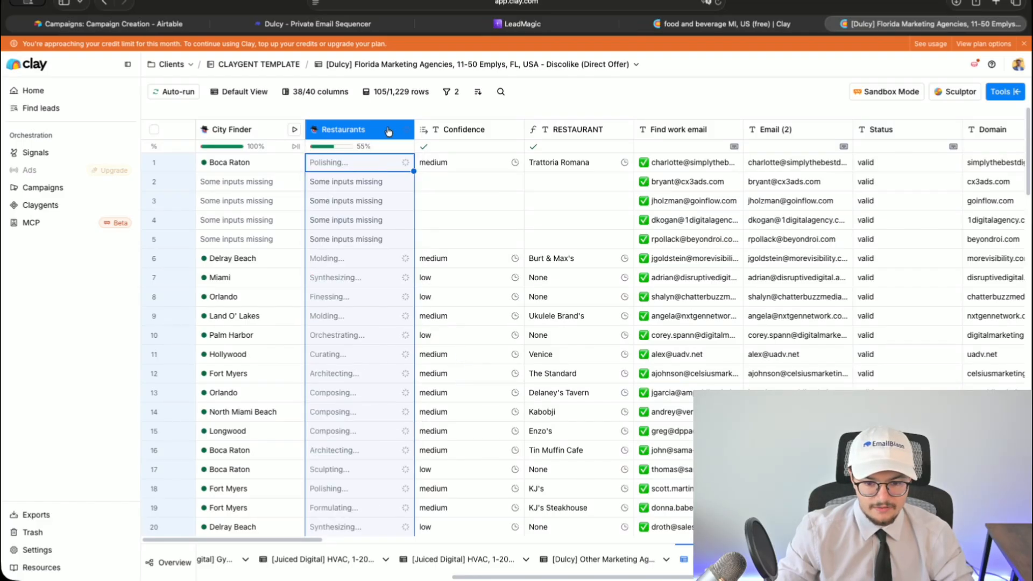
drag(322, 539, 76, 545)
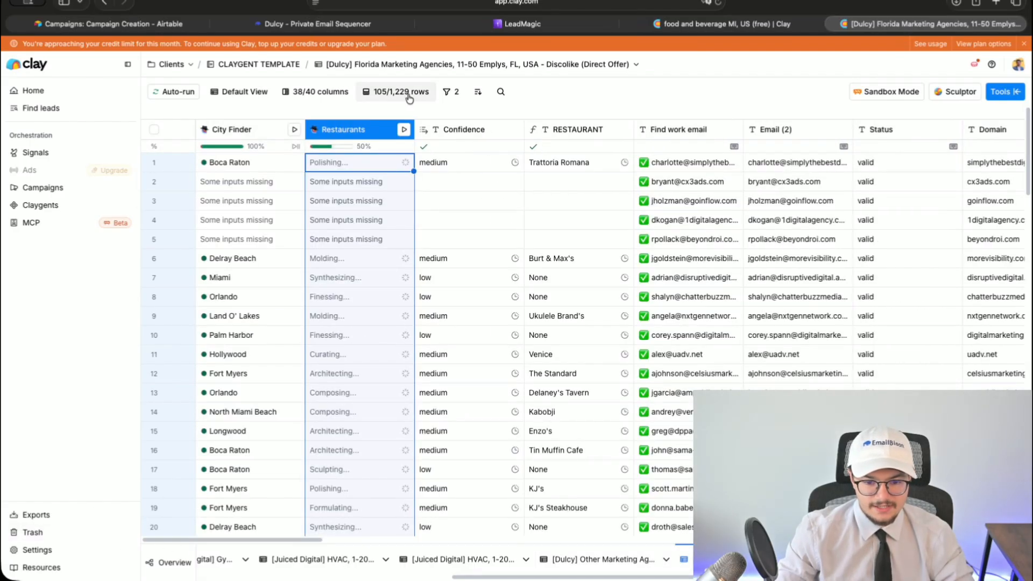
- Add a third filter so City is not empty, narrowing the table to 39 rows
click(451, 92)
click(232, 170)
text(city)
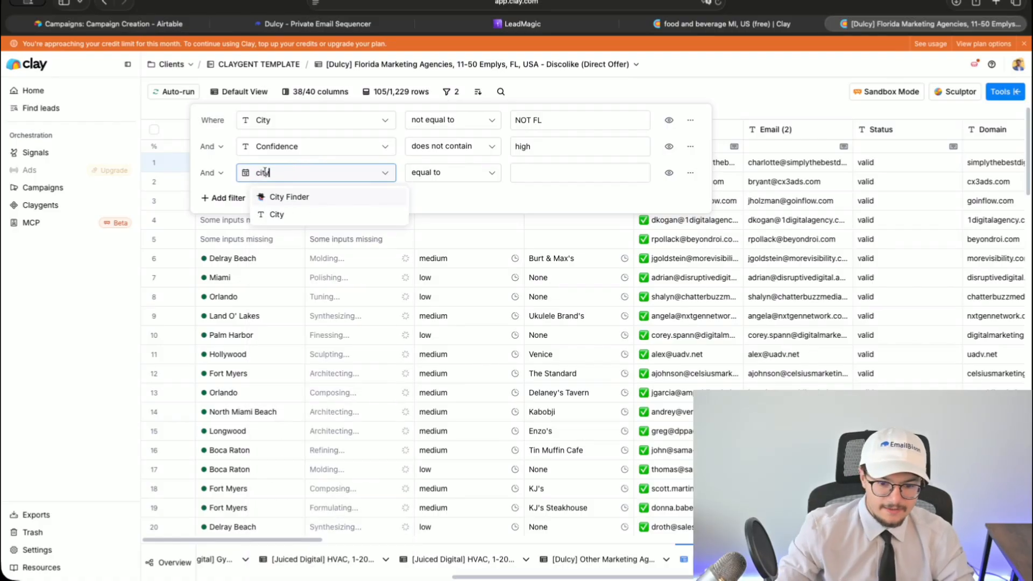
key(Return)
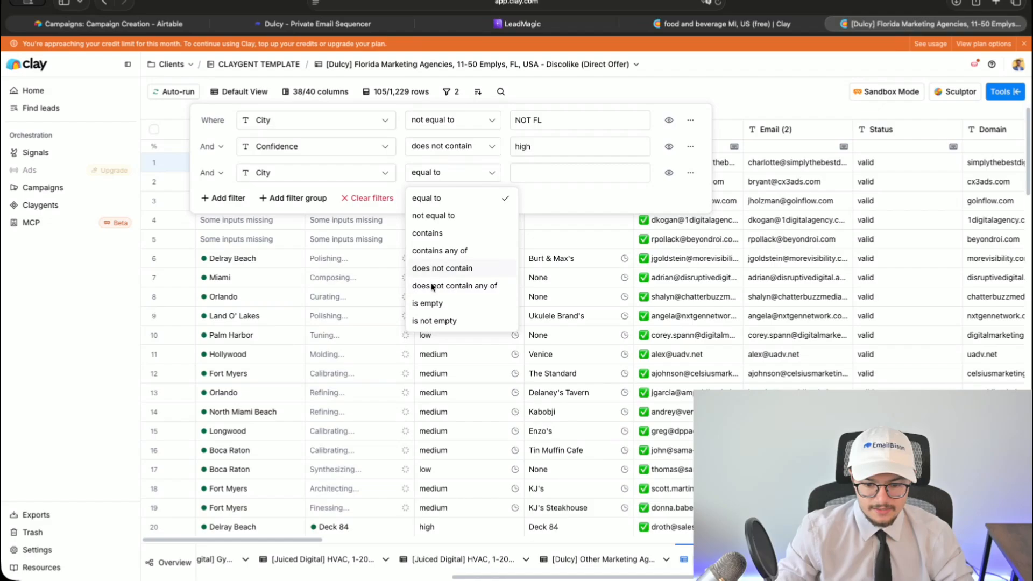
click(433, 321)
click(102, 350)
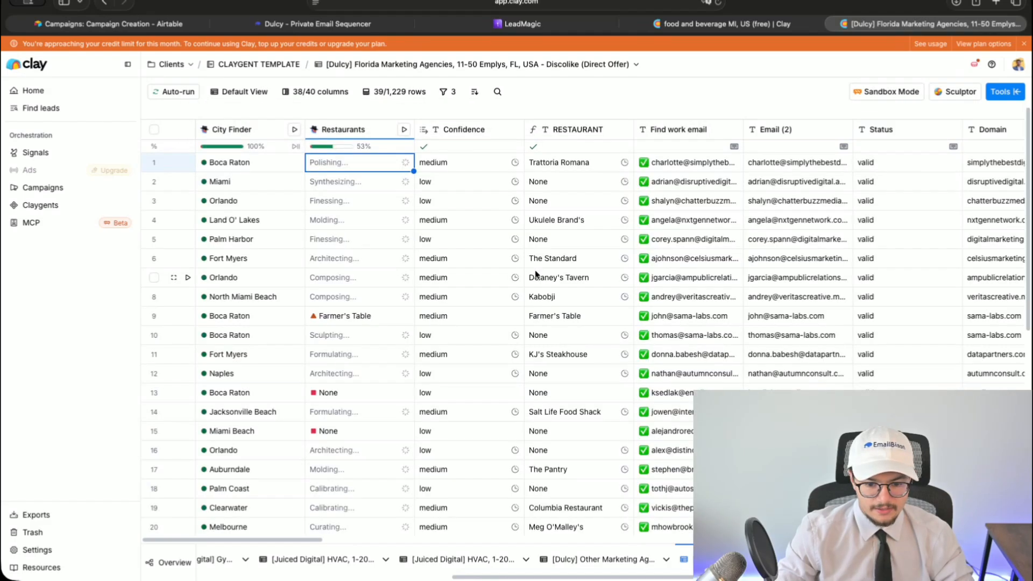
scroll(423, 389, down, 10)
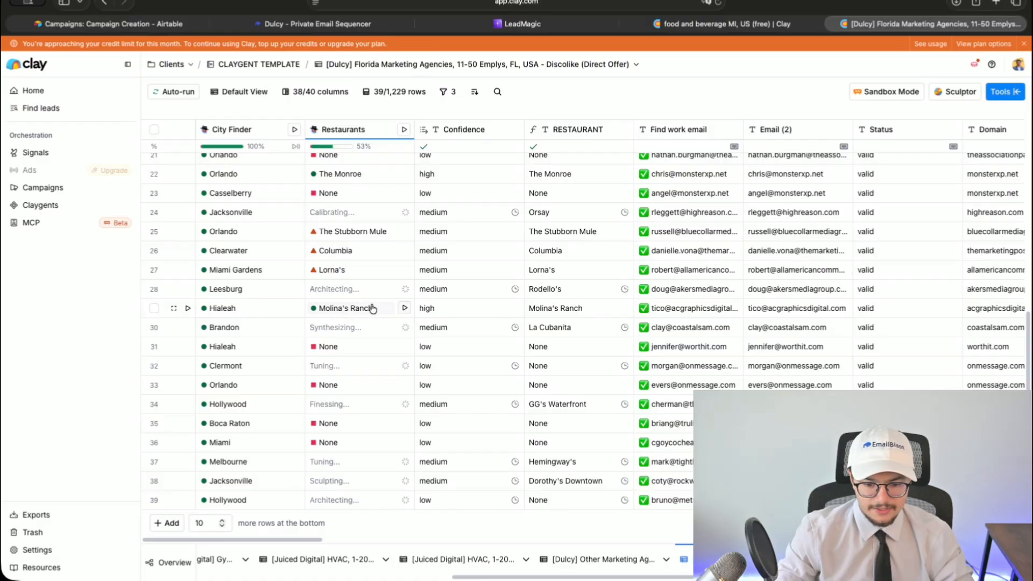
click(343, 255)
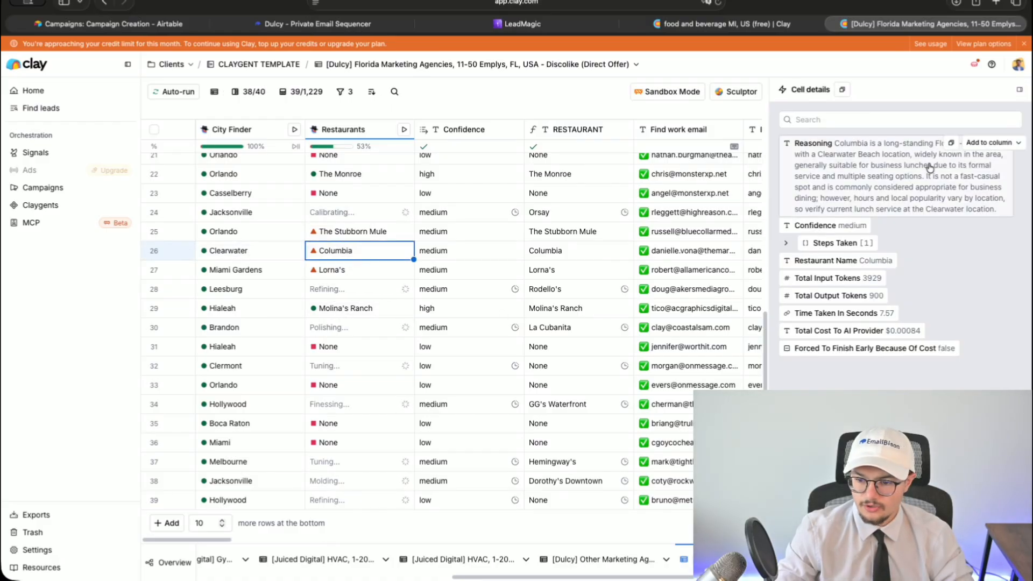
click(1026, 92)
scroll(240, 262, up, 1)
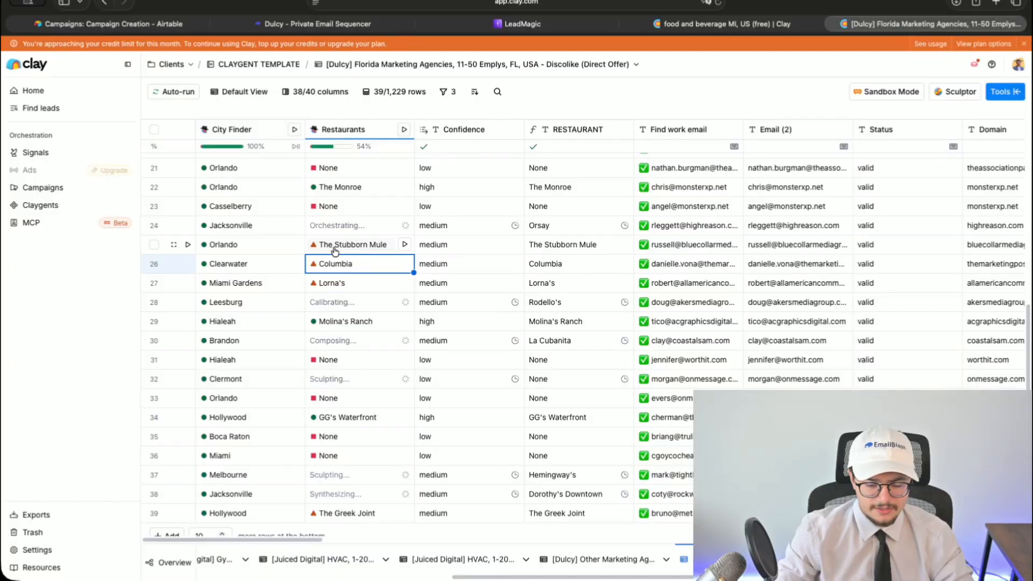
scroll(338, 253, up, 5)
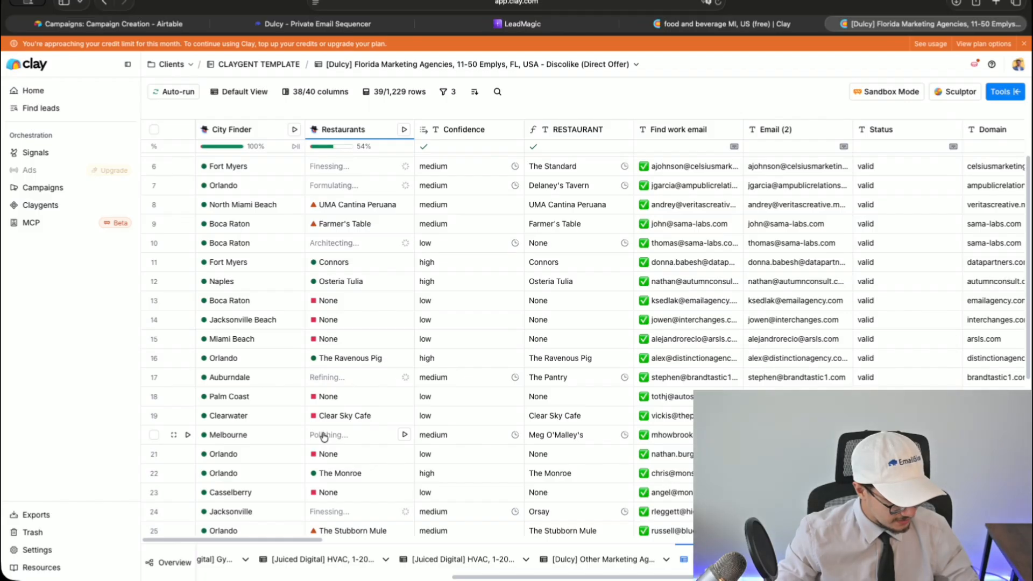
scroll(324, 437, down, 5)
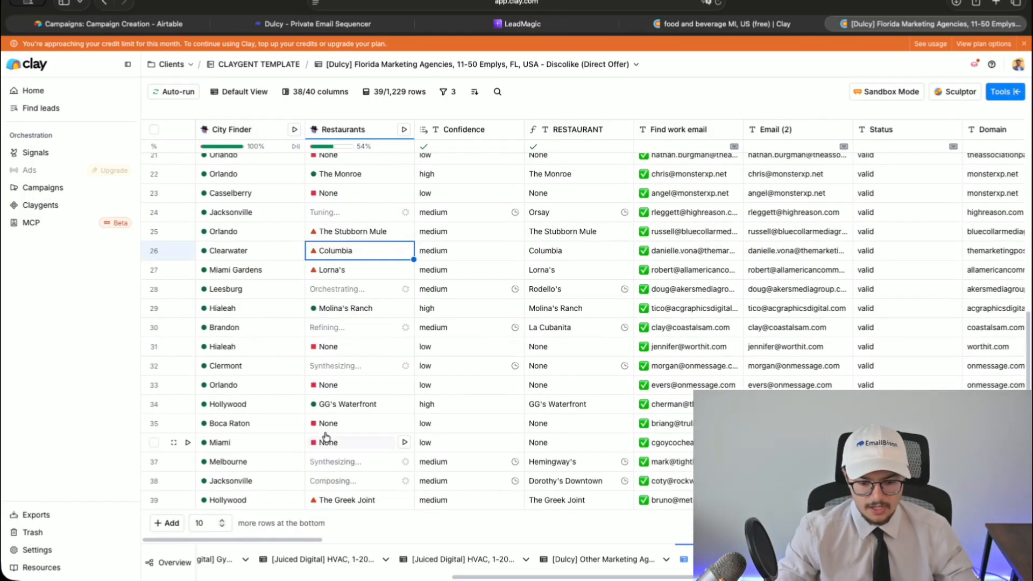
click(332, 447)
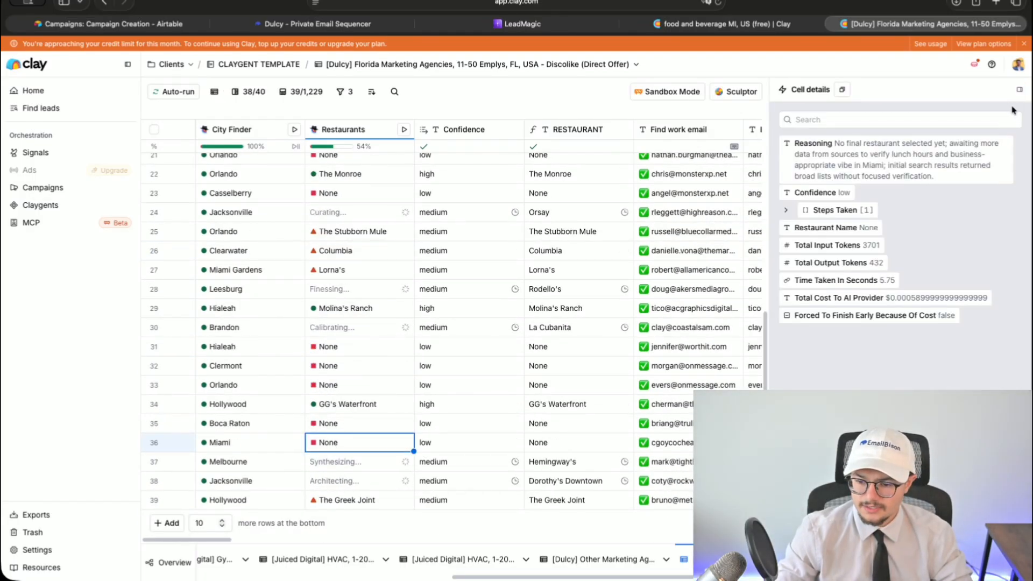
click(1021, 90)
scroll(415, 439, up, 10)
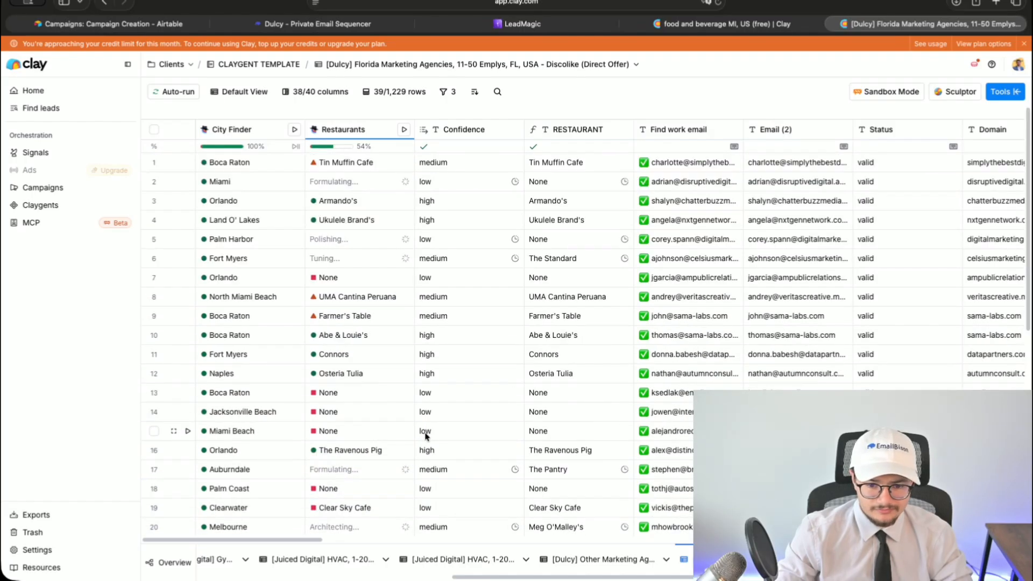
scroll(426, 434, down, 5)
scroll(427, 434, up, 5)
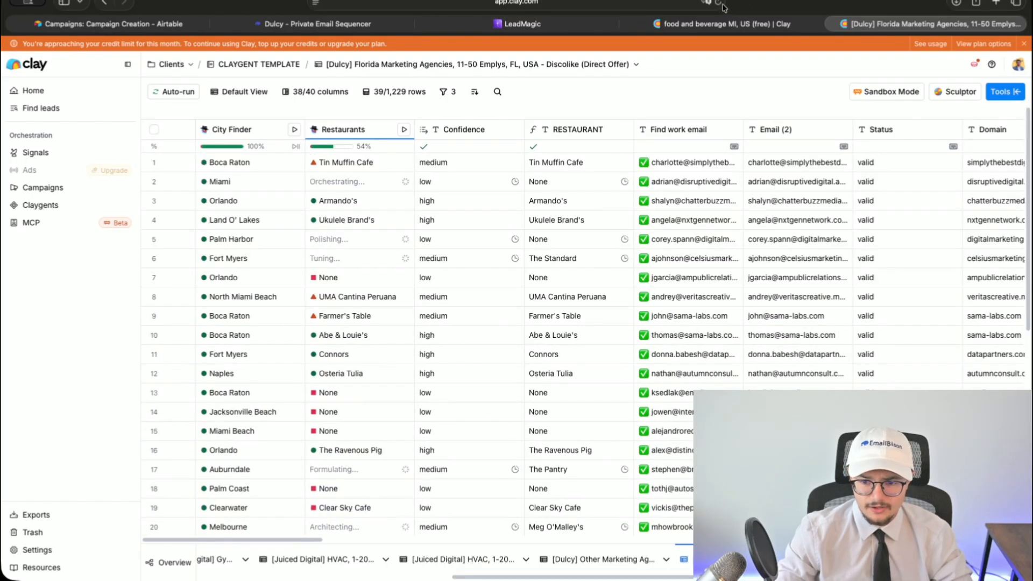
click(719, 3)
- Close the food and beverage and LeadMagic tabs, then rerun Restaurants for rows 23, 25, 26
click(626, 24)
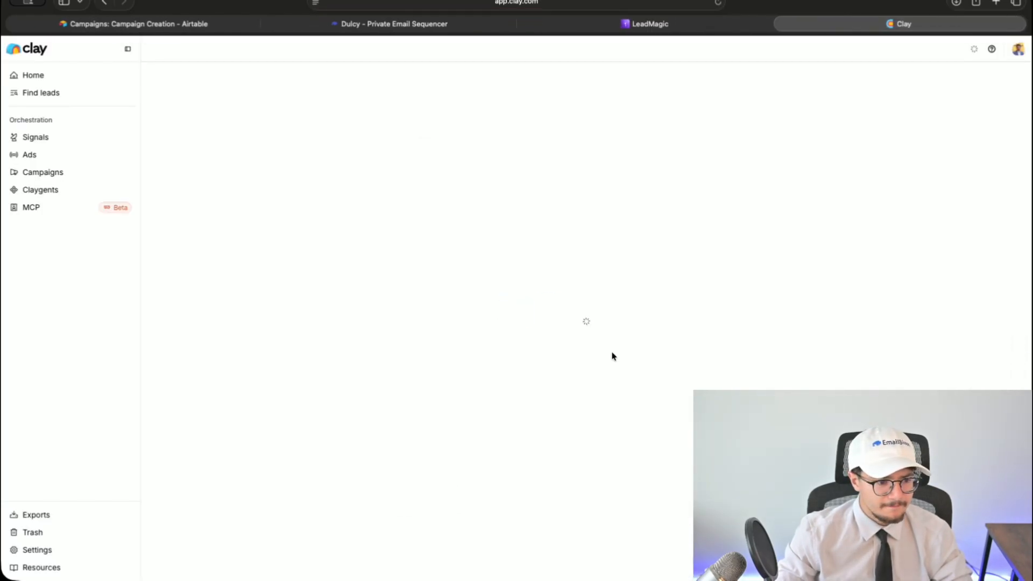
click(526, 24)
scroll(473, 354, down, 3)
scroll(473, 354, up, 3)
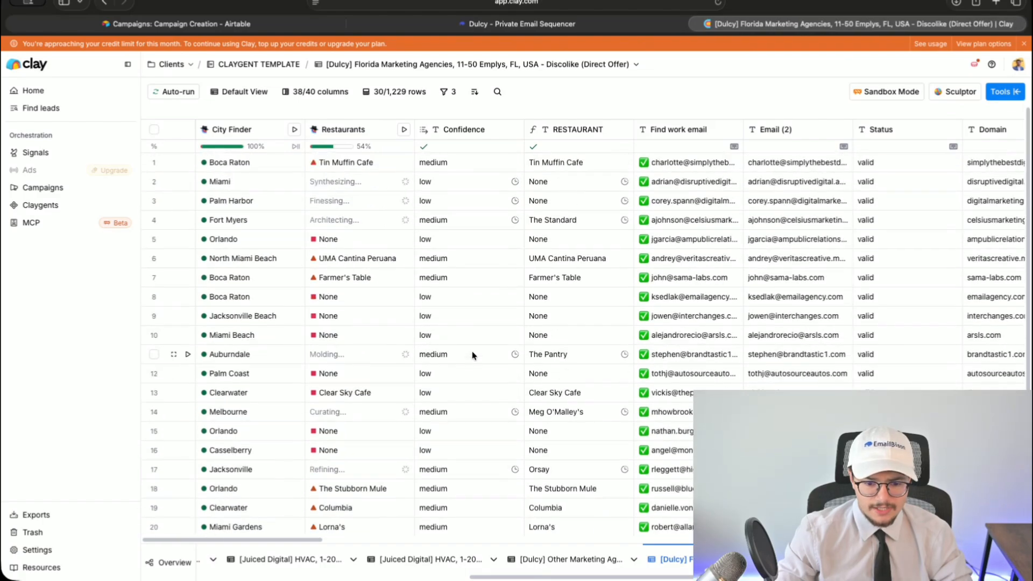
scroll(472, 356, down, 5)
click(404, 367)
click(405, 403)
click(406, 424)
click(406, 442)
click(406, 386)
- Rerun the Restaurants lookup for rows 8, 9, 10, 12, 15 and 16
scroll(403, 362, up, 3)
click(405, 258)
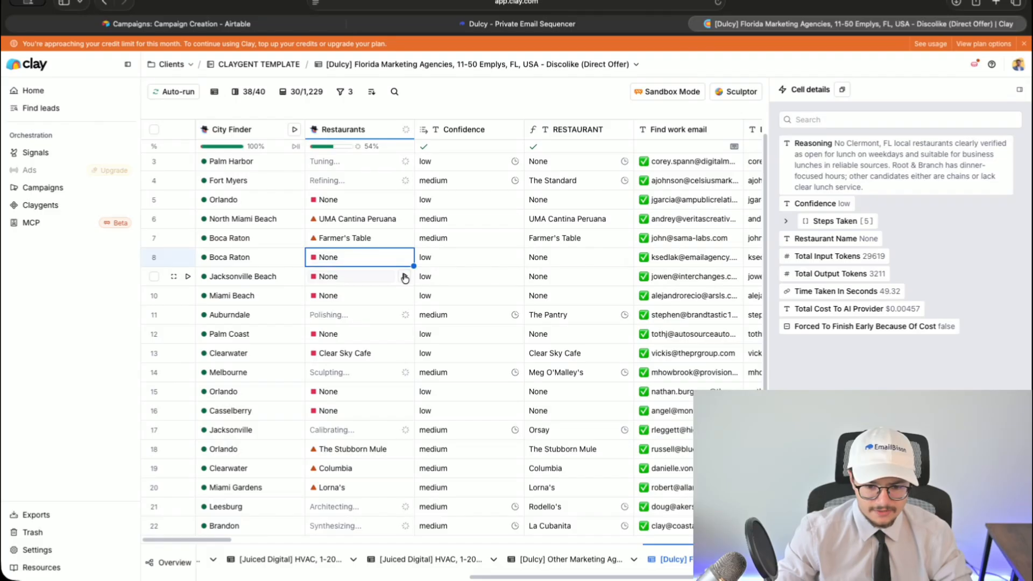
click(404, 277)
click(404, 296)
click(405, 334)
click(405, 392)
click(406, 411)
click(406, 200)
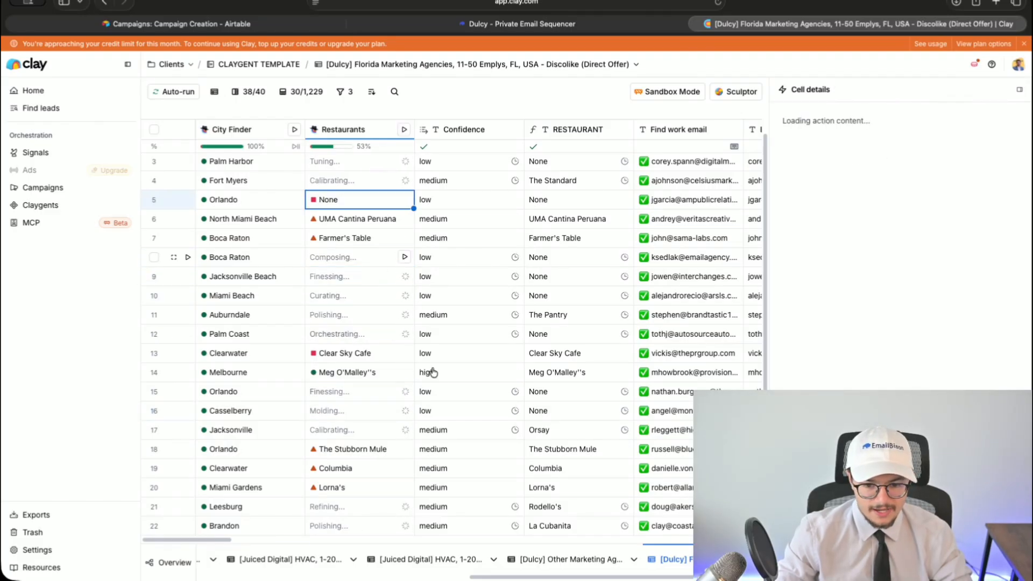
scroll(442, 323, up, 1)
click(1020, 93)
- Reload the table, then rerun Restaurants for rows 16, 20, 13, 12, 11, 6 and 5
scroll(377, 285, down, 5)
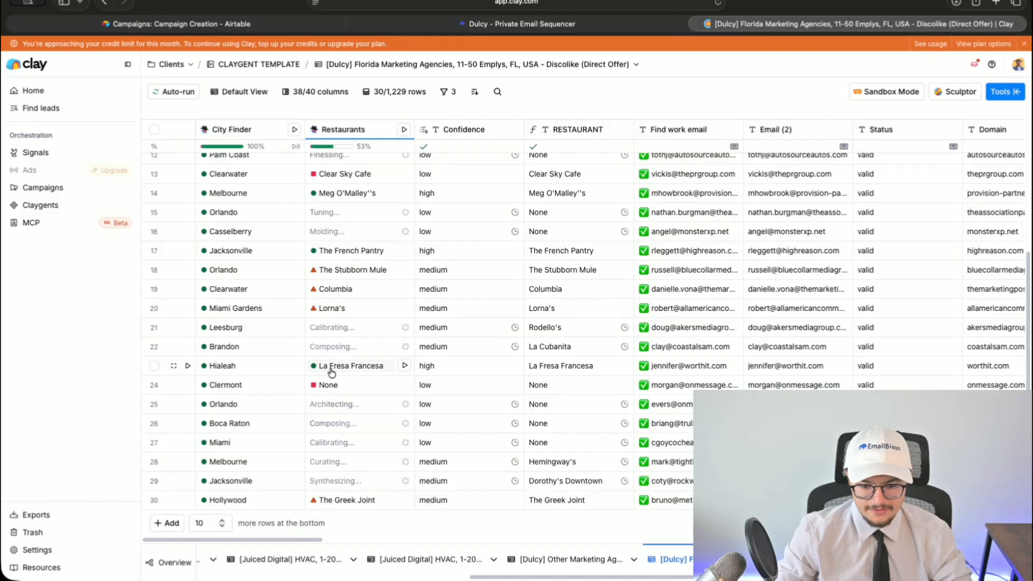
scroll(377, 377, up, 5)
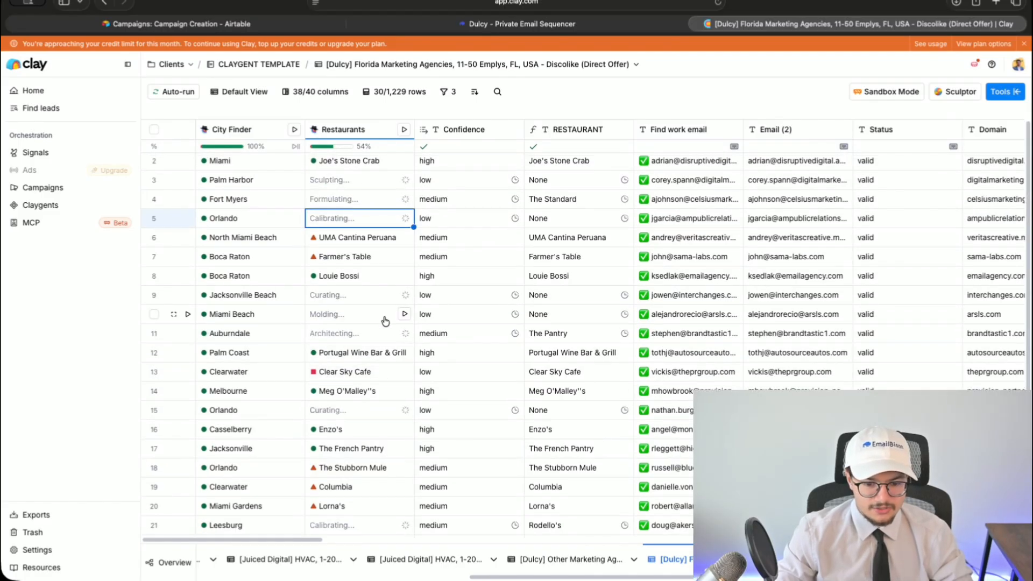
scroll(386, 320, up, 1)
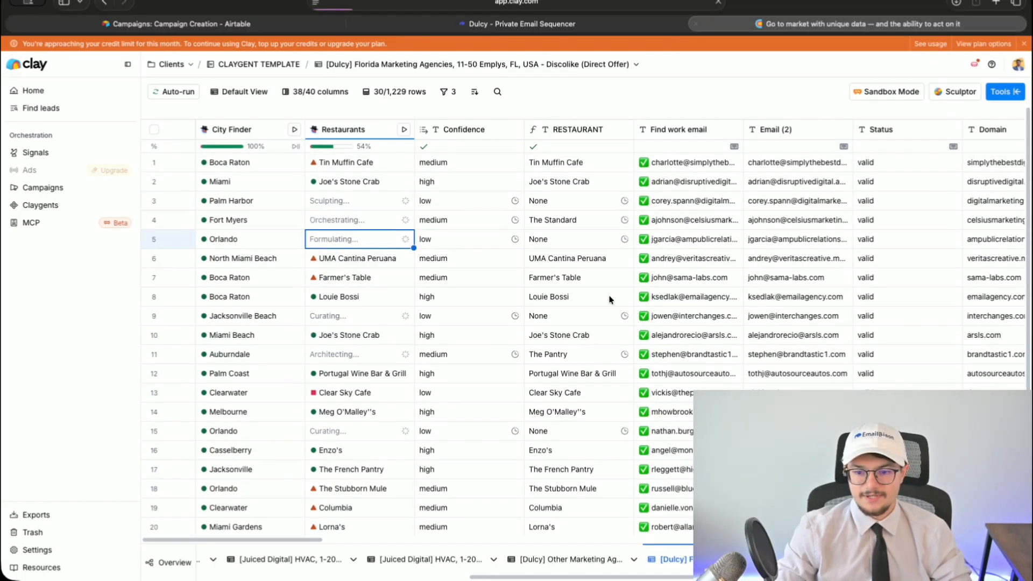
click(718, 3)
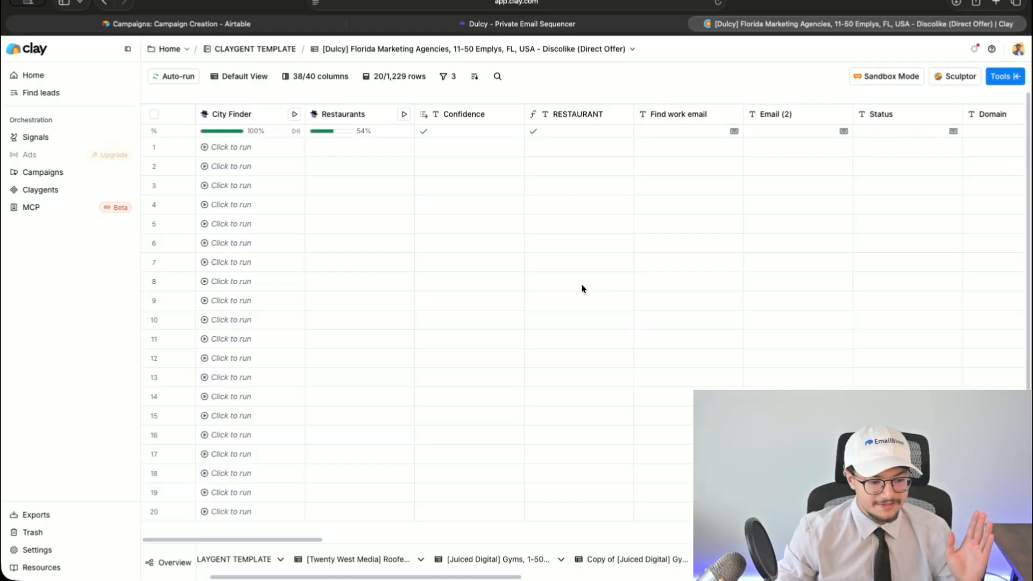
scroll(520, 333, down, 1)
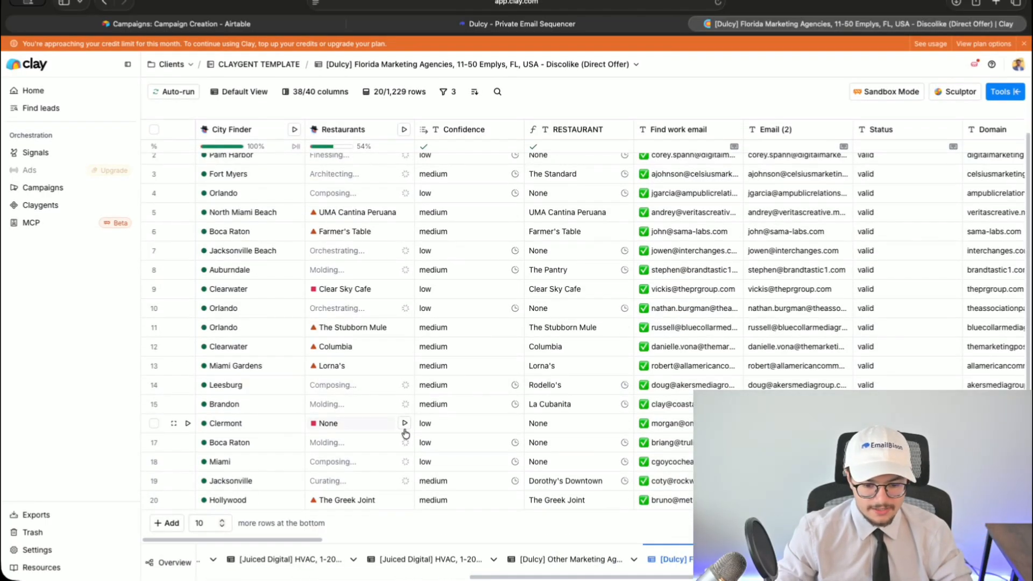
click(405, 425)
click(404, 501)
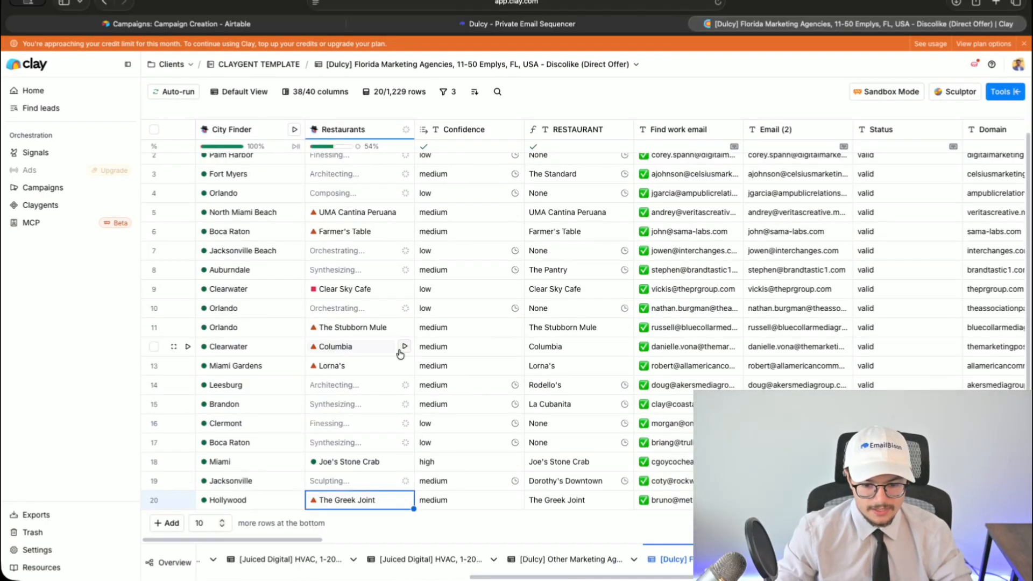
click(406, 367)
click(405, 348)
click(405, 328)
click(406, 231)
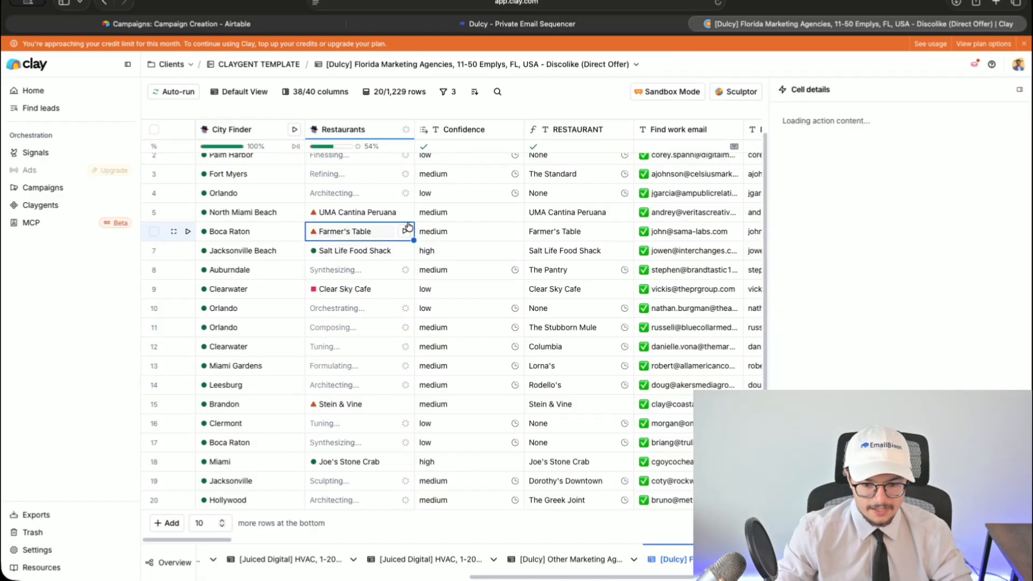
click(405, 213)
- Rerun Tin Muffin Cafe, Farmer's Table, Clear Sky Cafe, Stein & Vine and row 5, then reload
scroll(430, 309, up, 1)
click(405, 162)
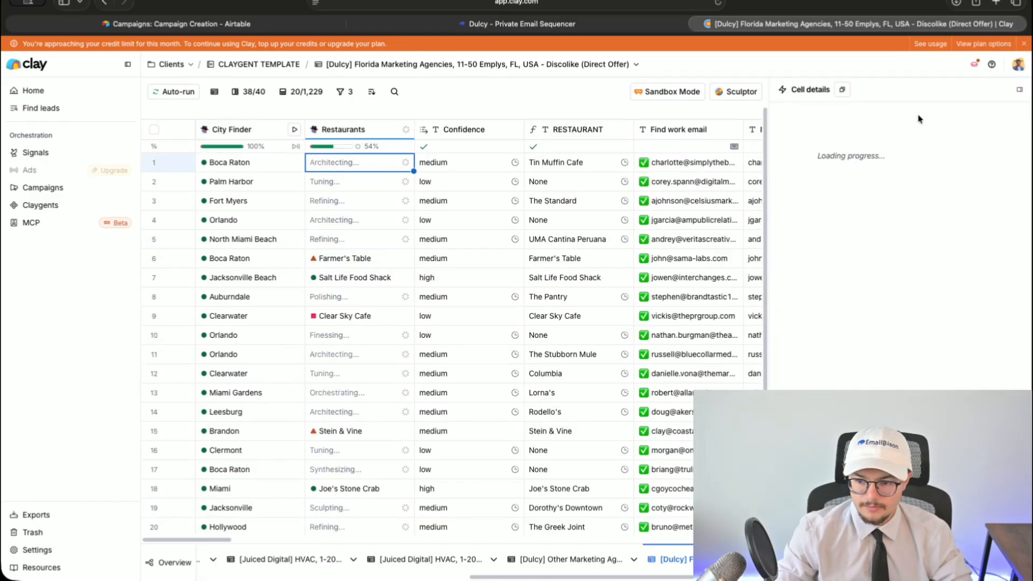
click(1019, 91)
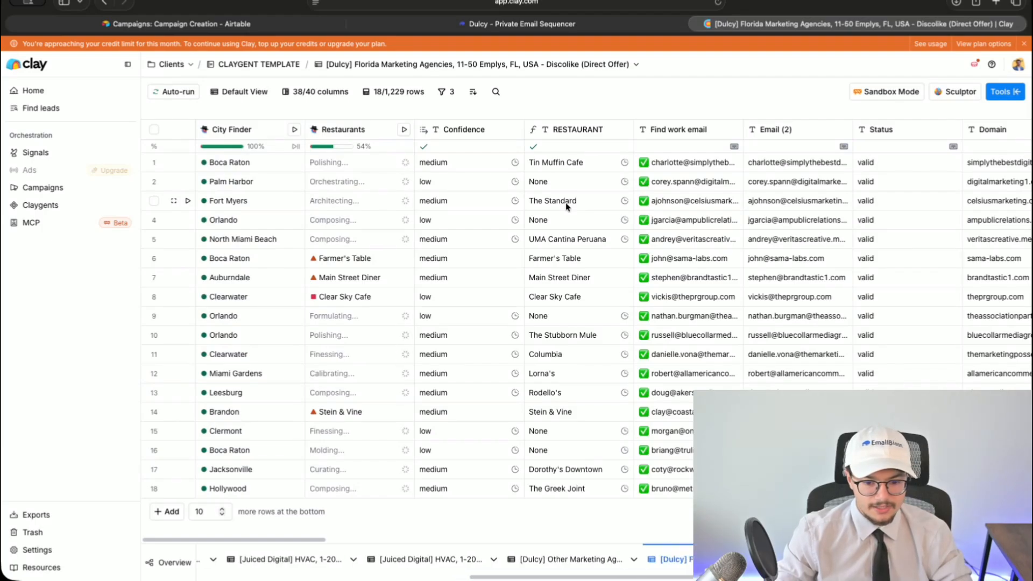
click(405, 258)
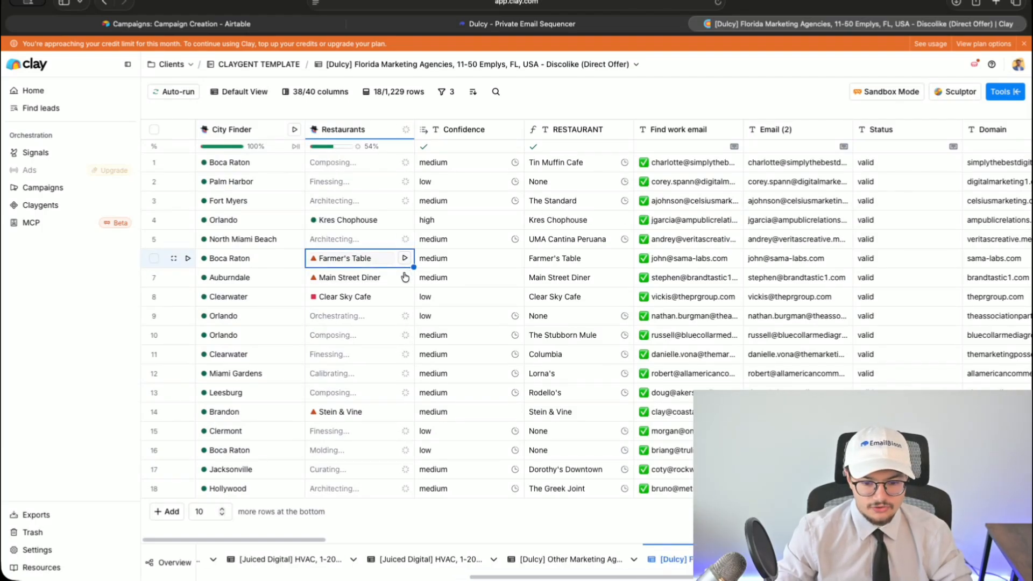
click(404, 297)
click(405, 297)
click(405, 412)
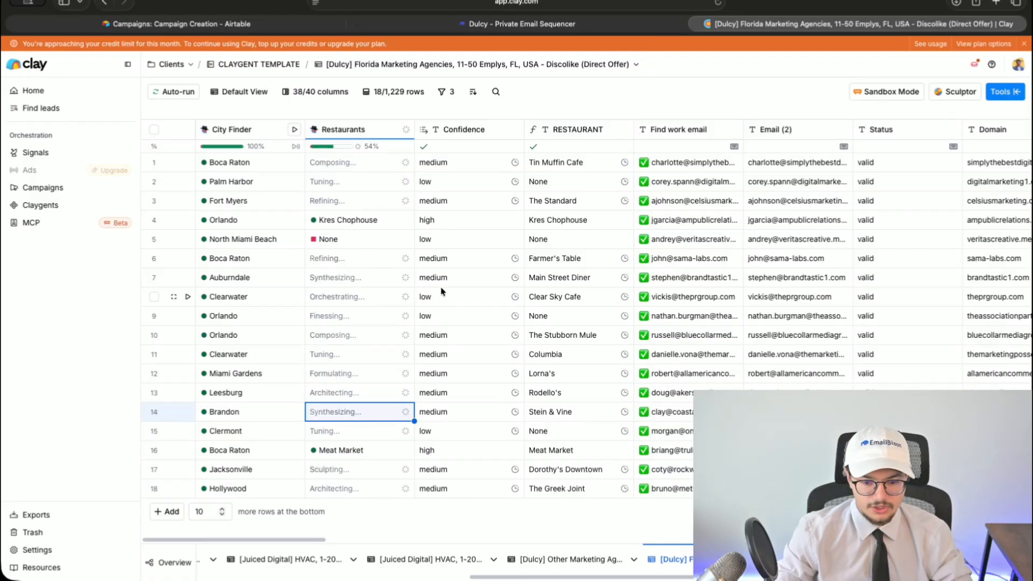
click(406, 240)
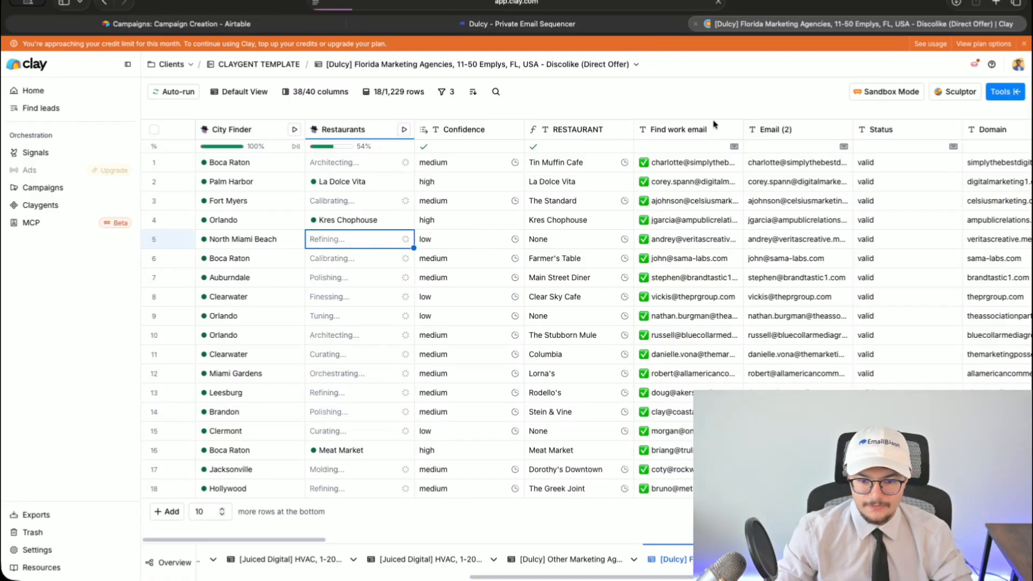
click(718, 2)
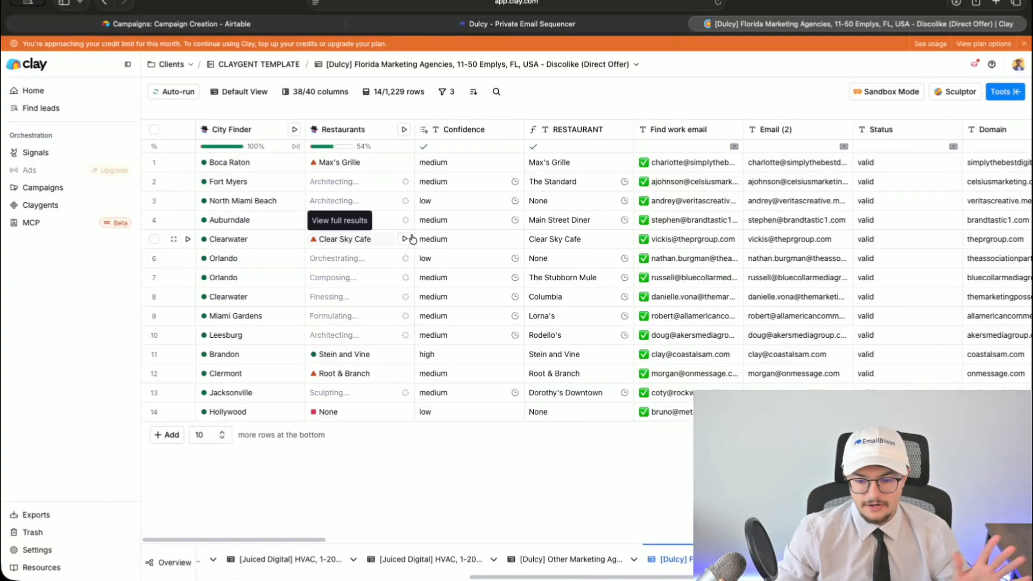
- Rerun Root & Branch, Clear Sky Cafe, The French Pantry, Main Street Diner and None rows, then reload
click(405, 374)
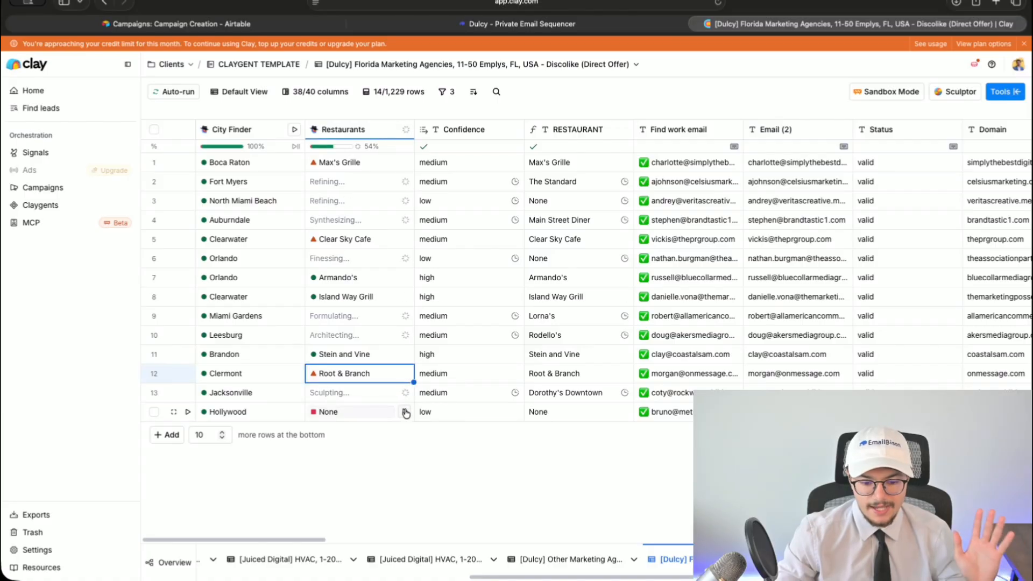
click(404, 412)
click(402, 237)
click(402, 237)
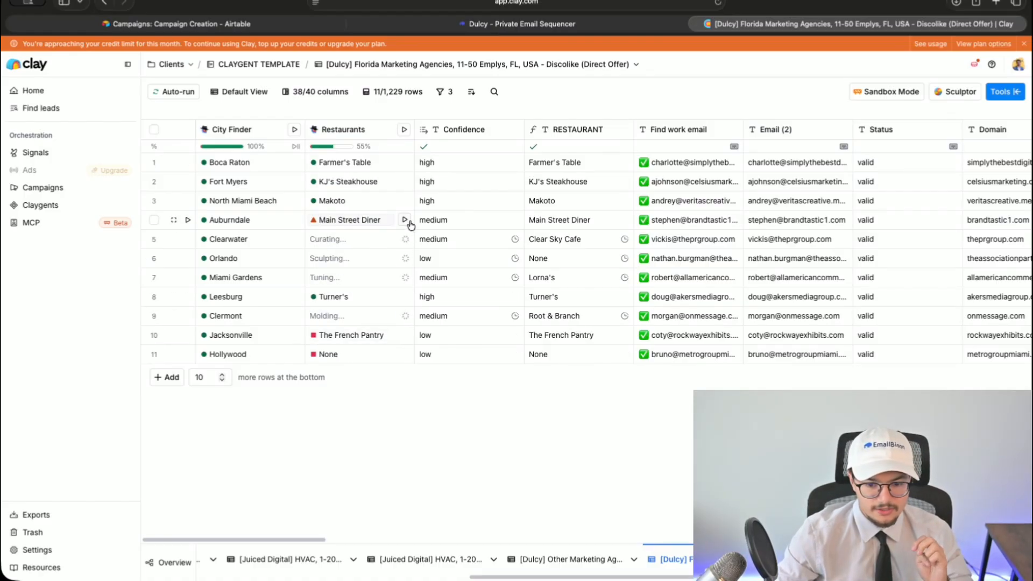
click(404, 335)
click(405, 355)
click(405, 220)
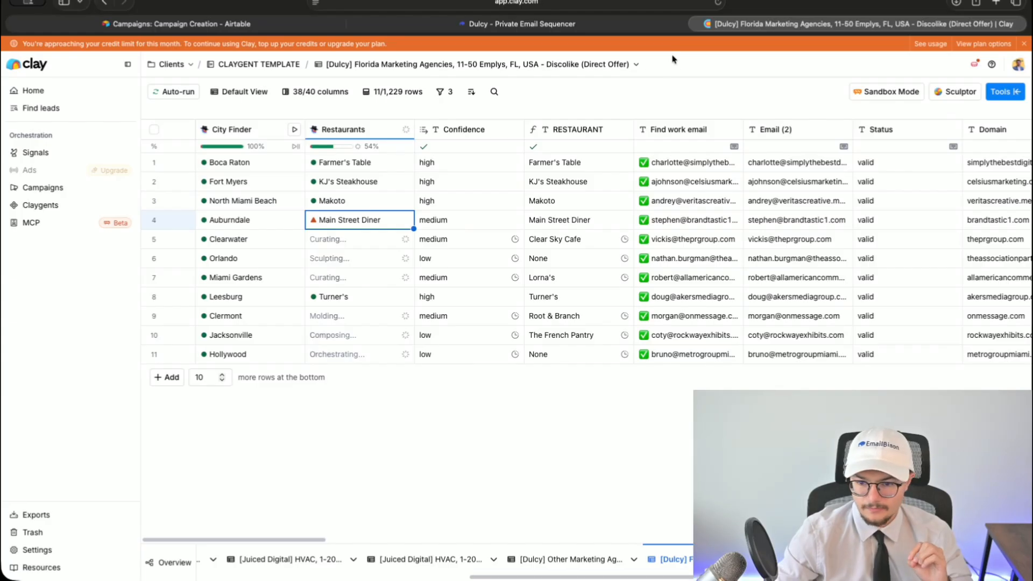
click(719, 3)
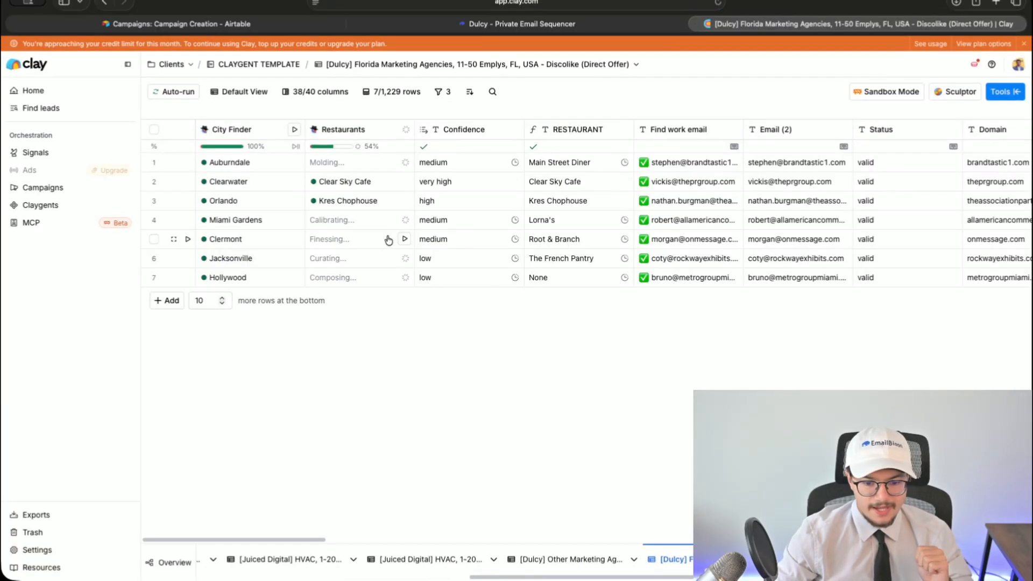
mouse_move(619, 29)
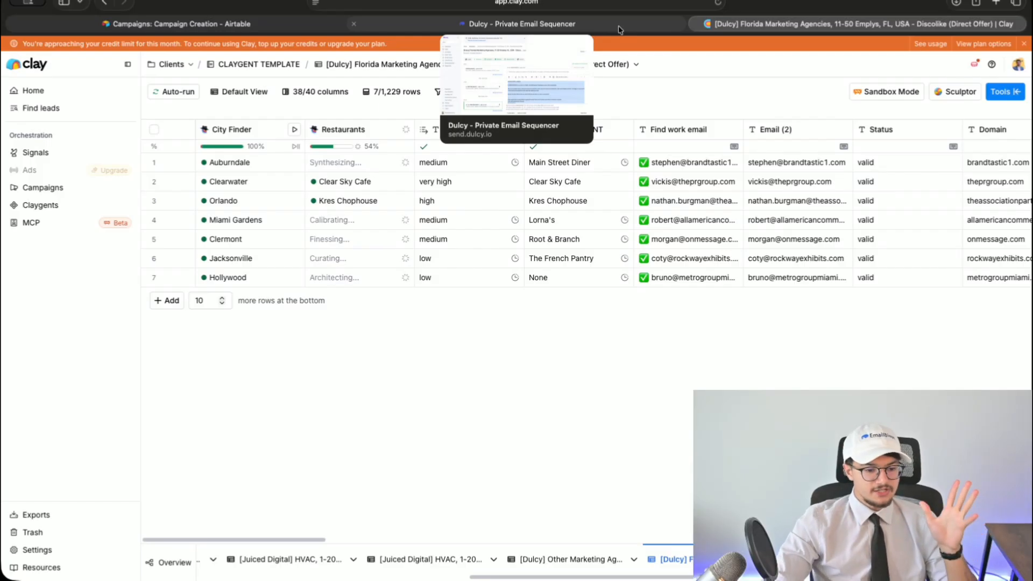
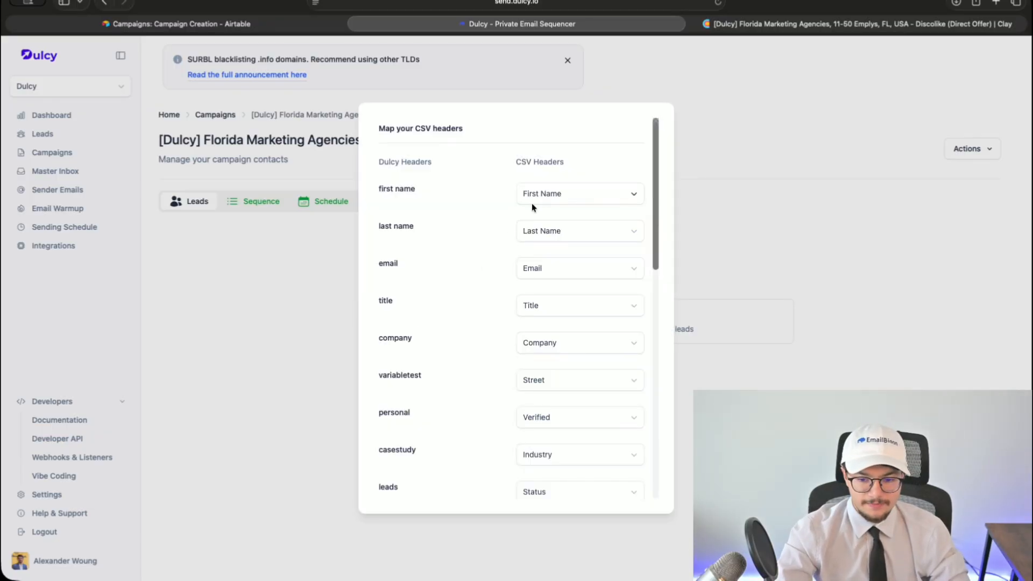
- Check the ice, town and city field choices and map linkedin to the Social column
scroll(471, 337, down, 15)
click(555, 438)
click(464, 405)
click(531, 397)
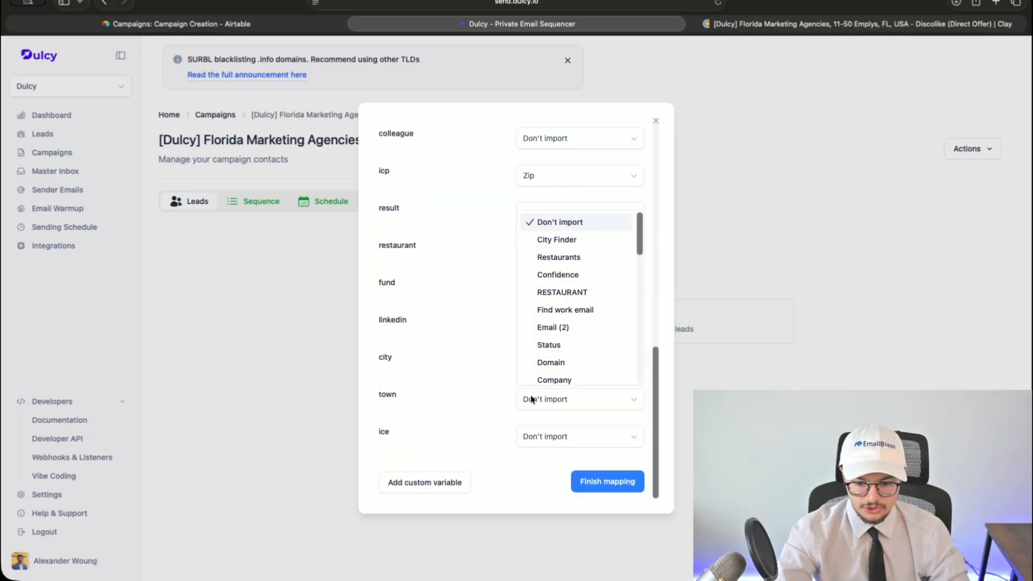
click(489, 402)
click(528, 367)
click(486, 389)
click(527, 364)
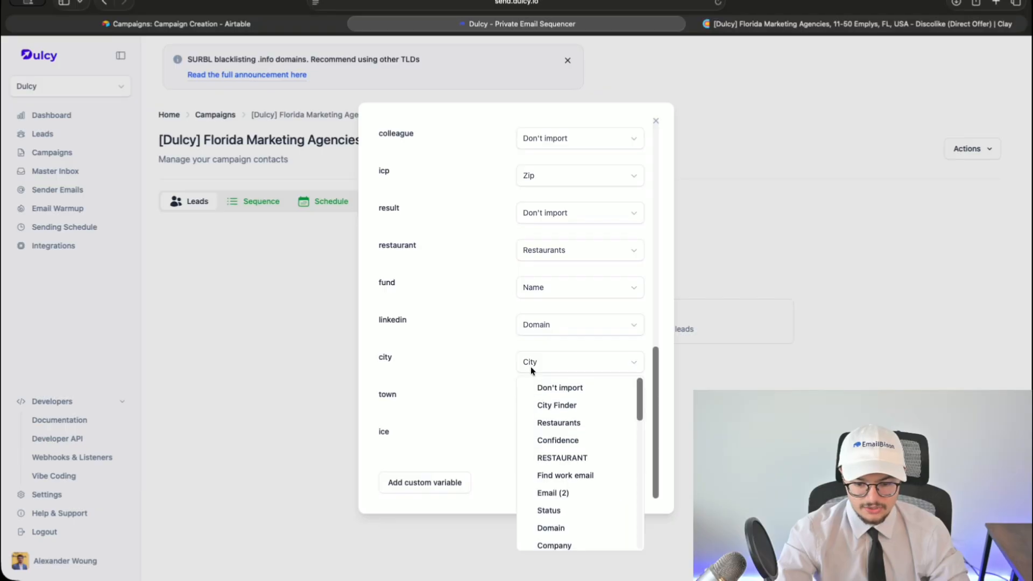
scroll(541, 410, down, 5)
click(528, 325)
click(528, 326)
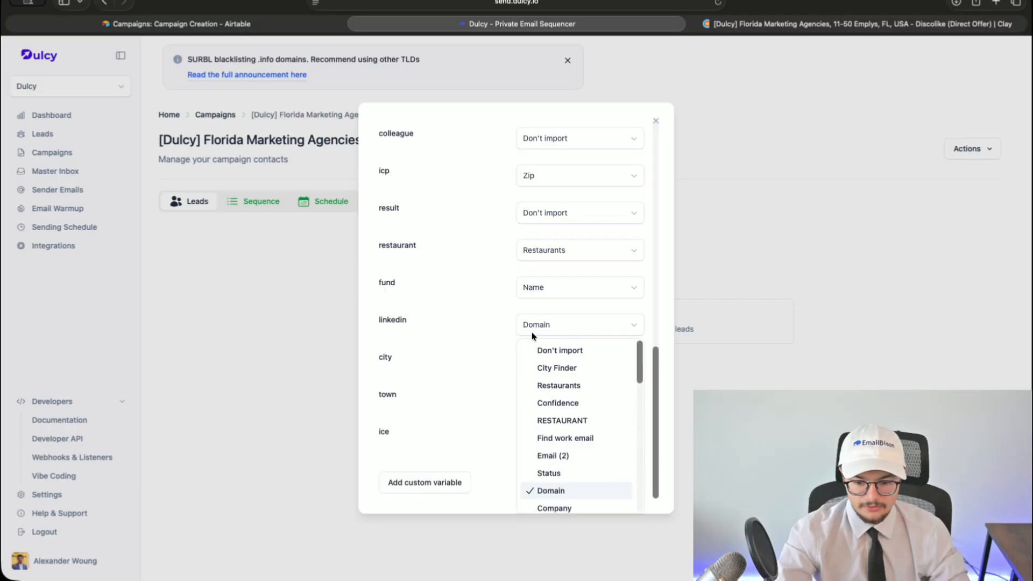
scroll(560, 446, down, 3)
scroll(559, 440, down, 5)
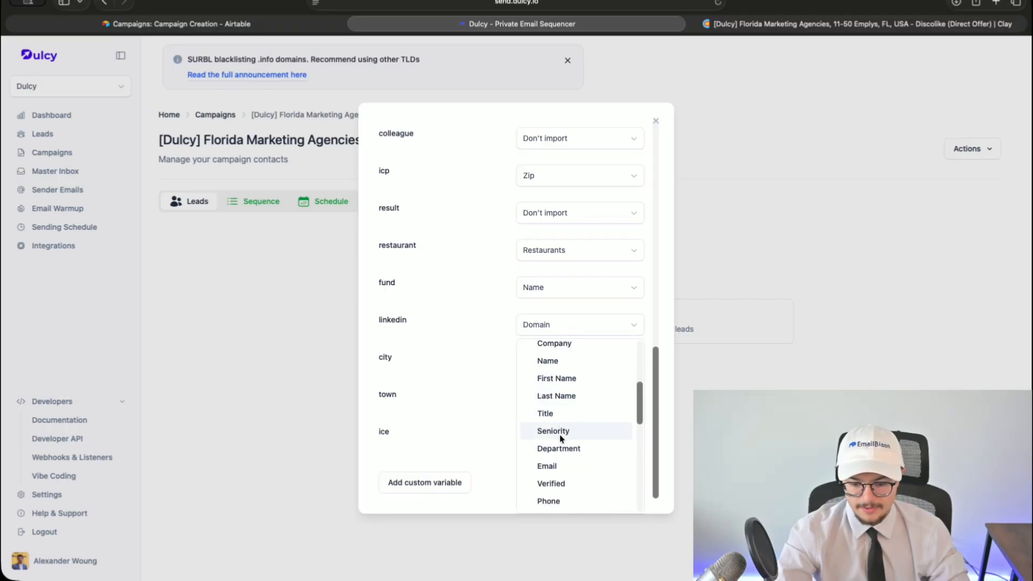
click(554, 424)
- Set fund to Don't import, restaurant to RESTAURANT, and email to Email (2)
click(541, 316)
click(542, 343)
click(556, 281)
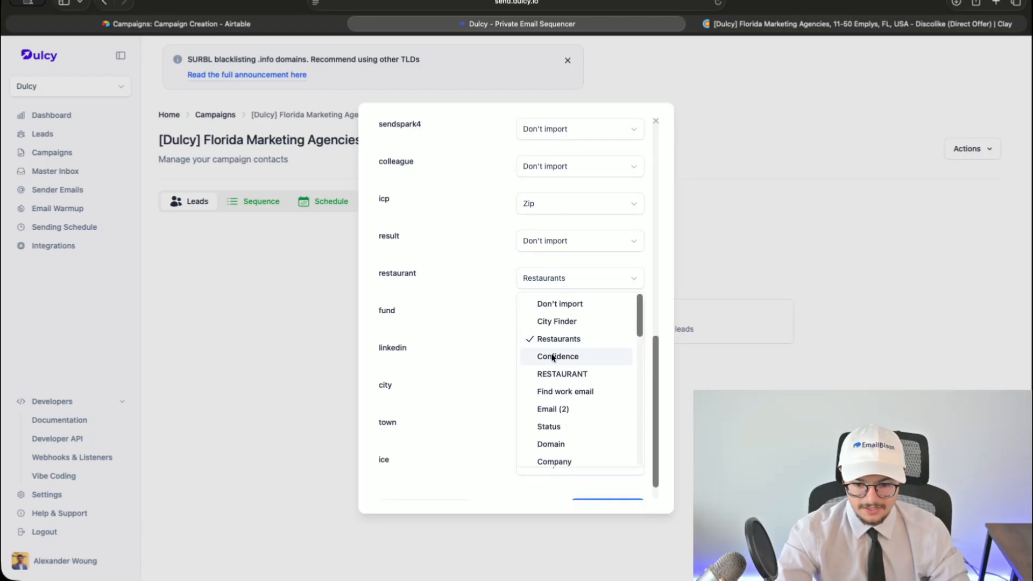
click(562, 374)
scroll(547, 277, up, 10)
click(532, 276)
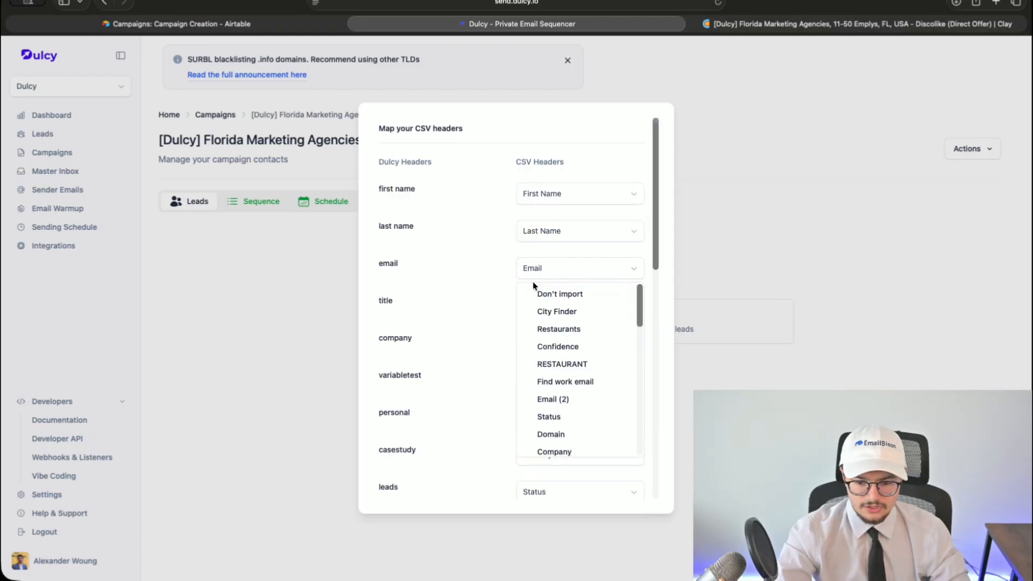
click(554, 399)
- Check the Clay export's columns, then map company to COMPANY NAME
click(806, 26)
click(540, 27)
click(543, 343)
scroll(570, 458, down, 10)
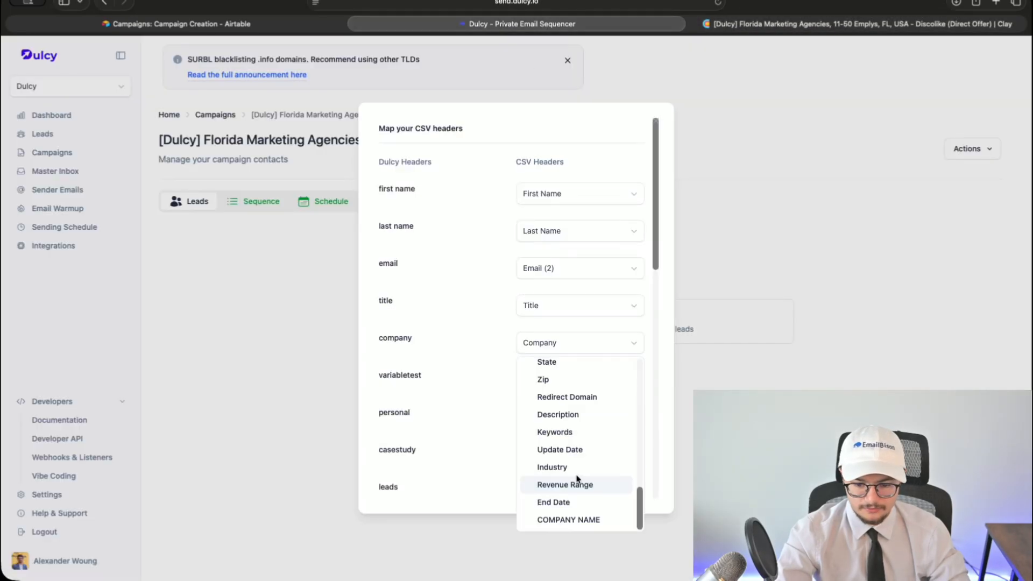
click(568, 520)
- Set variabletest, casestudy and leads to Don't import and review the remaining mappings
scroll(539, 341, down, 1)
click(540, 329)
click(546, 353)
click(541, 404)
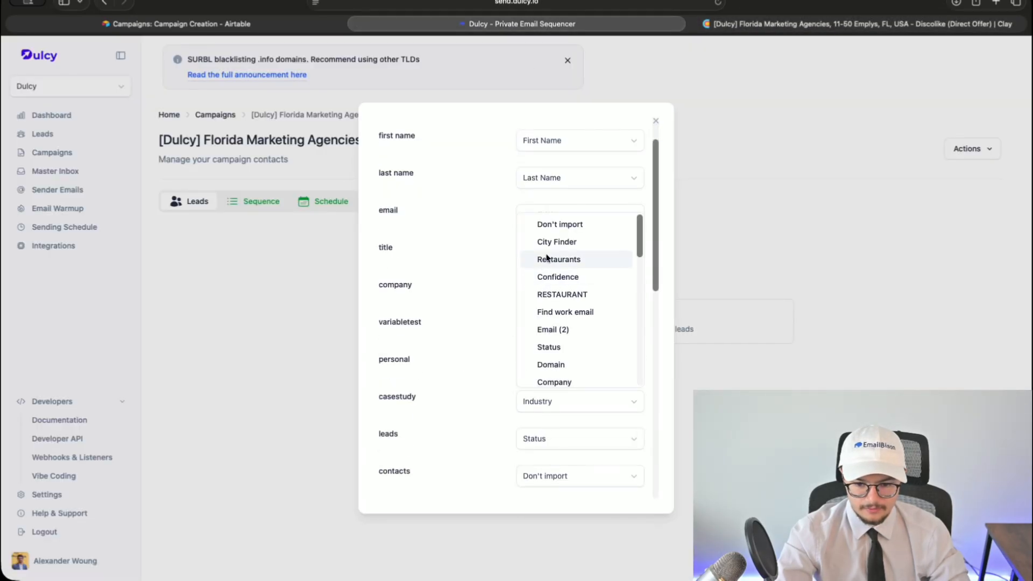
click(559, 225)
click(543, 441)
click(560, 260)
scroll(560, 369, down, 10)
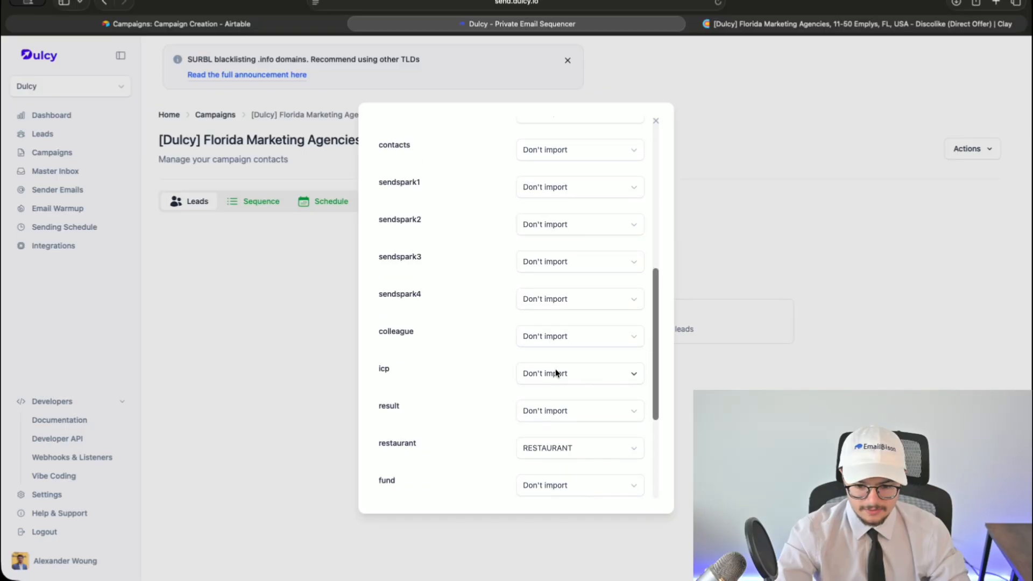
scroll(617, 402, down, 5)
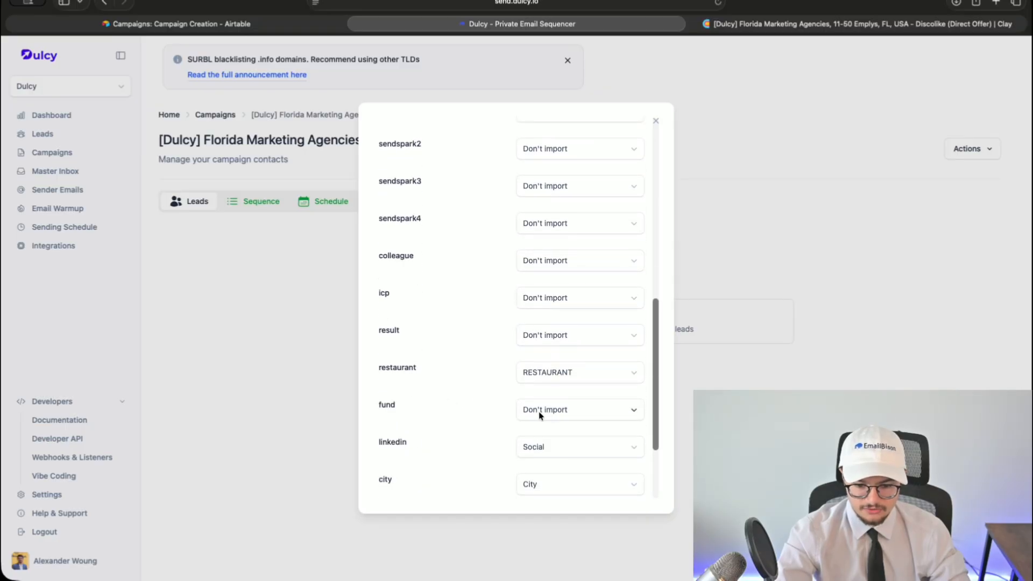
scroll(410, 431, up, 15)
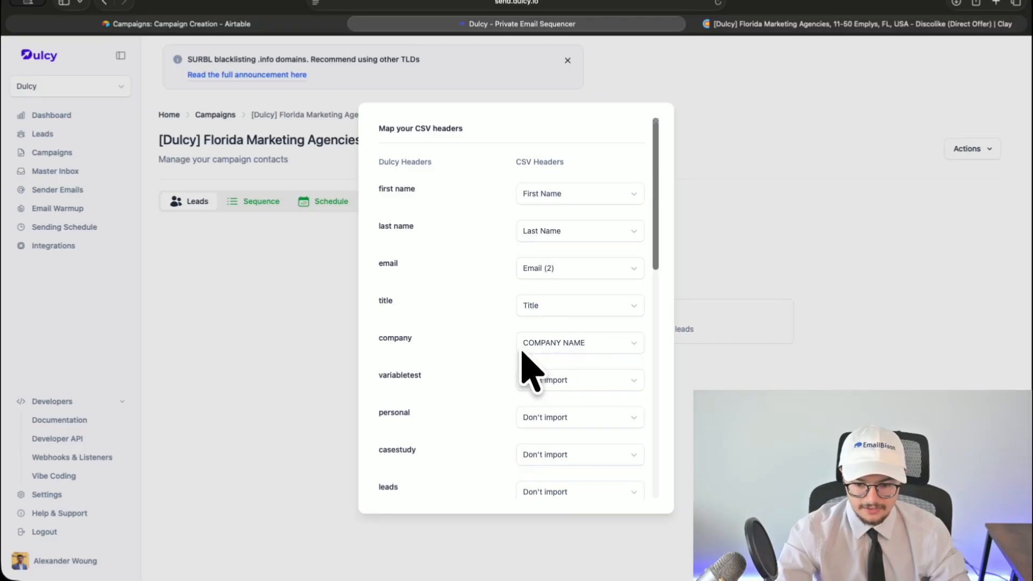
scroll(579, 417, down, 15)
- Paste the campaign name as the list name and choose Replace existing leads
click(269, 29)
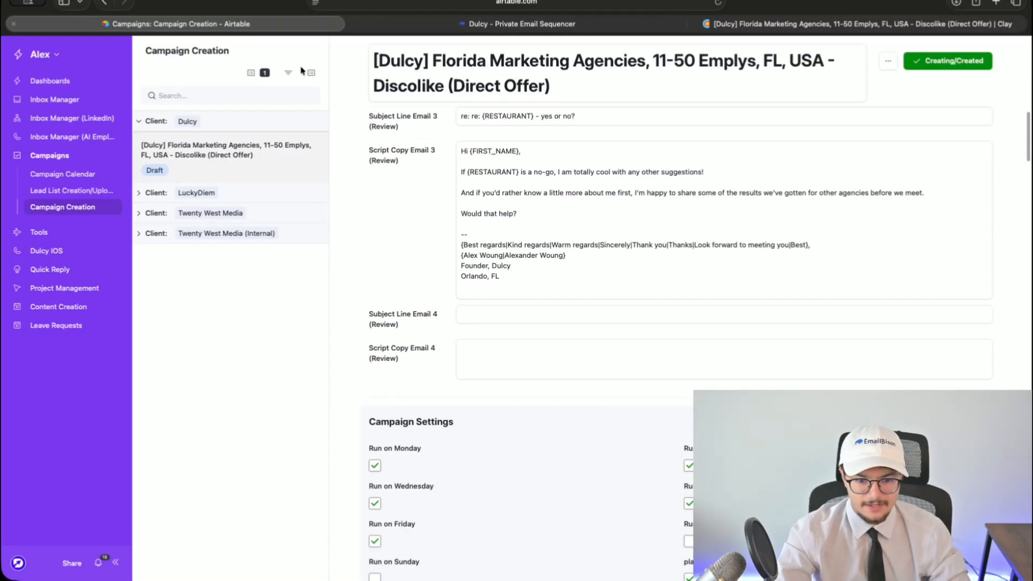
click(401, 27)
click(467, 187)
text([Dulcy] Florida Marketing Agencies, 11-50 Emplys, FL, USA - Discolike (Direct Offer))
click(384, 229)
click(383, 230)
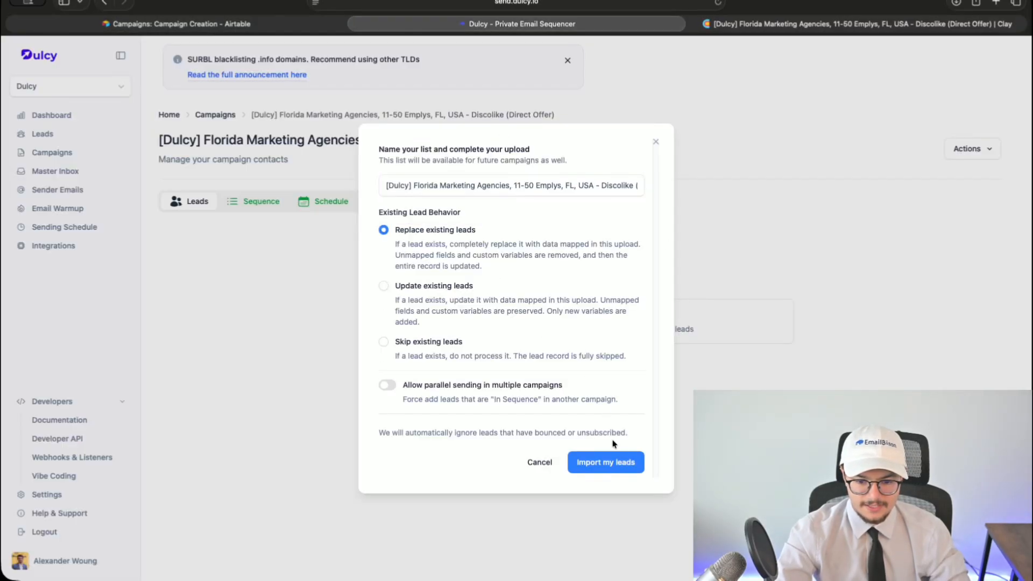
- Import the 500 leads and preview the rendered first sequence email
click(603, 462)
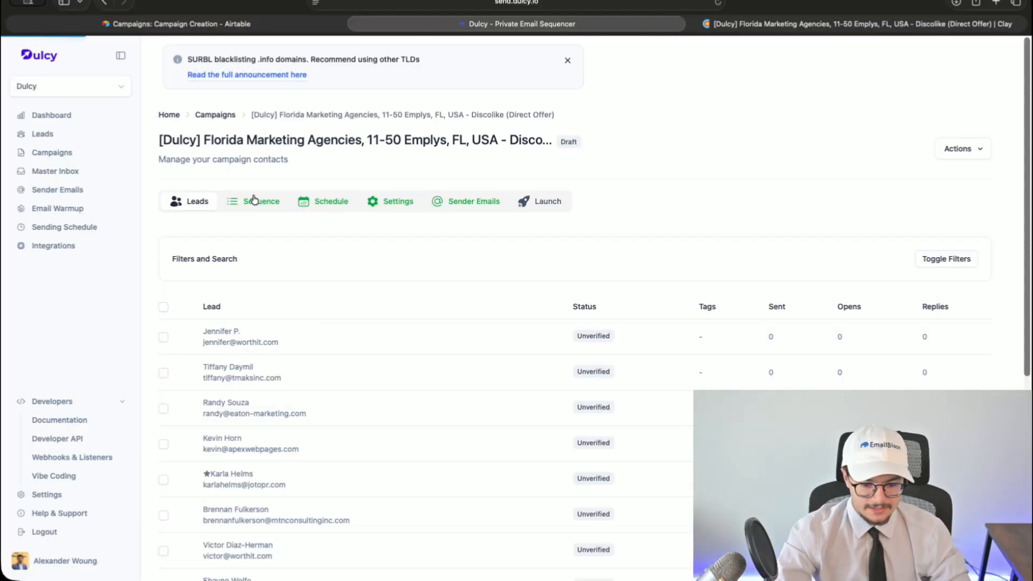
click(255, 200)
click(476, 538)
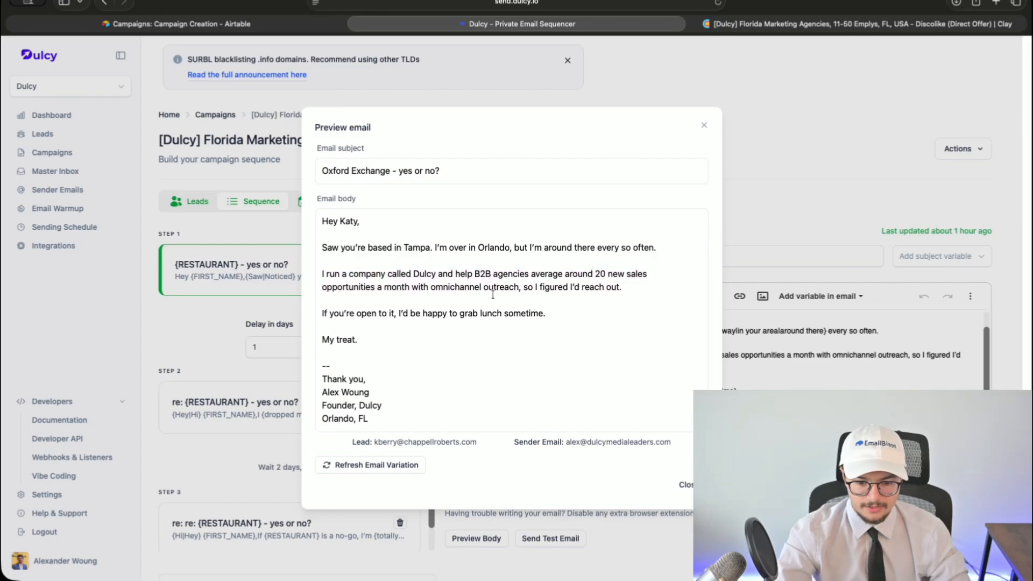
- Cycle the email preview through several leads to the Miami 'LPM - yes or no?' version, then go to Clay
click(359, 466)
click(360, 466)
click(360, 466)
triple_click(361, 467)
click(362, 466)
click(362, 472)
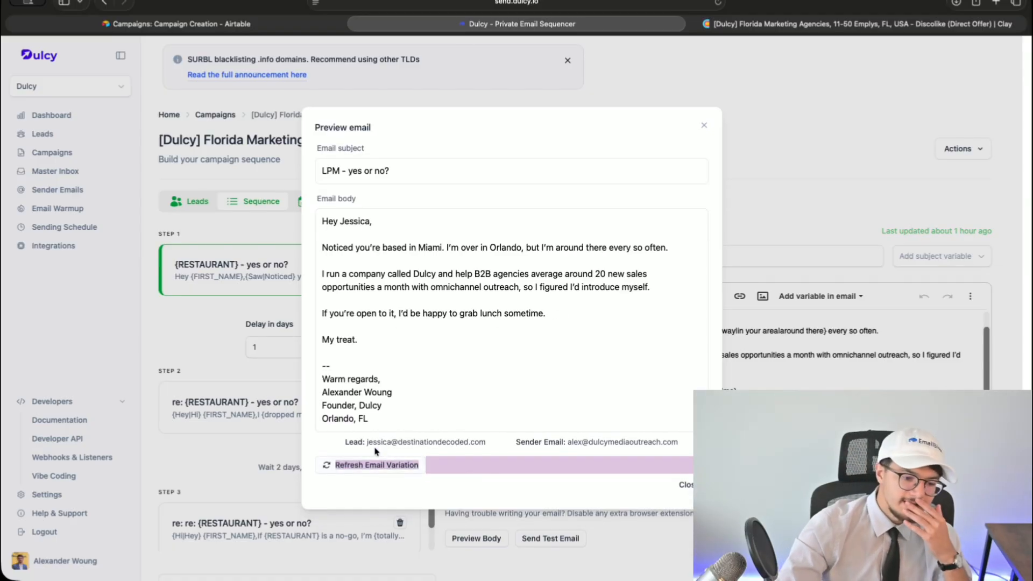
key(ctrl+Tab)
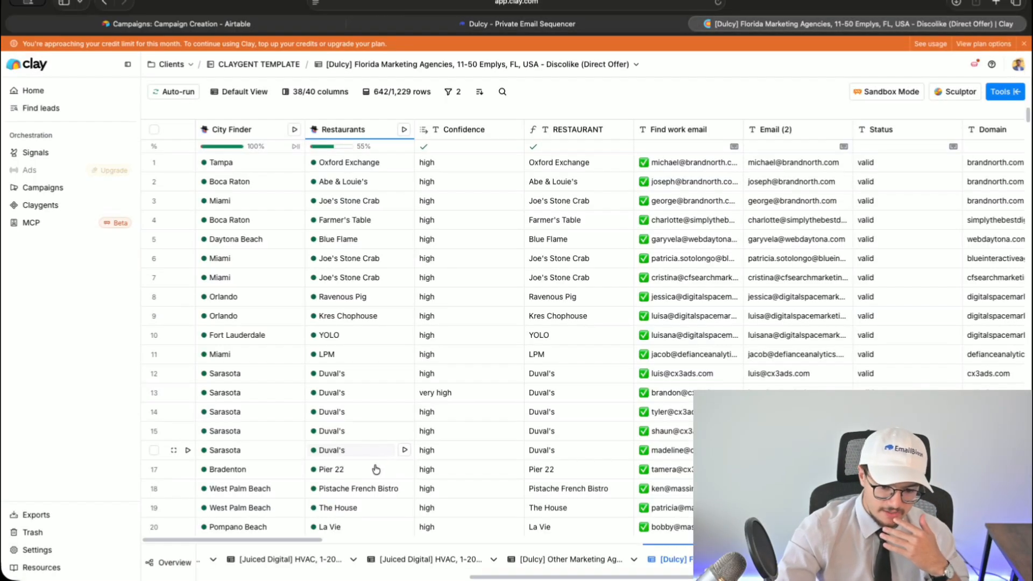
- Insert a formula column named Preview to the left of the City column
scroll(377, 468, right, 15)
scroll(516, 323, right, 10)
scroll(517, 323, left, 5)
click(517, 130)
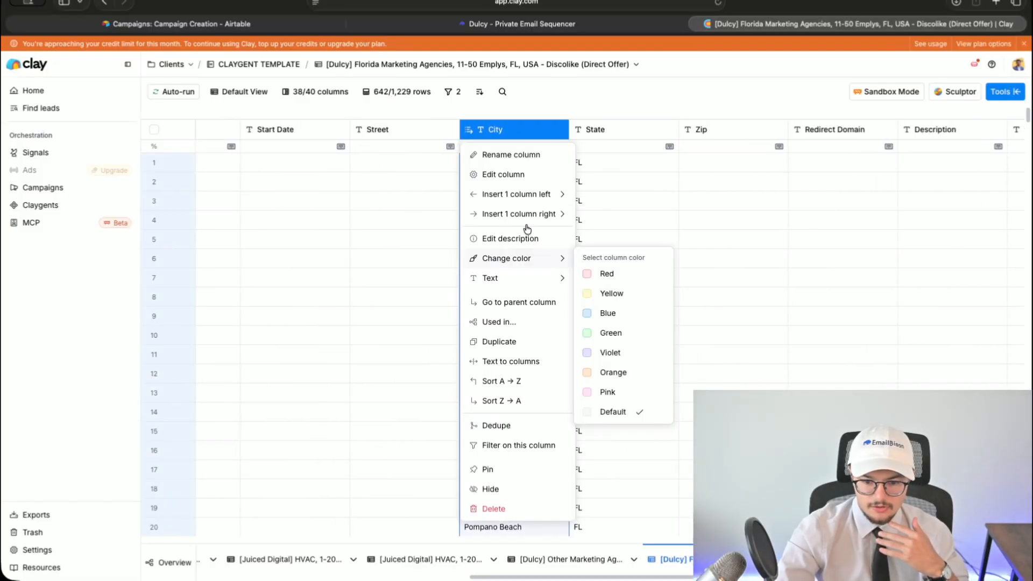
mouse_move(526, 197)
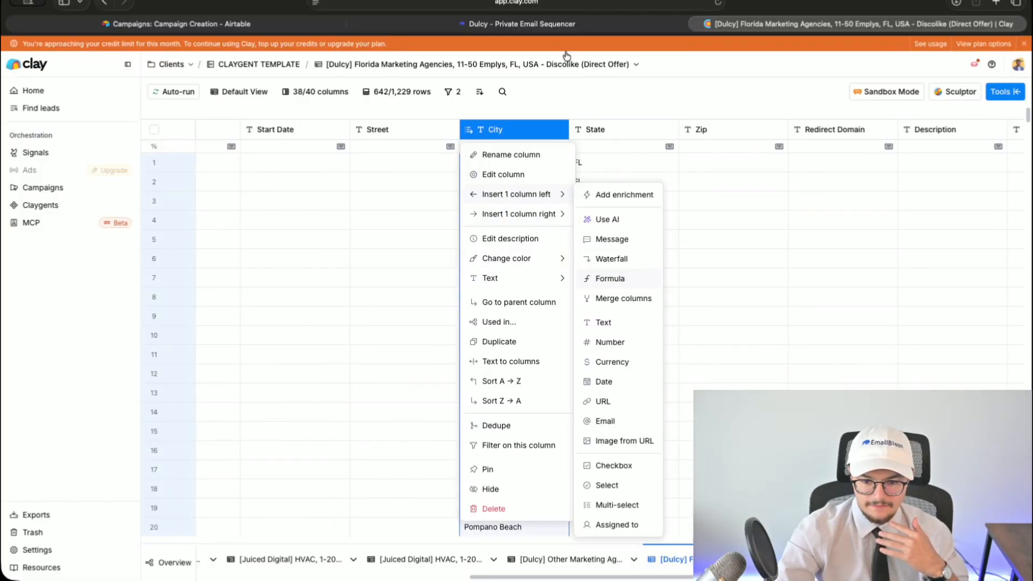
click(835, 180)
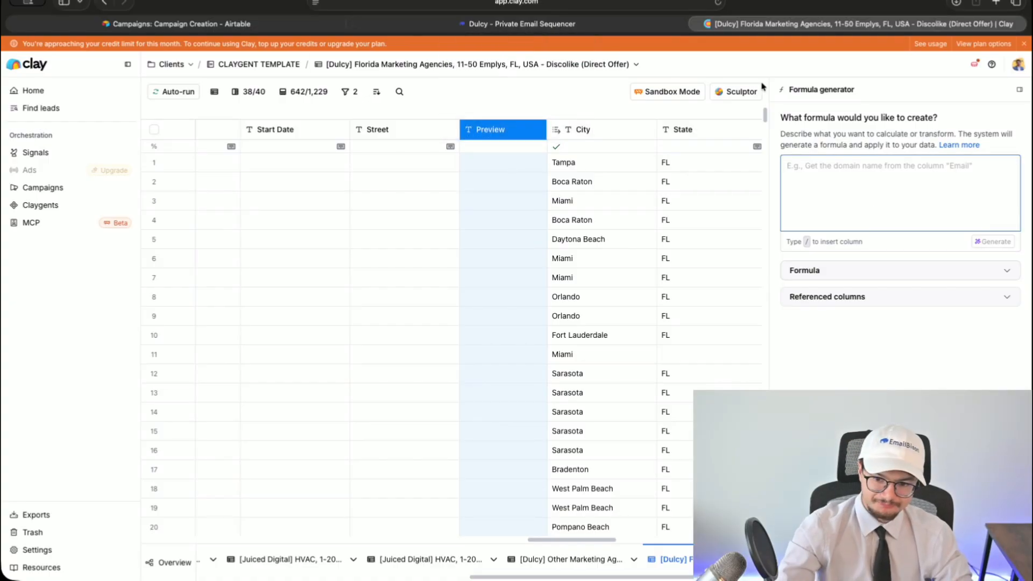
- Replace Orlando with {PERSONAL} in the step 1 email and review follow-up steps 2 and 3
click(517, 23)
key(Escape)
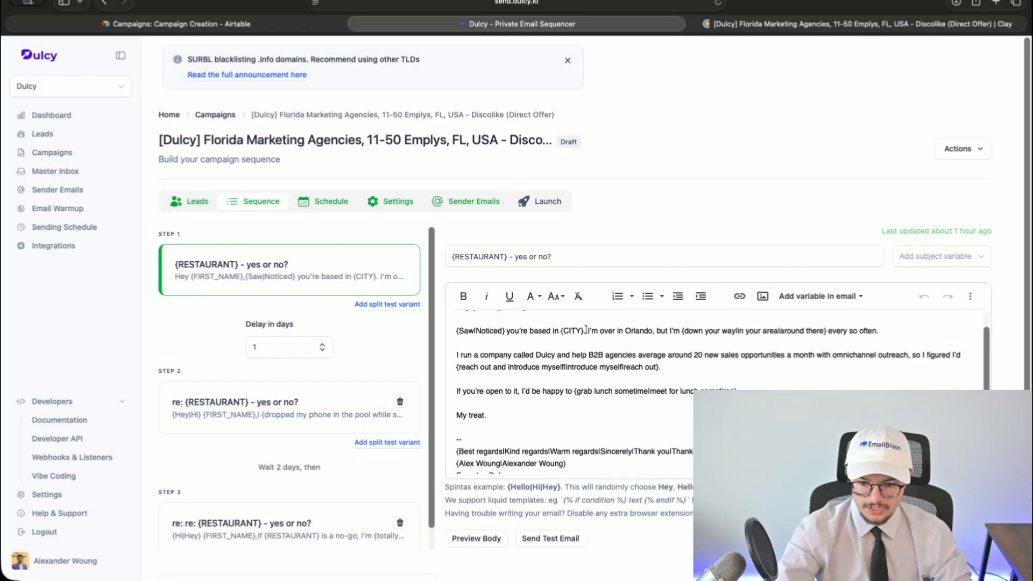
key(super+v)
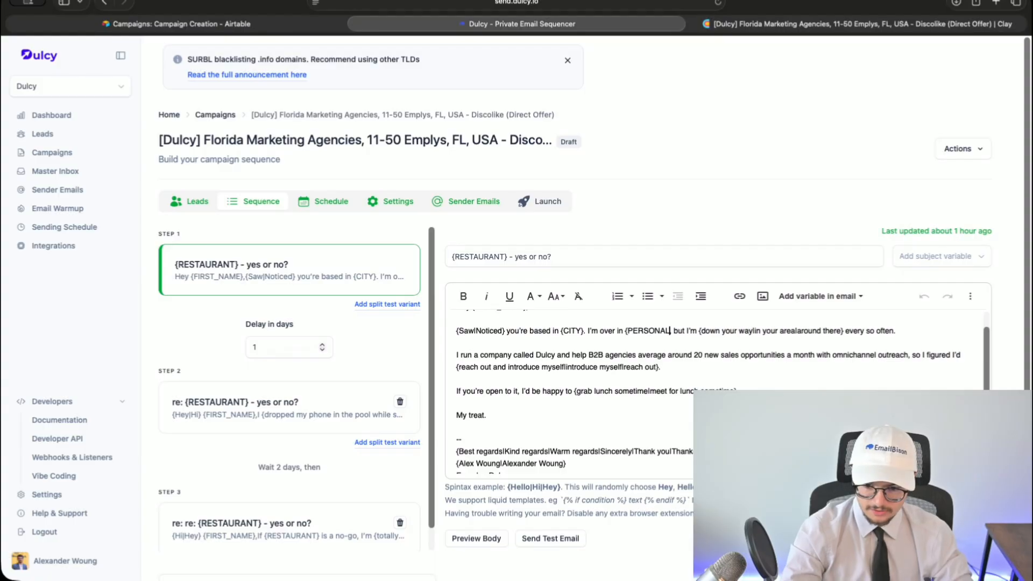
click(286, 396)
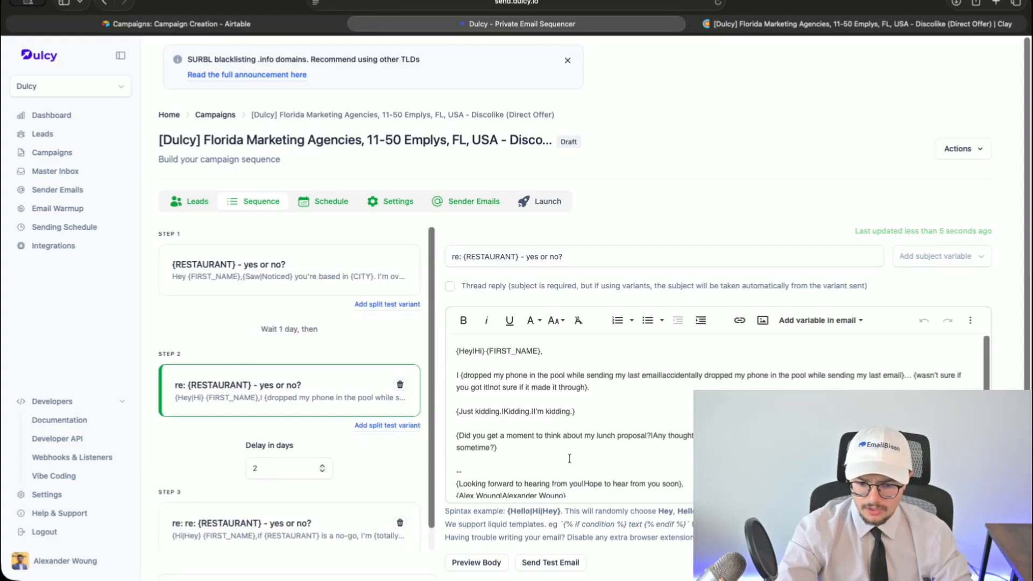
scroll(259, 477, down, 2)
click(260, 483)
scroll(626, 395, up, 2)
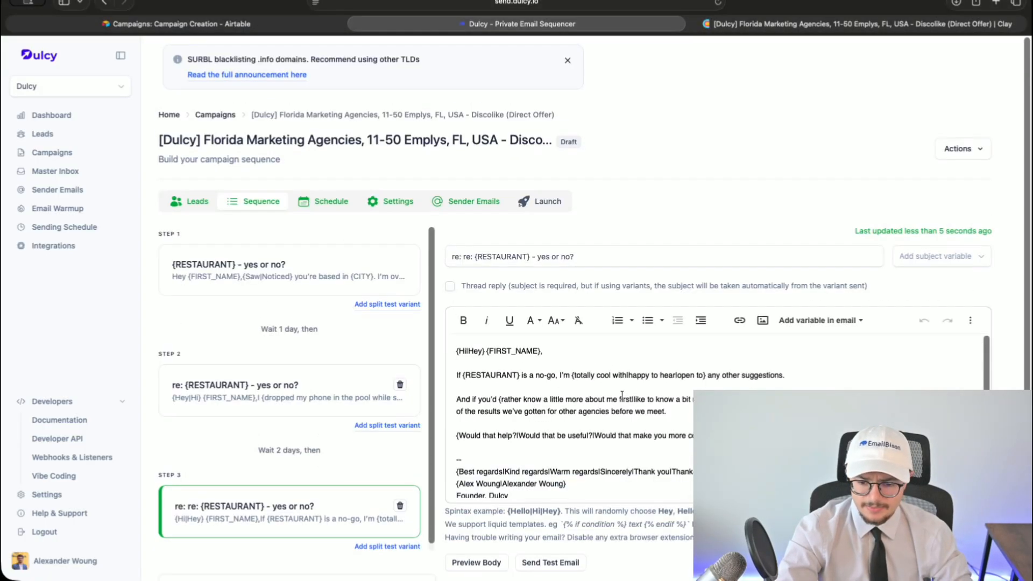
key(ctrl+Tab)
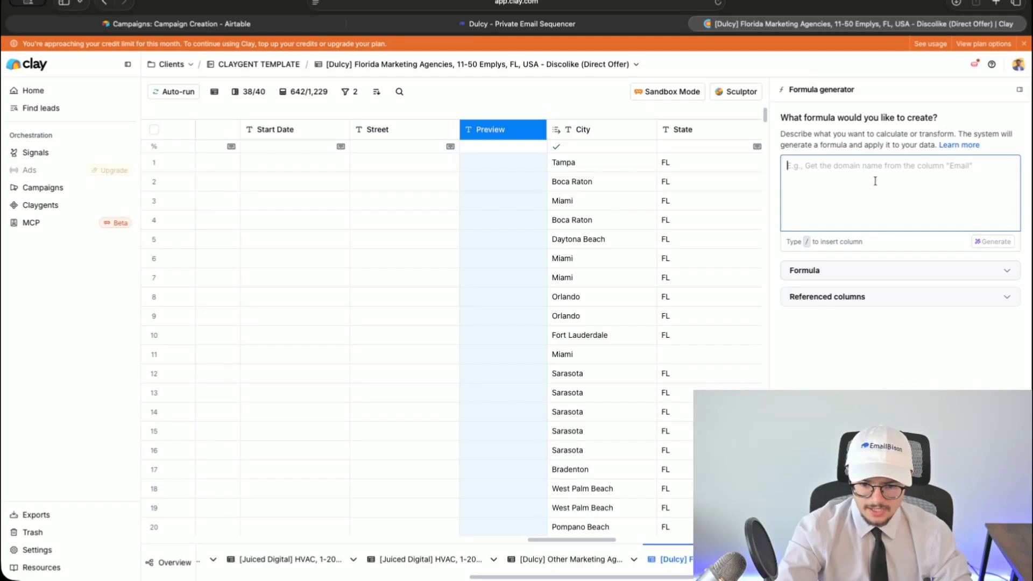
- Prompt the formula generator: if City contains Orlando output Apopka, otherwise Orlando
text(bring over /city)
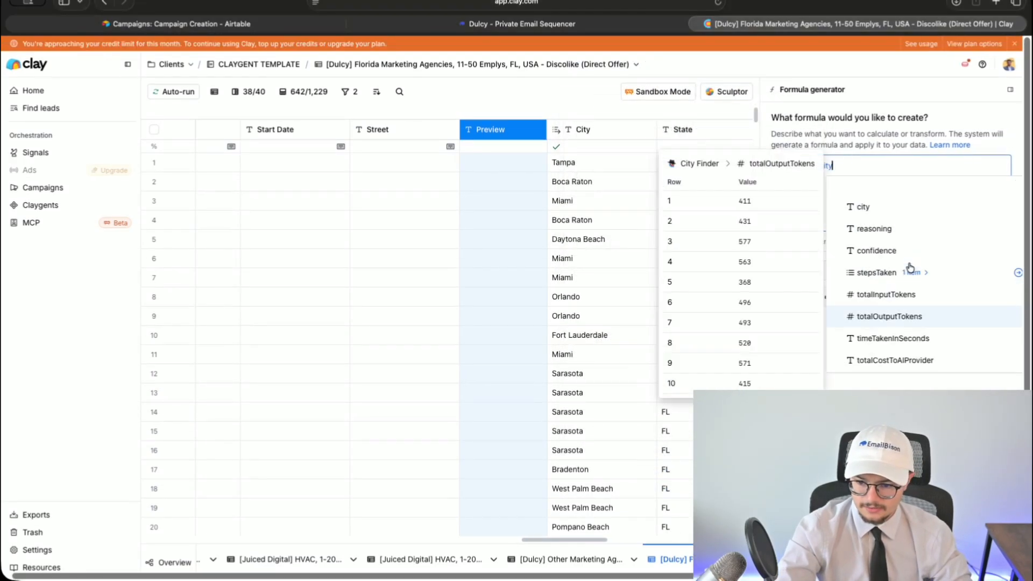
click(910, 362)
text(. if /city)
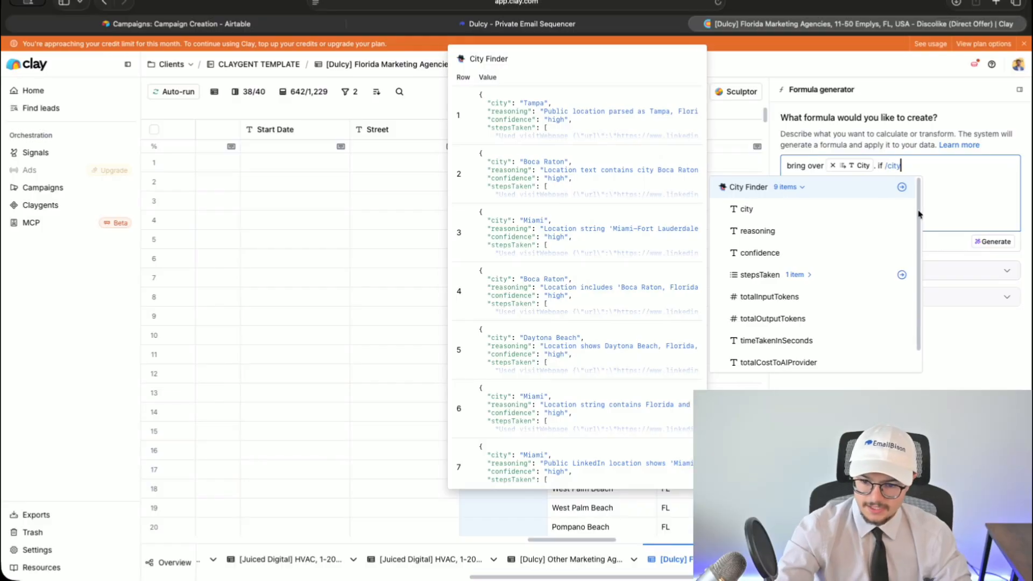
scroll(805, 323, down, 3)
click(805, 369)
text(contains)
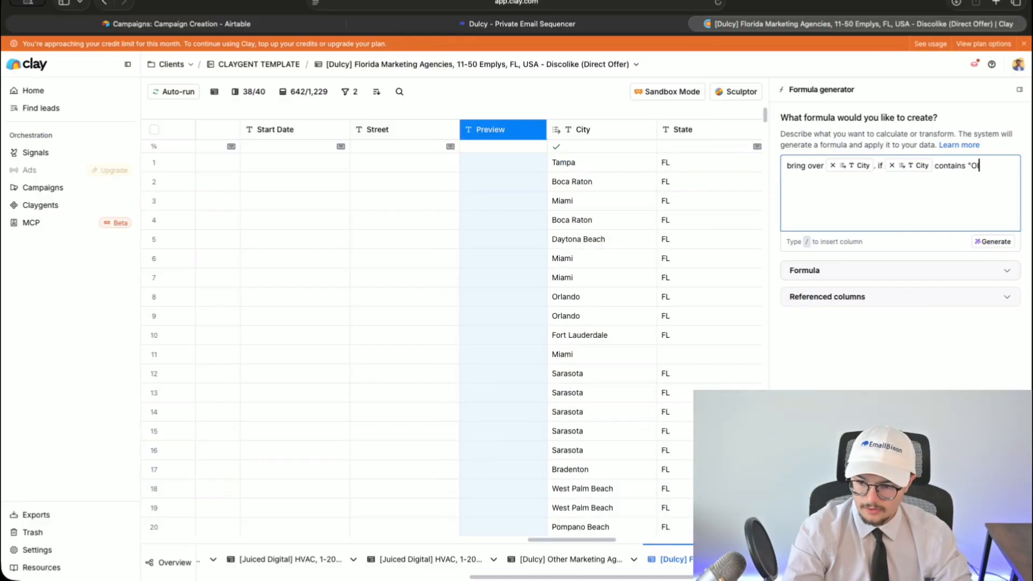
text( ")
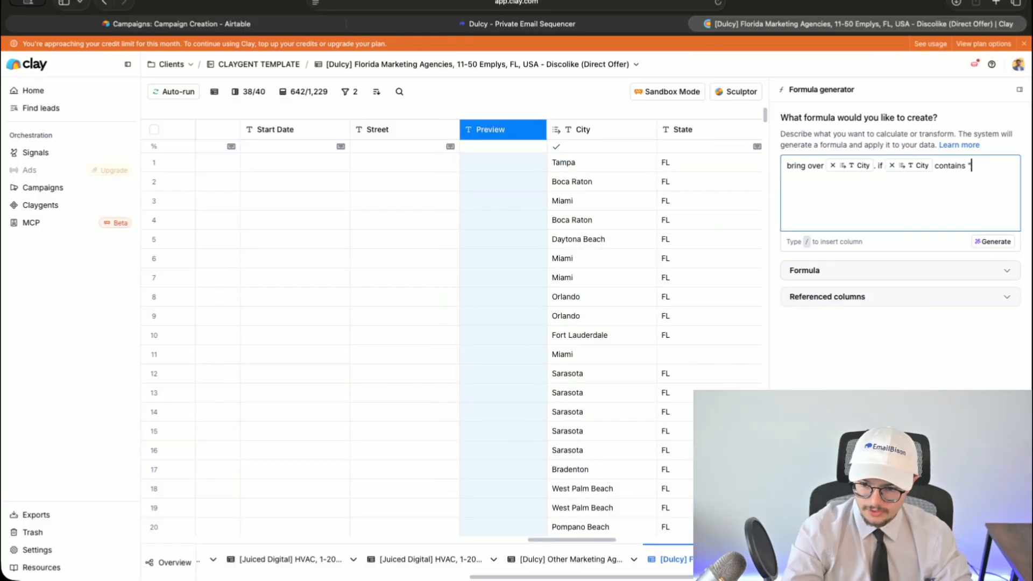
text(if .)
text(city)
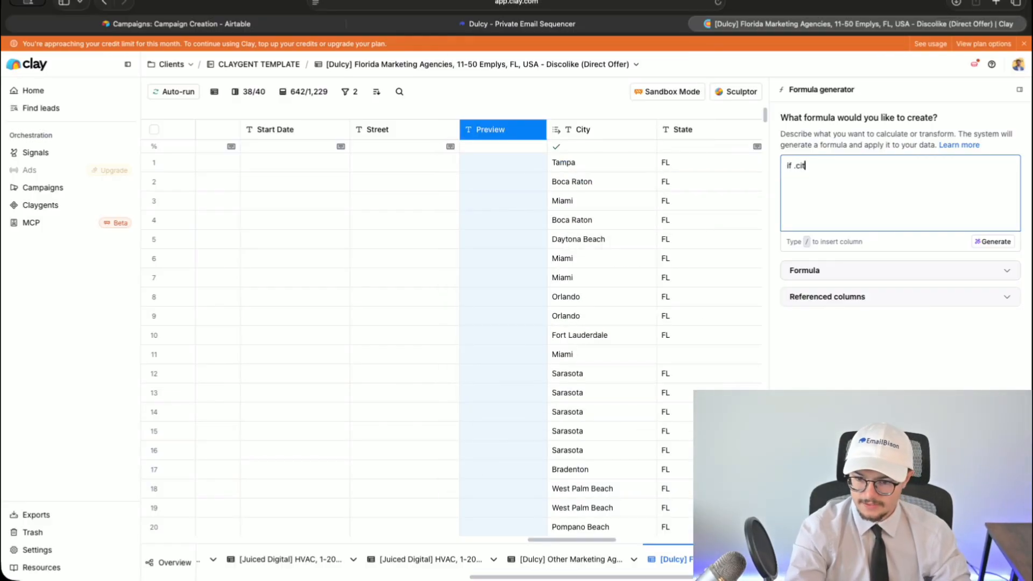
click(839, 361)
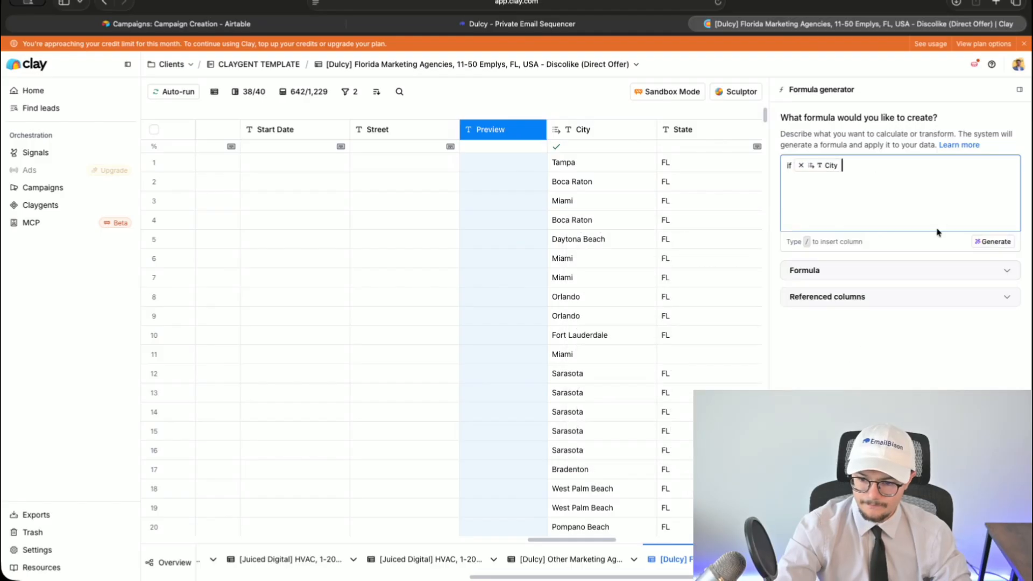
text(contains Orlando out)
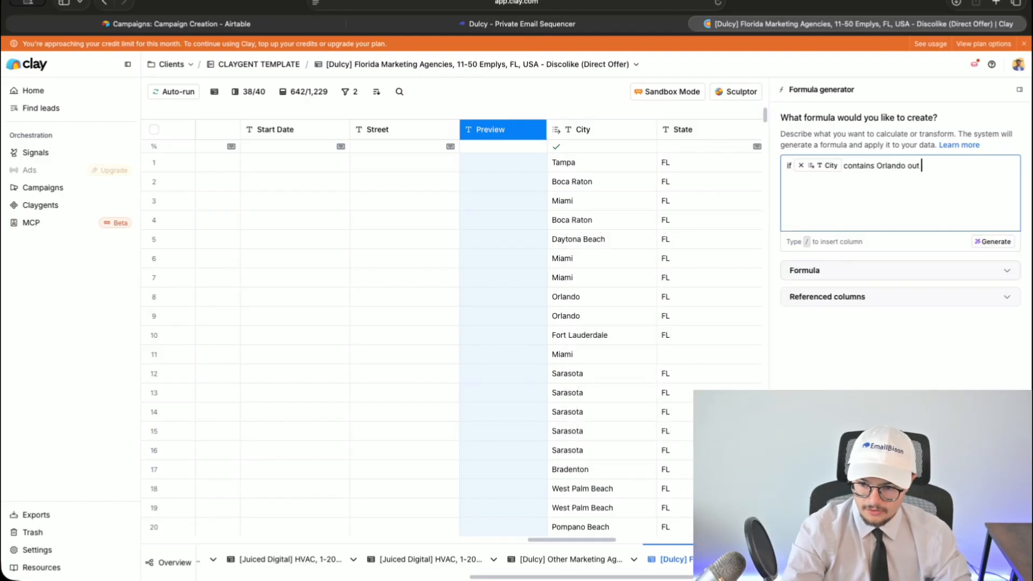
text(put Apopka, )
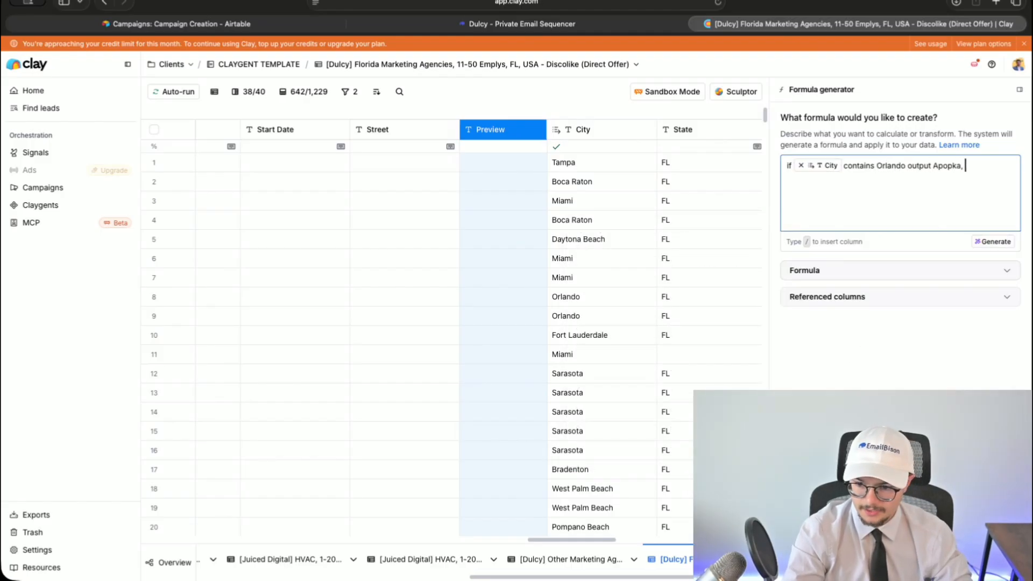
text(if it does not)
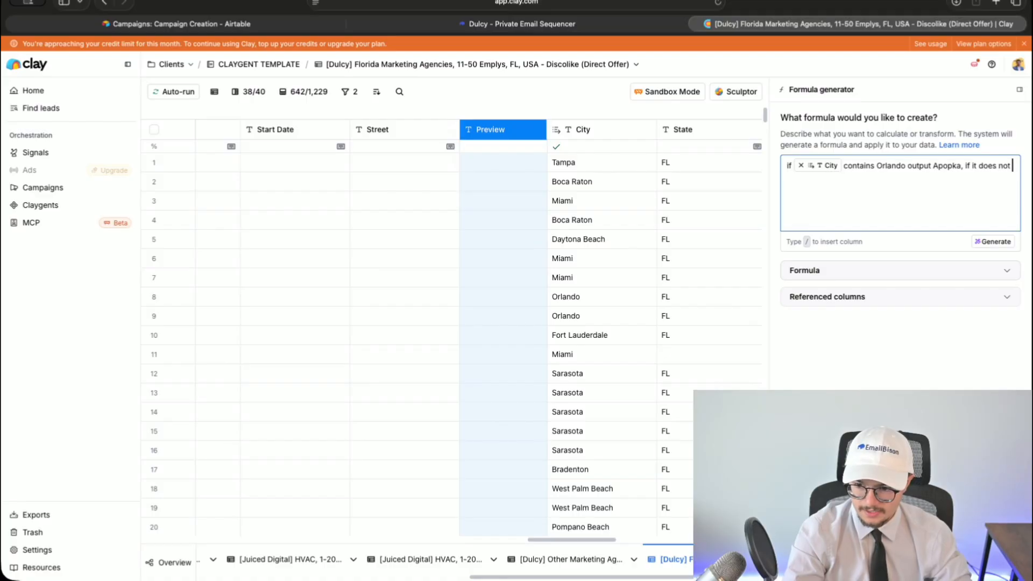
text(ndo)
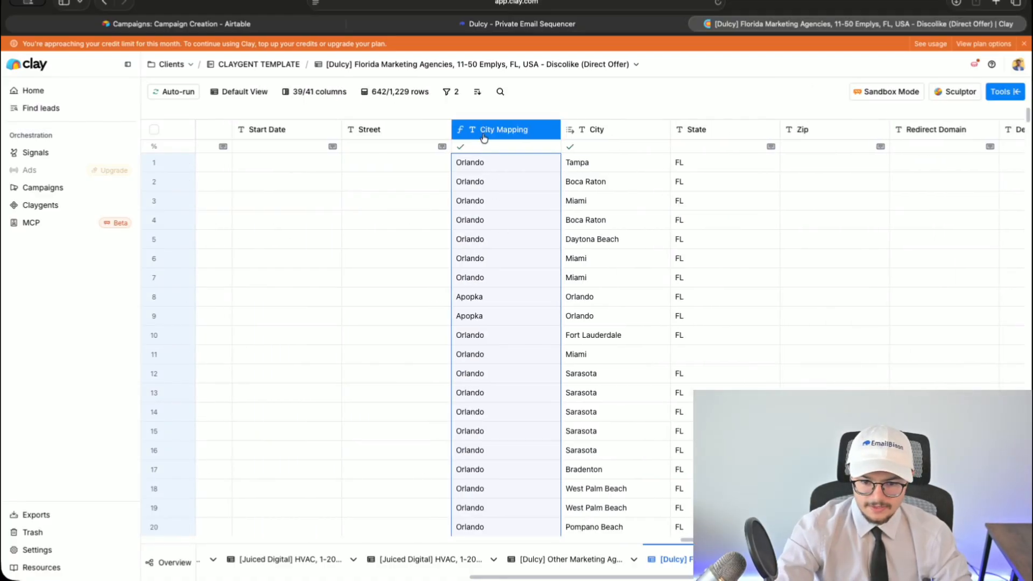
- Rename the generated City Mapping column to PERSONAL and check the Apopka rows
click(484, 138)
click(487, 161)
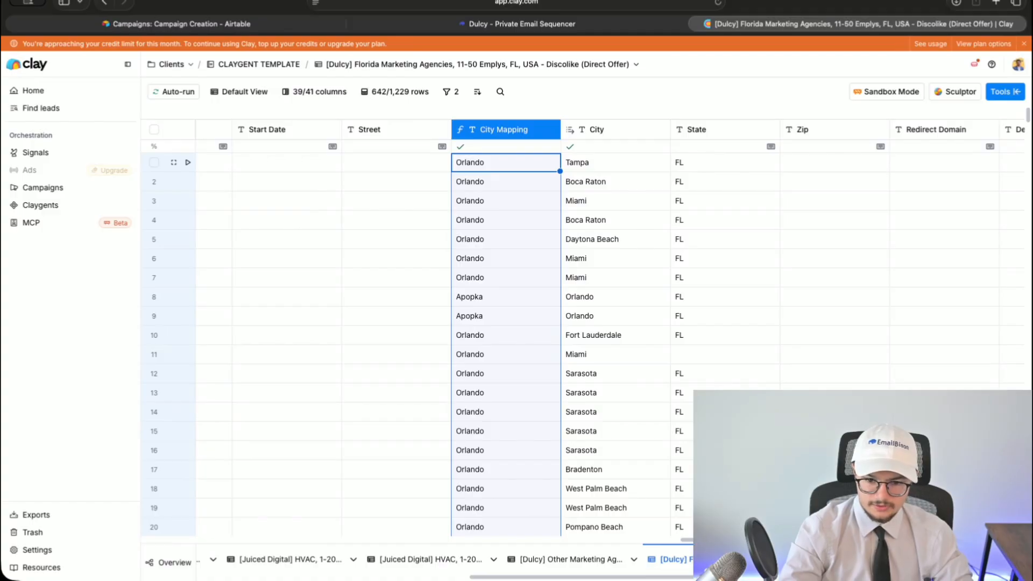
text(PERSONAL)
key(Return)
drag(550, 311, 553, 300)
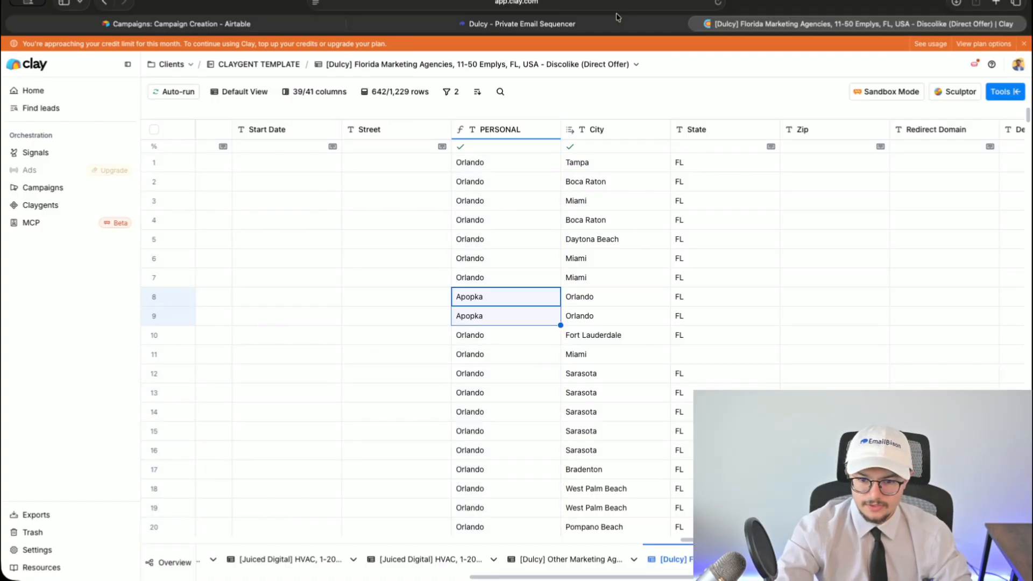
click(619, 20)
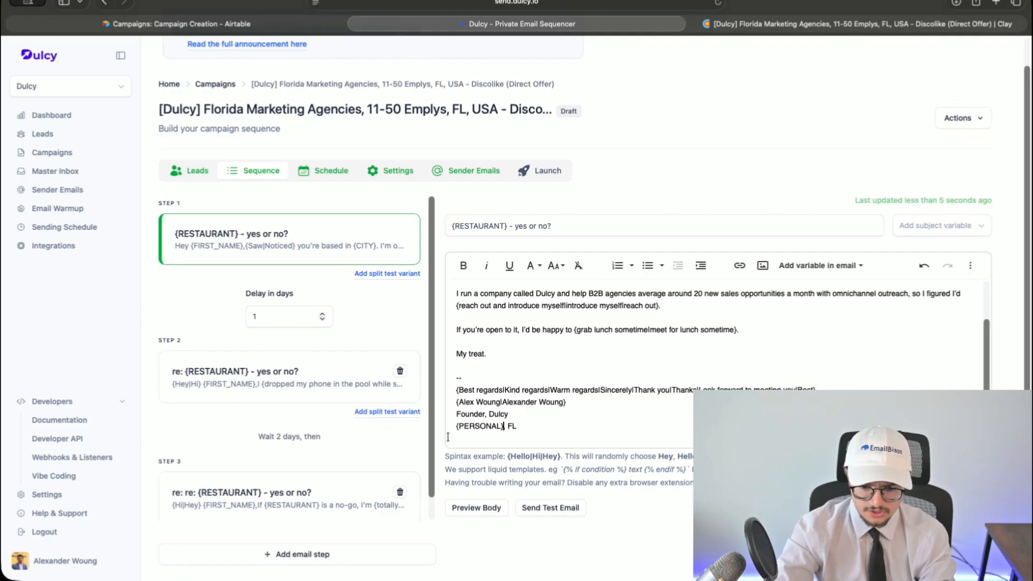
- Paste the {PERSONAL} variable into the Step 2 email signature
scroll(448, 437, up, 5)
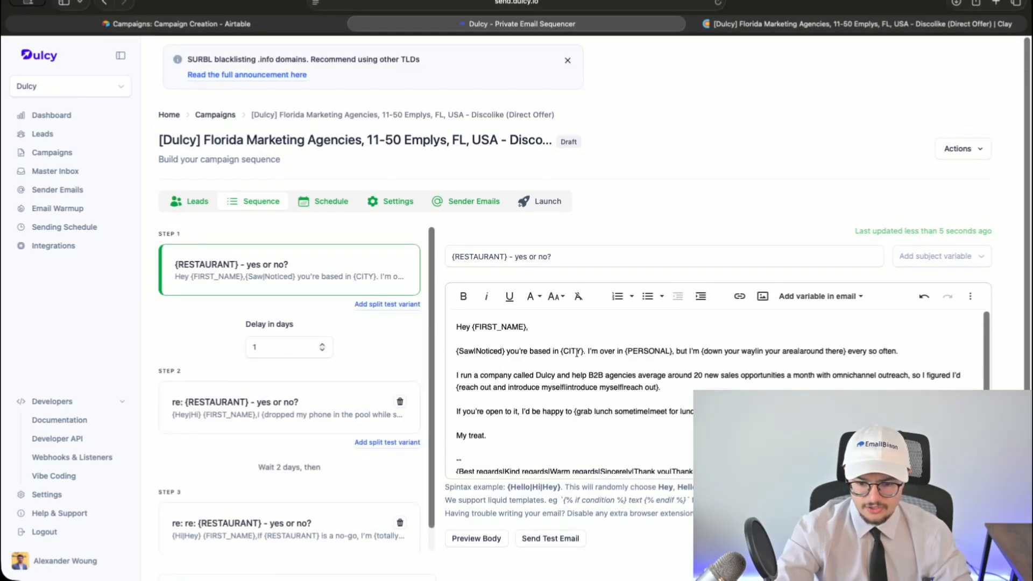
click(284, 395)
scroll(535, 403, down, 3)
text({PERSONAL})
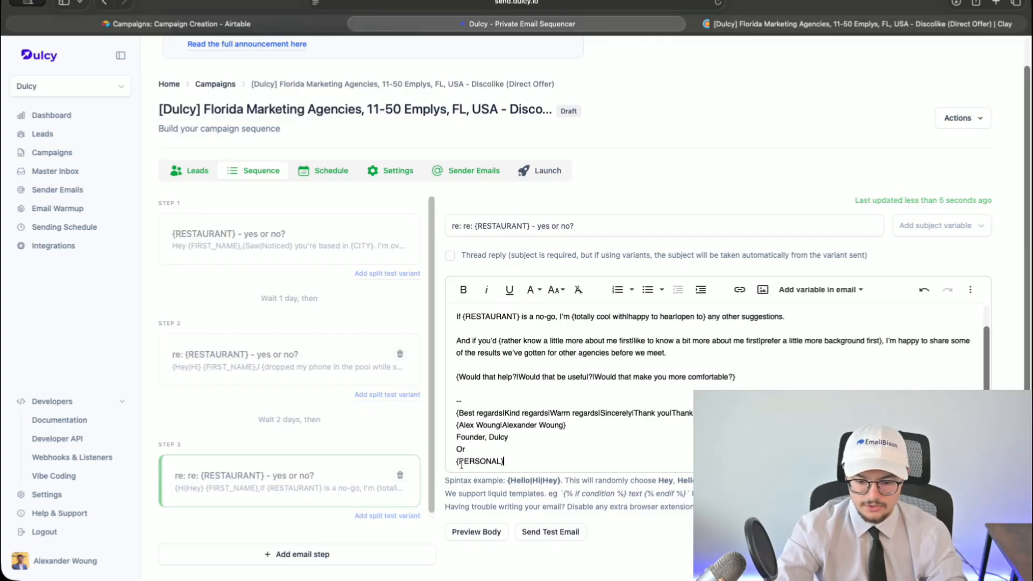
- Replace Orlando with {PERSONAL} in the Step 3 signature, undoing a stray line merge
scroll(462, 461, down, 1)
click(457, 451)
key(BackSpace)
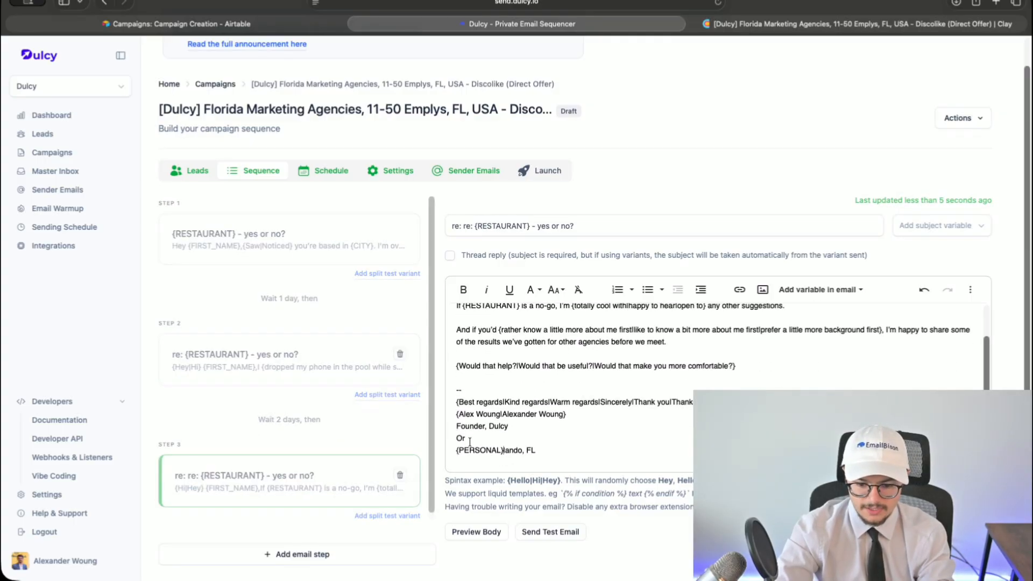
key(super+z)
double_click(470, 451)
text({PERSONAL})
scroll(312, 387, up, 2)
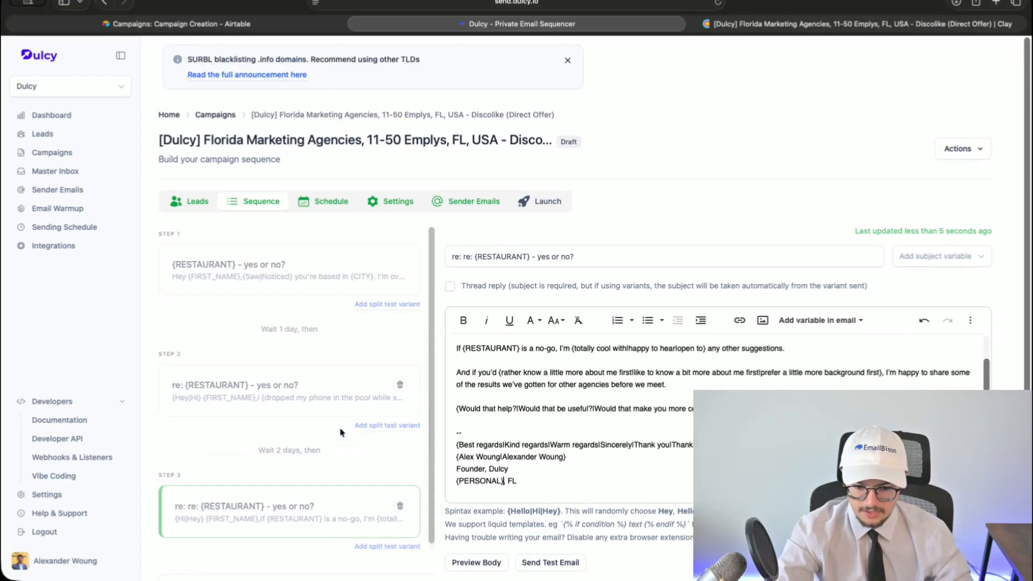
- Download Clay's Florida agencies table, including the PERSONAL column, as a CSV
click(265, 276)
click(721, 23)
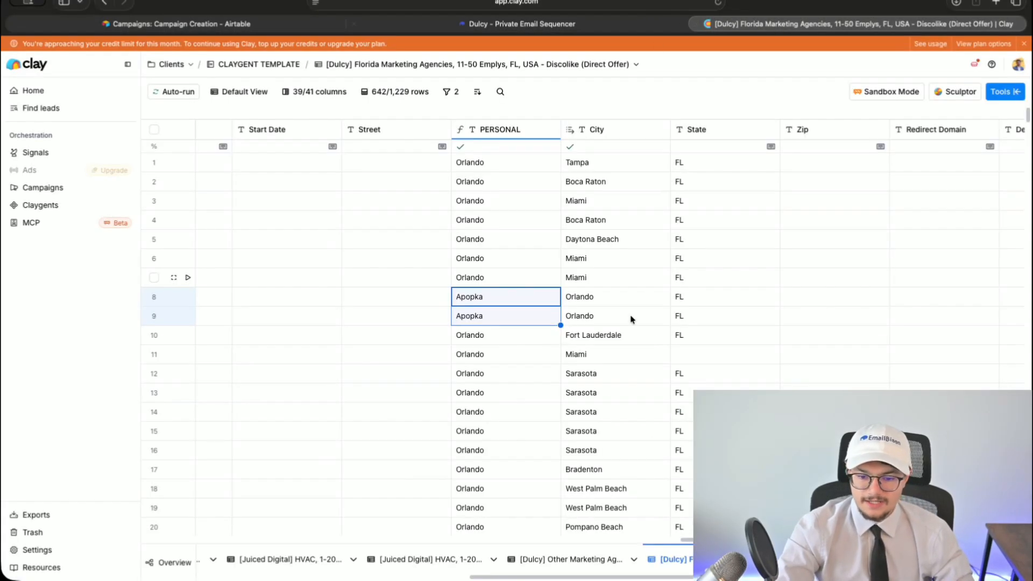
scroll(335, 332, left, 10)
scroll(336, 332, right, 10)
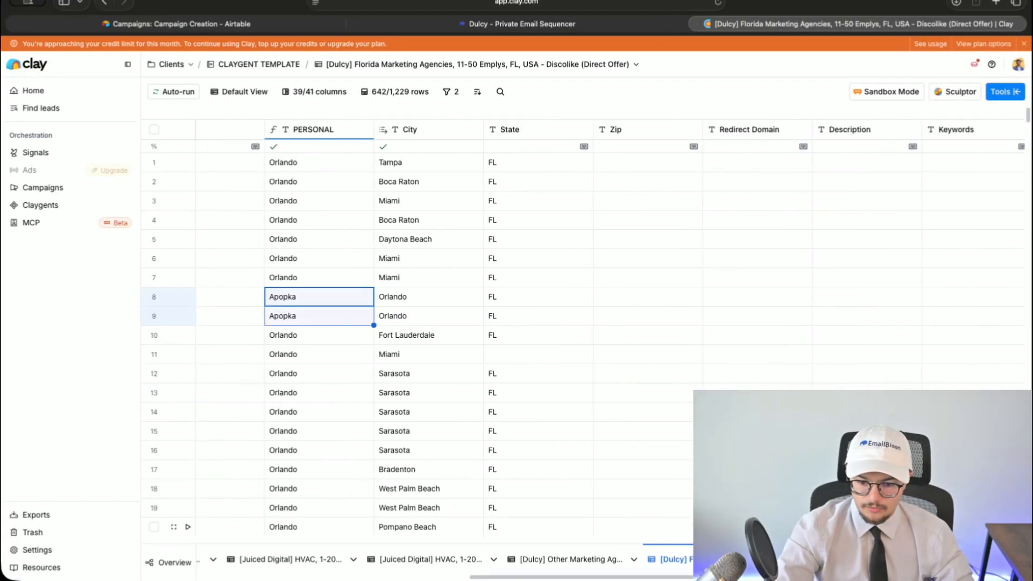
click(1005, 91)
click(814, 205)
- Start a new CSV lead import from Dulcy's Leads list and confirm the download finished
click(514, 23)
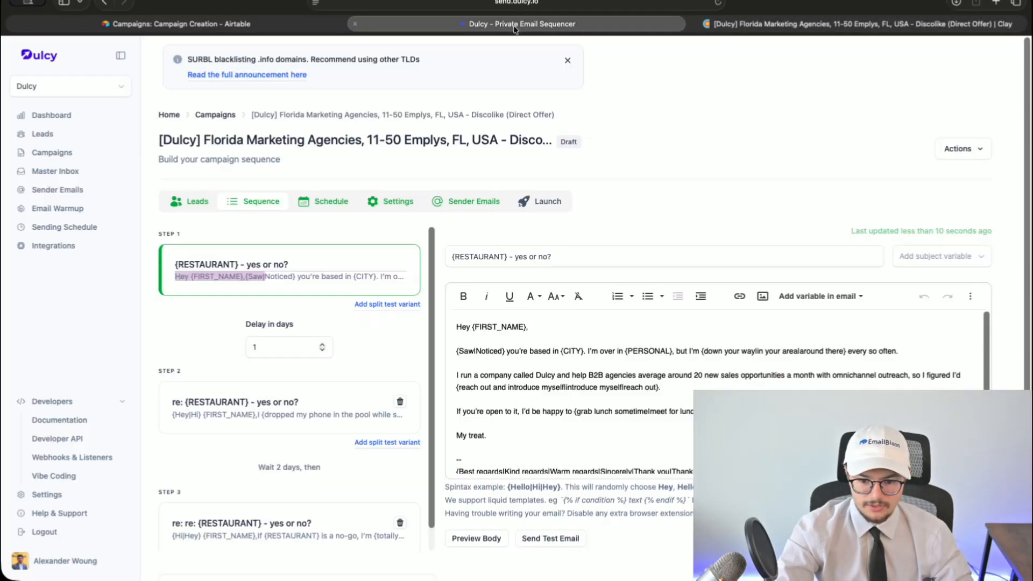
click(51, 137)
click(947, 149)
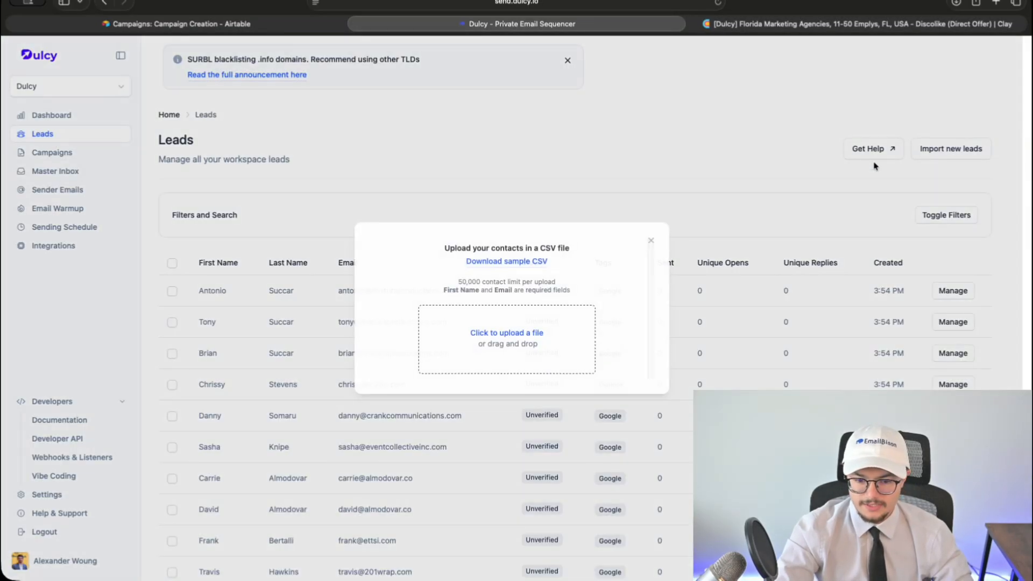
click(791, 24)
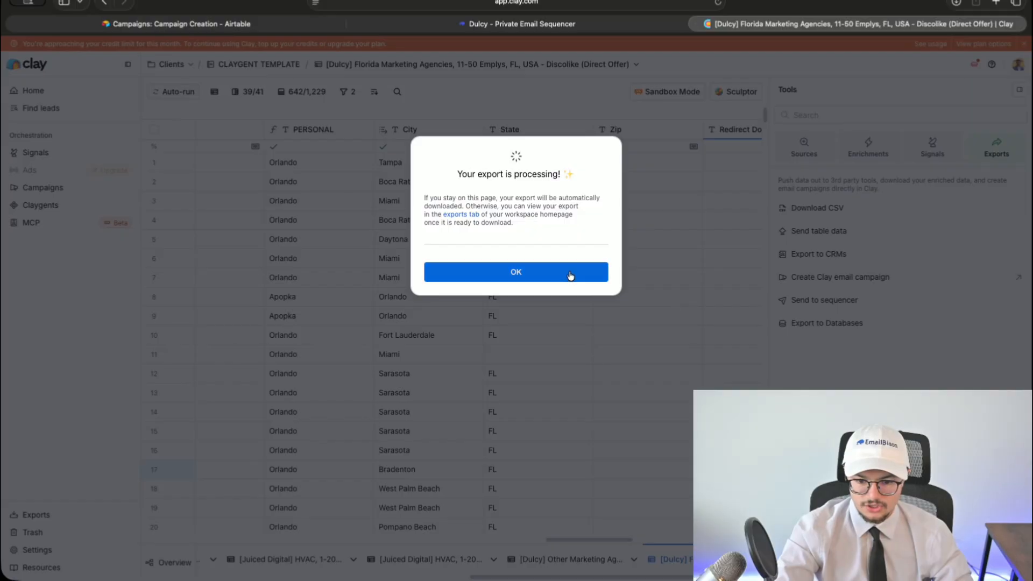
- Close the Clay tab and upload the exported Florida CSV to Dulcy's lead import
click(698, 24)
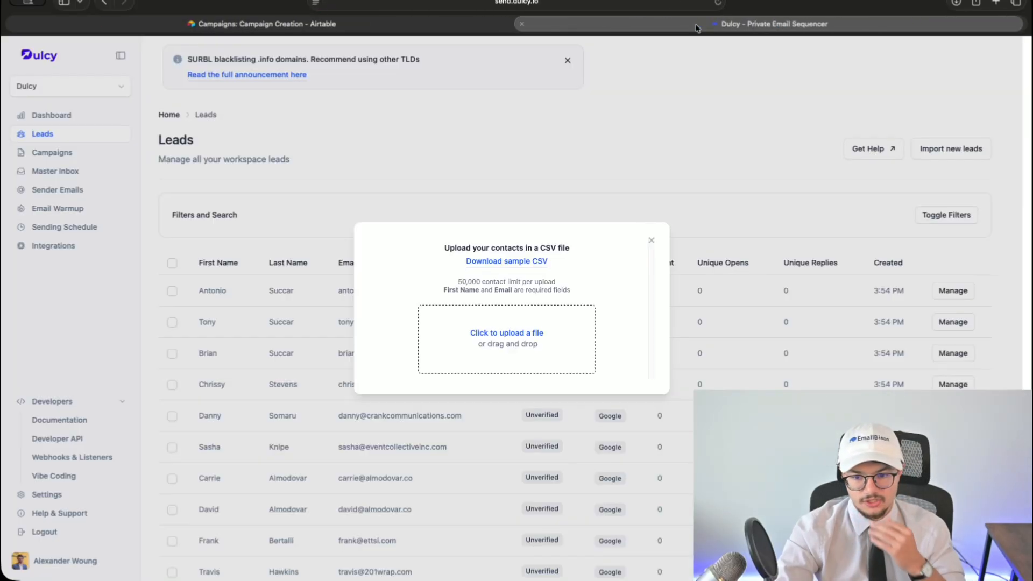
click(507, 333)
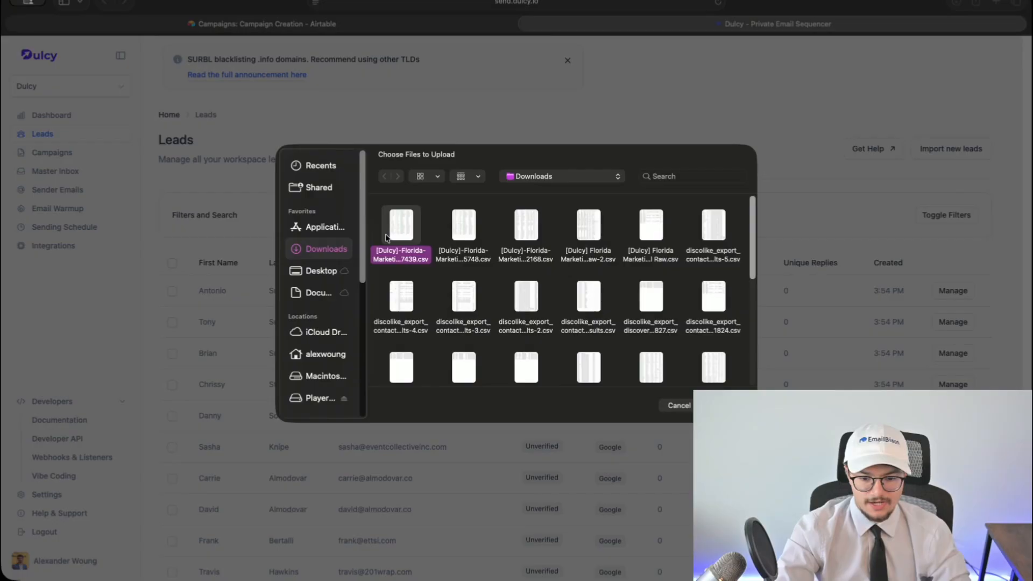
double_click(402, 226)
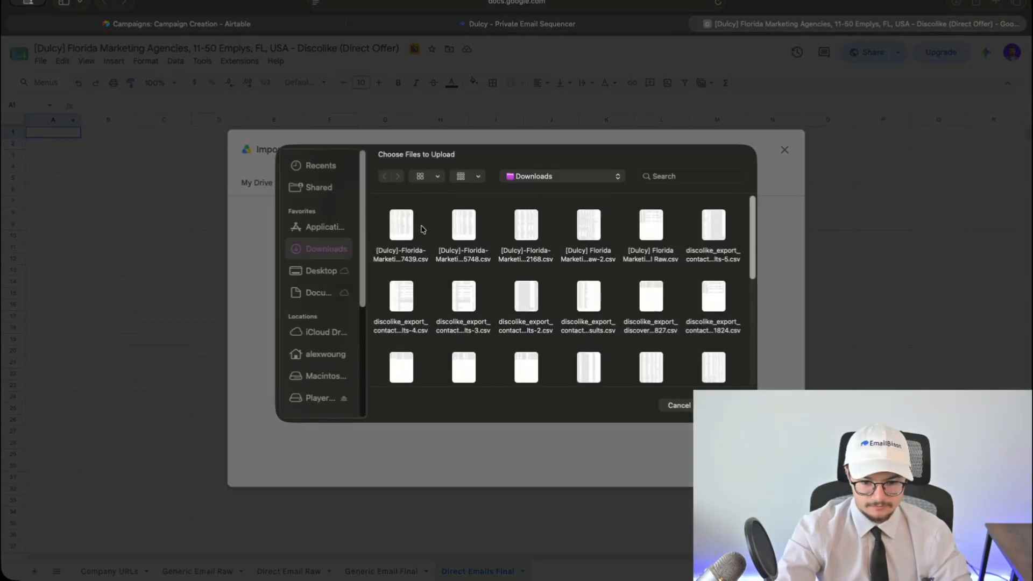
- Import the same CSV into Sheets, replacing the current sheet
double_click(466, 349)
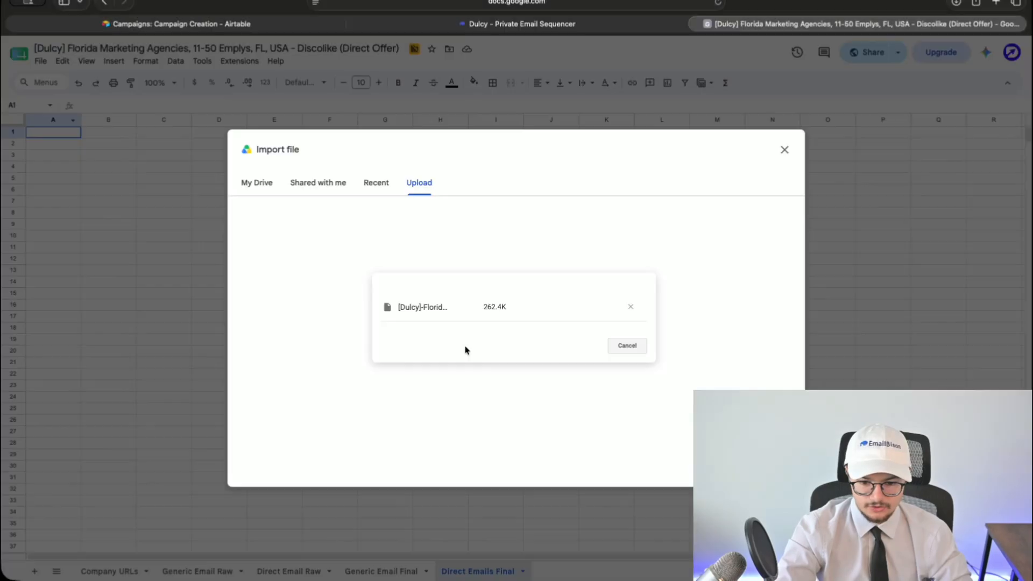
click(462, 323)
click(462, 369)
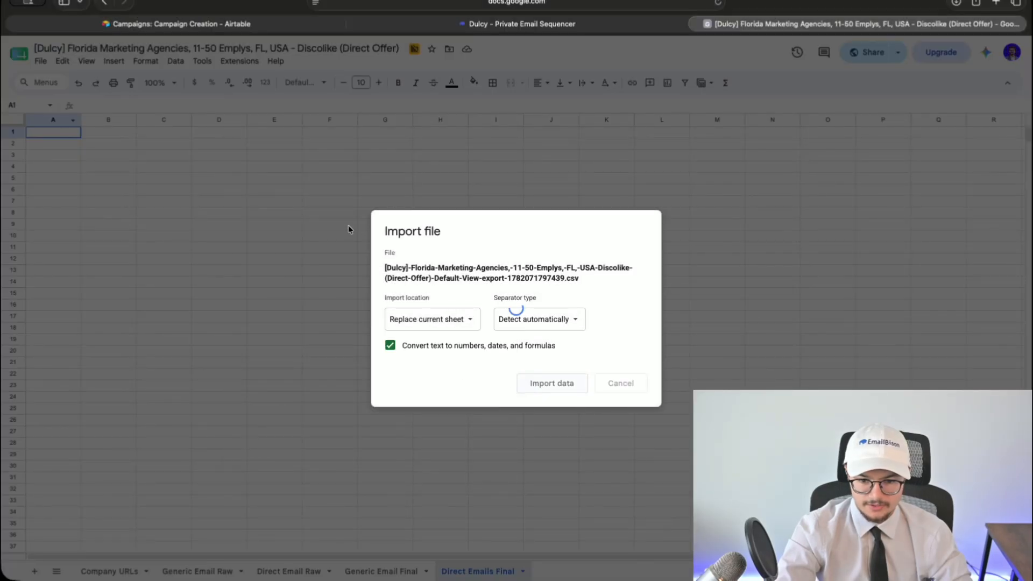
click(497, 29)
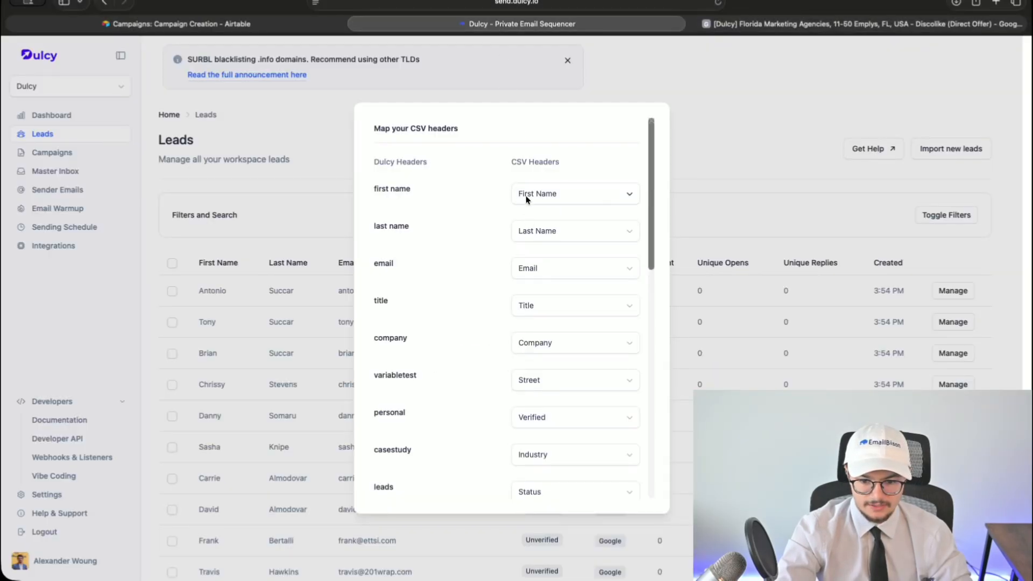
- Map email to the Email (2) column and company to the COMPANY NAME column
click(534, 269)
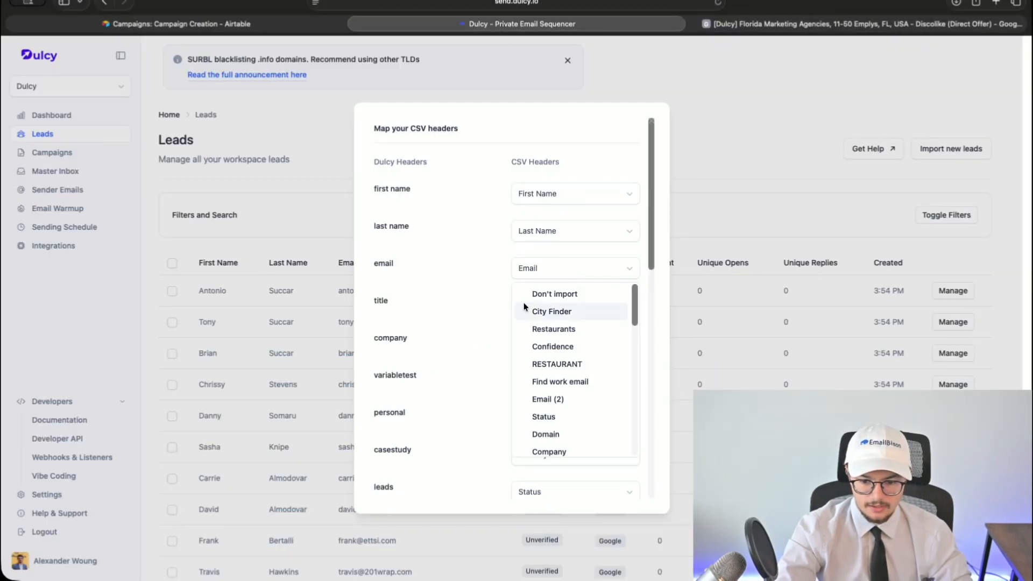
click(554, 399)
click(530, 343)
scroll(543, 458, down, 5)
click(554, 518)
scroll(533, 409, down, 1)
click(543, 362)
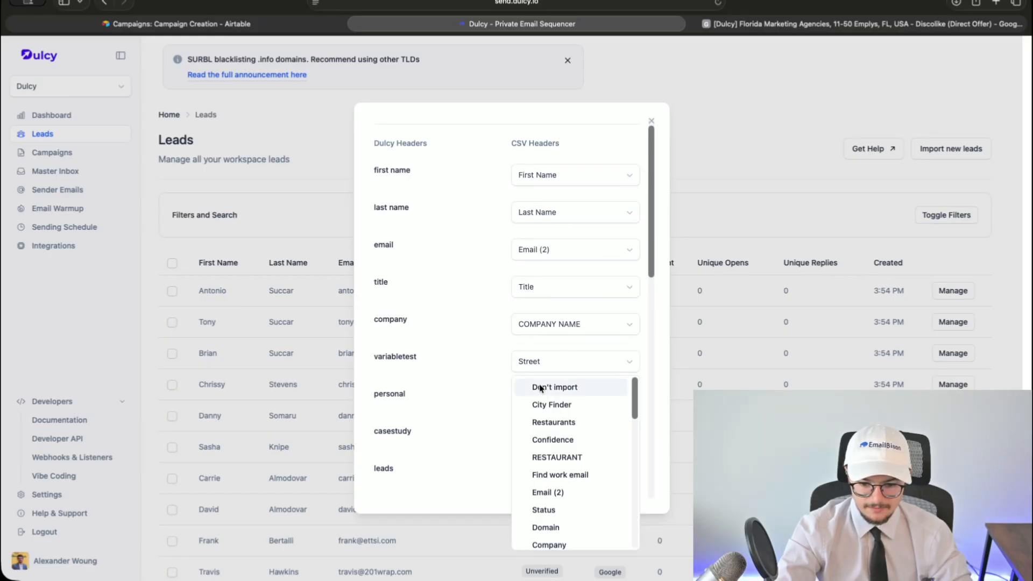
scroll(546, 350, down, 5)
scroll(549, 337, up, 10)
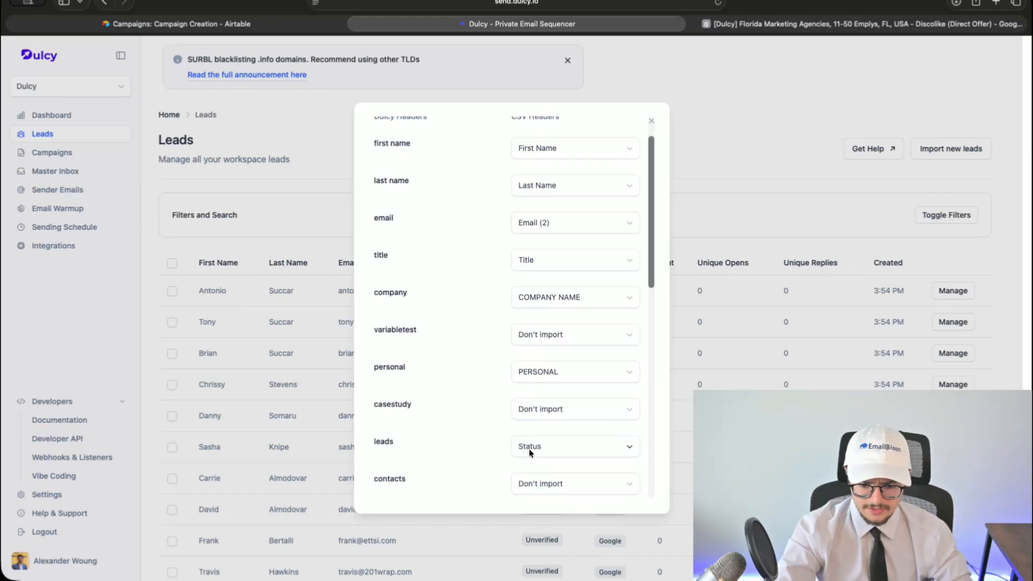
- Set the leads and result fields to Don't import
click(530, 456)
click(549, 270)
scroll(532, 482, down, 3)
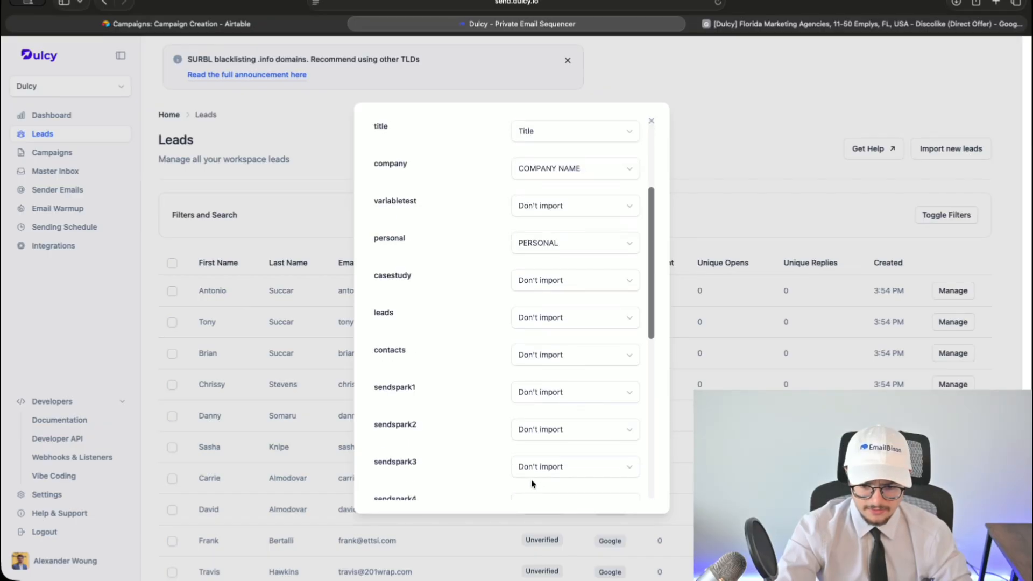
scroll(530, 484, down, 4)
click(537, 387)
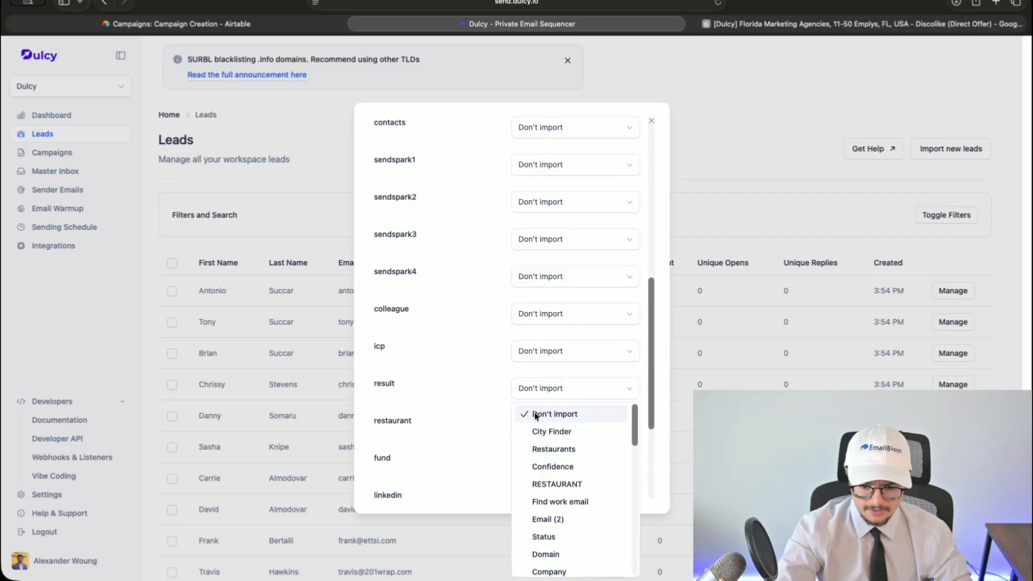
click(536, 416)
scroll(536, 412, down, 1)
- Map the restaurant field to the RESTAURANT column
click(536, 407)
click(469, 388)
click(519, 408)
click(555, 299)
scroll(476, 386, down, 2)
- Map linkedin to Social and keep City as the city mapping
click(525, 387)
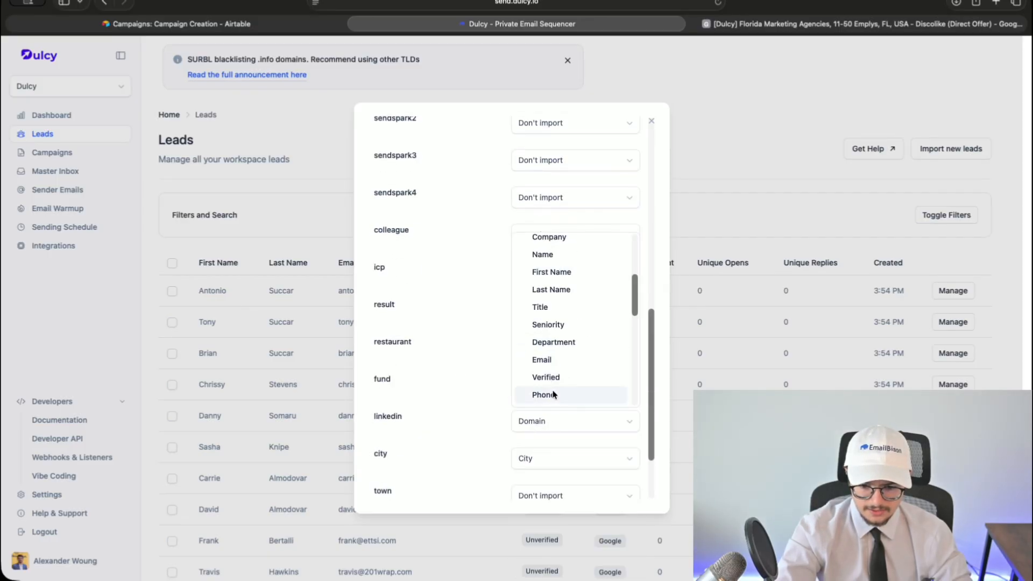
click(554, 286)
scroll(527, 359, down, 1)
click(548, 420)
scroll(535, 383, down, 5)
click(530, 417)
click(546, 396)
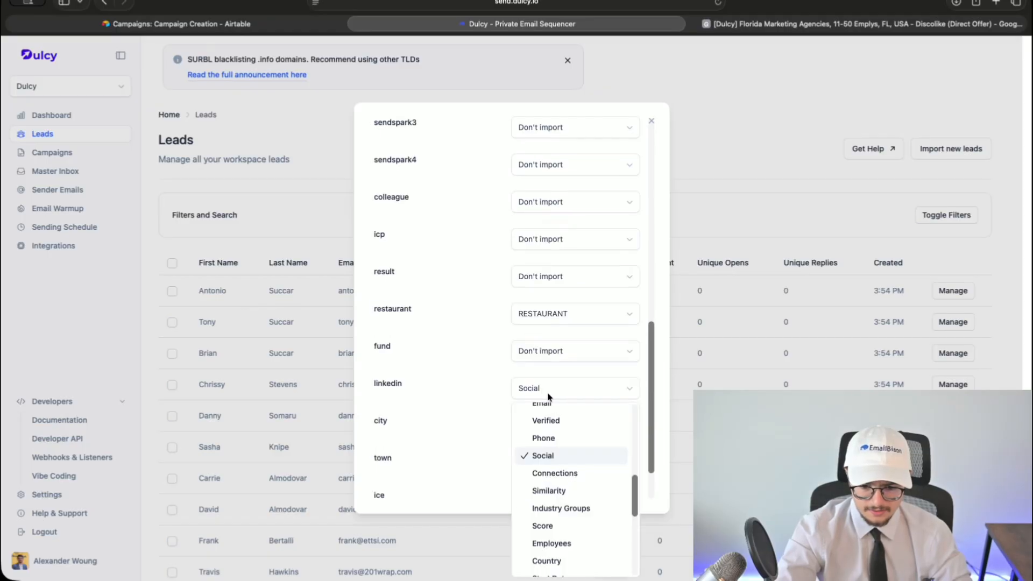
click(546, 399)
scroll(509, 434, down, 3)
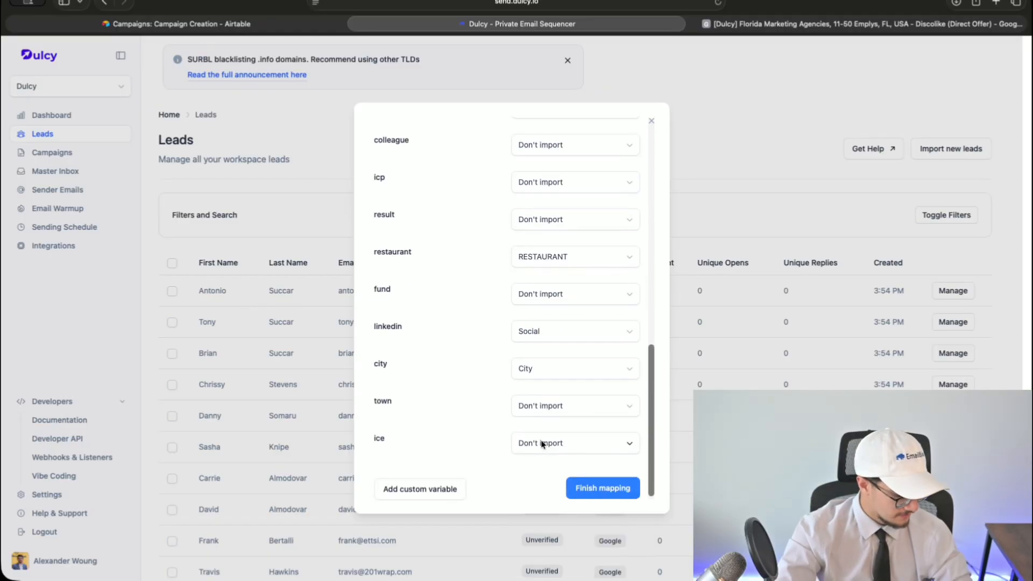
scroll(540, 441, up, 10)
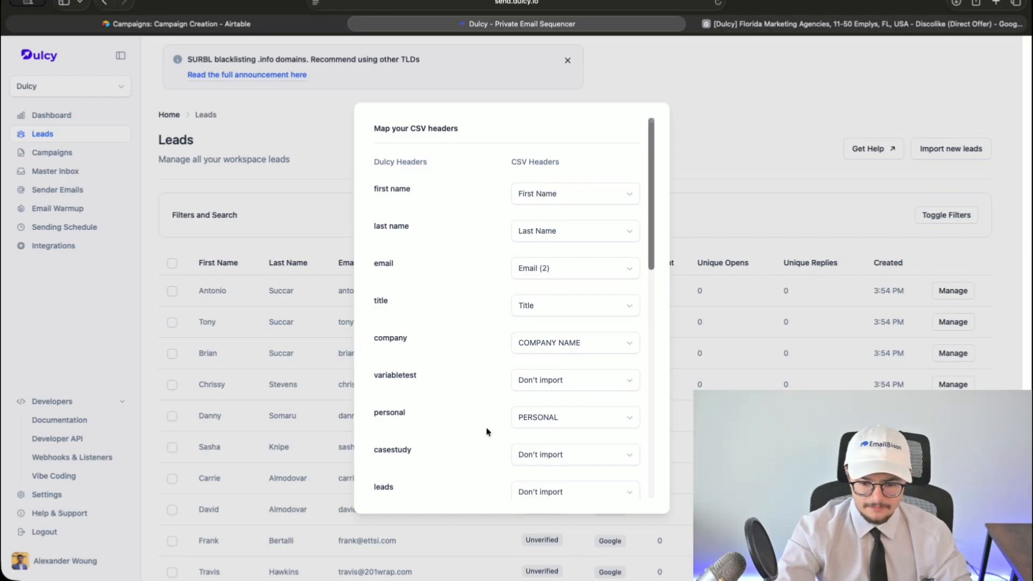
- Finish the header mapping, then switch to the Florida leads spreadsheet and select its title
scroll(484, 430, down, 2)
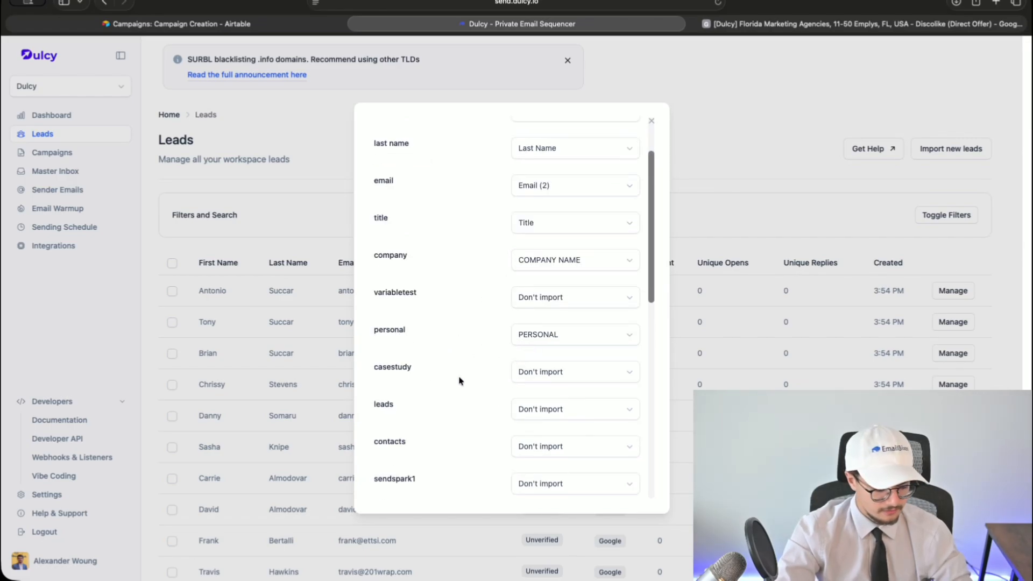
scroll(468, 371, down, 1)
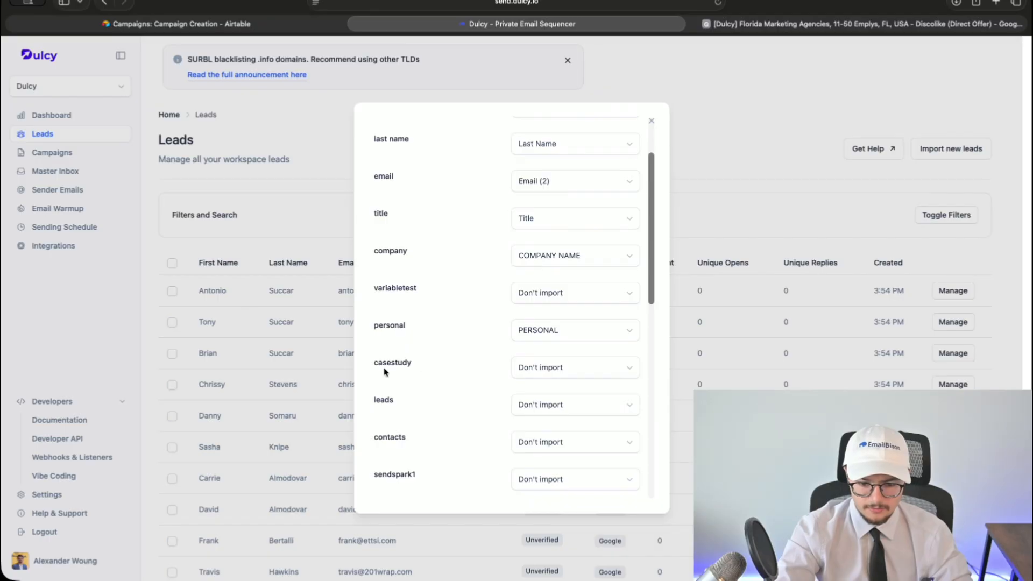
scroll(383, 372, down, 7)
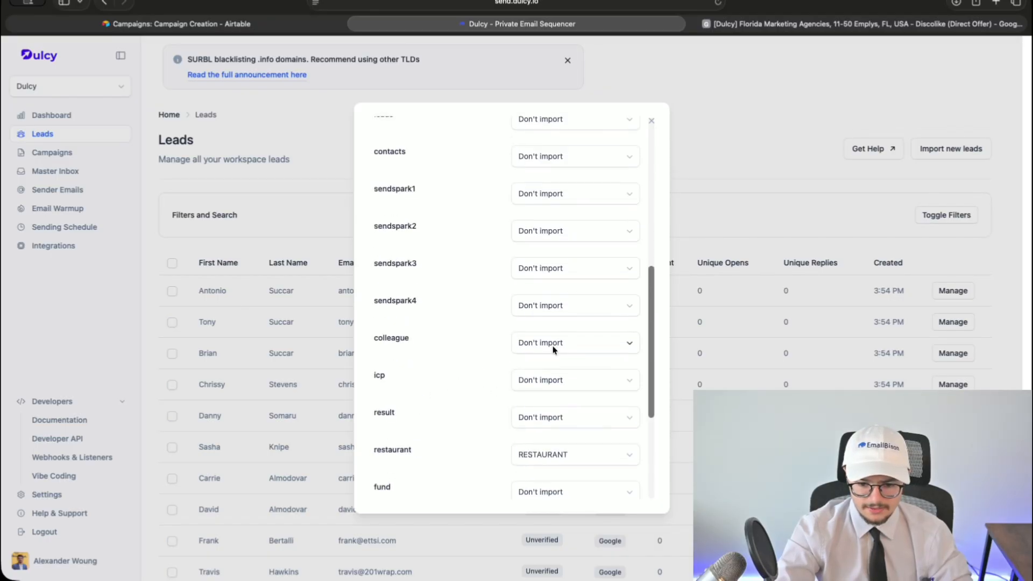
scroll(438, 303, down, 4)
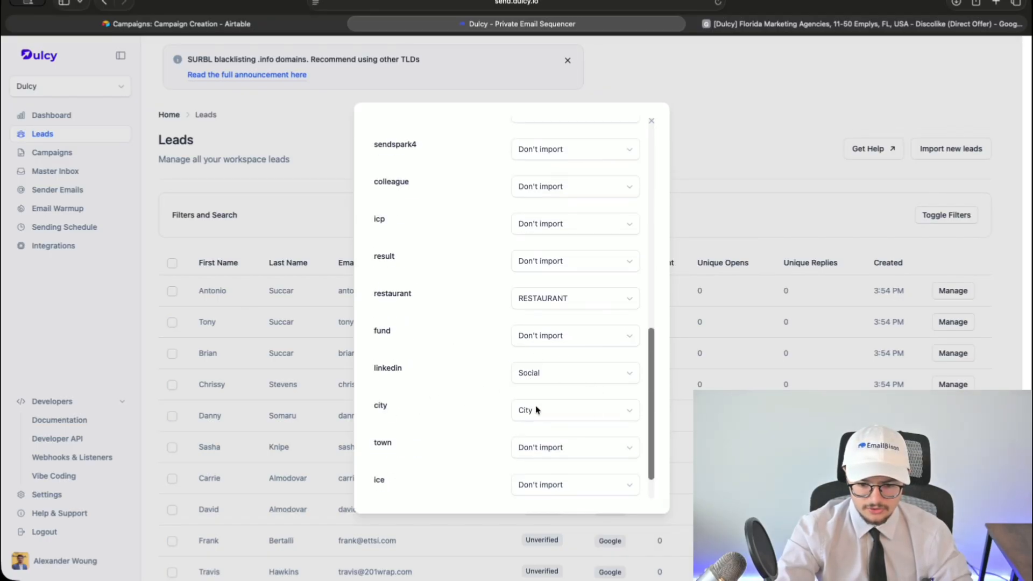
scroll(501, 407, down, 2)
click(601, 482)
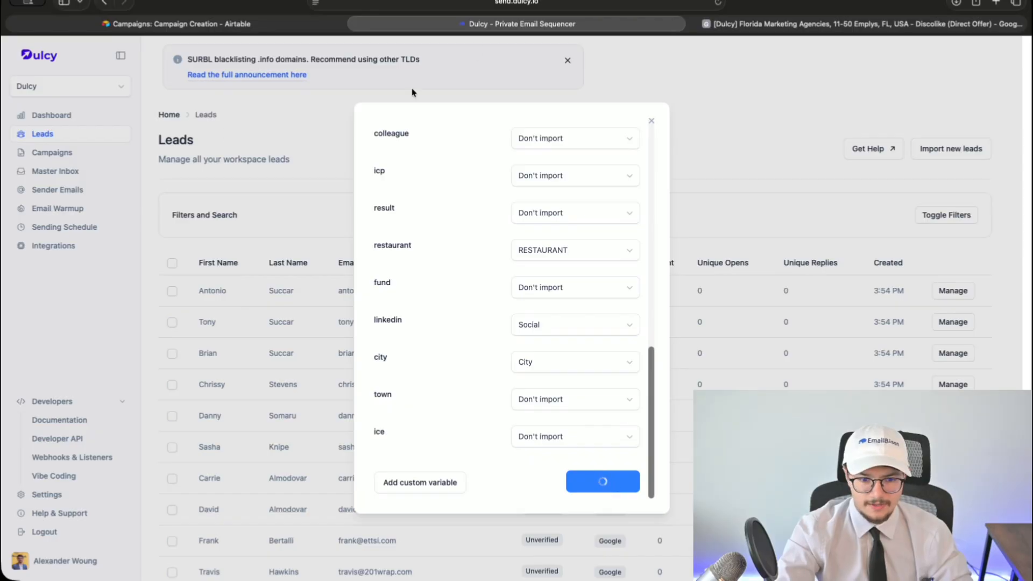
key(ctrl+Tab)
click(319, 52)
key(super+c)
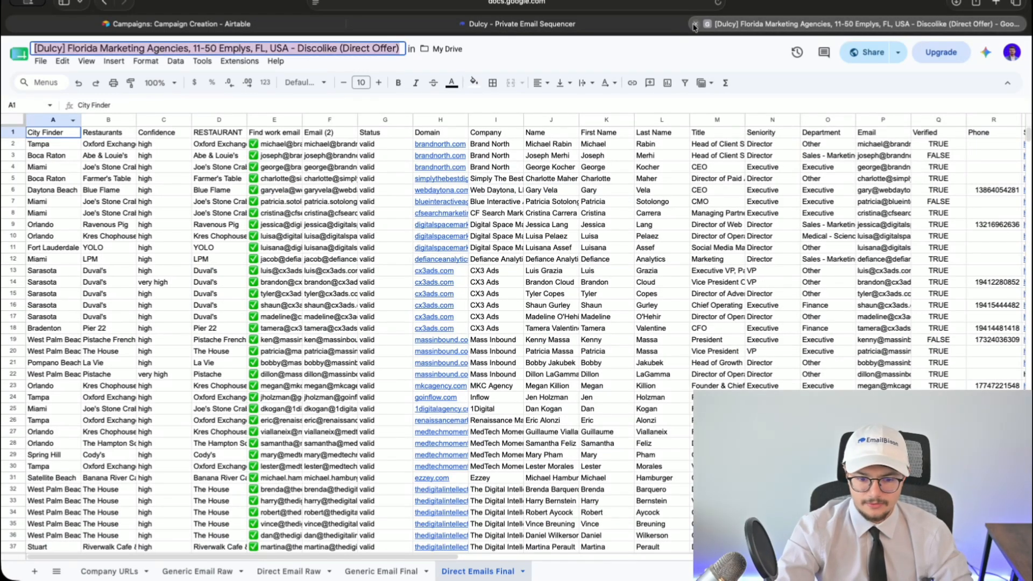
- Import the 642 leads into a list named after the Florida Marketing Agencies sheet, suffixed '*updated w/ personal'
click(694, 25)
click(518, 203)
key(super+v)
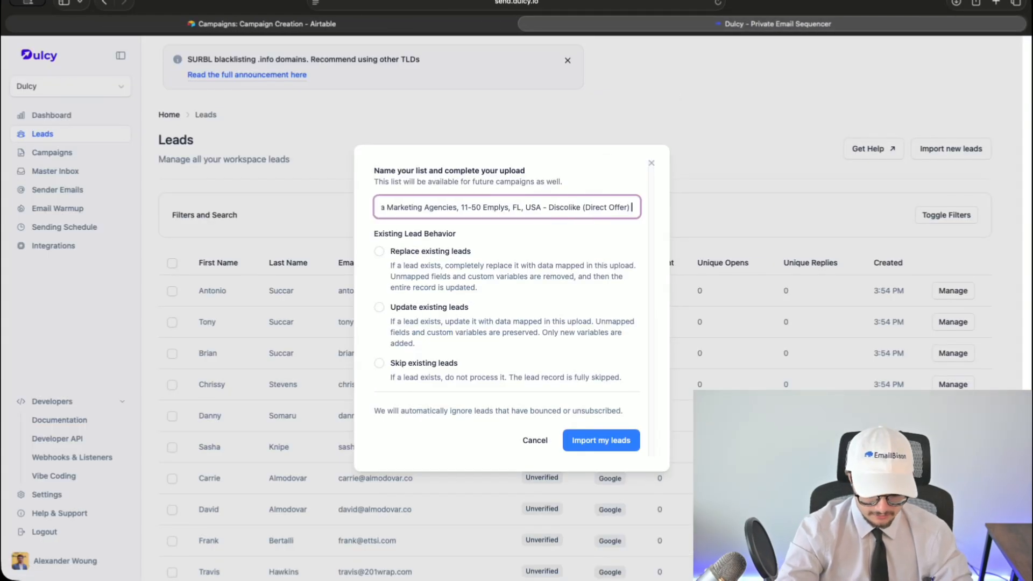
text(*updated w/ personal)
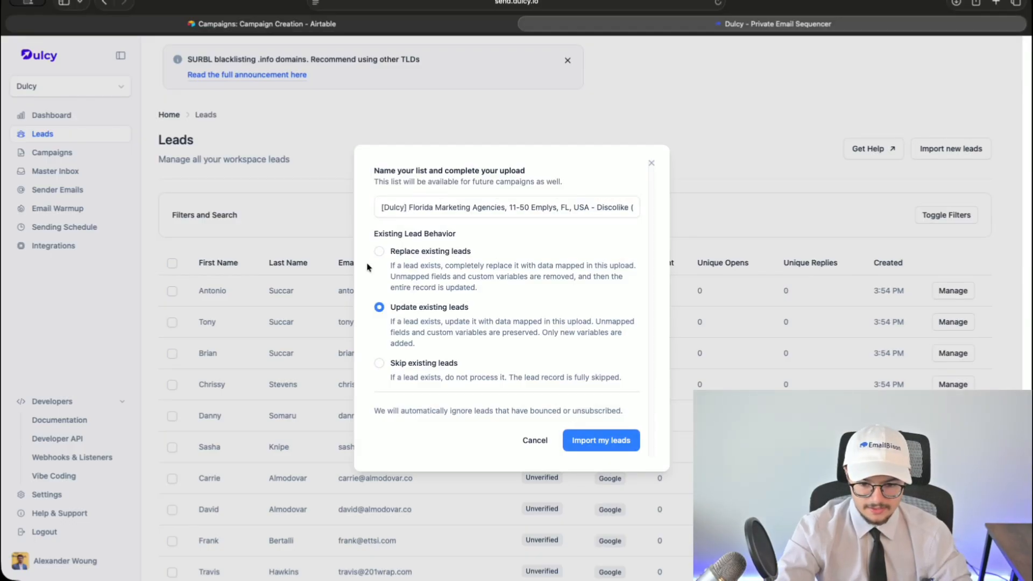
click(599, 438)
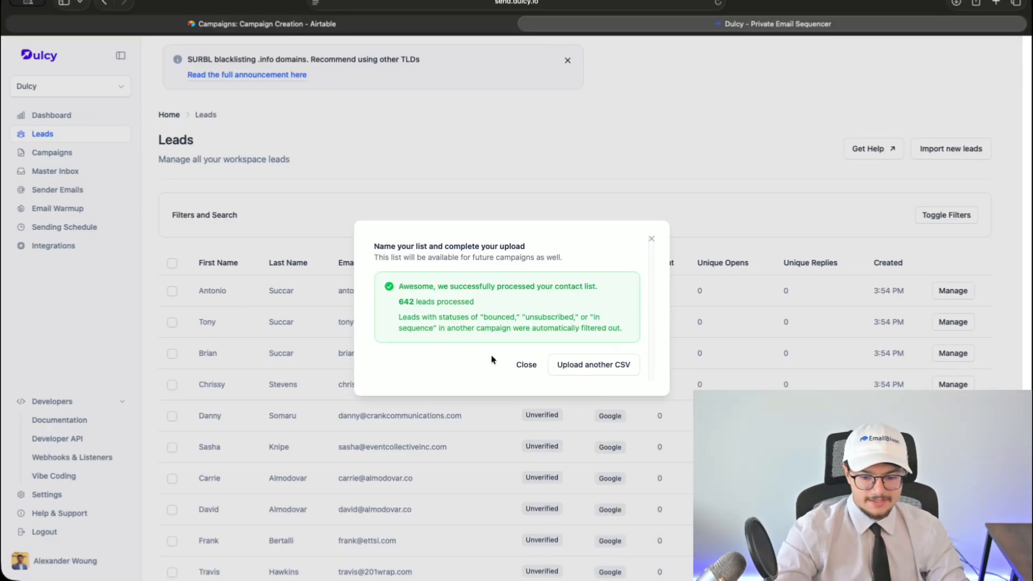
click(526, 366)
- Open the Florida Marketing Agencies campaign and preview three variations of the Step 1 email
click(63, 157)
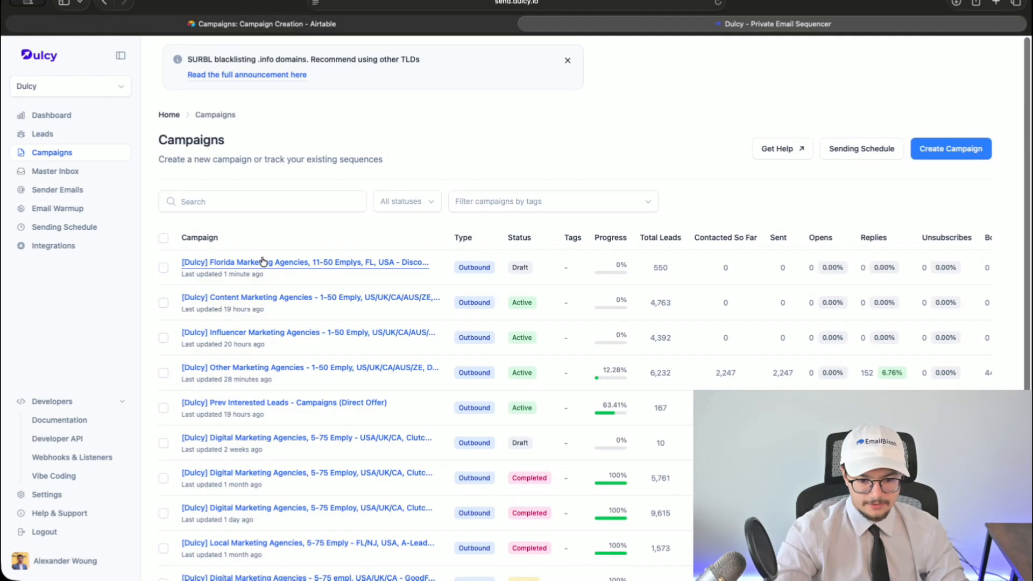
click(264, 262)
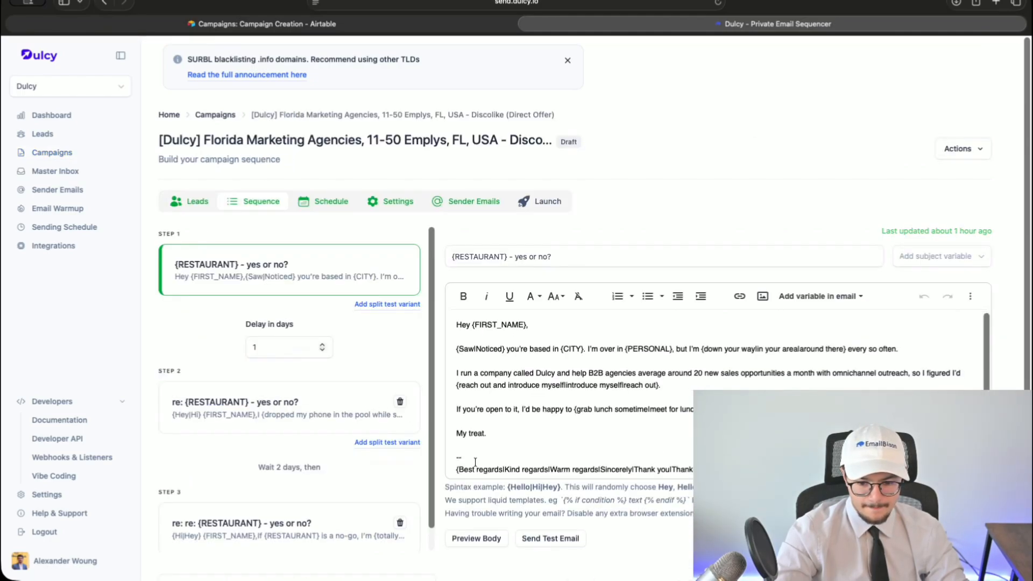
click(477, 539)
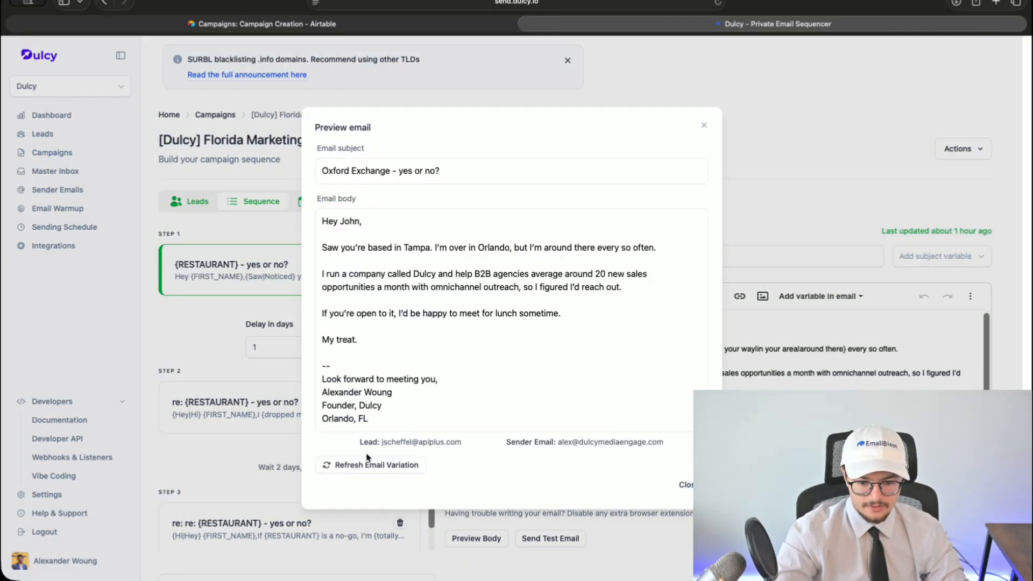
click(364, 471)
click(364, 471)
click(364, 471)
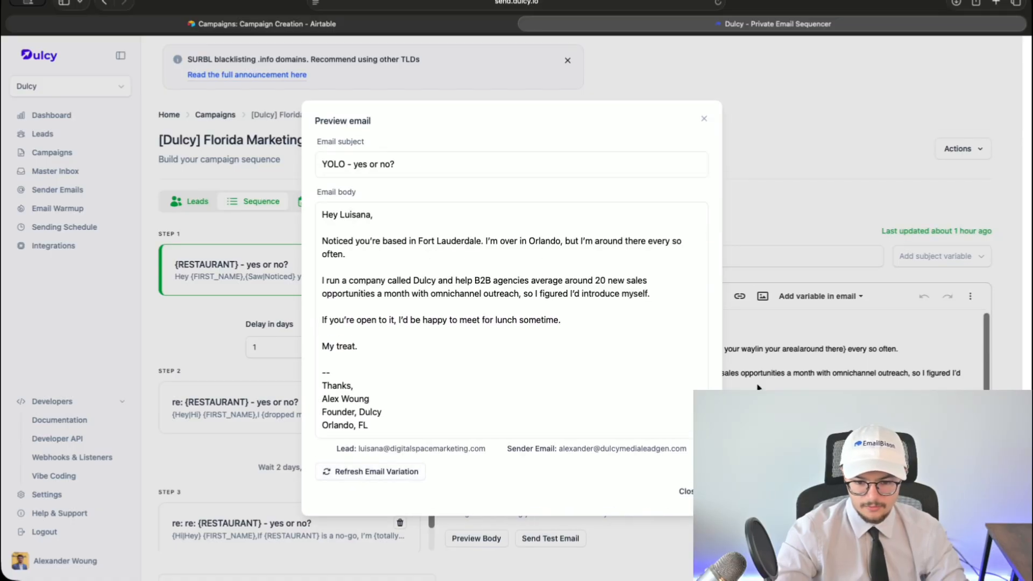
click(748, 388)
- Go to the Step 3 email and preview three personalised variations of it
click(293, 420)
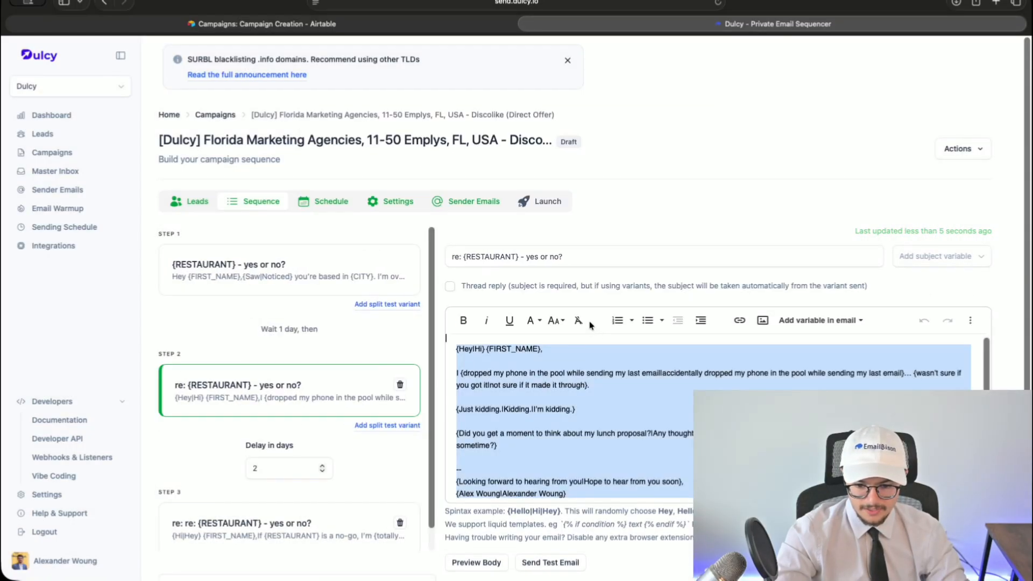
scroll(215, 469, down, 1)
click(233, 485)
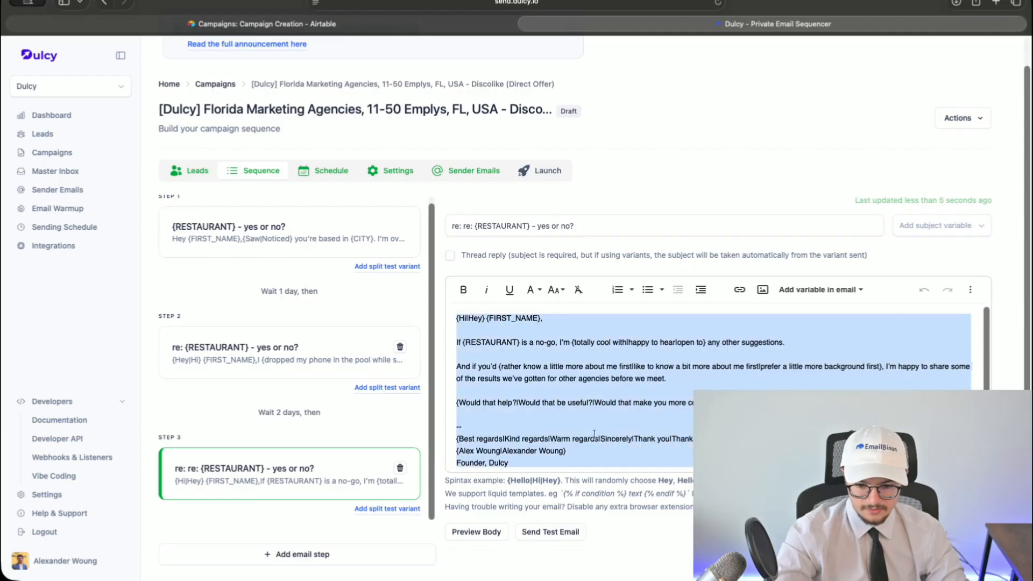
click(477, 532)
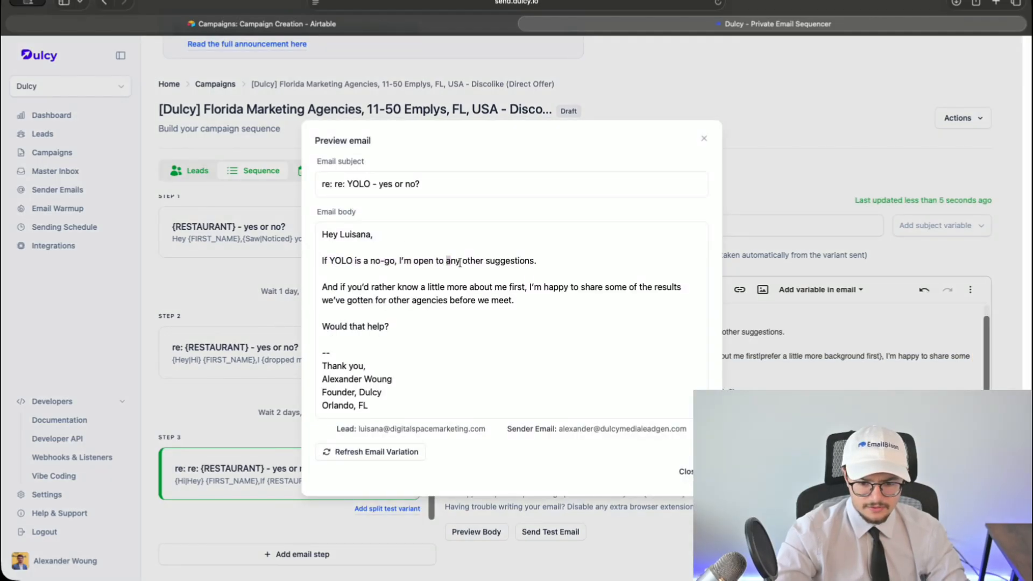
click(377, 452)
click(376, 453)
click(377, 452)
click(769, 349)
- Review the schedule, settings and sender accounts, then launch the campaign and confirm
click(341, 180)
click(396, 201)
scroll(540, 366, down, 1)
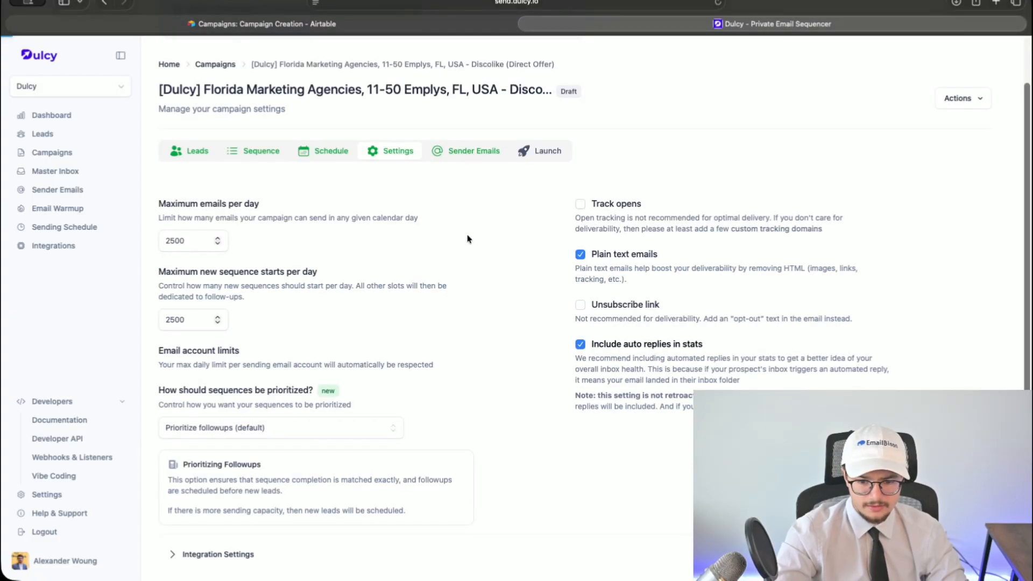
click(466, 150)
click(548, 201)
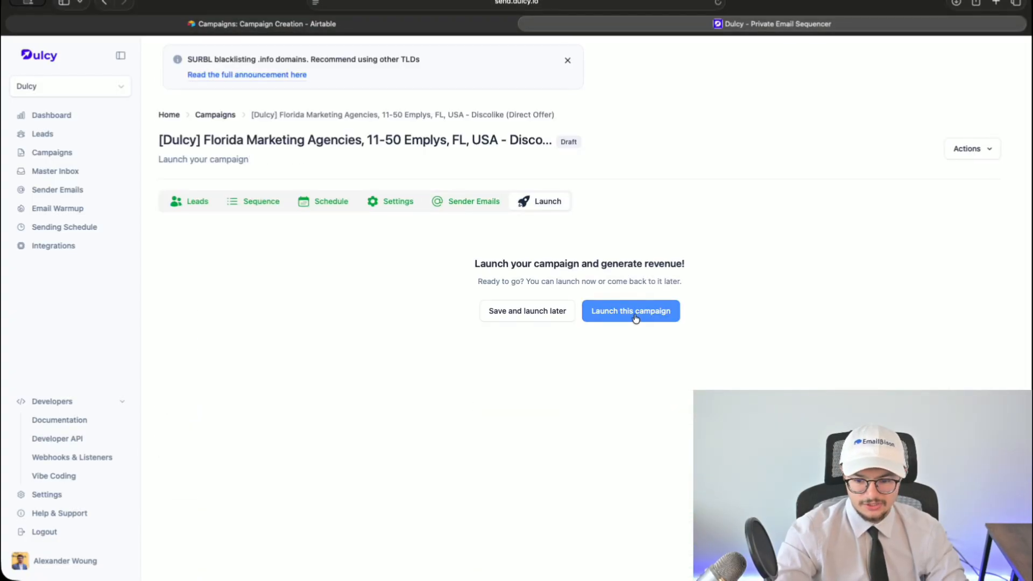
click(635, 311)
click(620, 329)
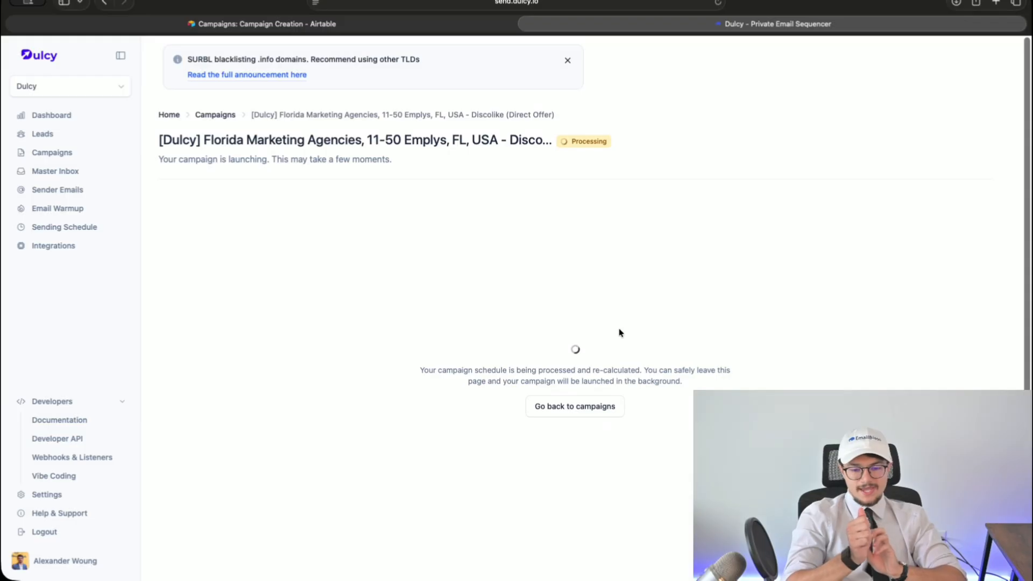